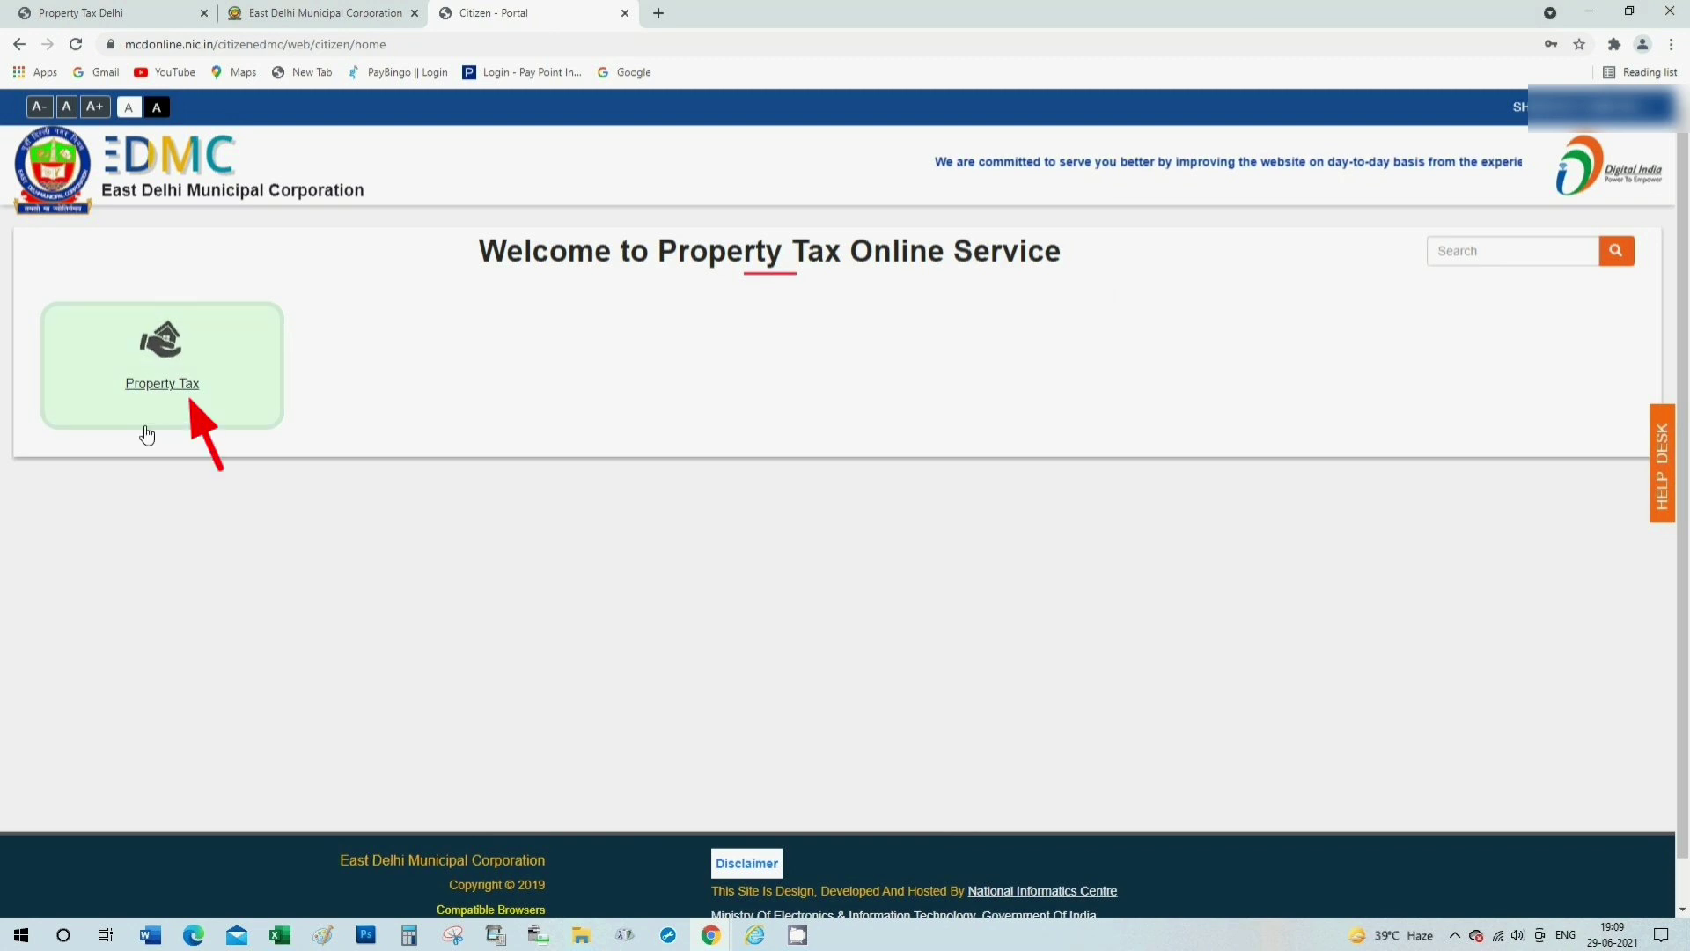
Open Property Tax services, dismiss the UPIC payment notice, and open the registered-property search.
click(170, 384)
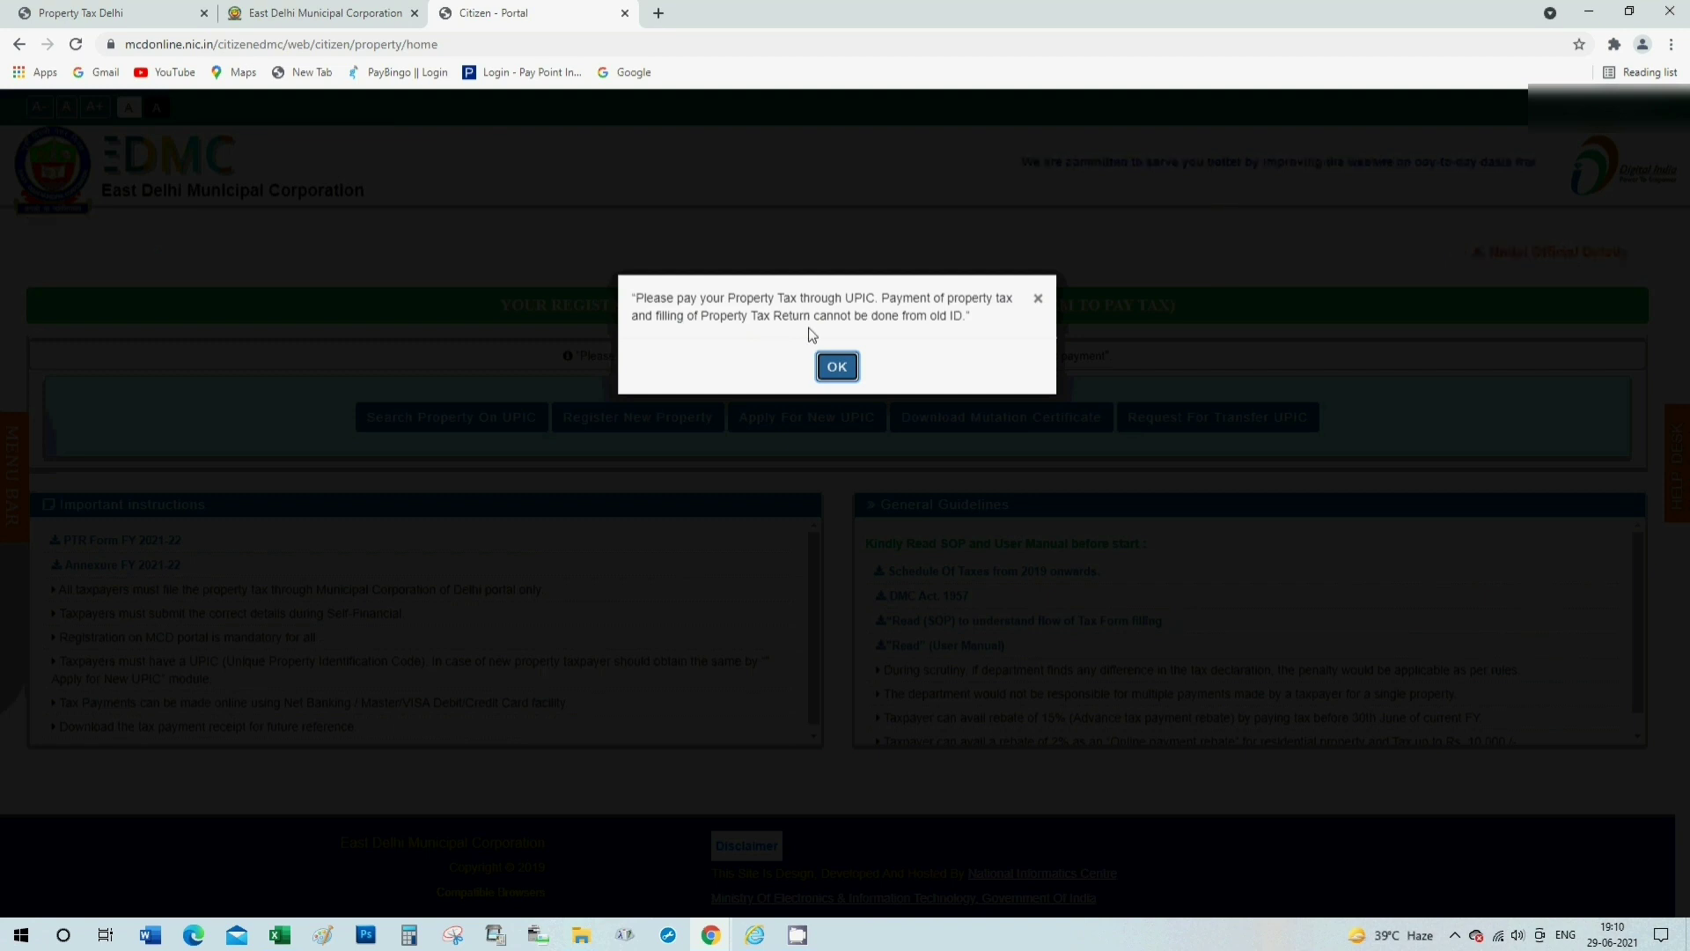
click(837, 367)
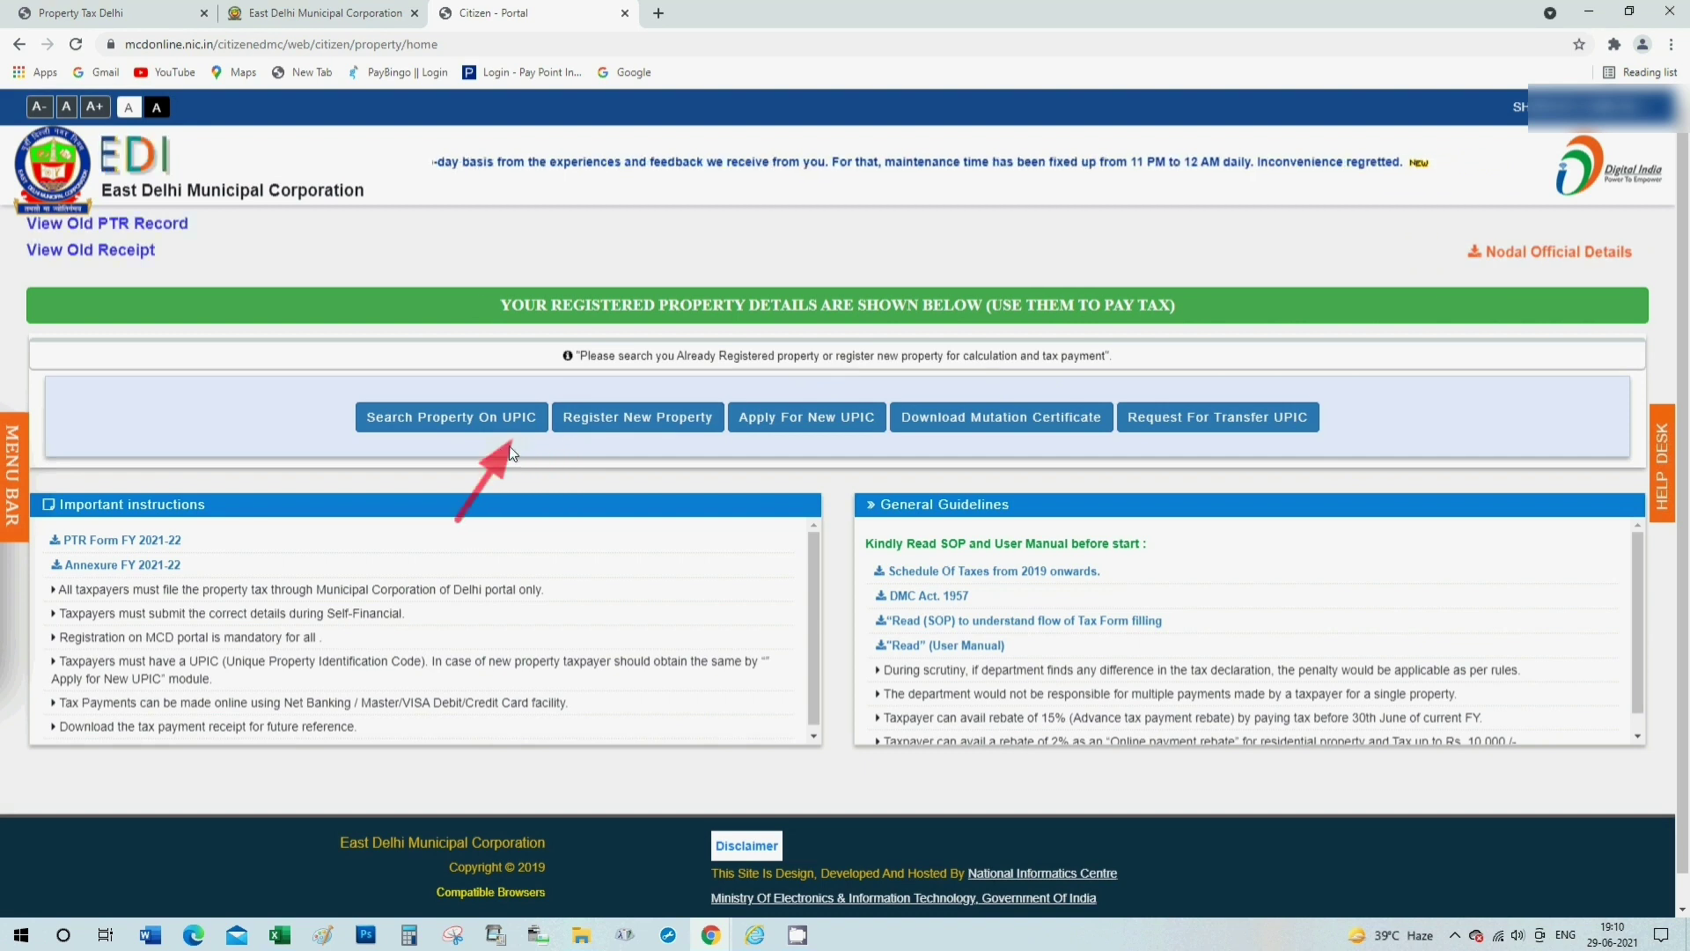
click(463, 426)
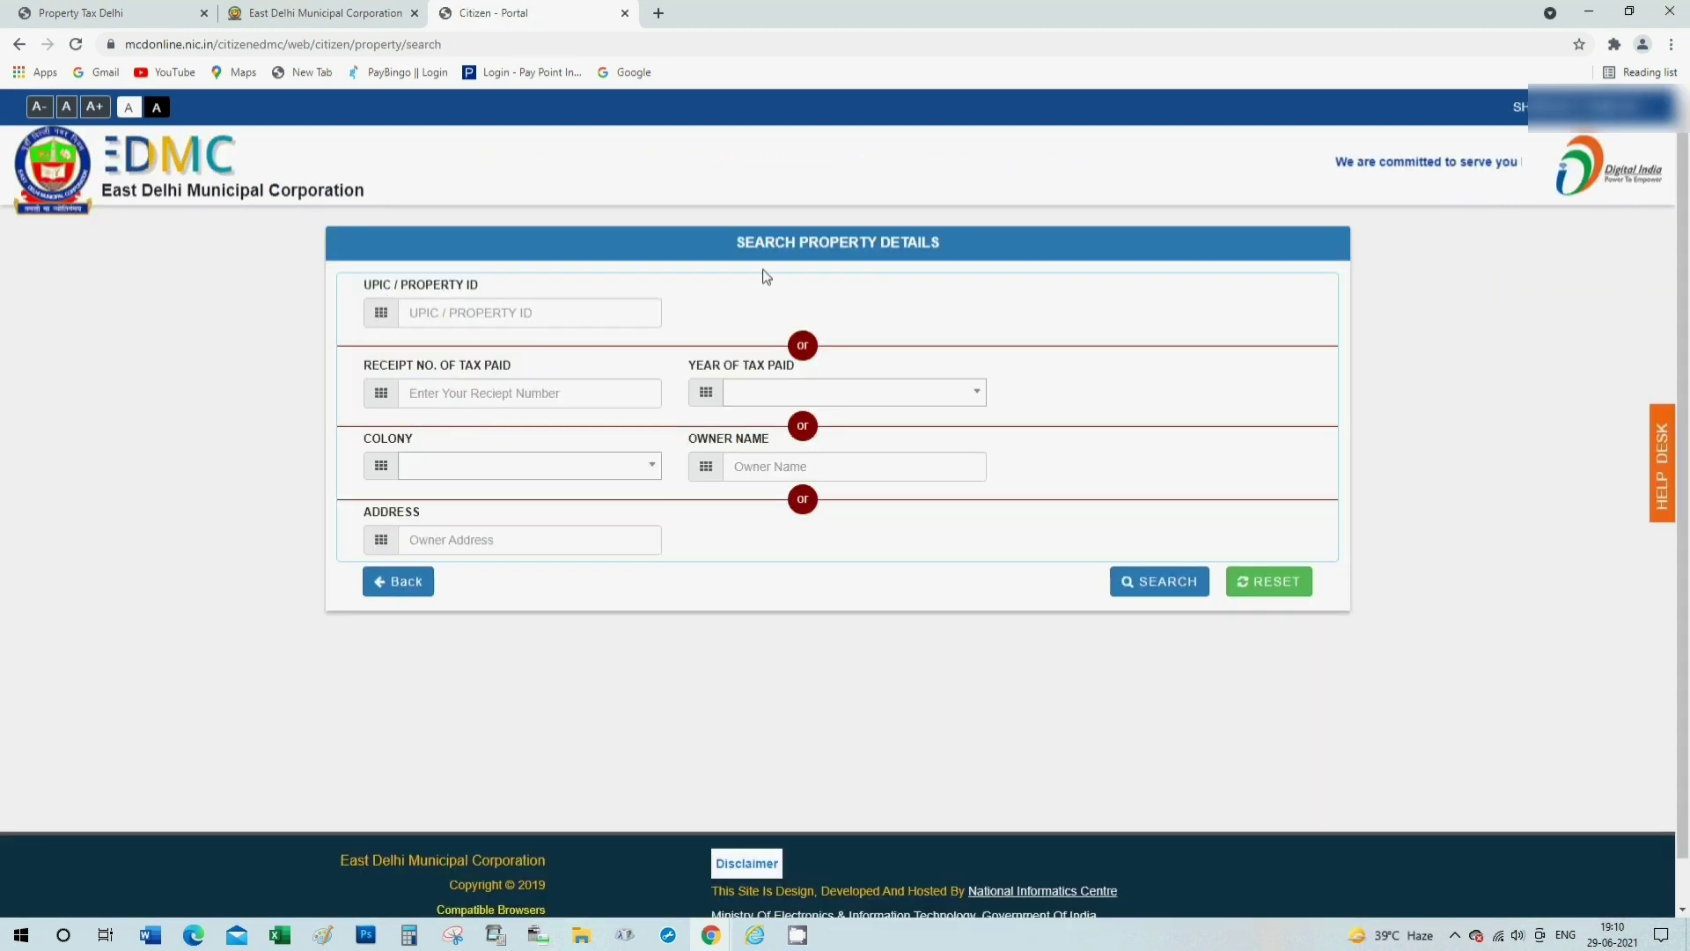
click(440, 312)
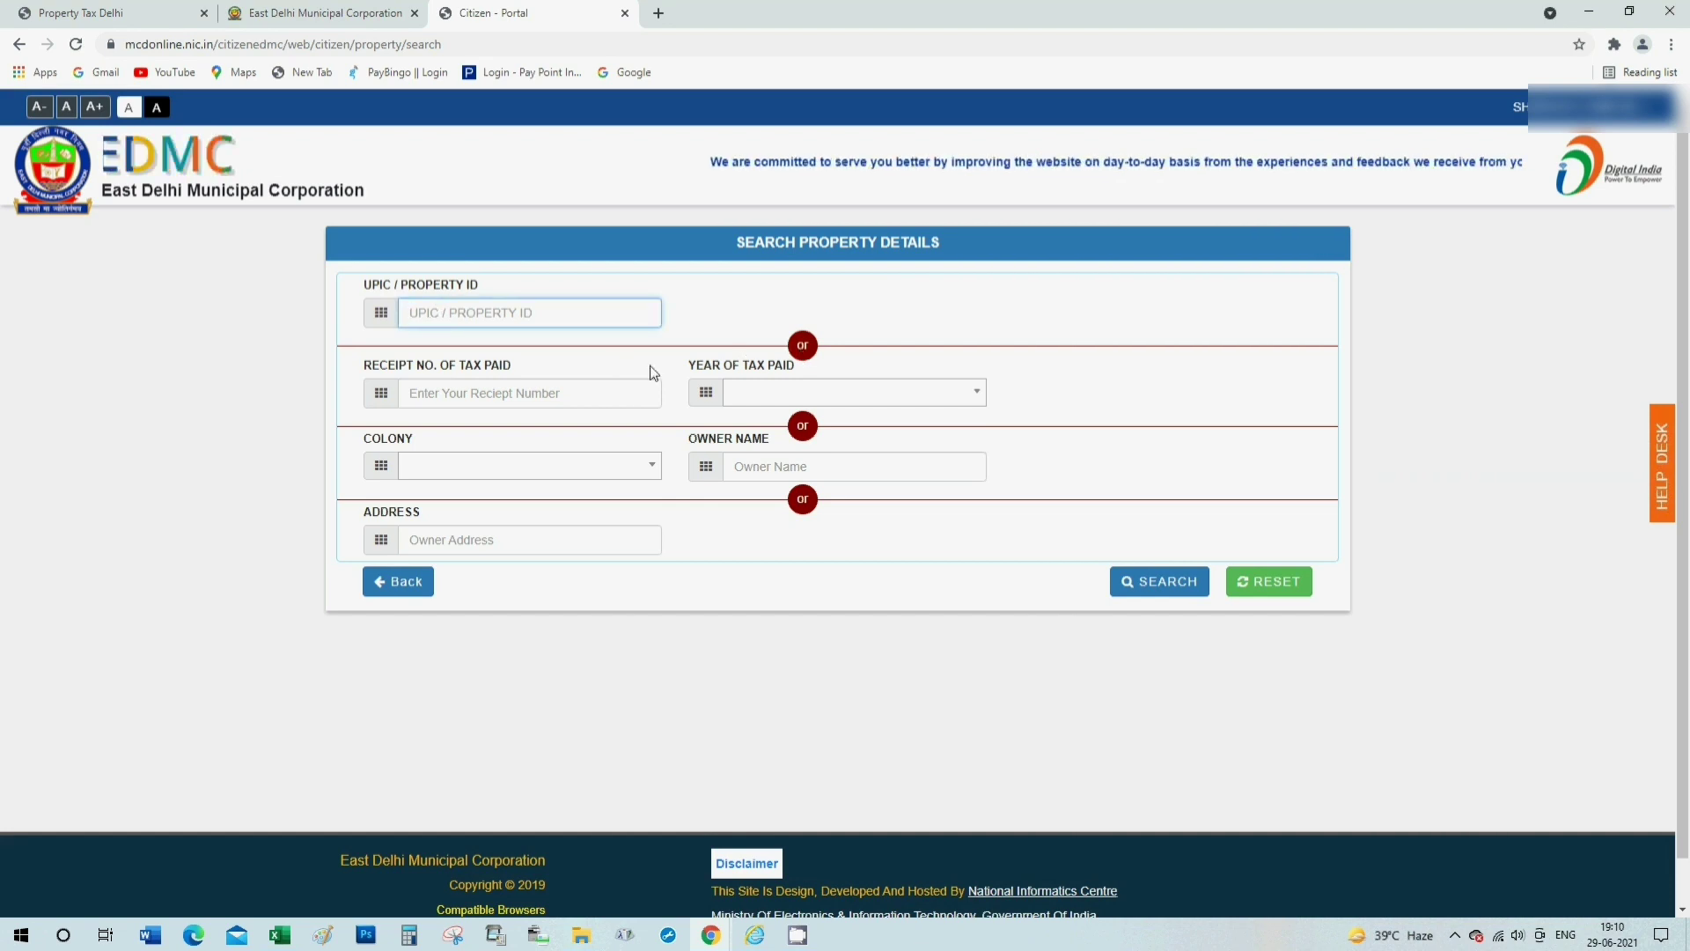
click(451, 393)
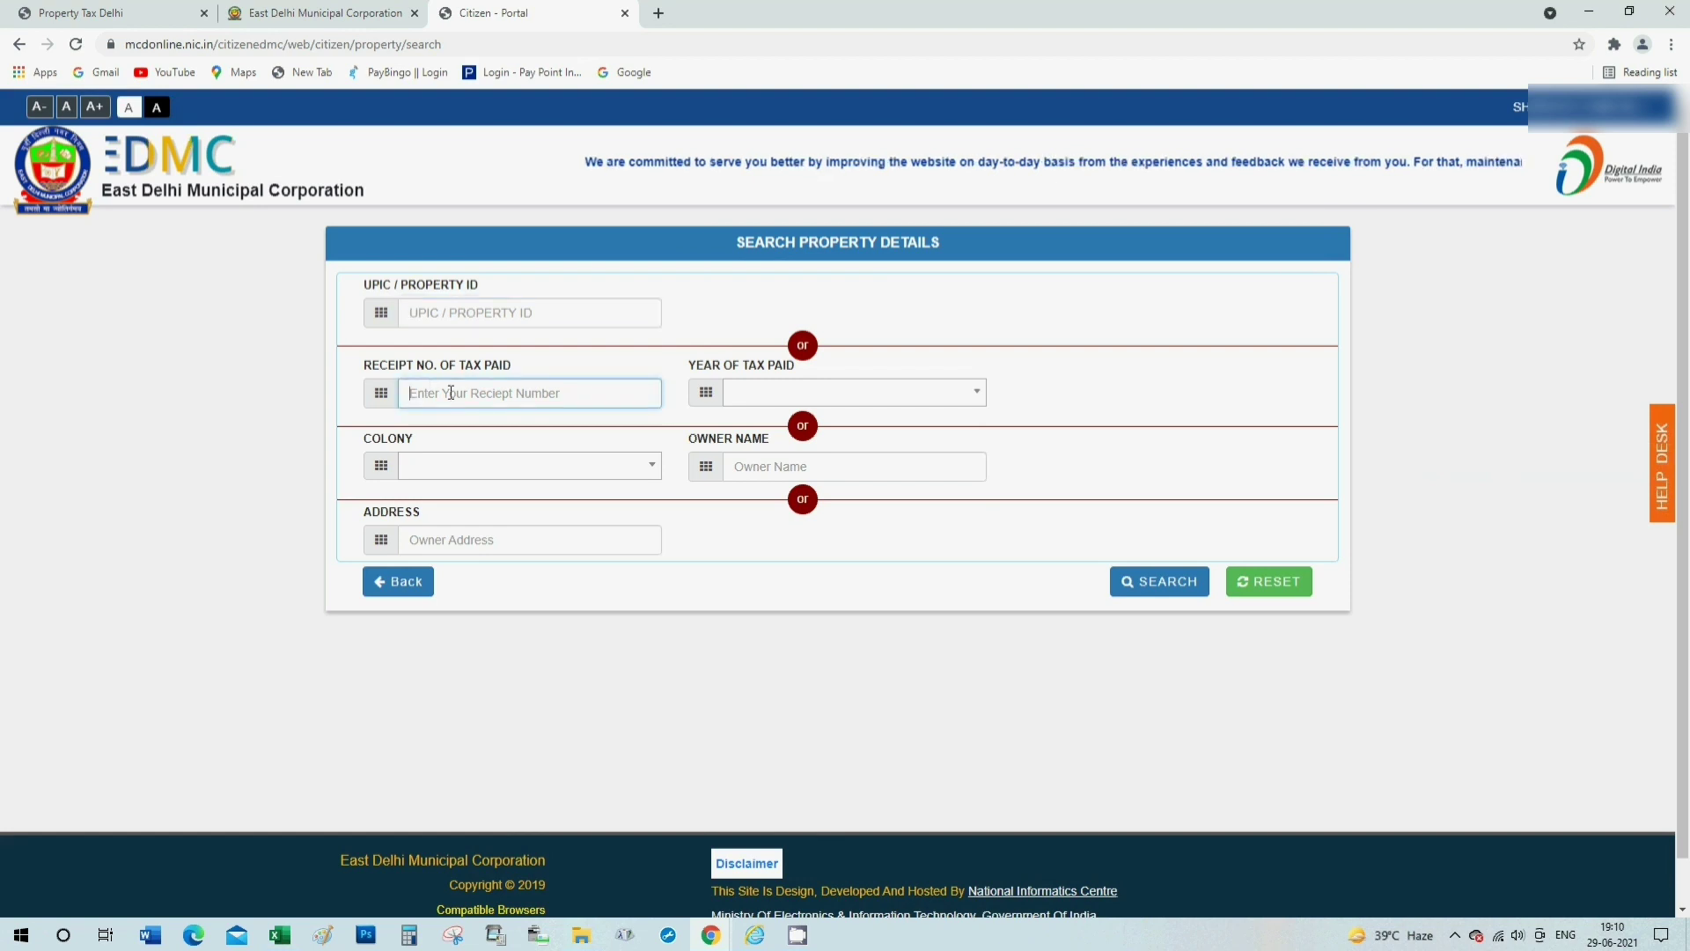
click(801, 392)
scroll(797, 572, down, 2)
scroll(797, 572, down, 6)
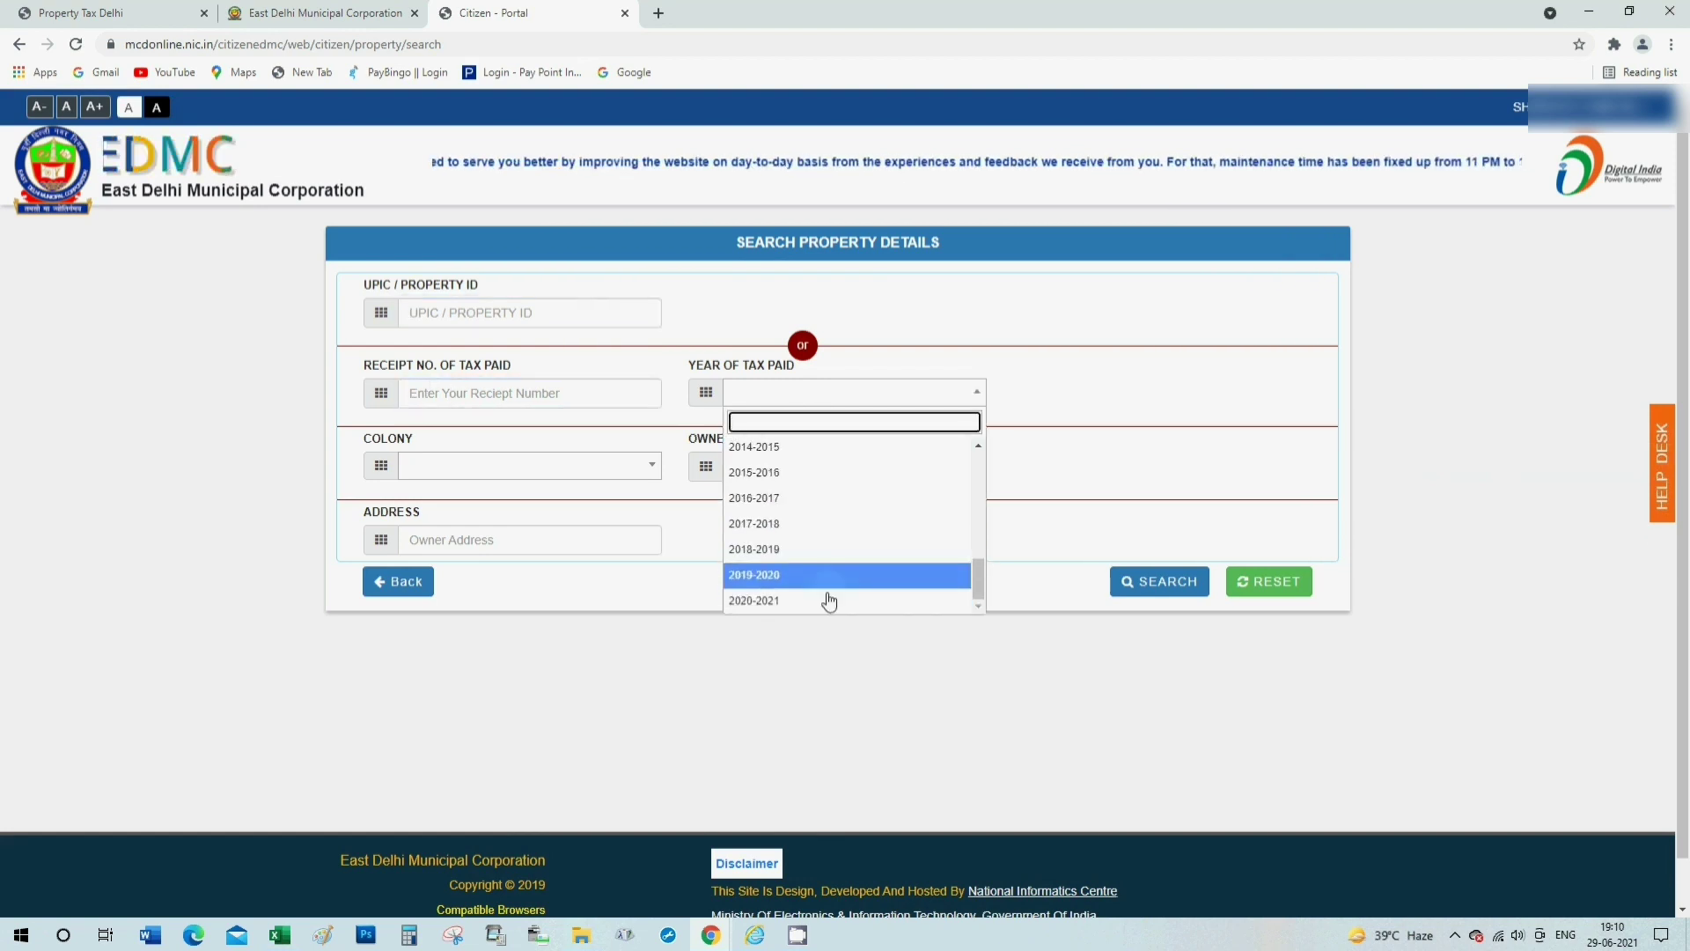
click(769, 554)
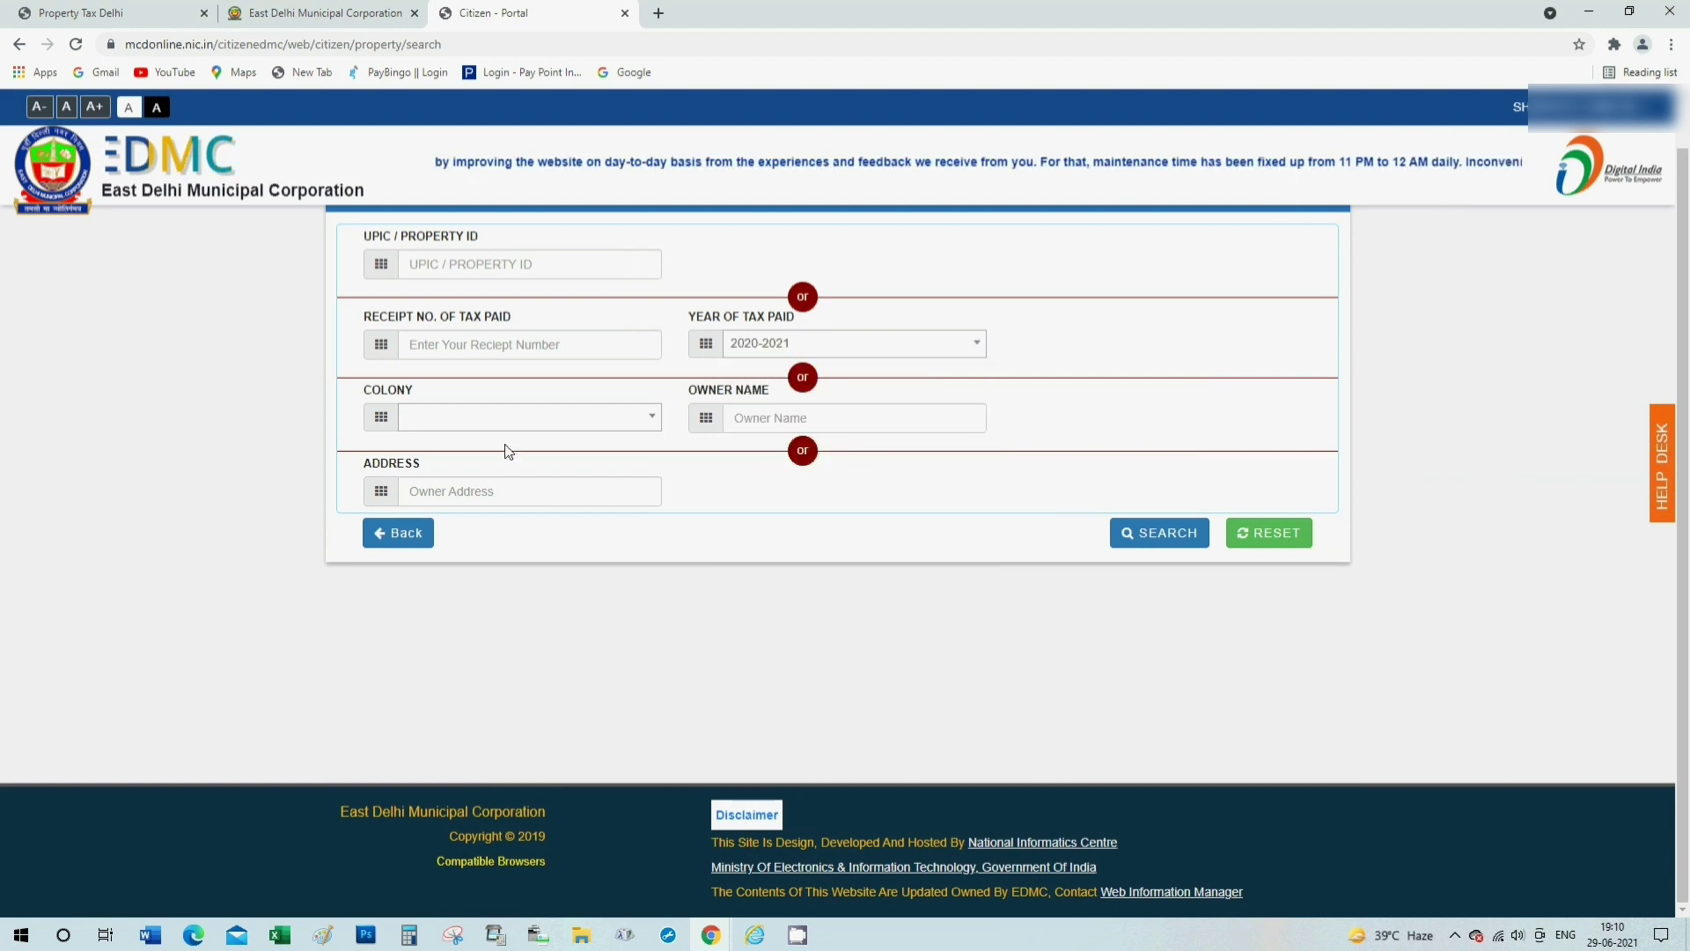
click(447, 421)
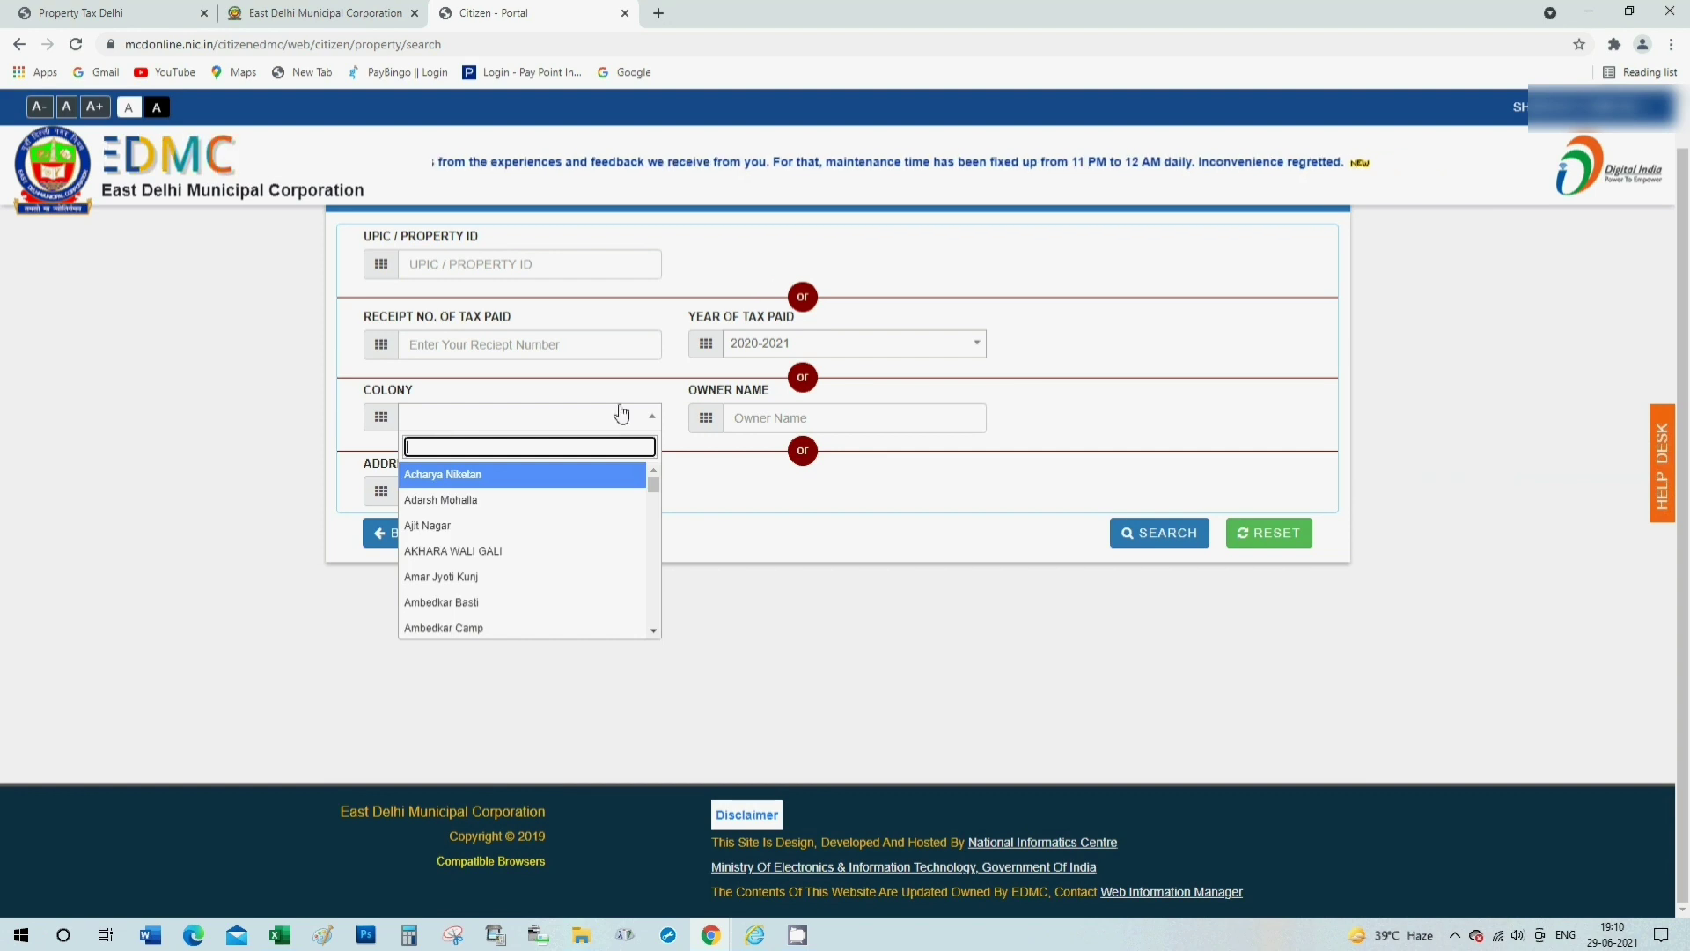
click(591, 416)
click(773, 414)
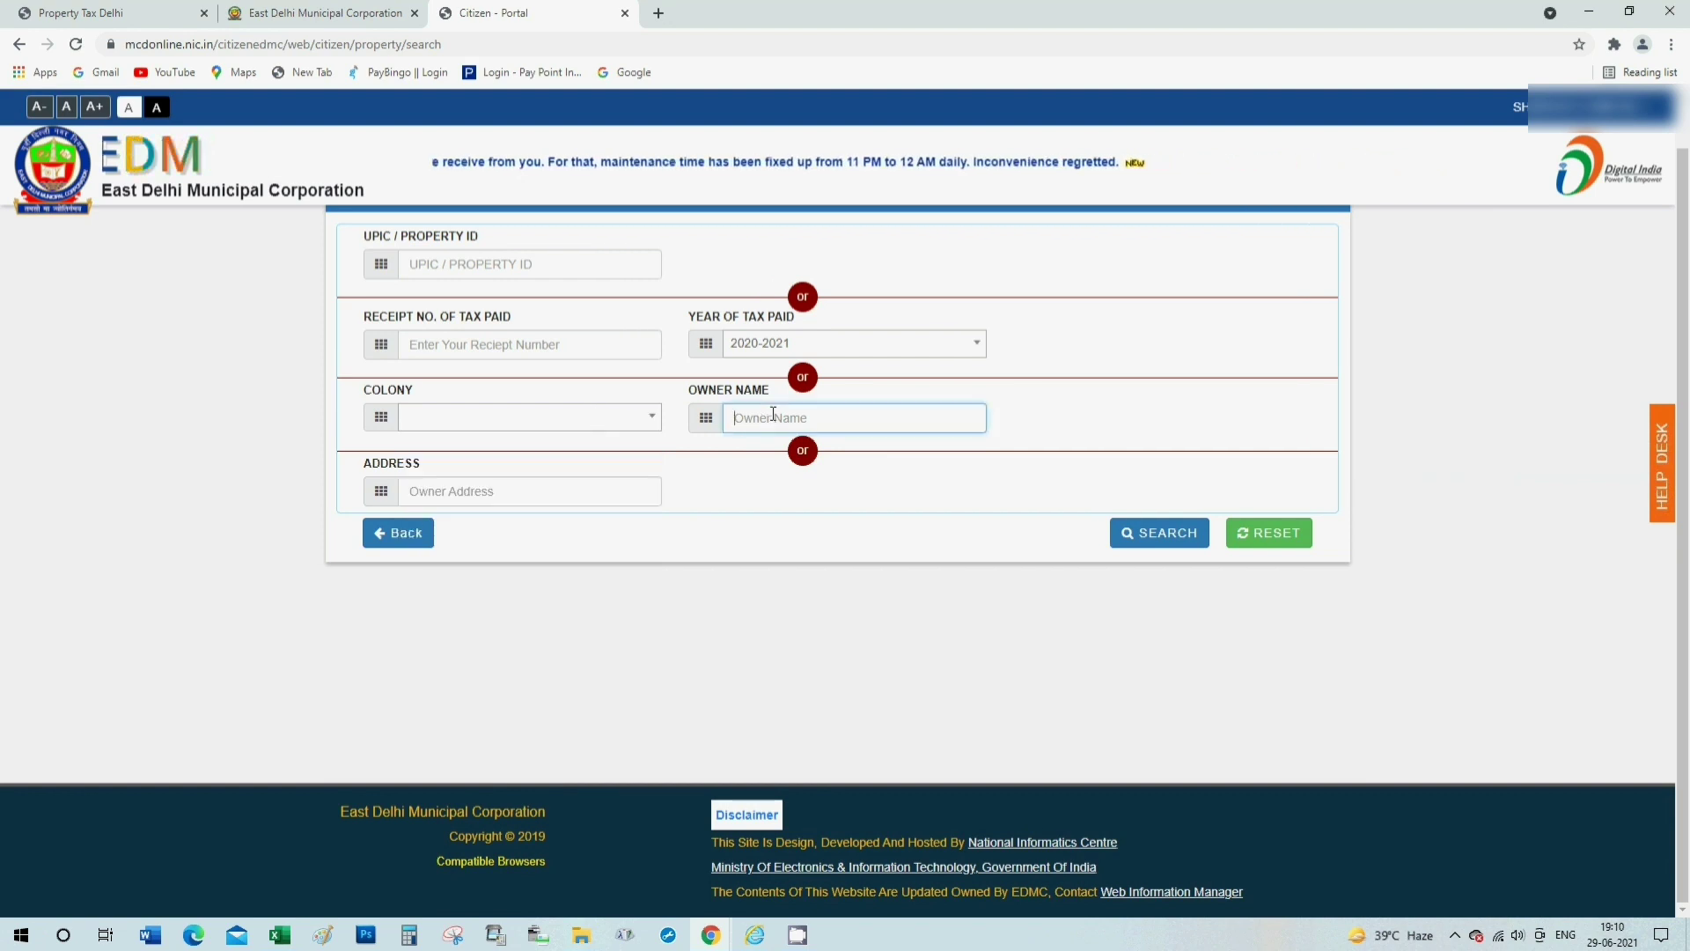
click(515, 490)
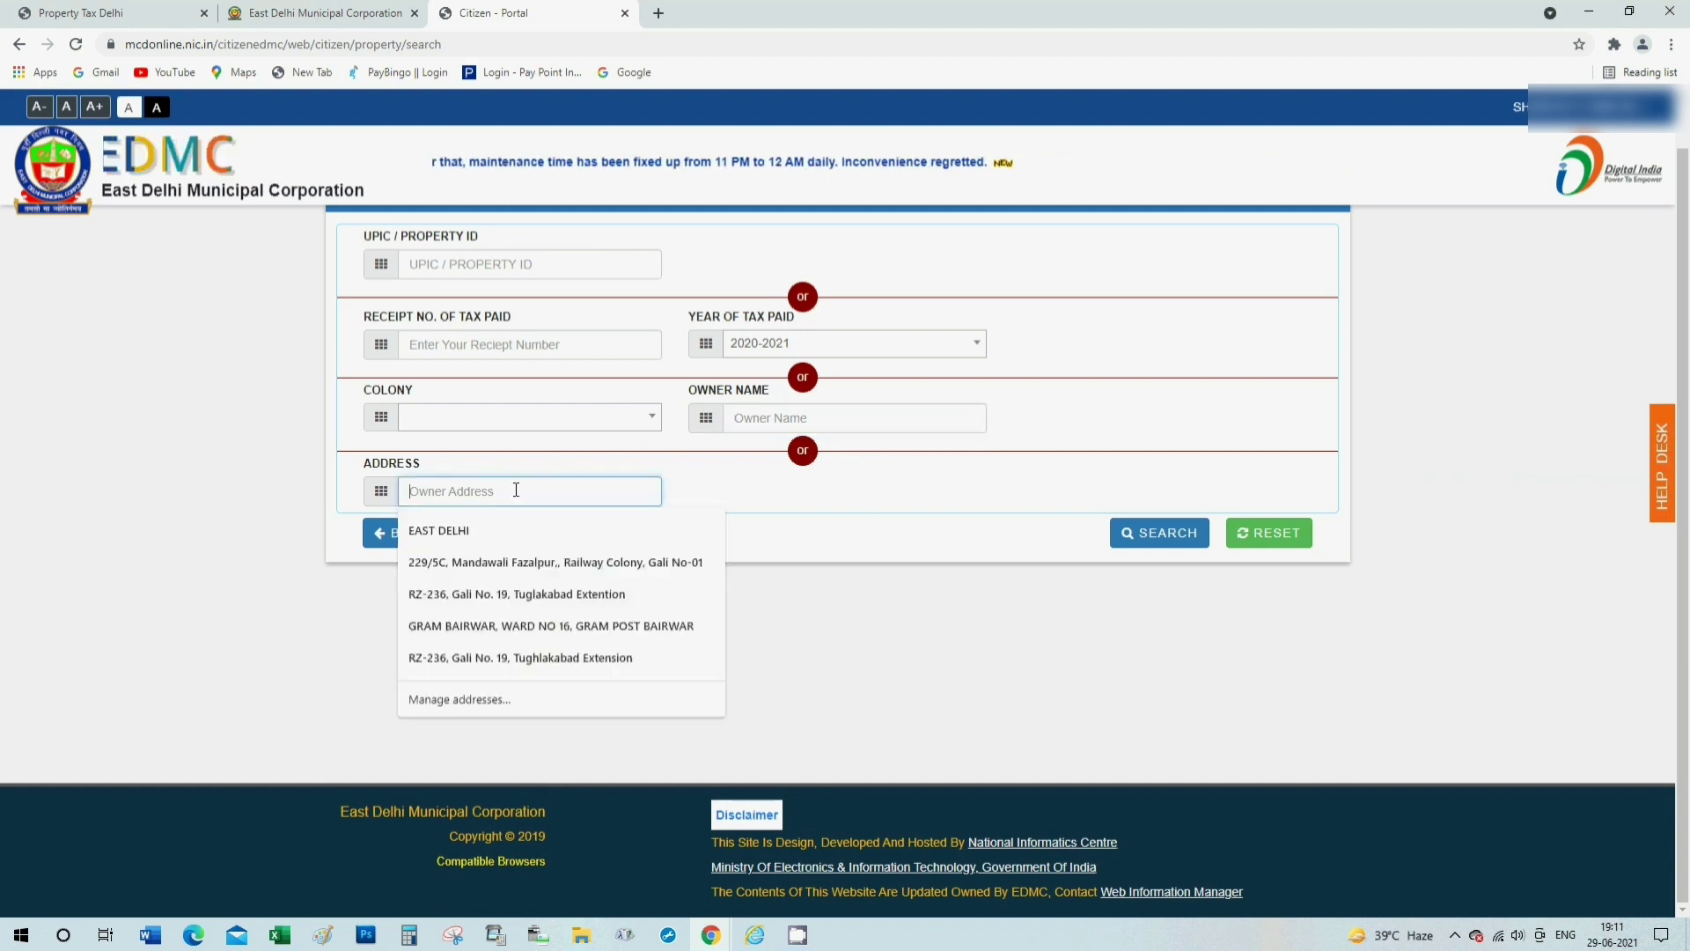
click(792, 490)
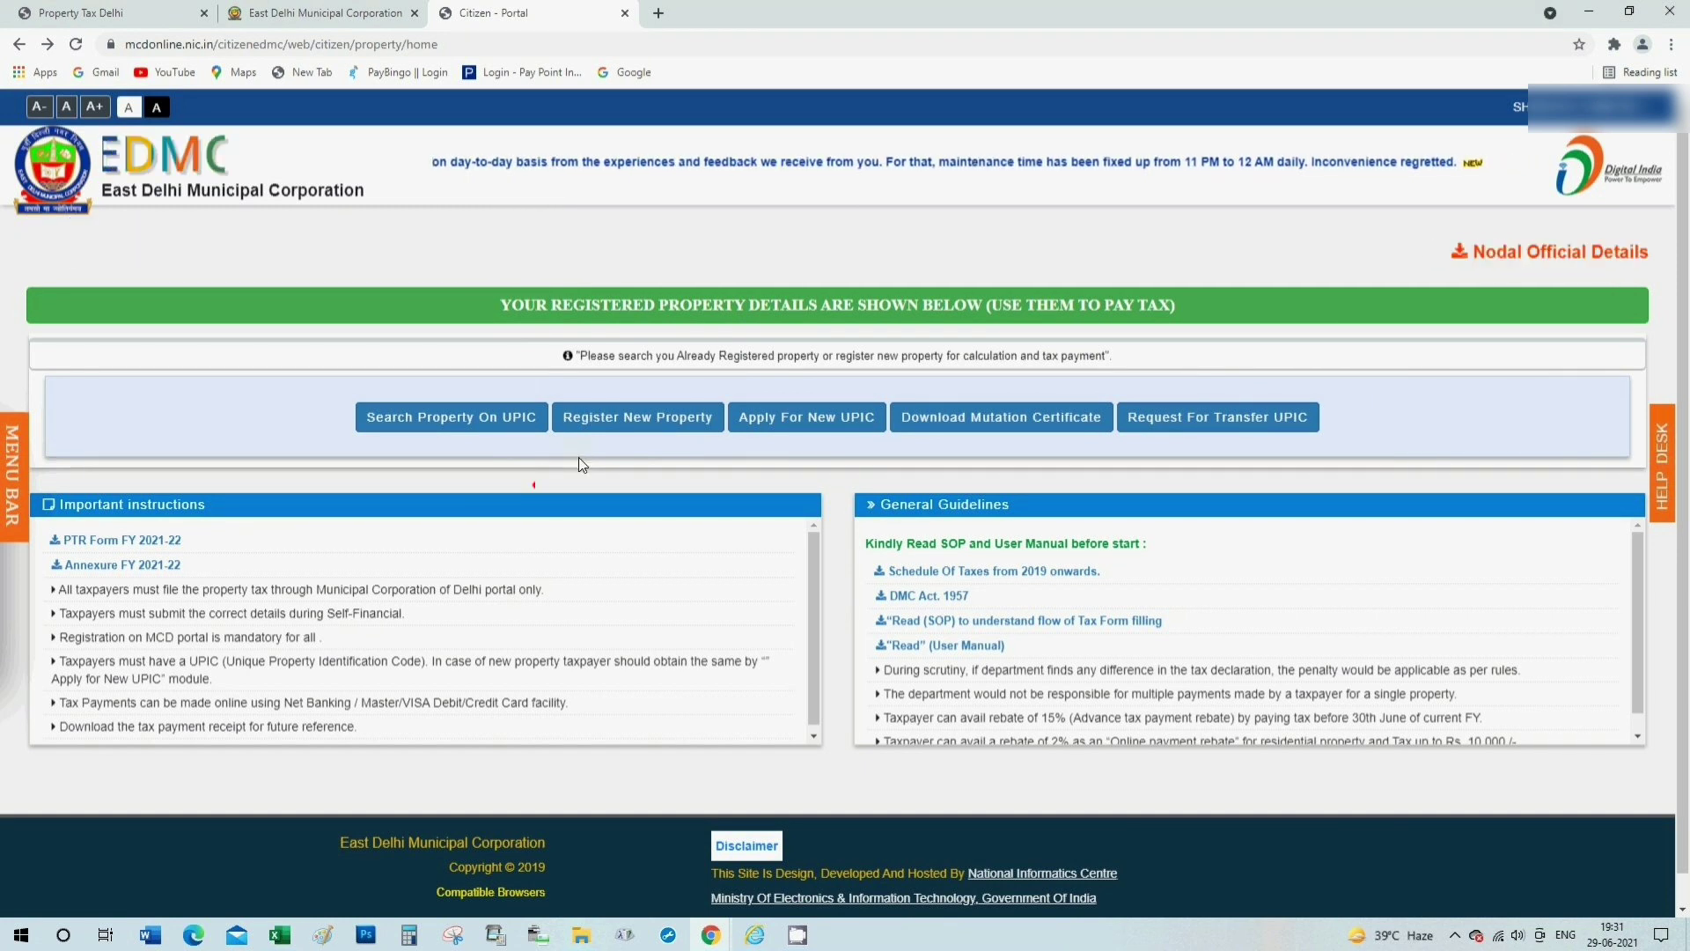
Choose Register New Property and APPLY FOR NEW UPIC to get the blank application form.
click(630, 426)
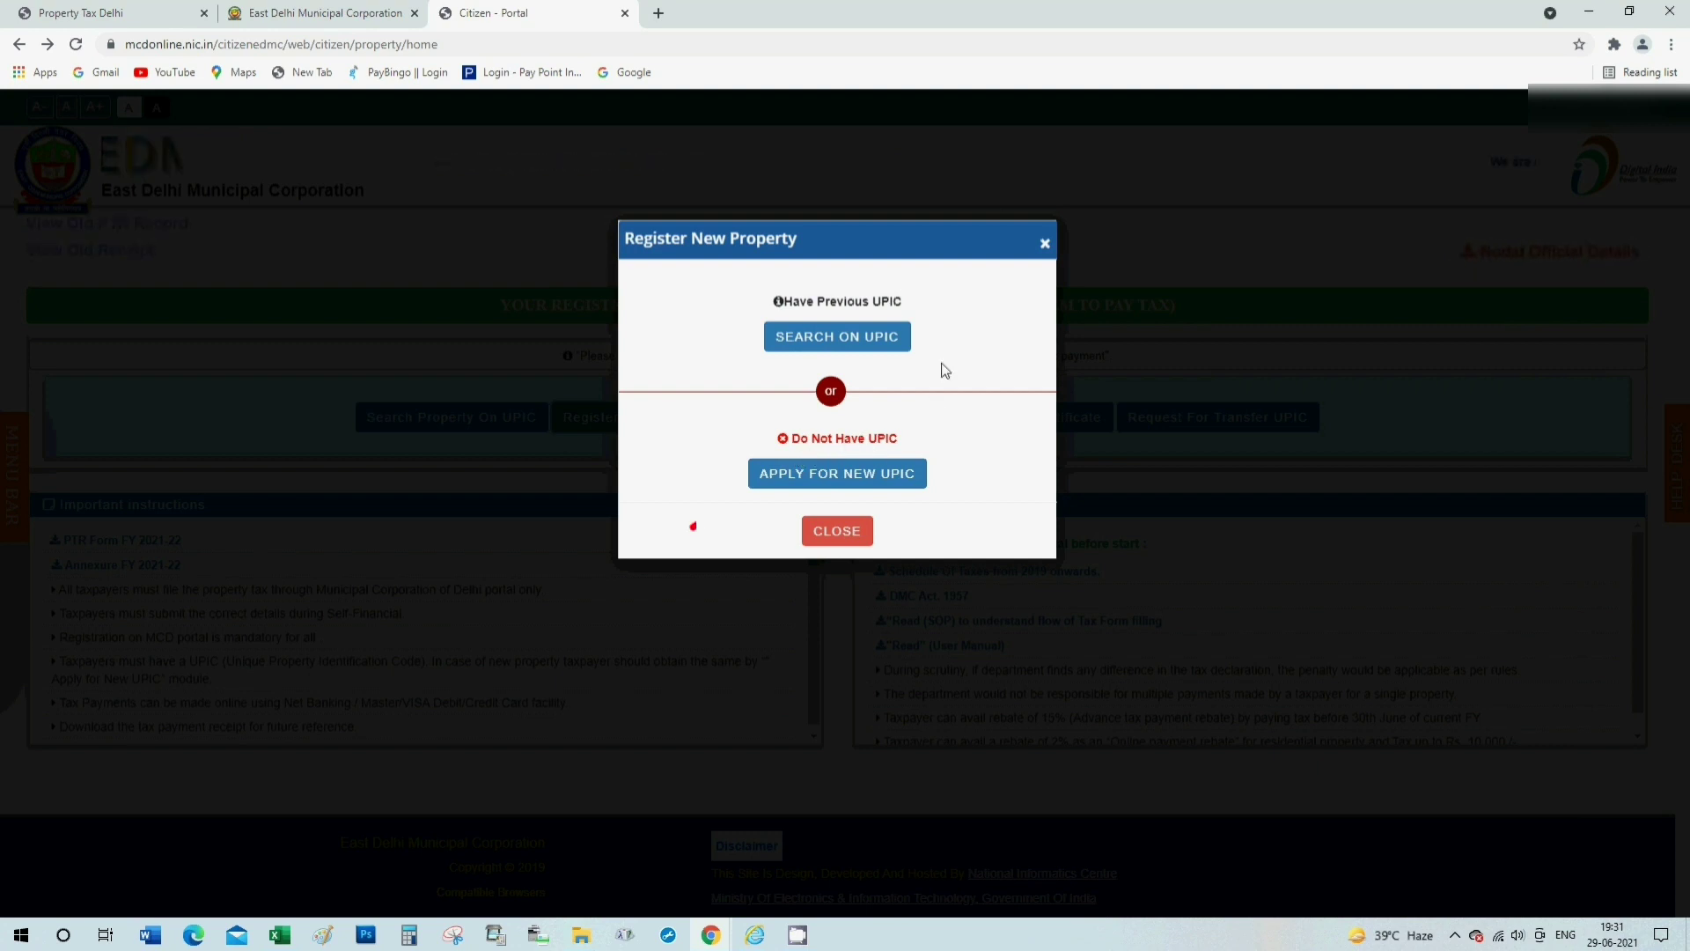
click(863, 346)
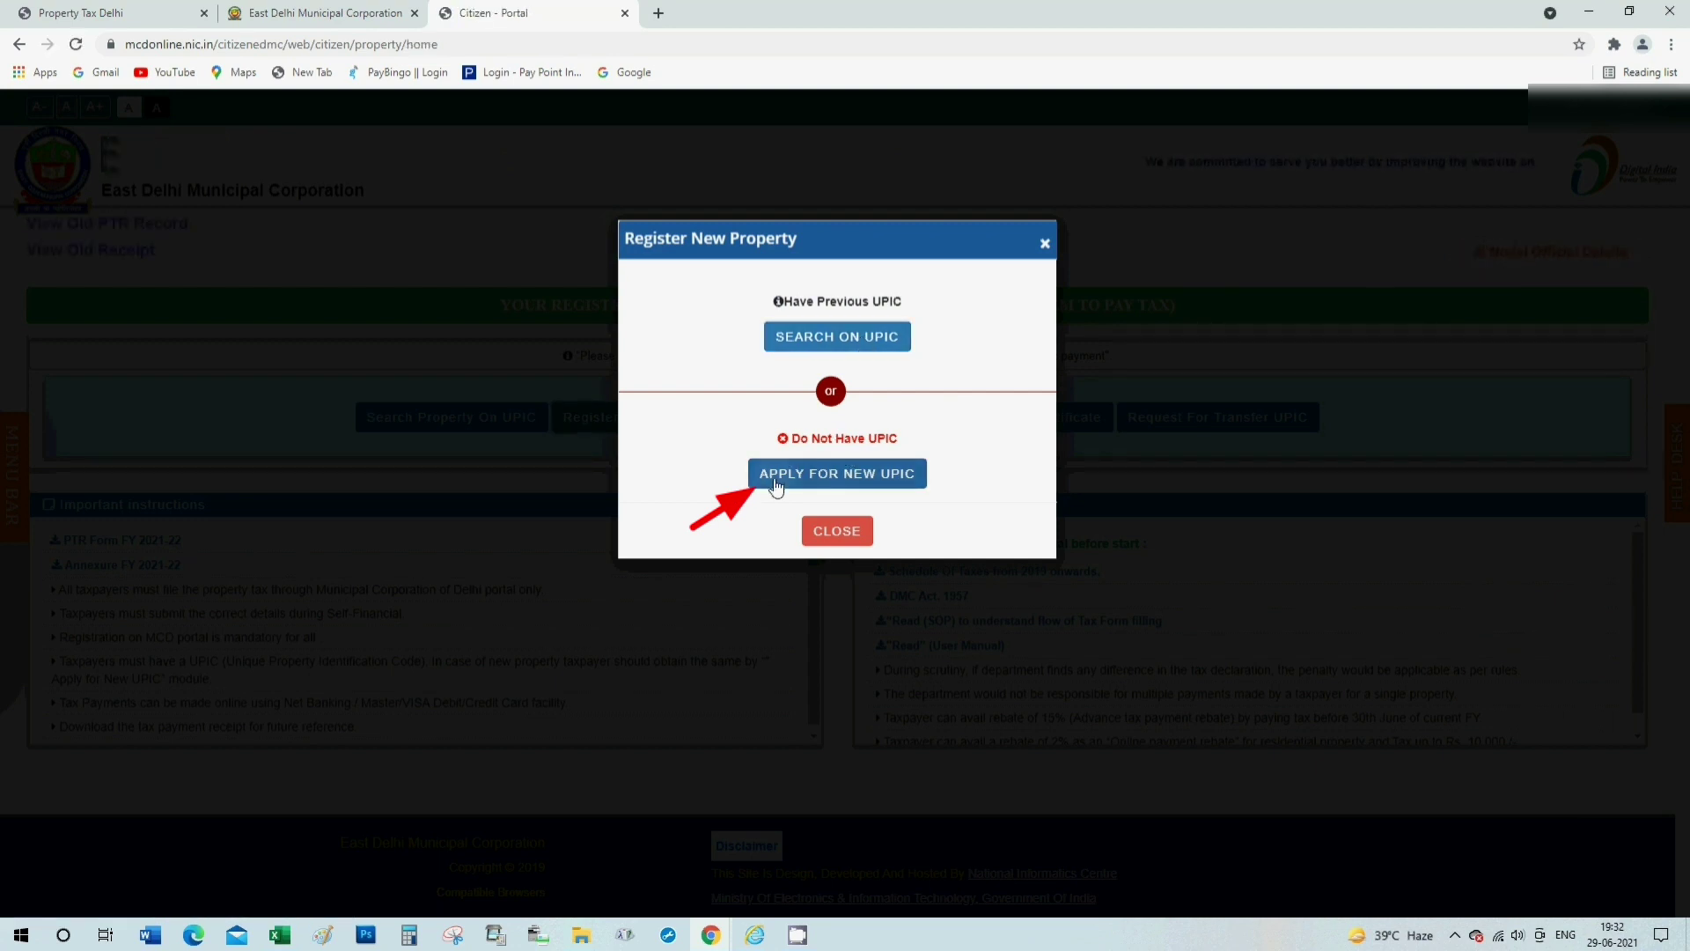
click(834, 480)
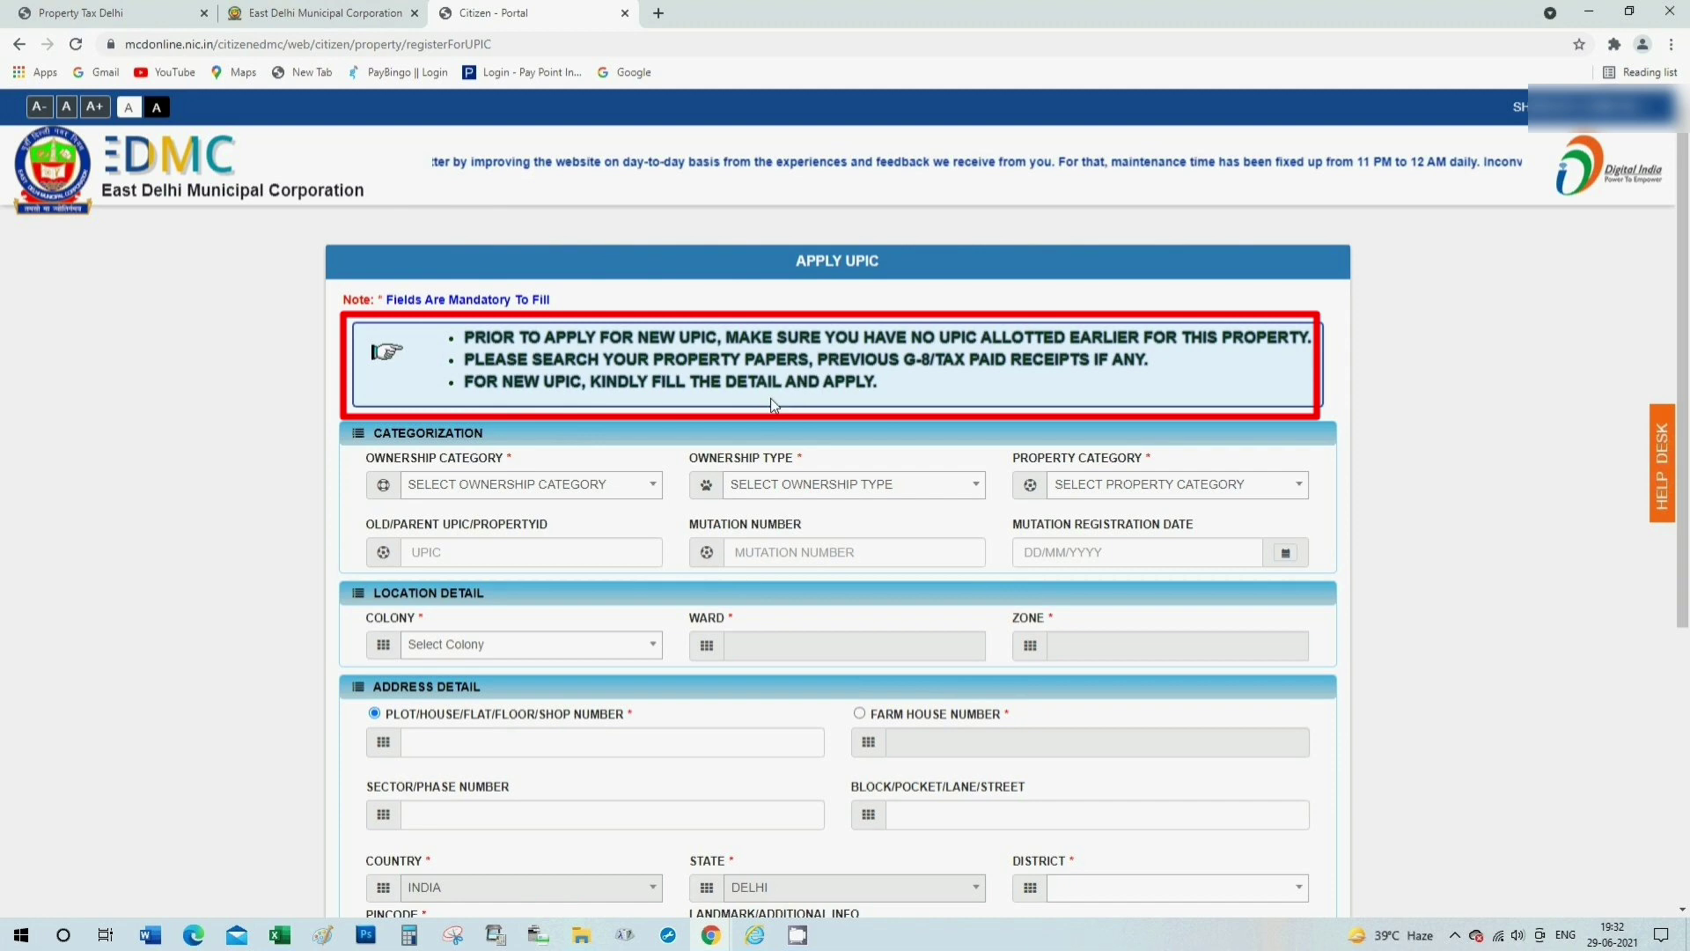
Set Ownership Category to INDIVIDUAL and Ownership Type to SINGLE OWNER.
scroll(508, 339, down, 2)
scroll(509, 340, up, 1)
scroll(506, 345, down, 1)
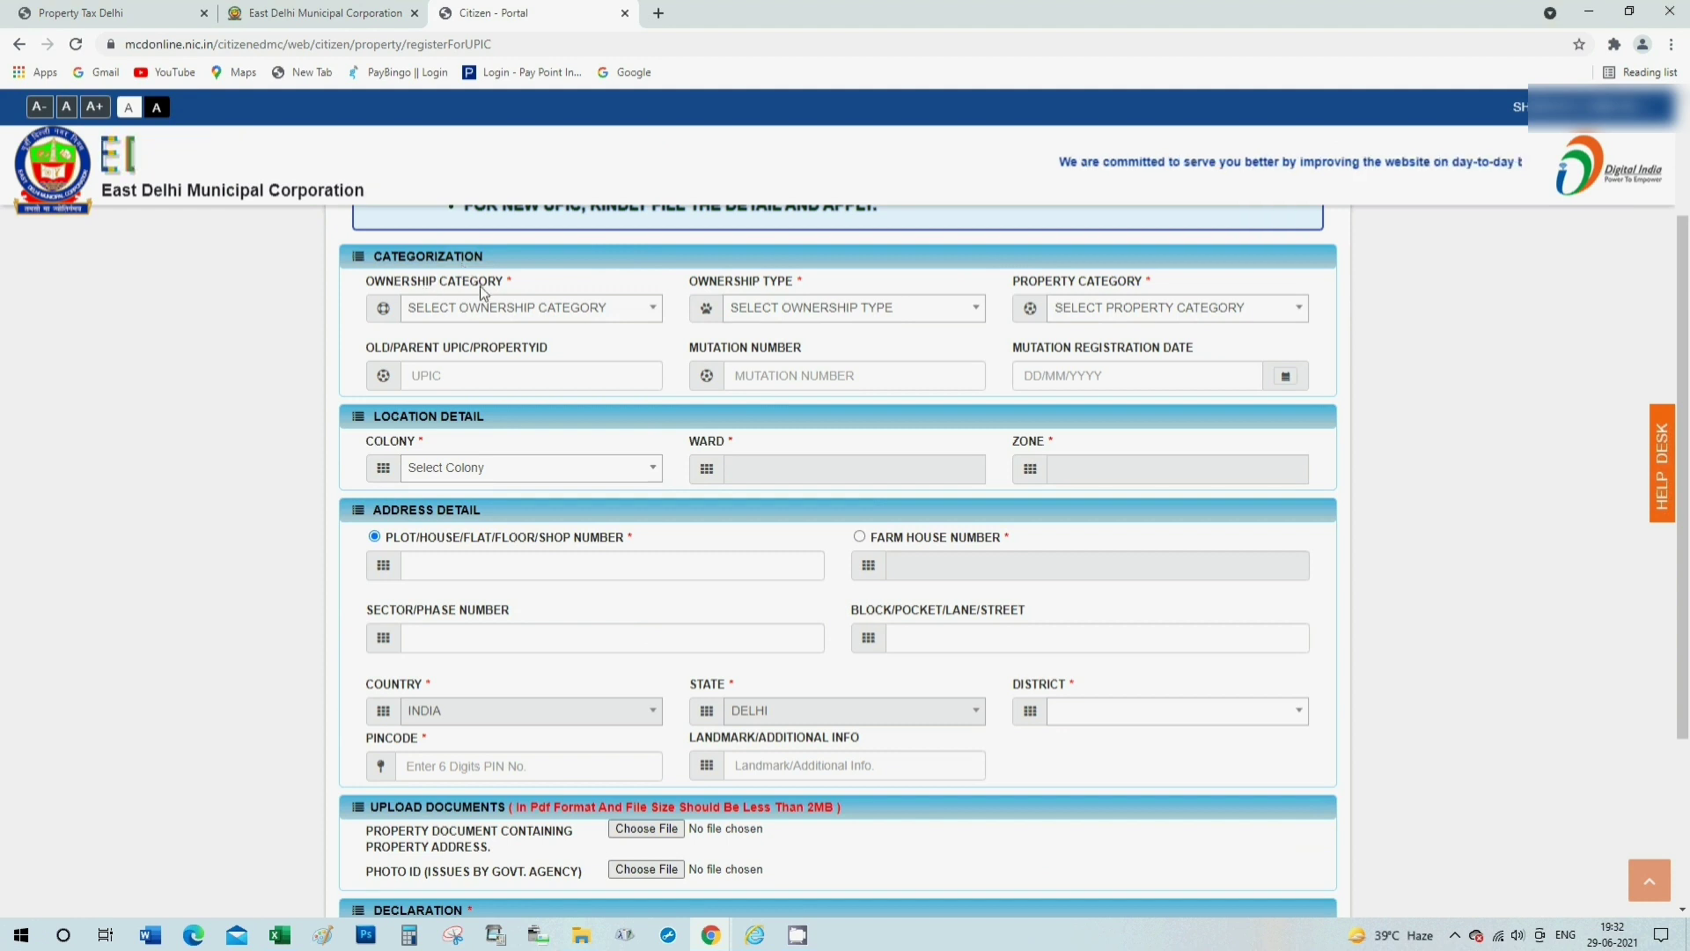
click(469, 317)
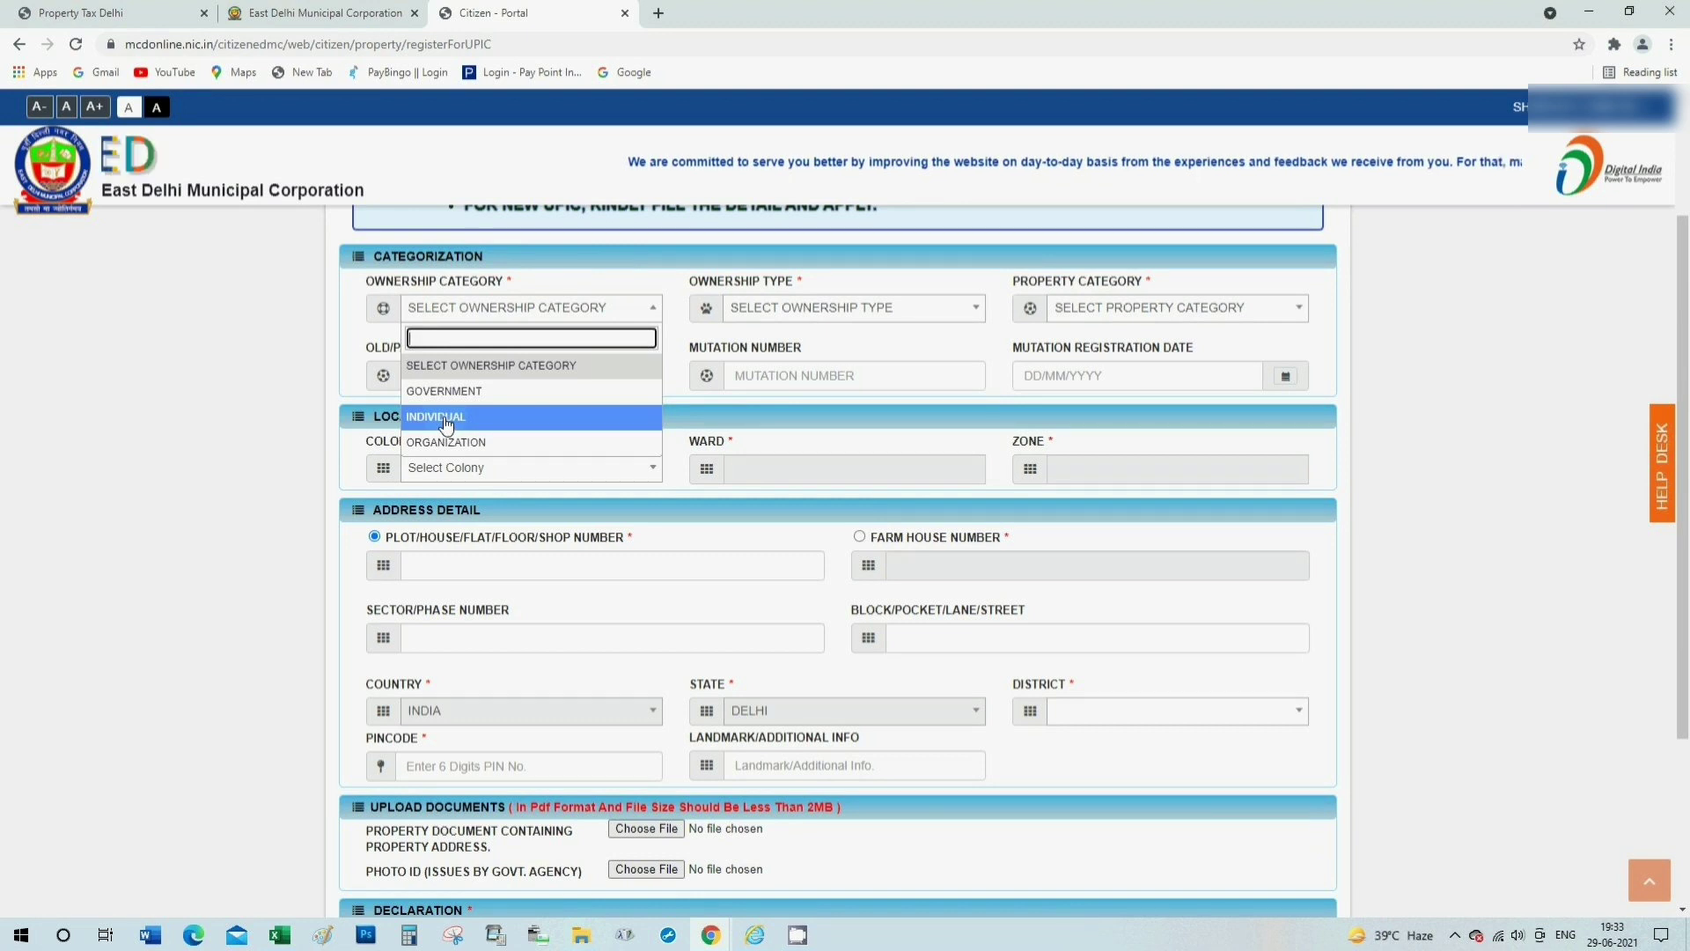
click(447, 422)
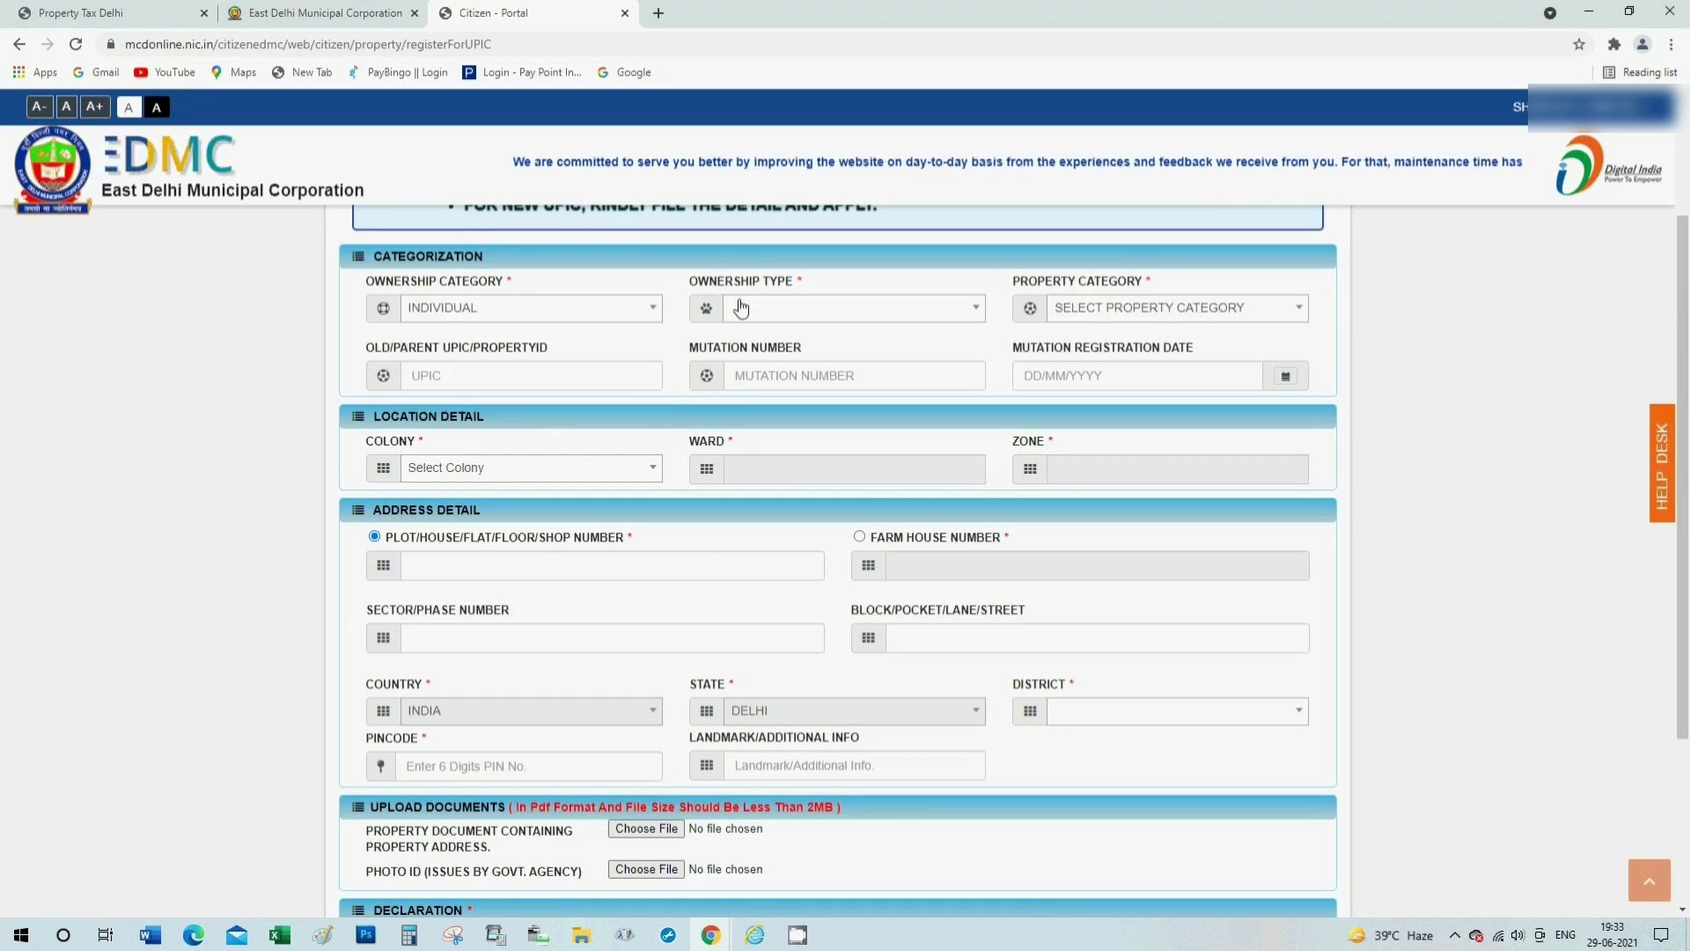
click(787, 314)
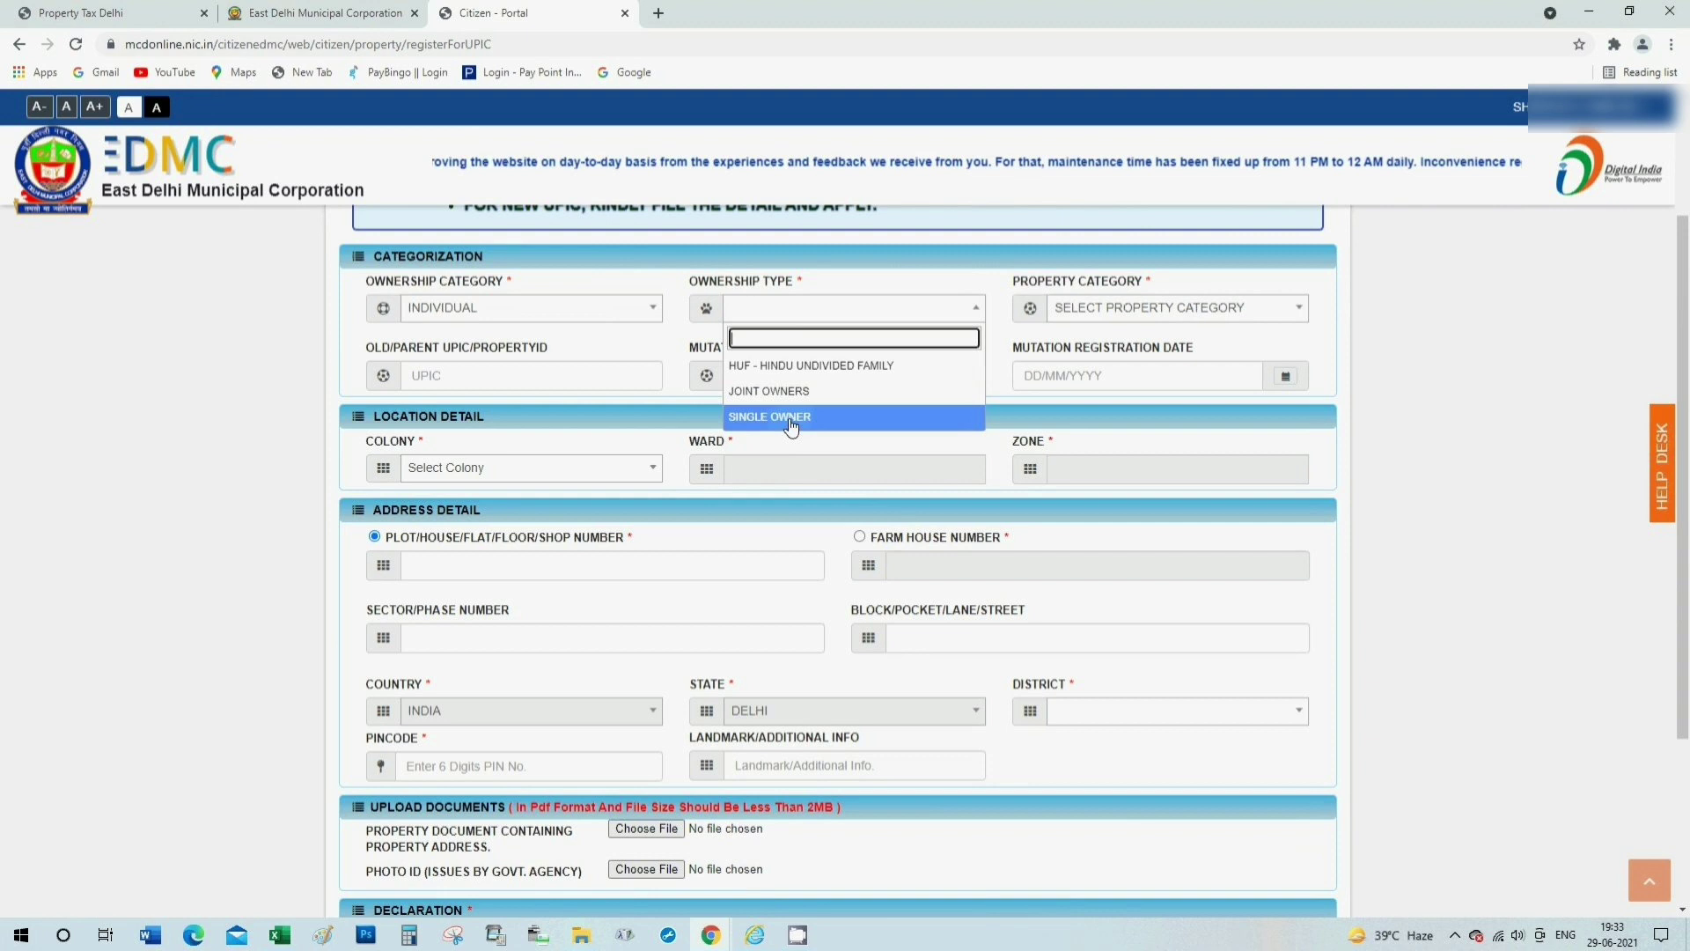
click(792, 421)
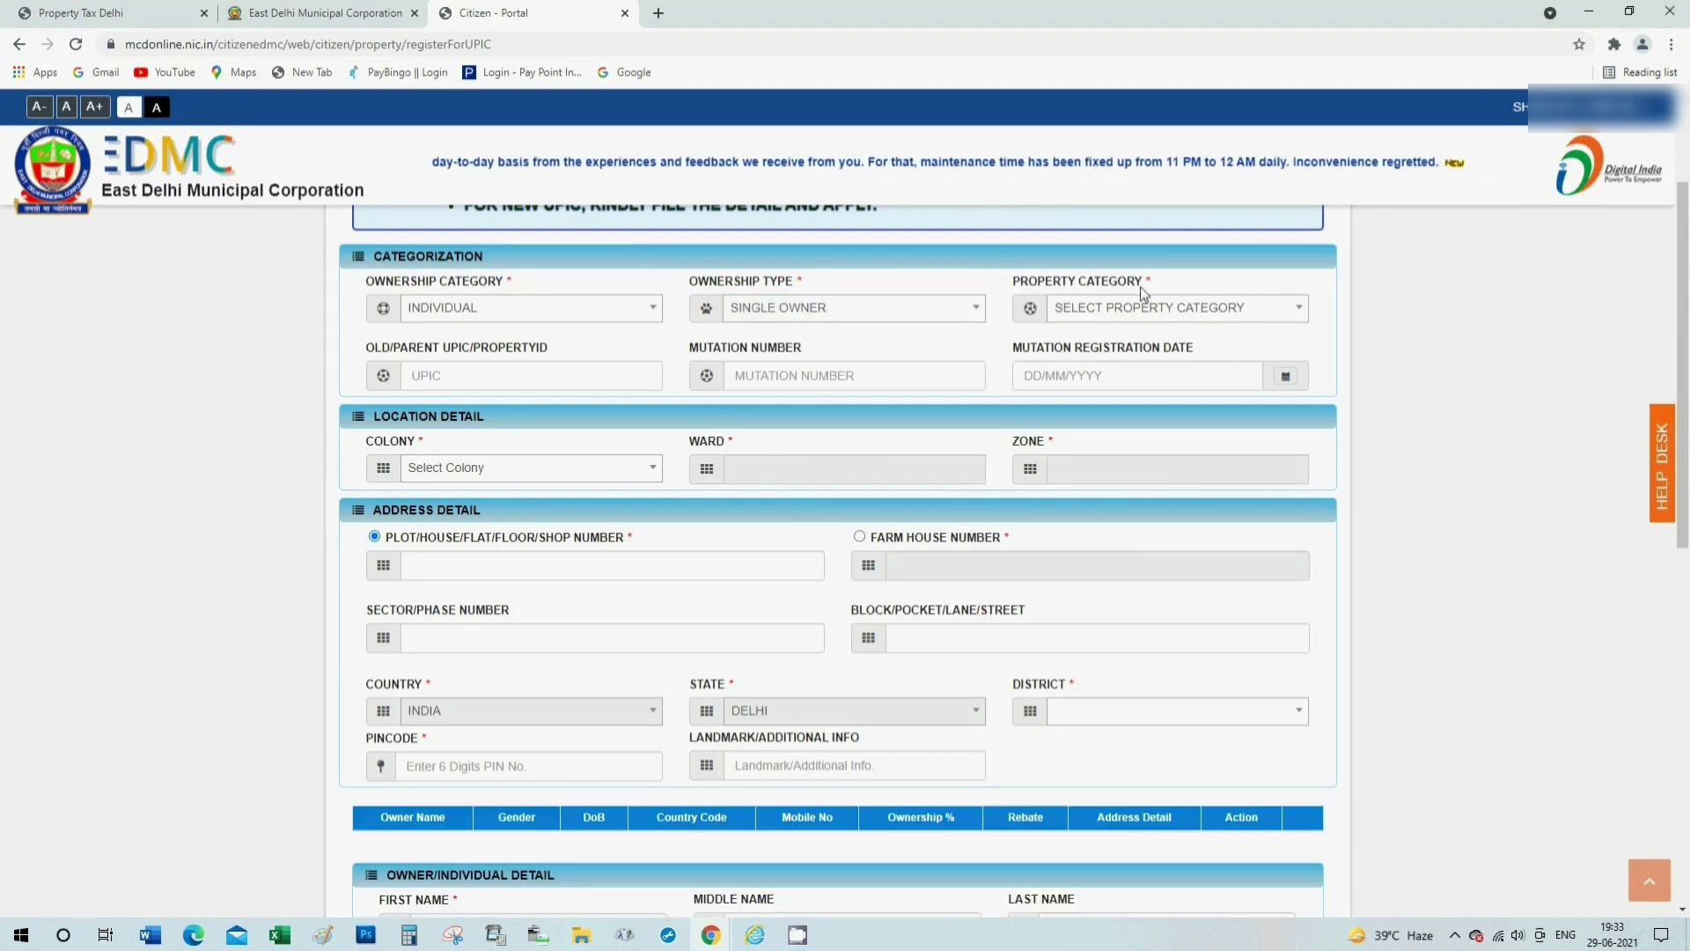
Set Property Category to RESIDENTIAL.
click(1160, 314)
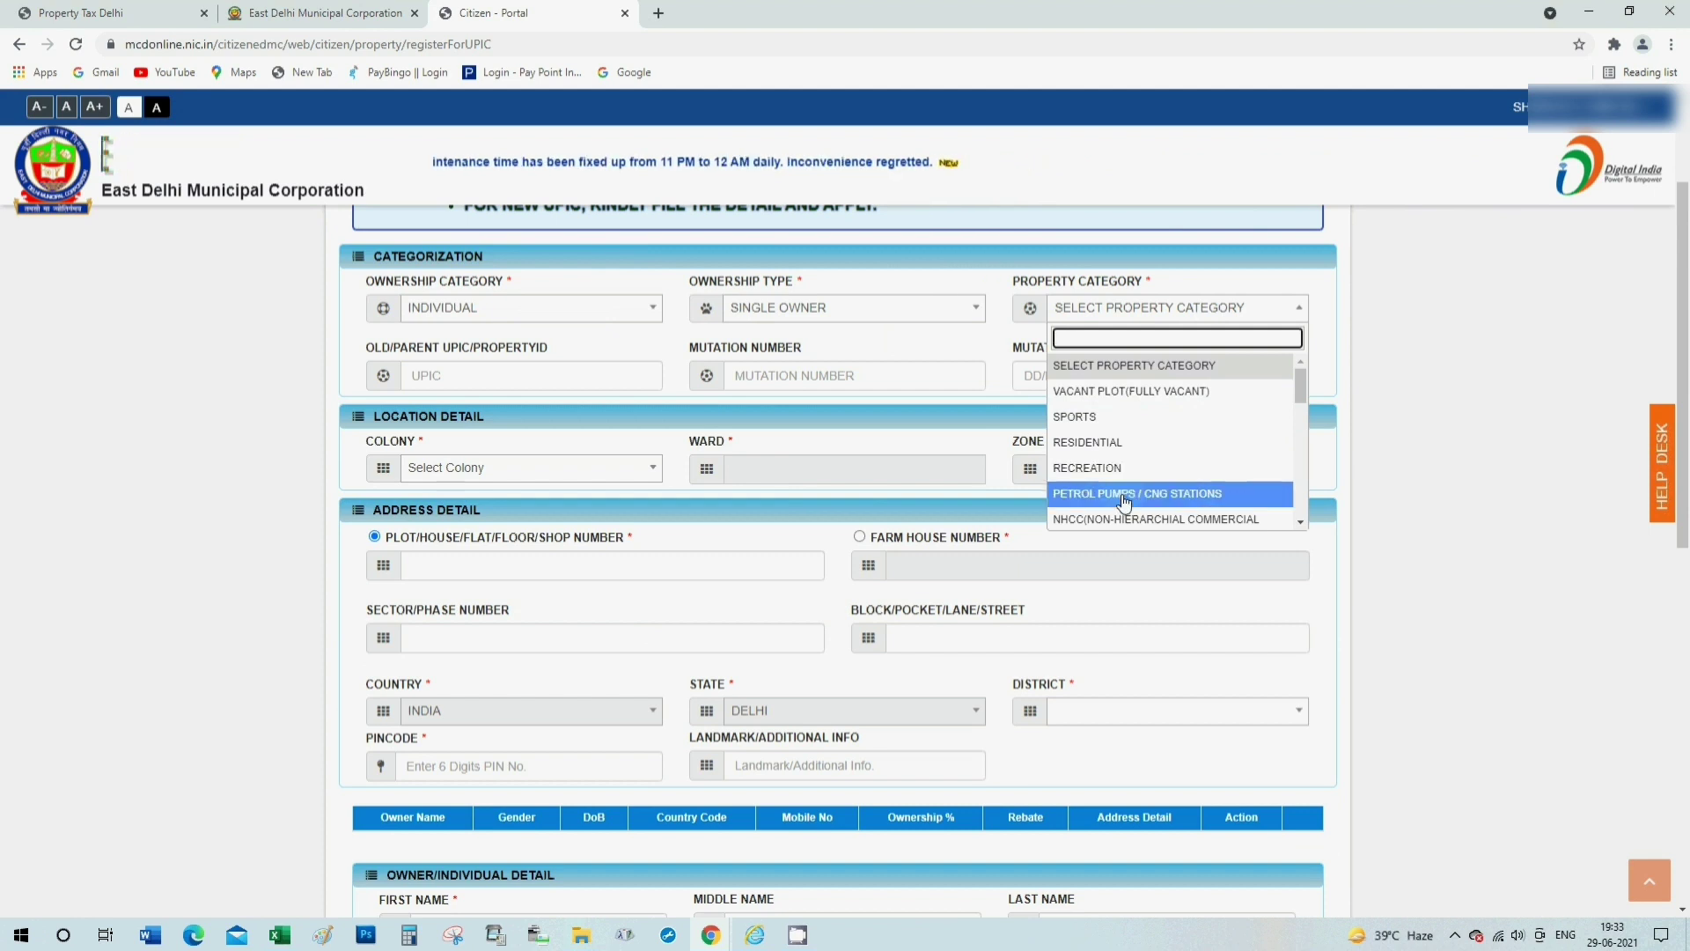
scroll(1108, 521, down, 1)
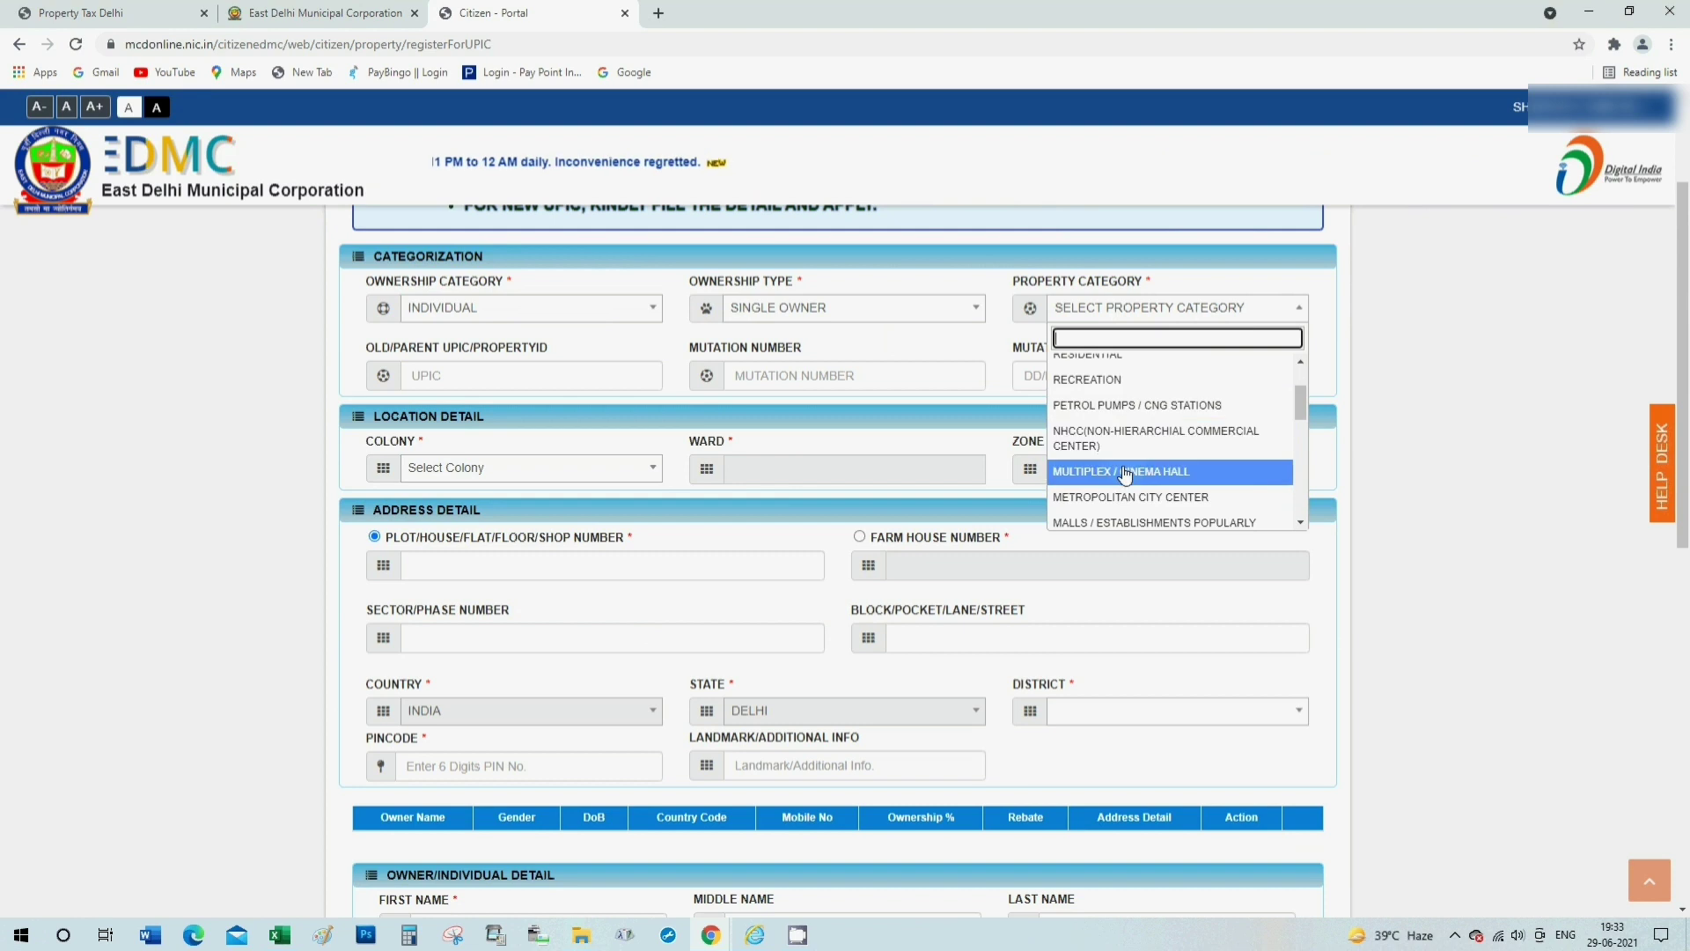
scroll(1106, 500, down, 1)
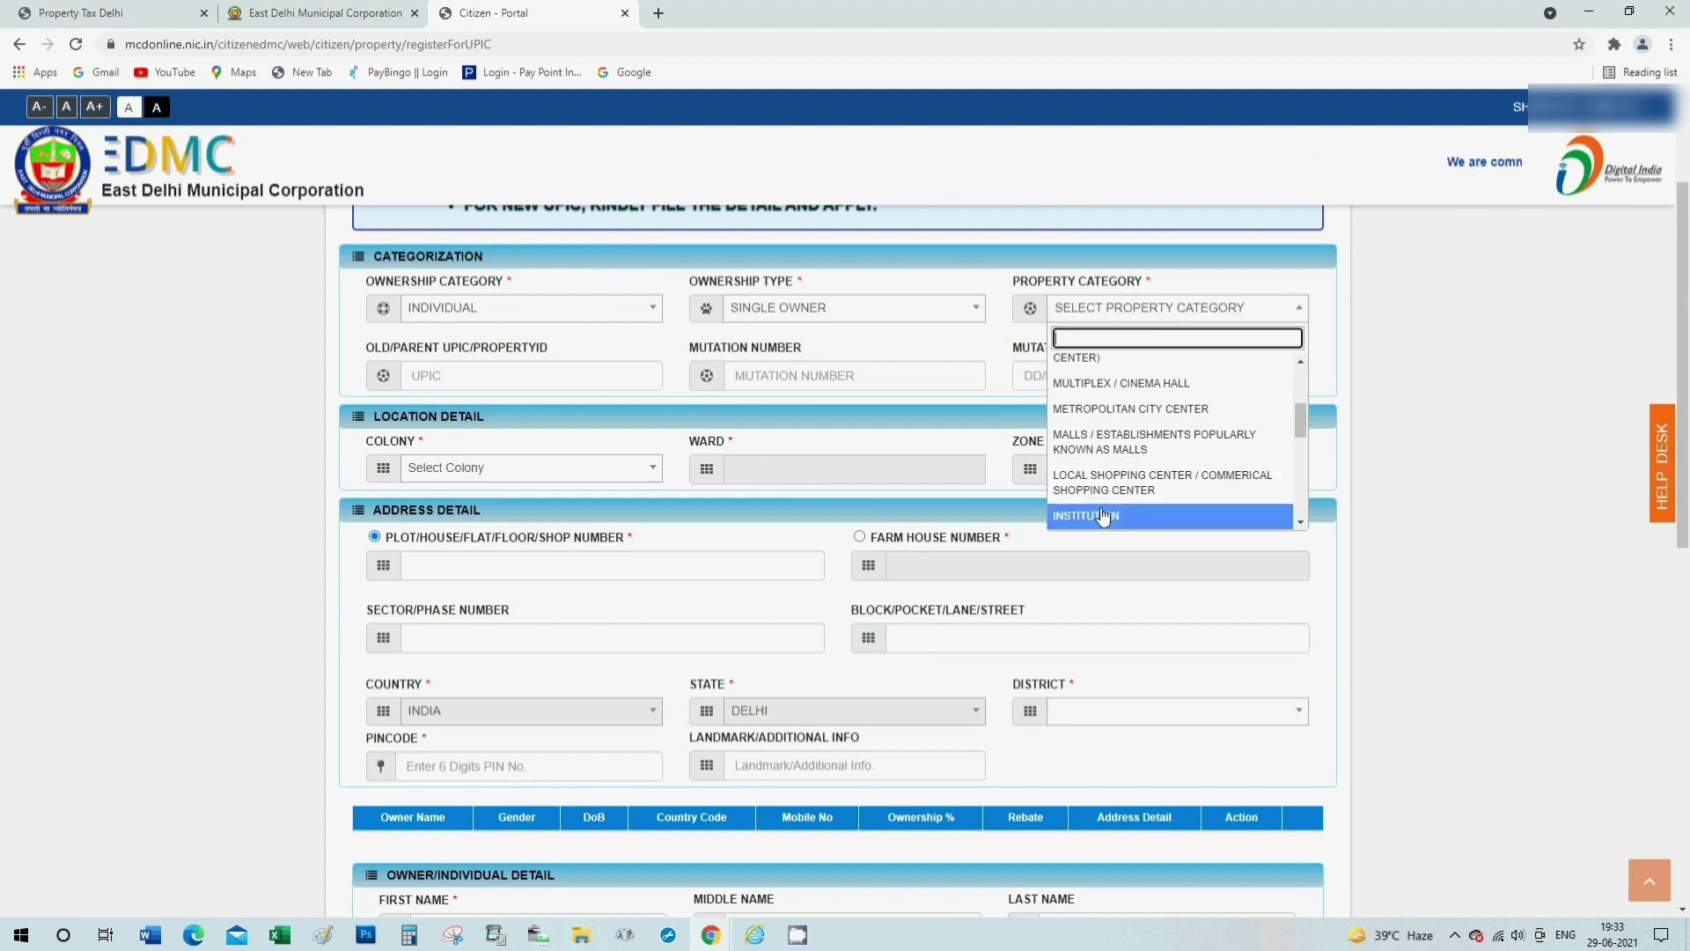
scroll(1136, 488, down, 2)
scroll(1171, 475, up, 4)
scroll(1172, 475, up, 1)
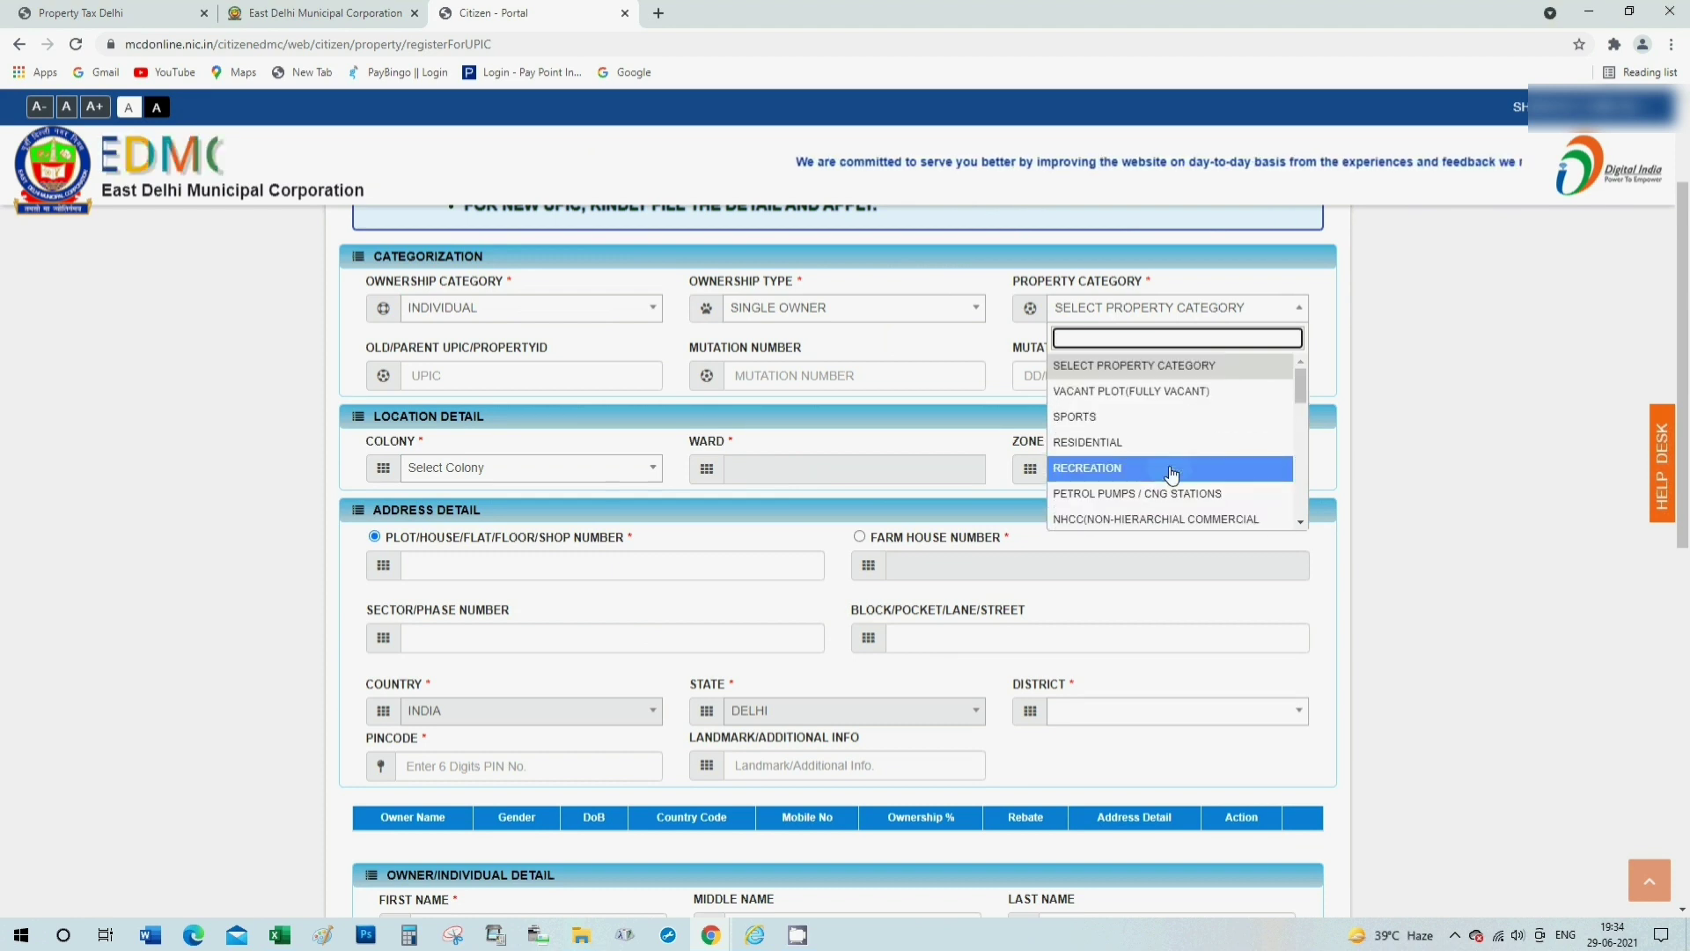
click(1128, 449)
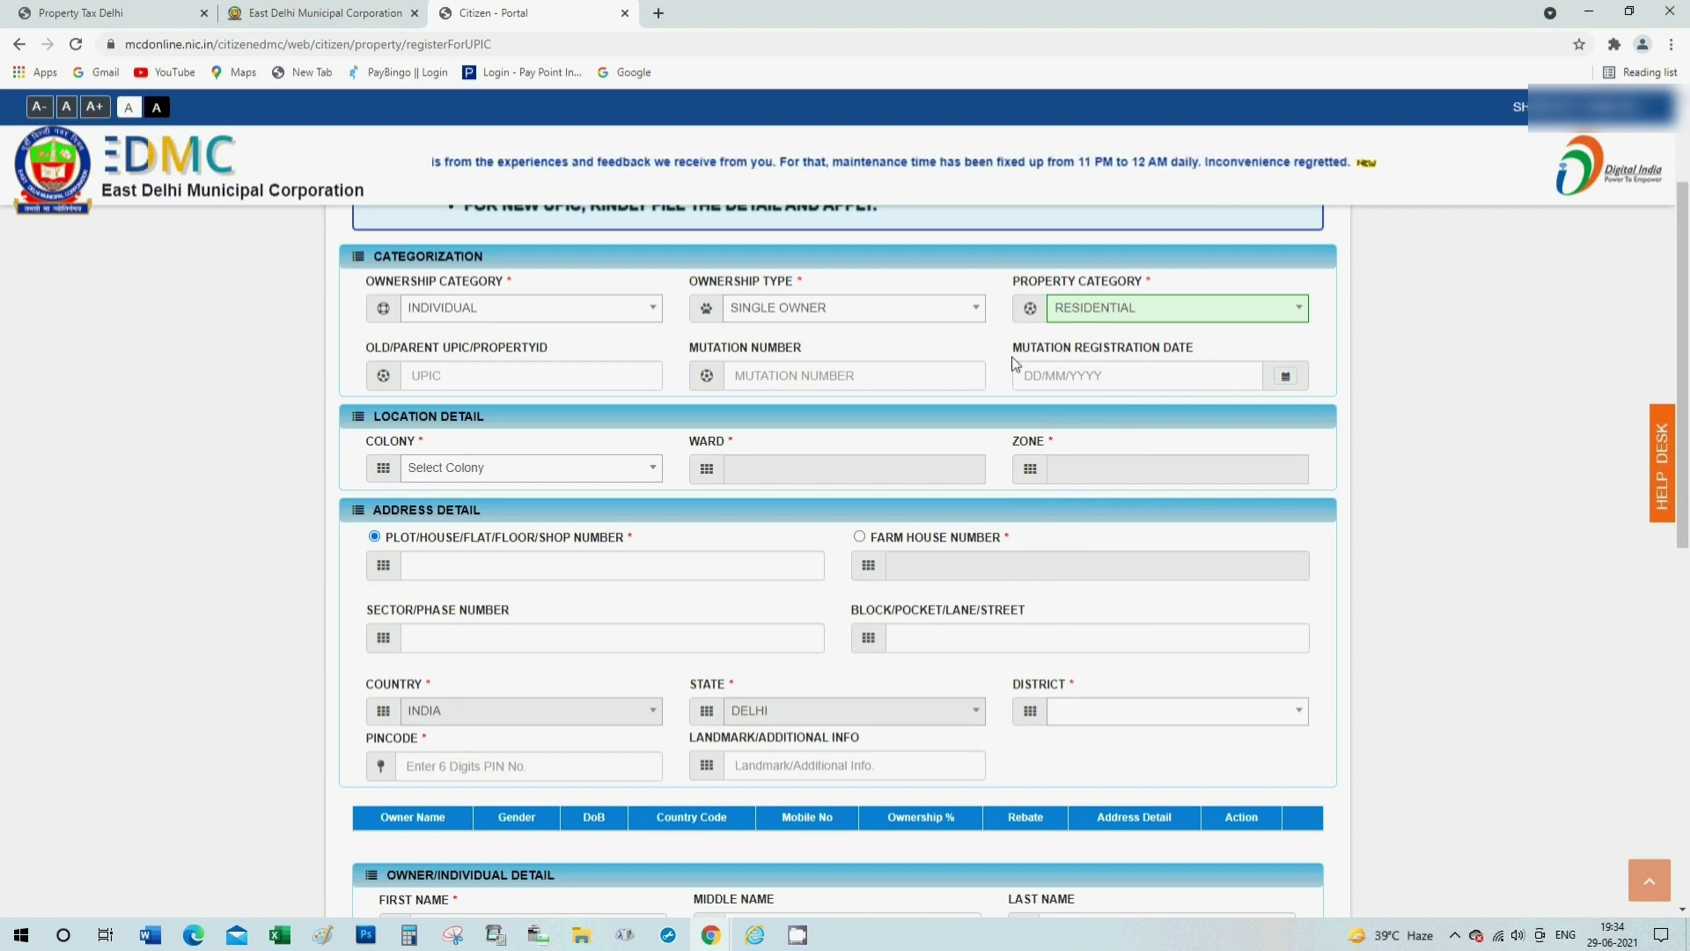
click(490, 471)
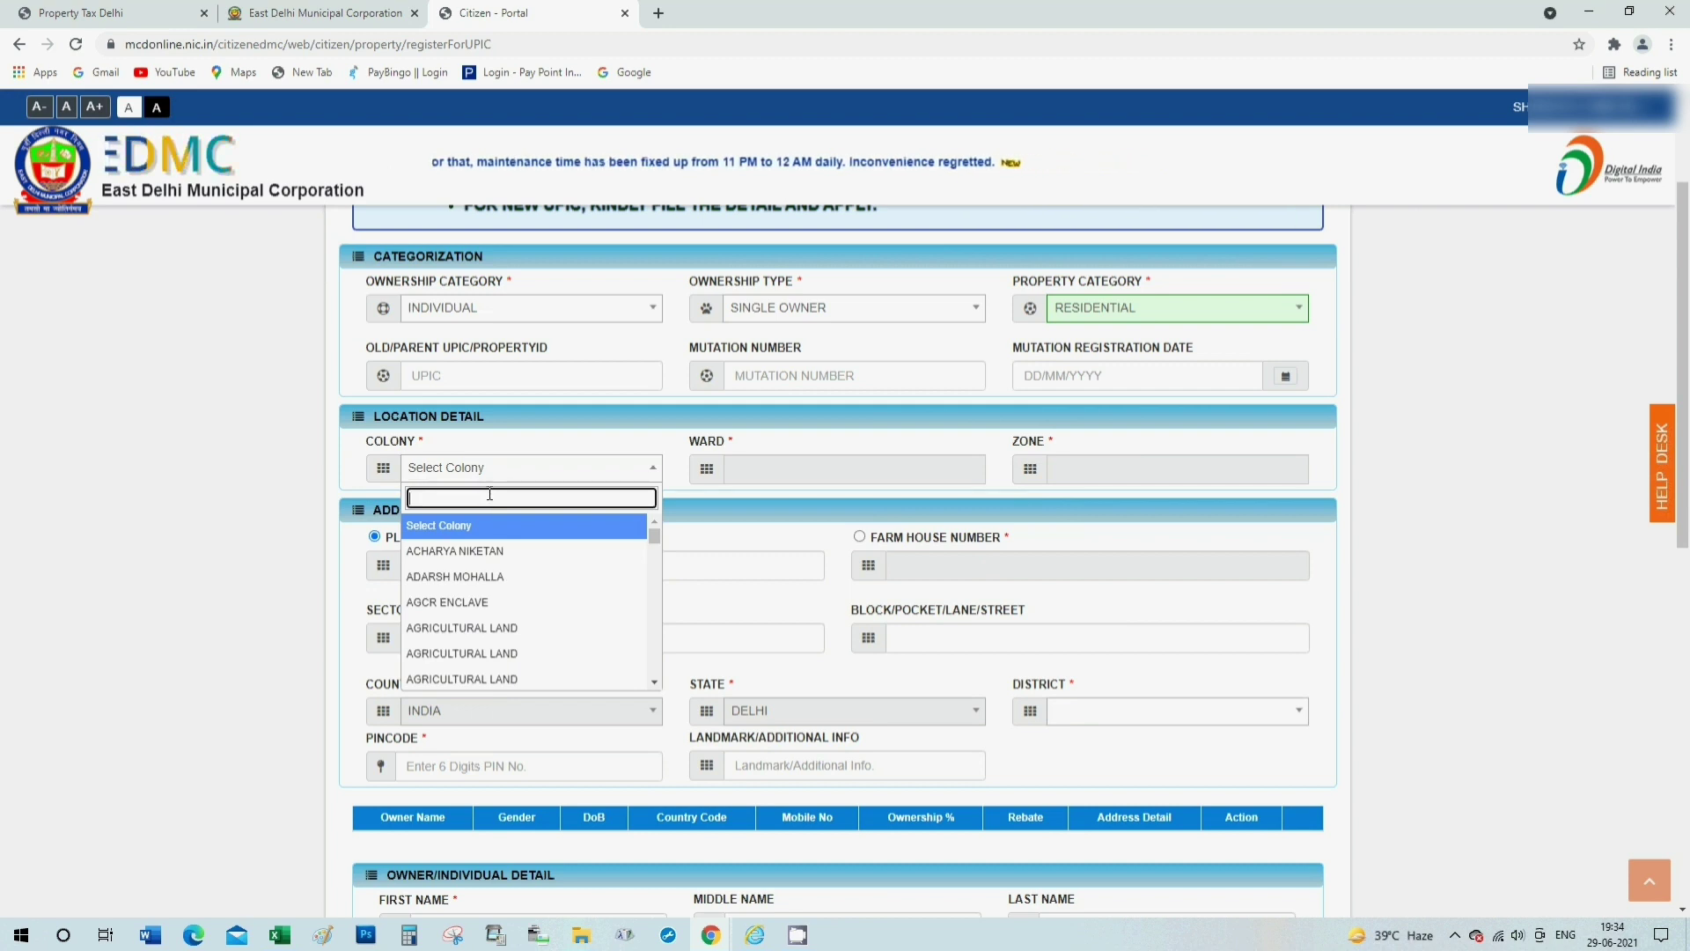
Search 'mandawali' and select RAILWAY COLONY, MANDAWALI FAZALPUR as the colony.
text(mandawali)
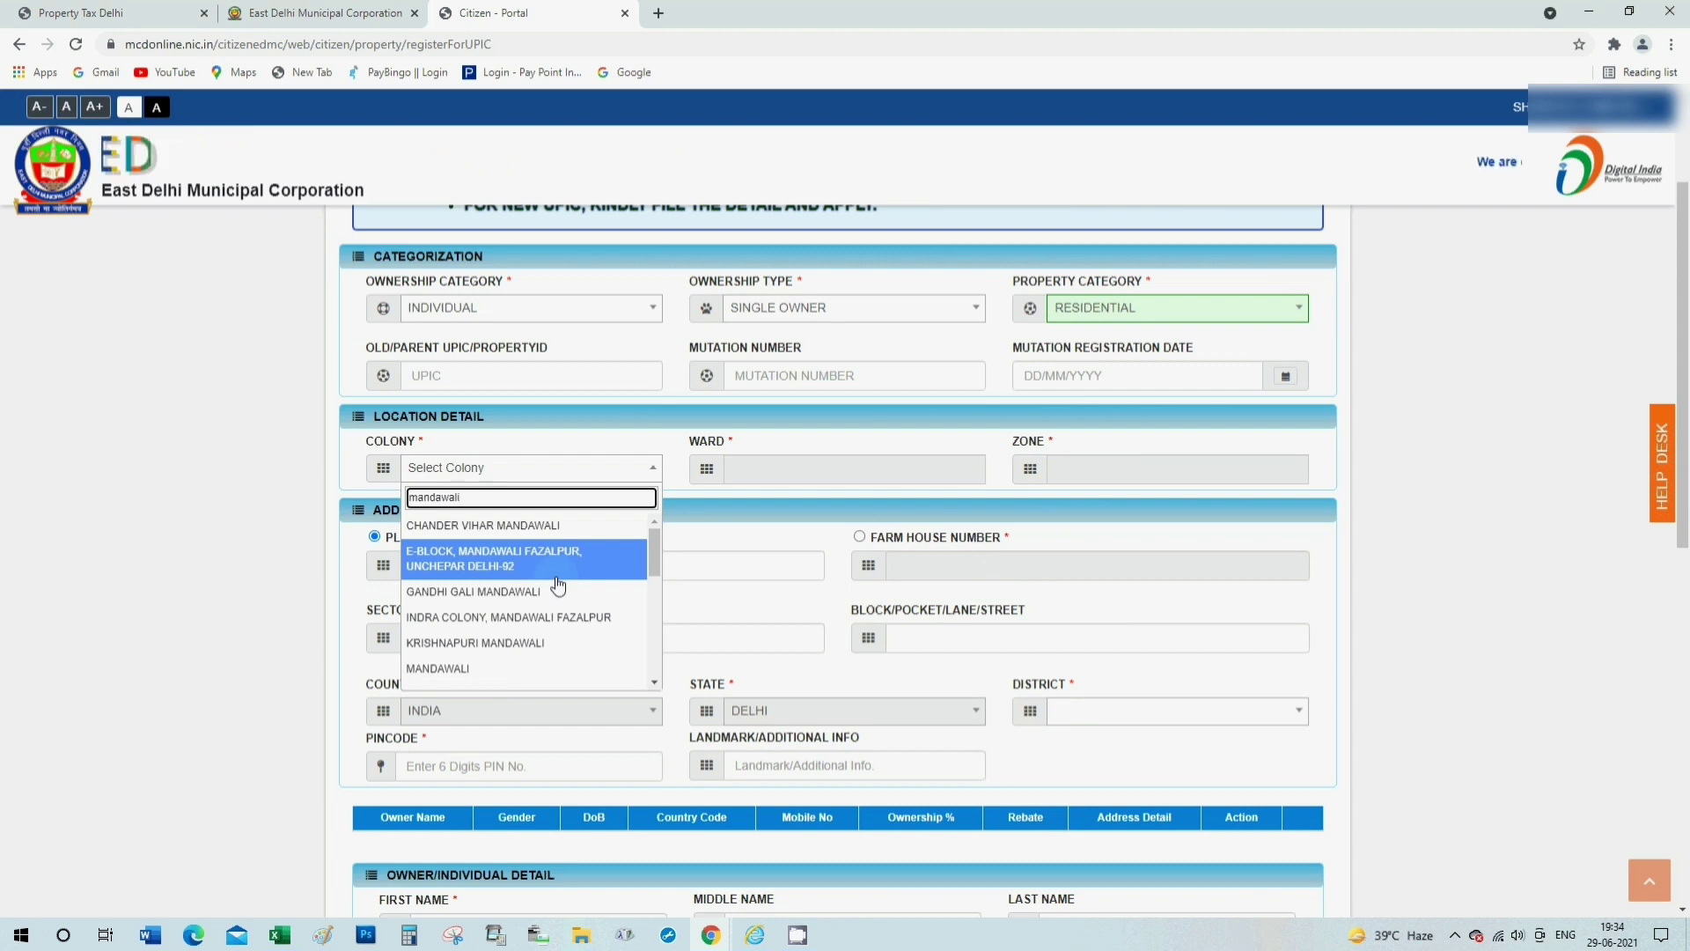
scroll(558, 616, down, 3)
click(505, 666)
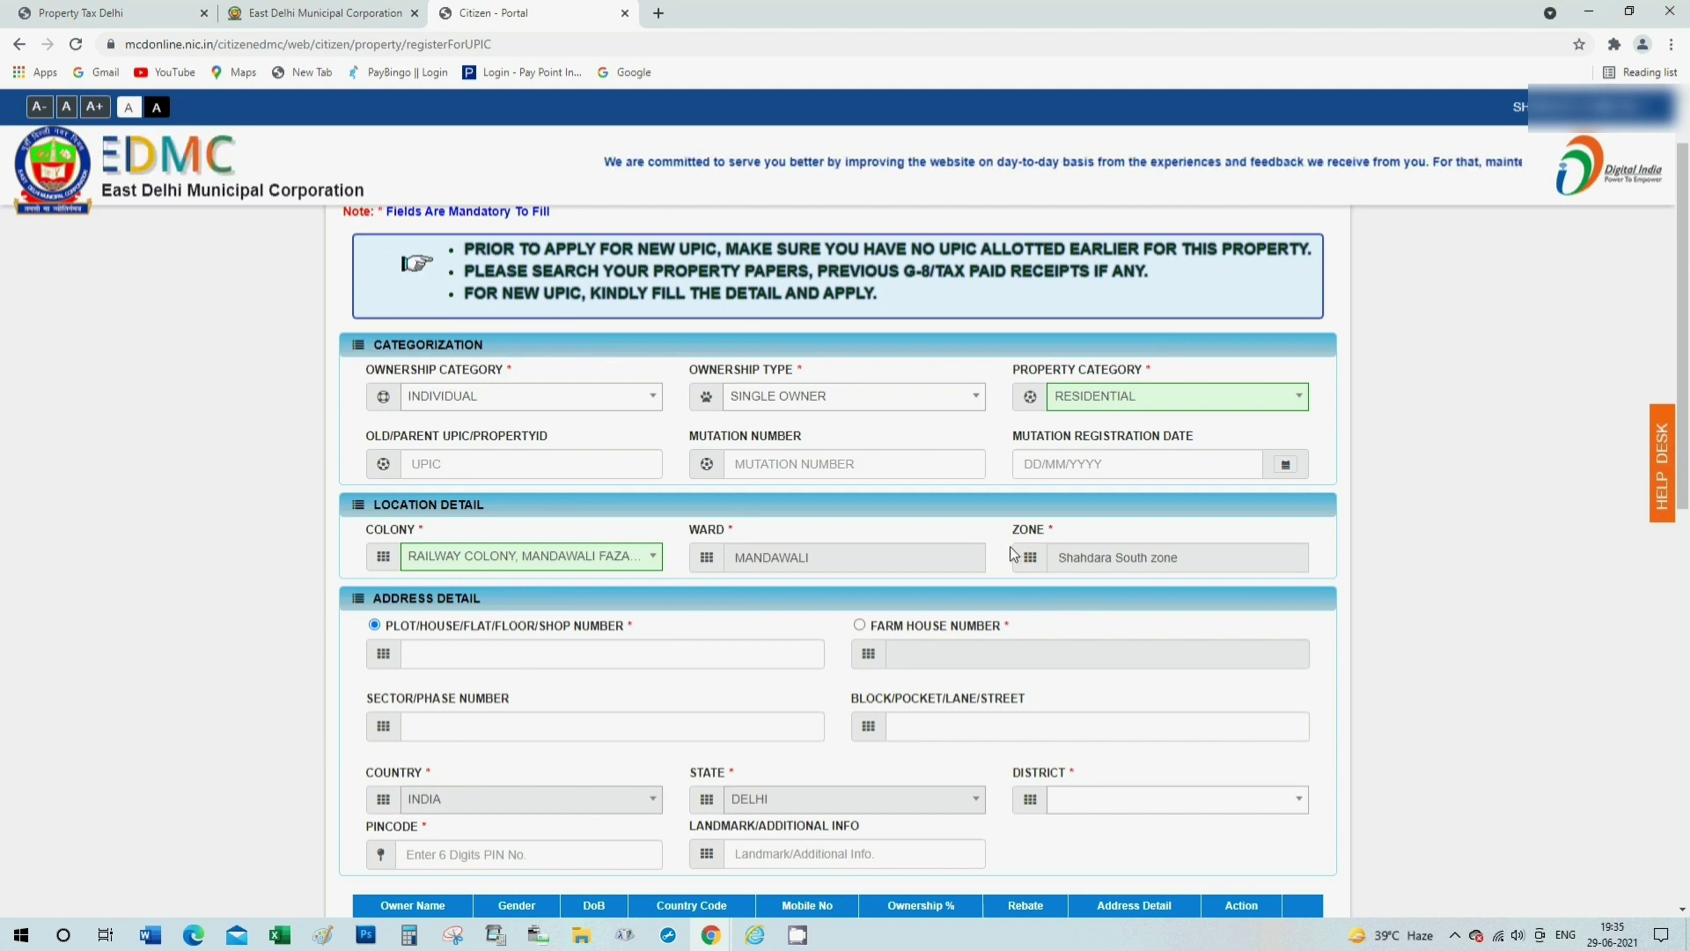
Enter the property's plot/house number in the address section.
click(495, 654)
key(Escape)
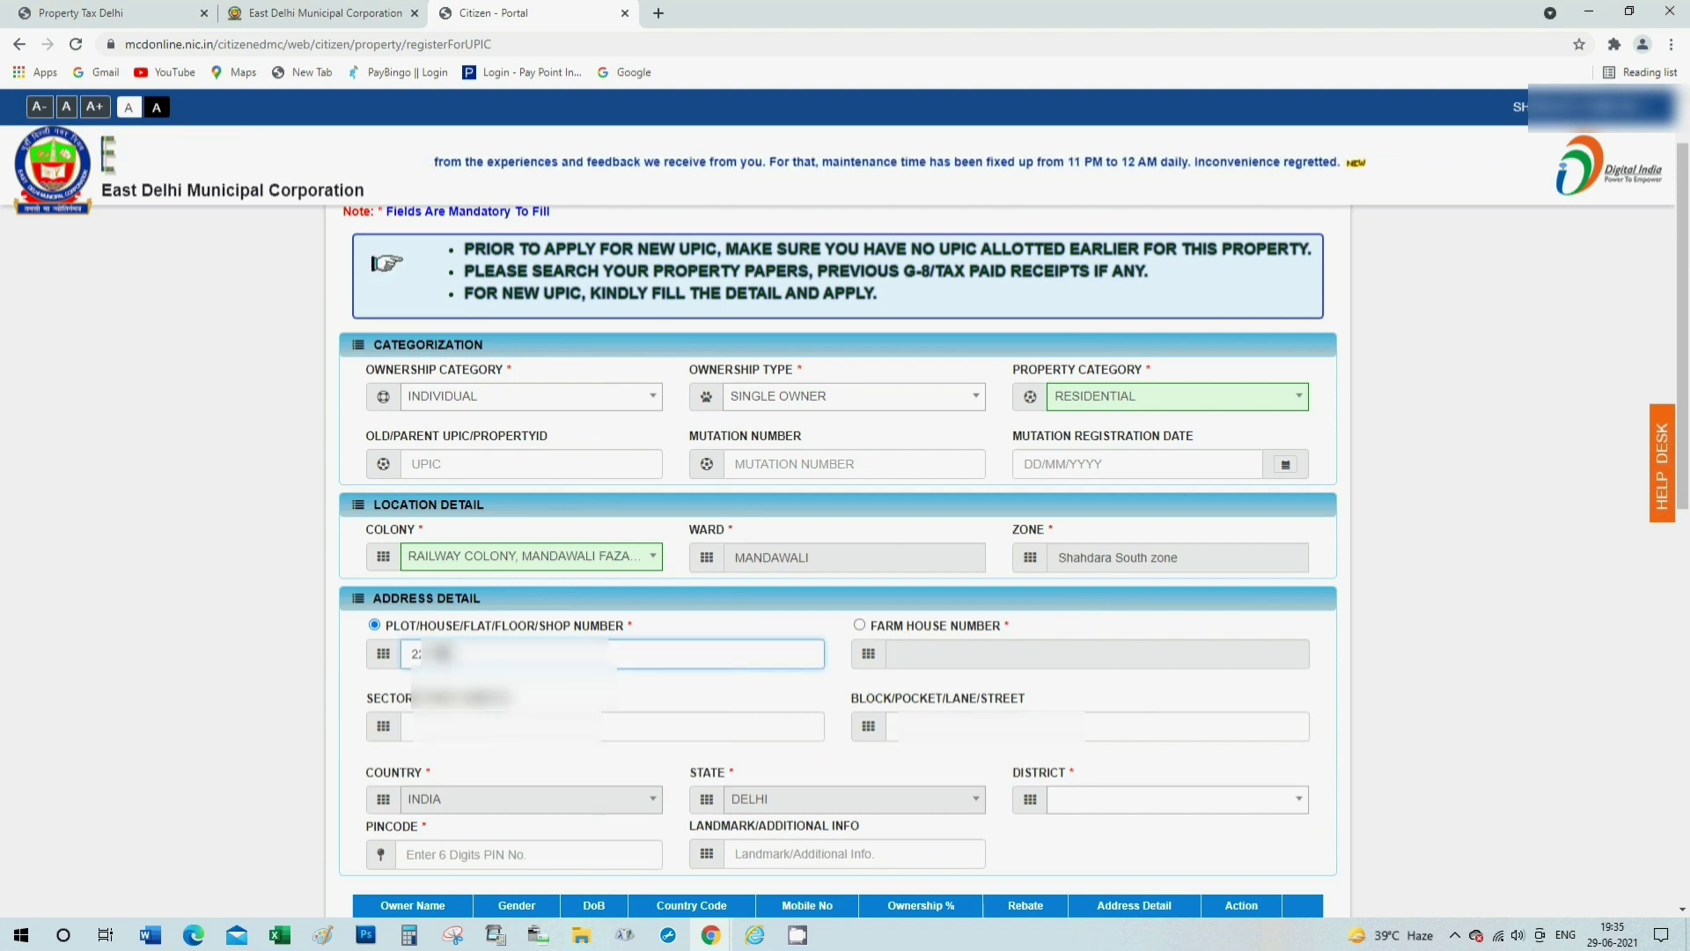
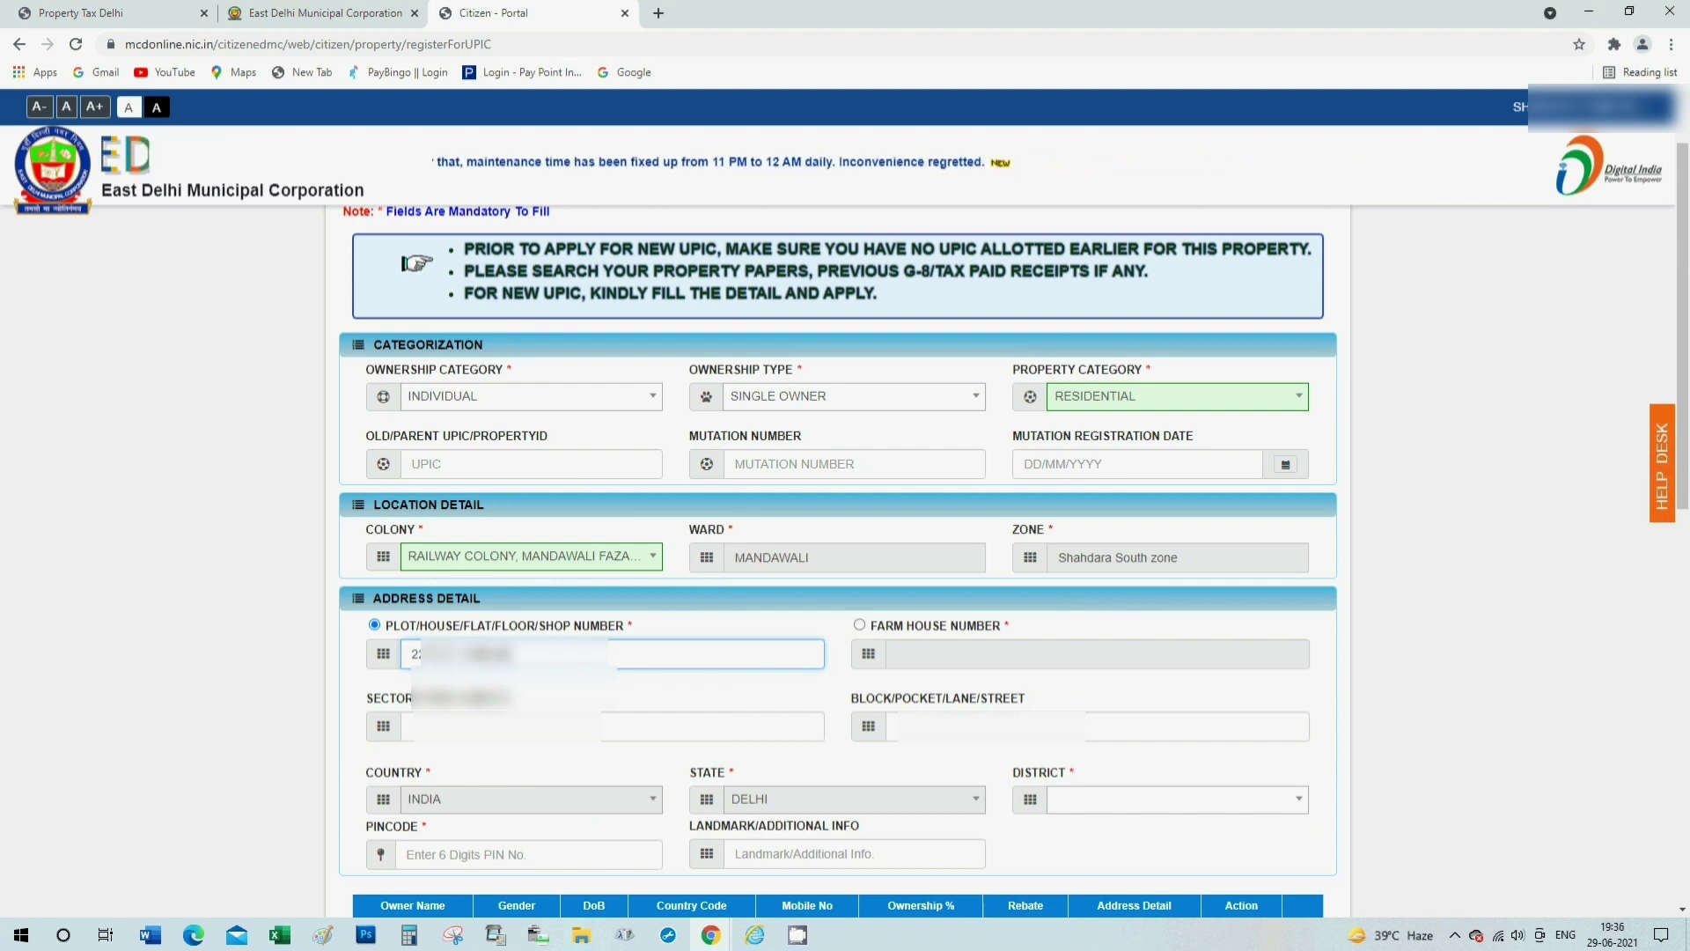
click(513, 671)
click(512, 726)
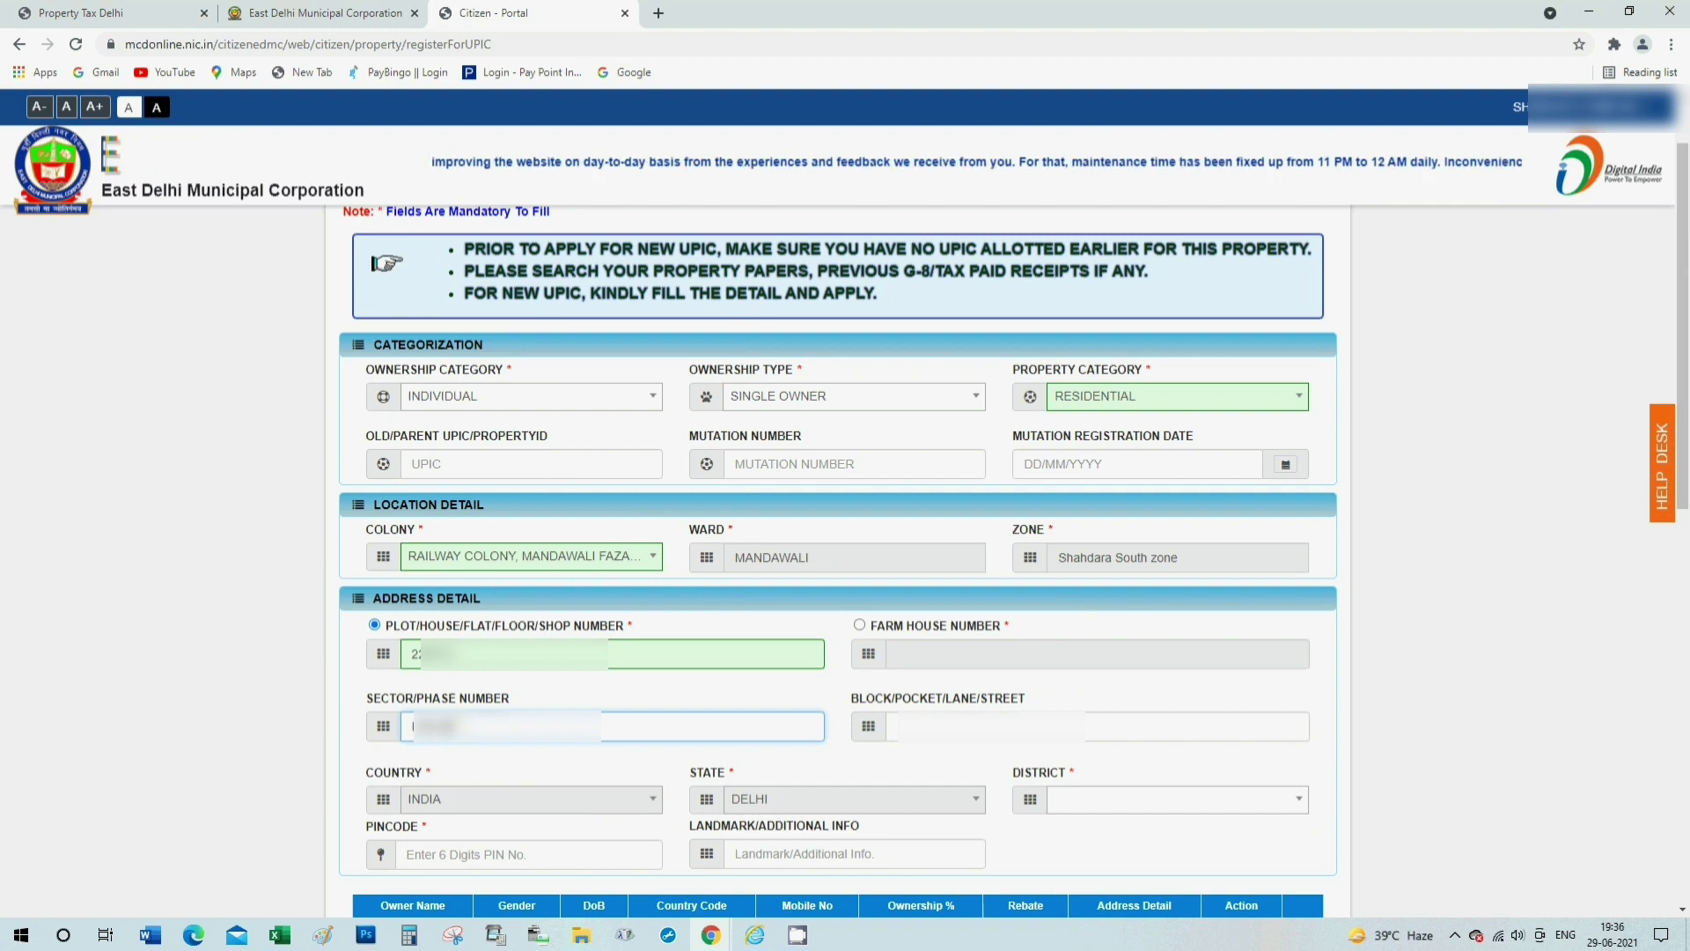
key(Tab)
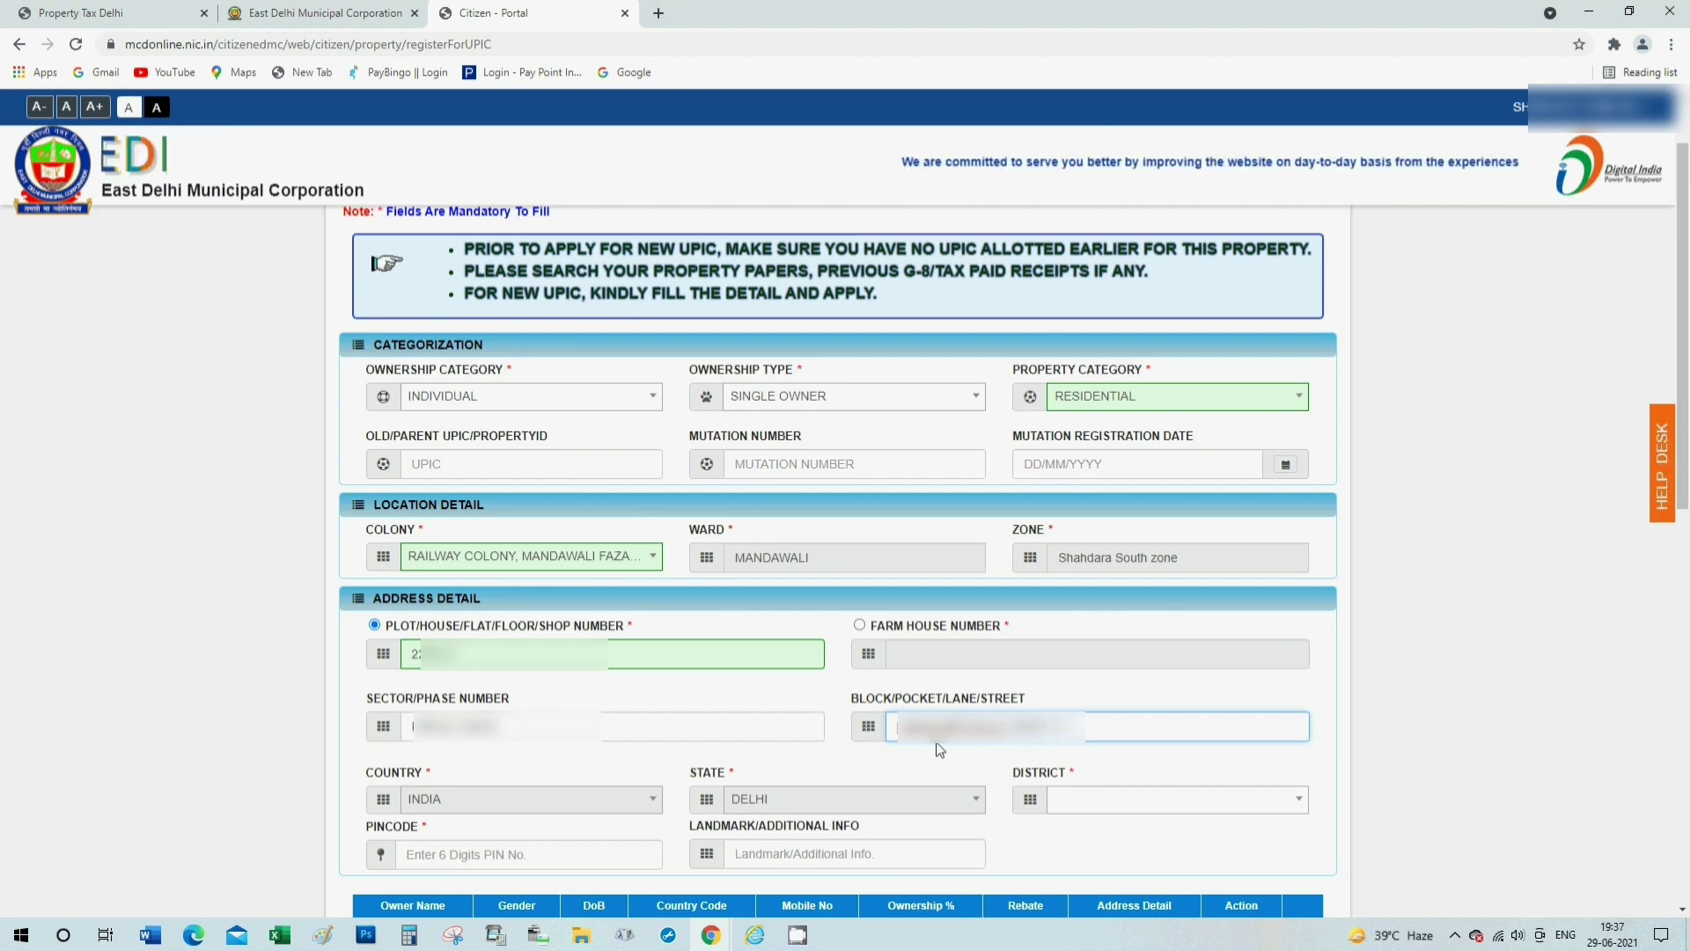
scroll(864, 693, down, 1)
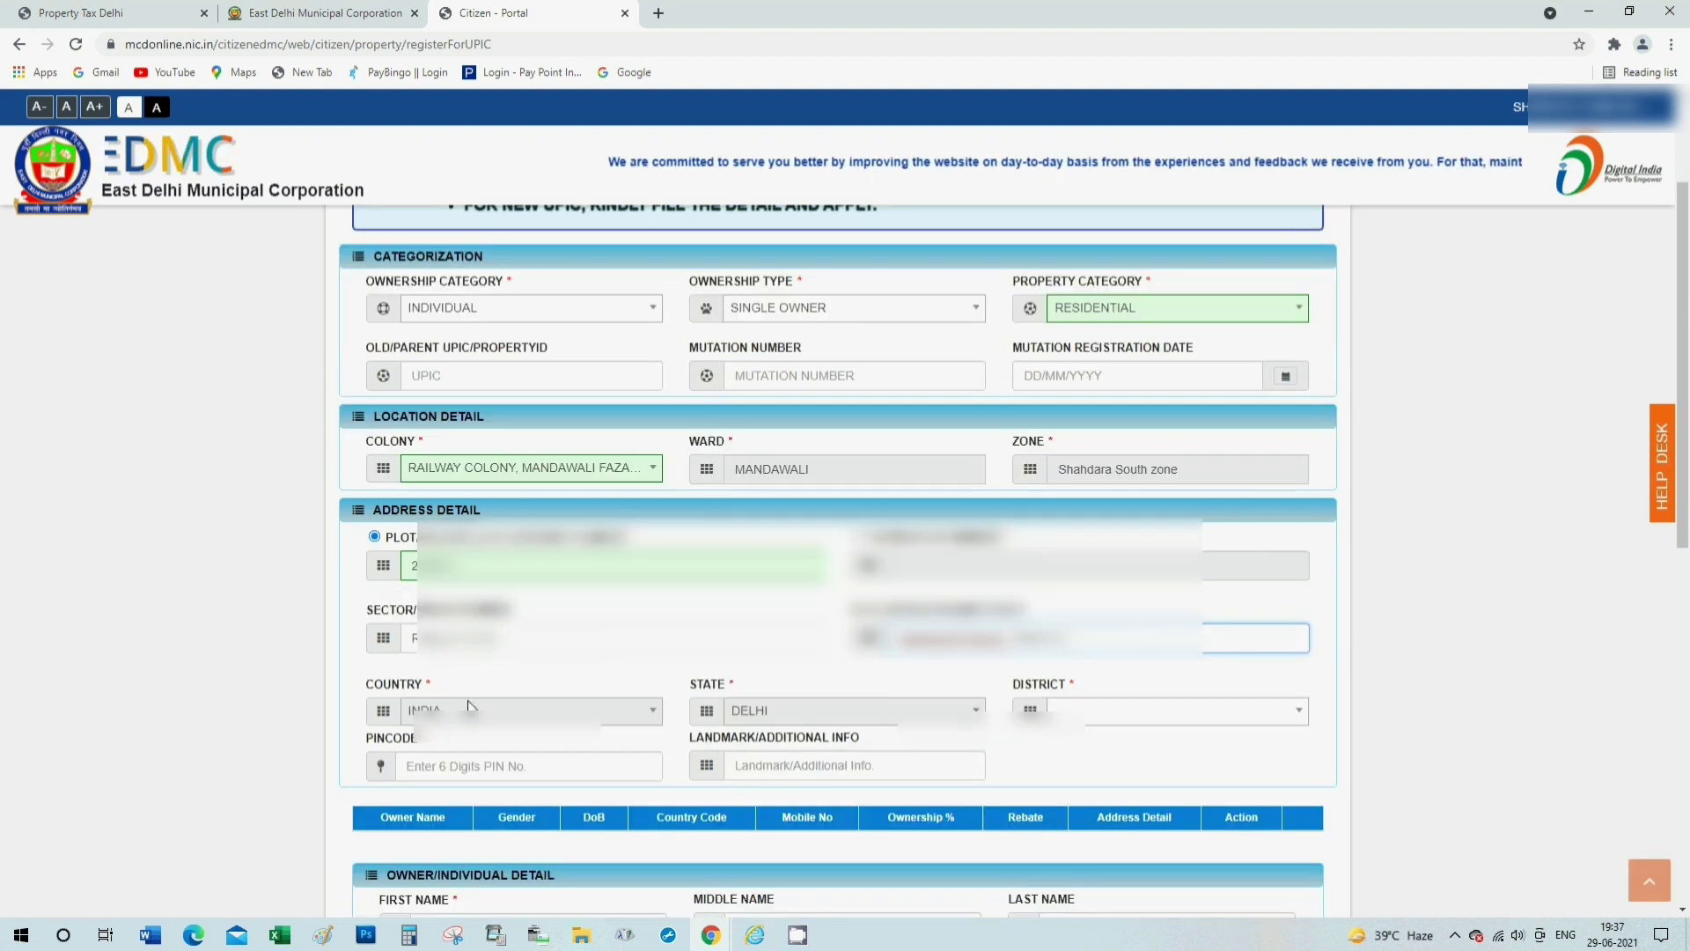
Set the district to EAST and the pincode to 110092.
click(1092, 711)
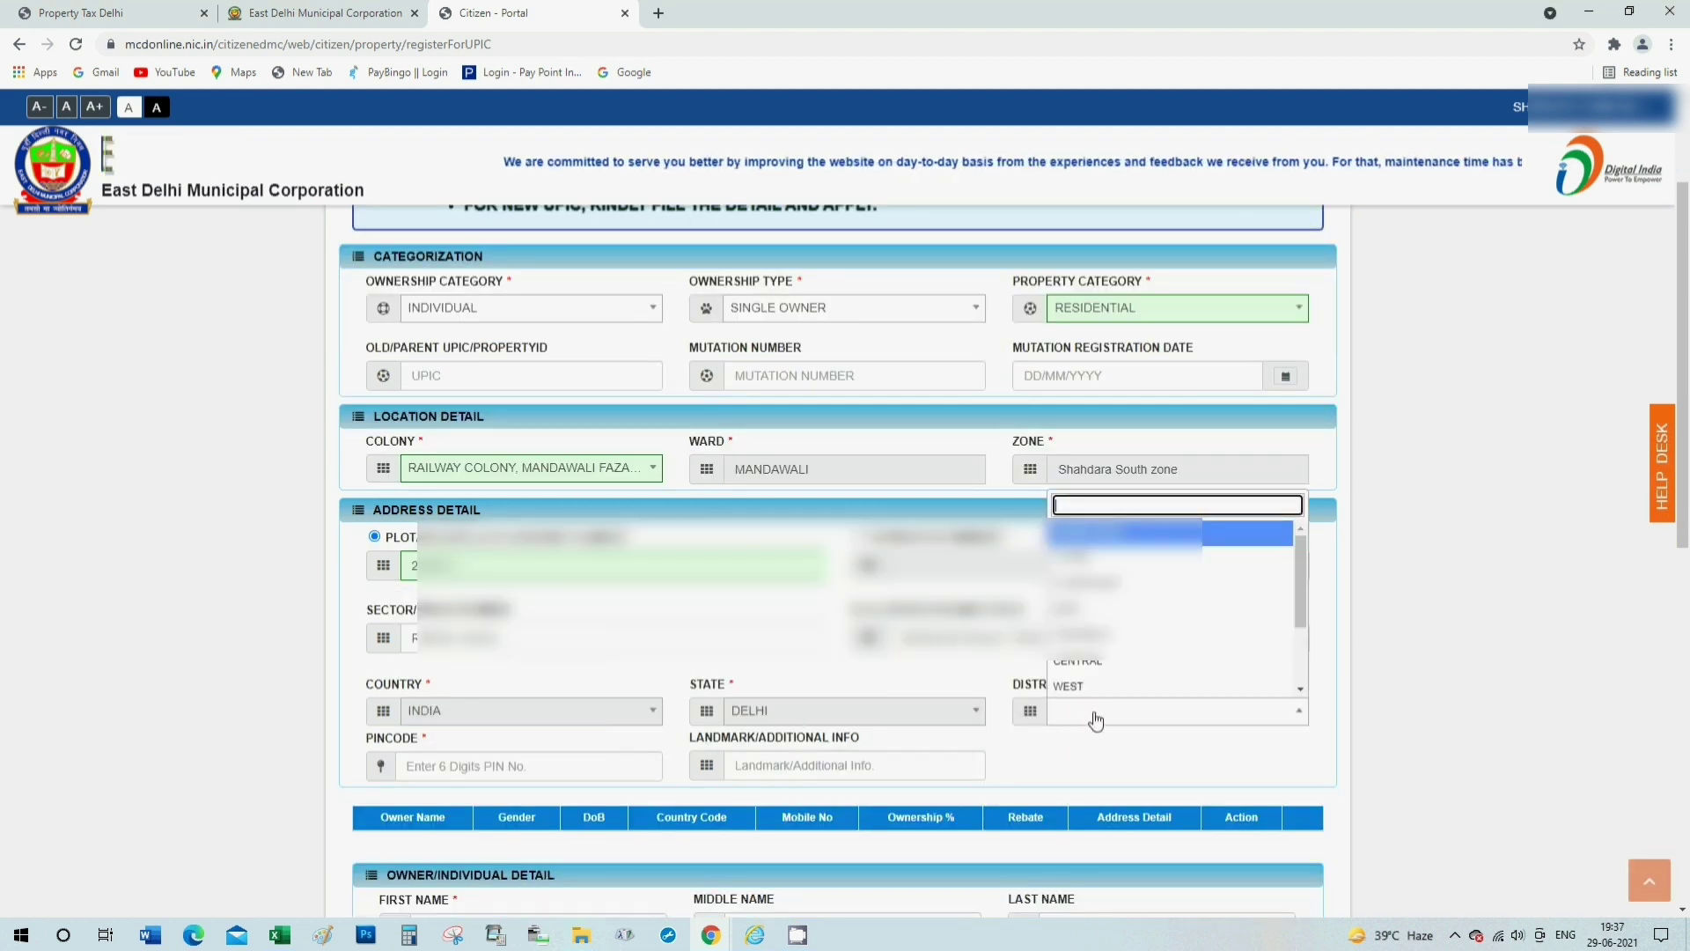
click(1091, 612)
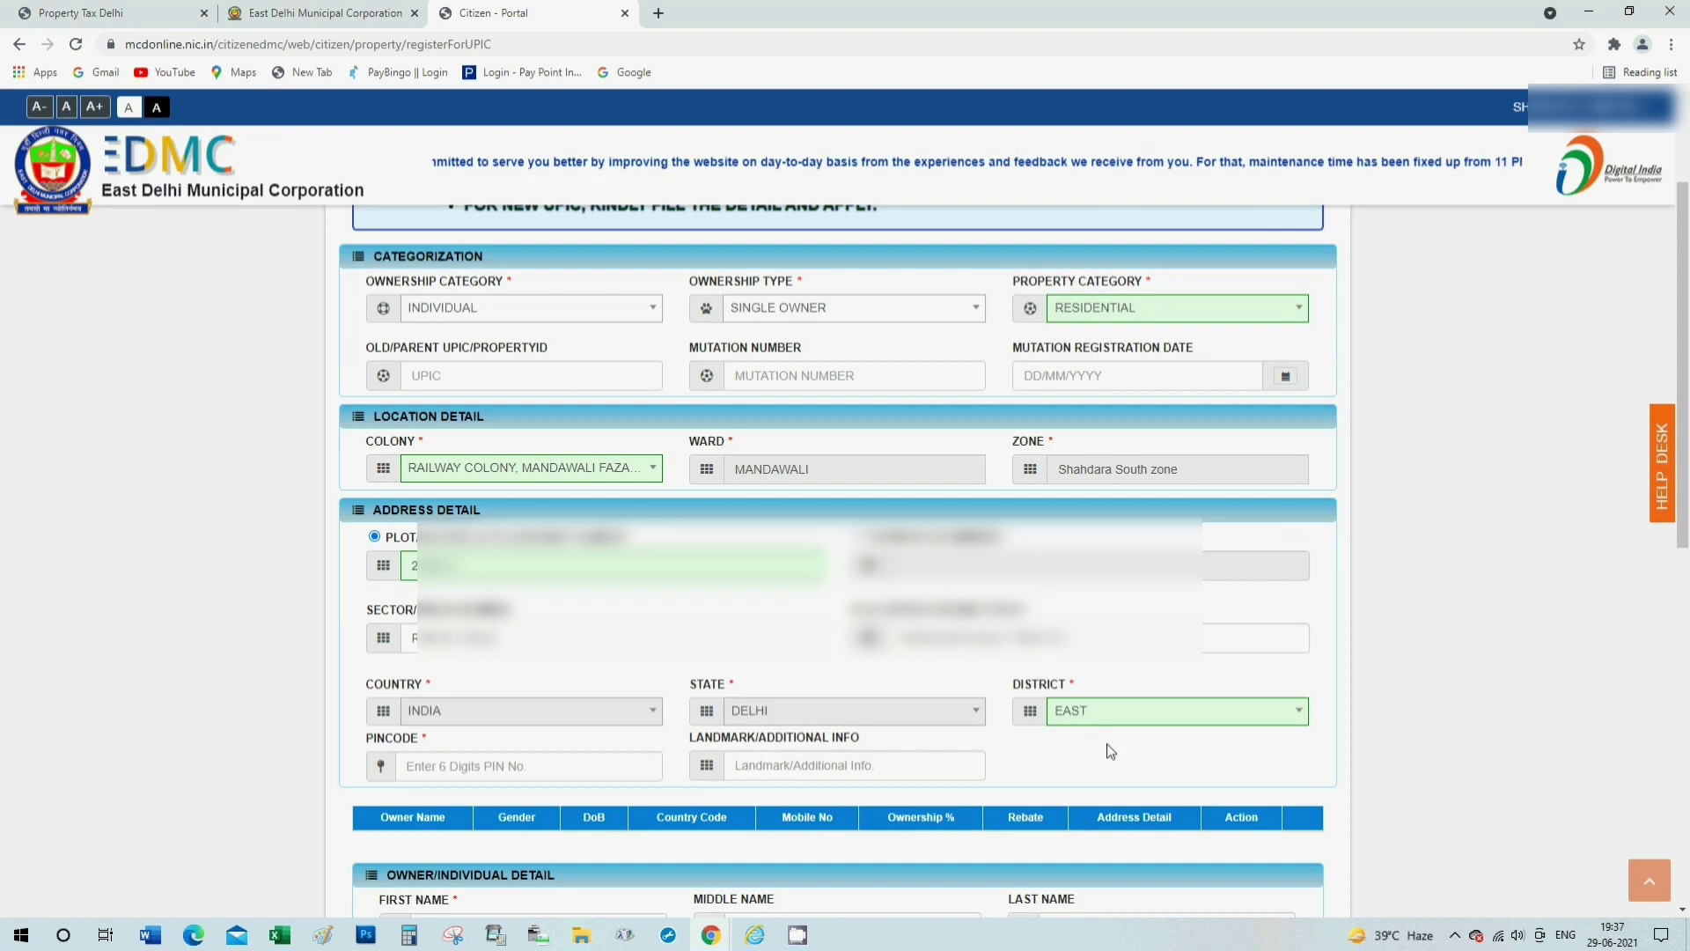
scroll(1117, 723, down, 1)
click(497, 765)
text(1)
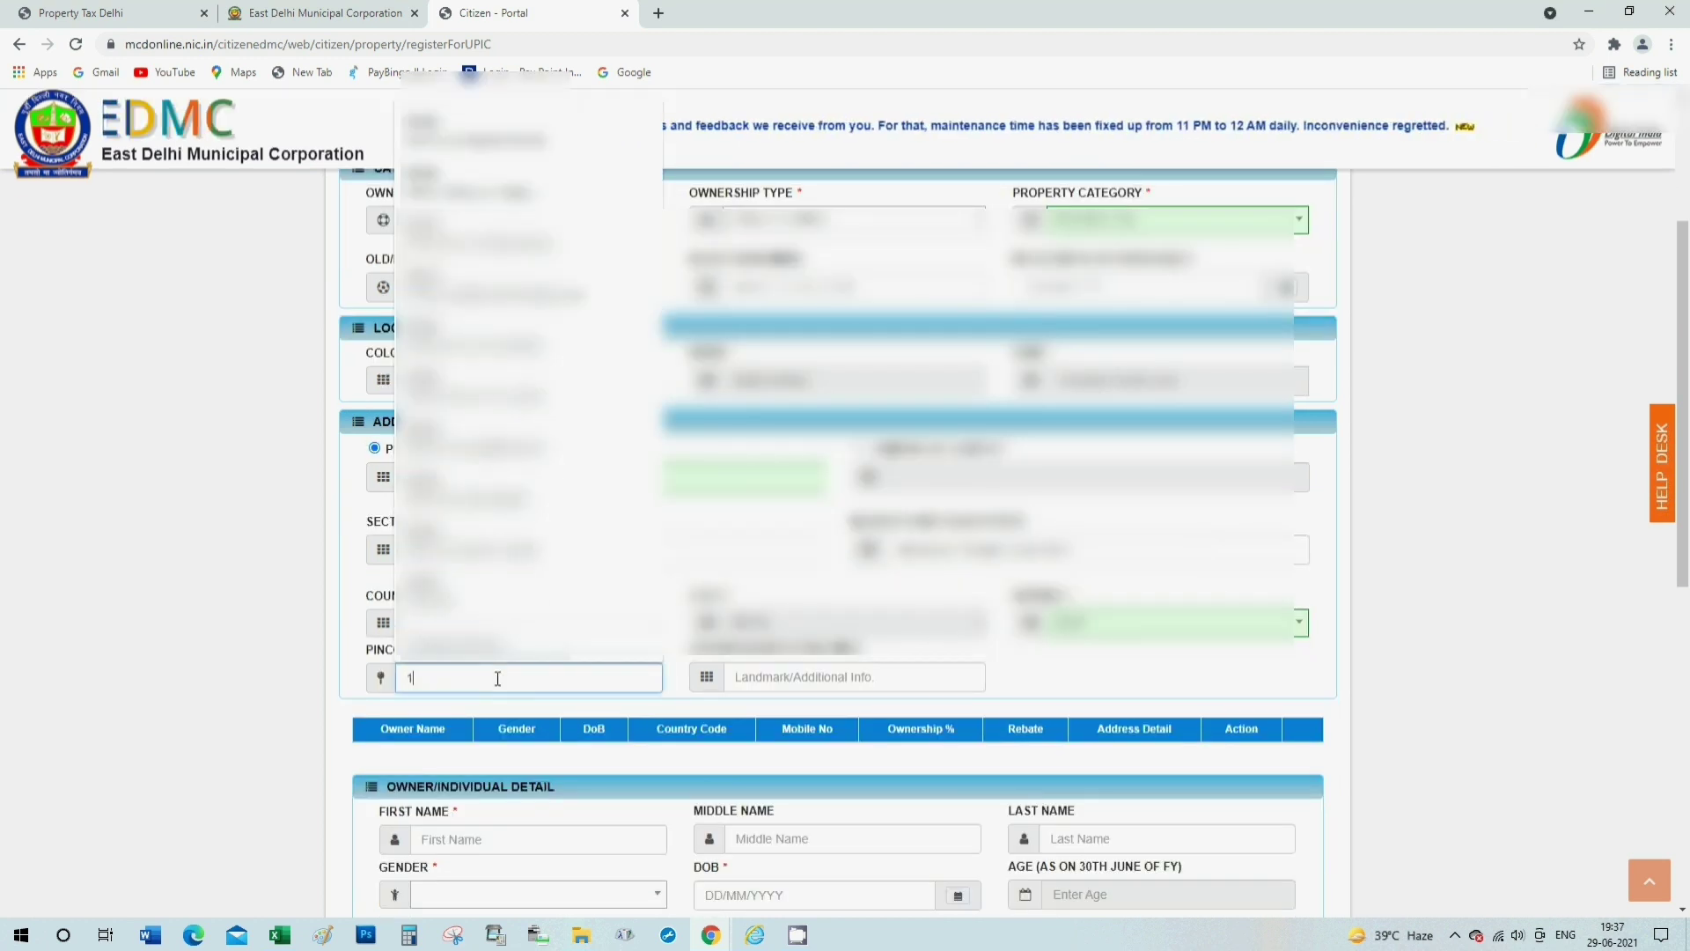
text(10092)
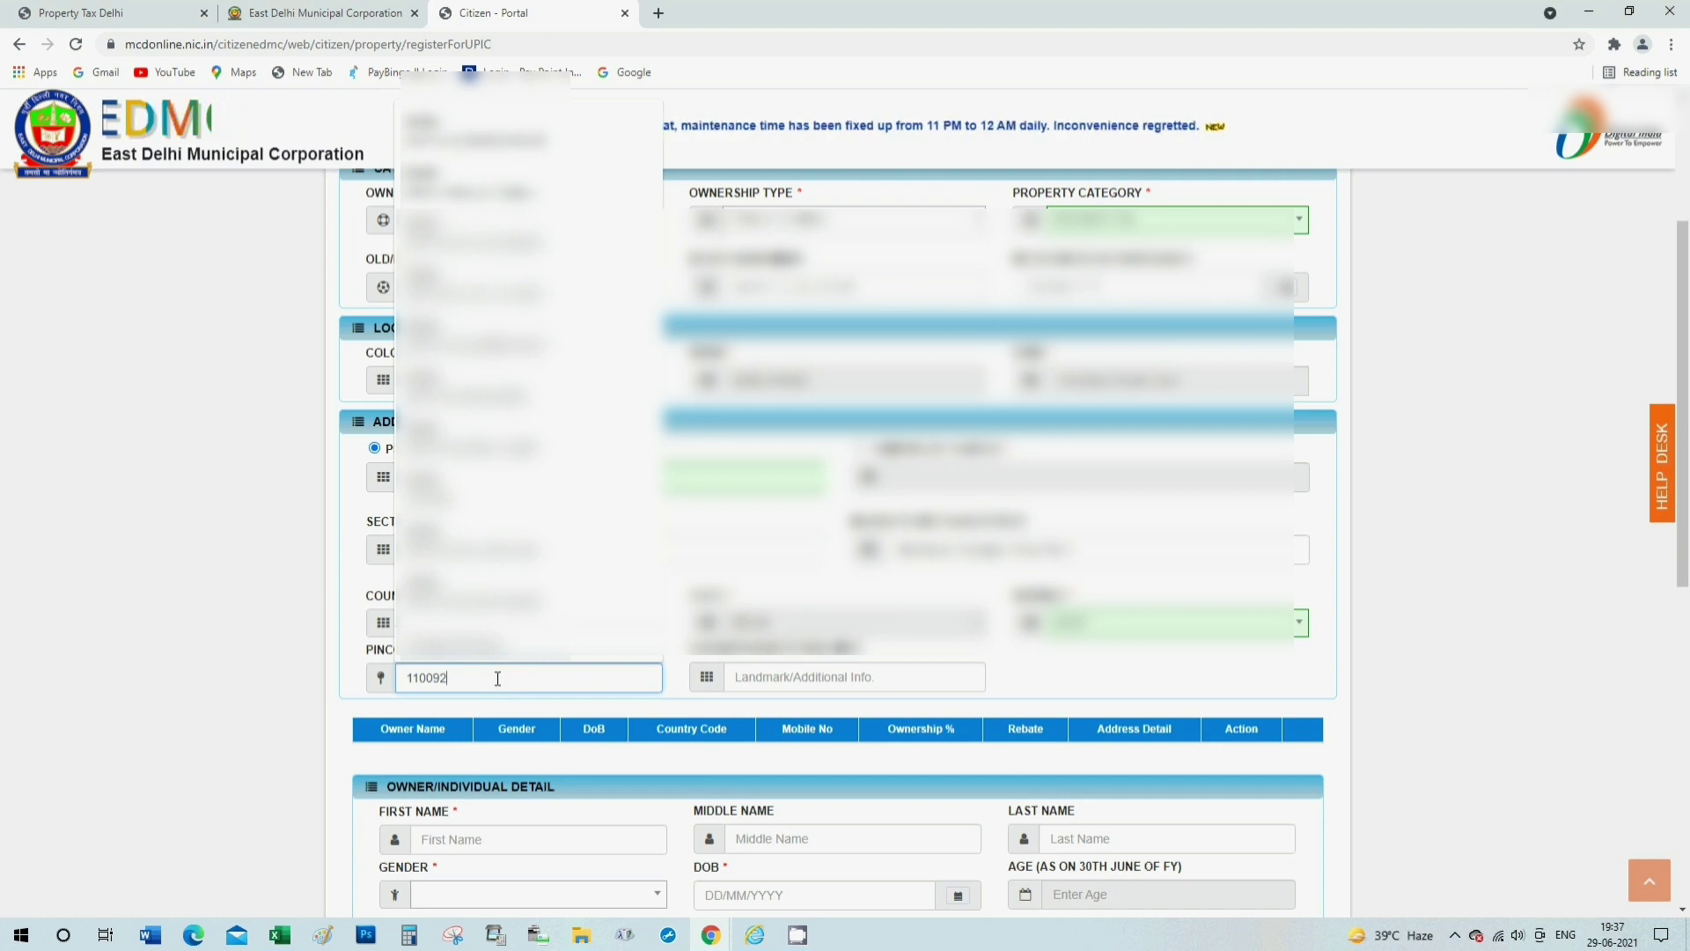
key(Tab)
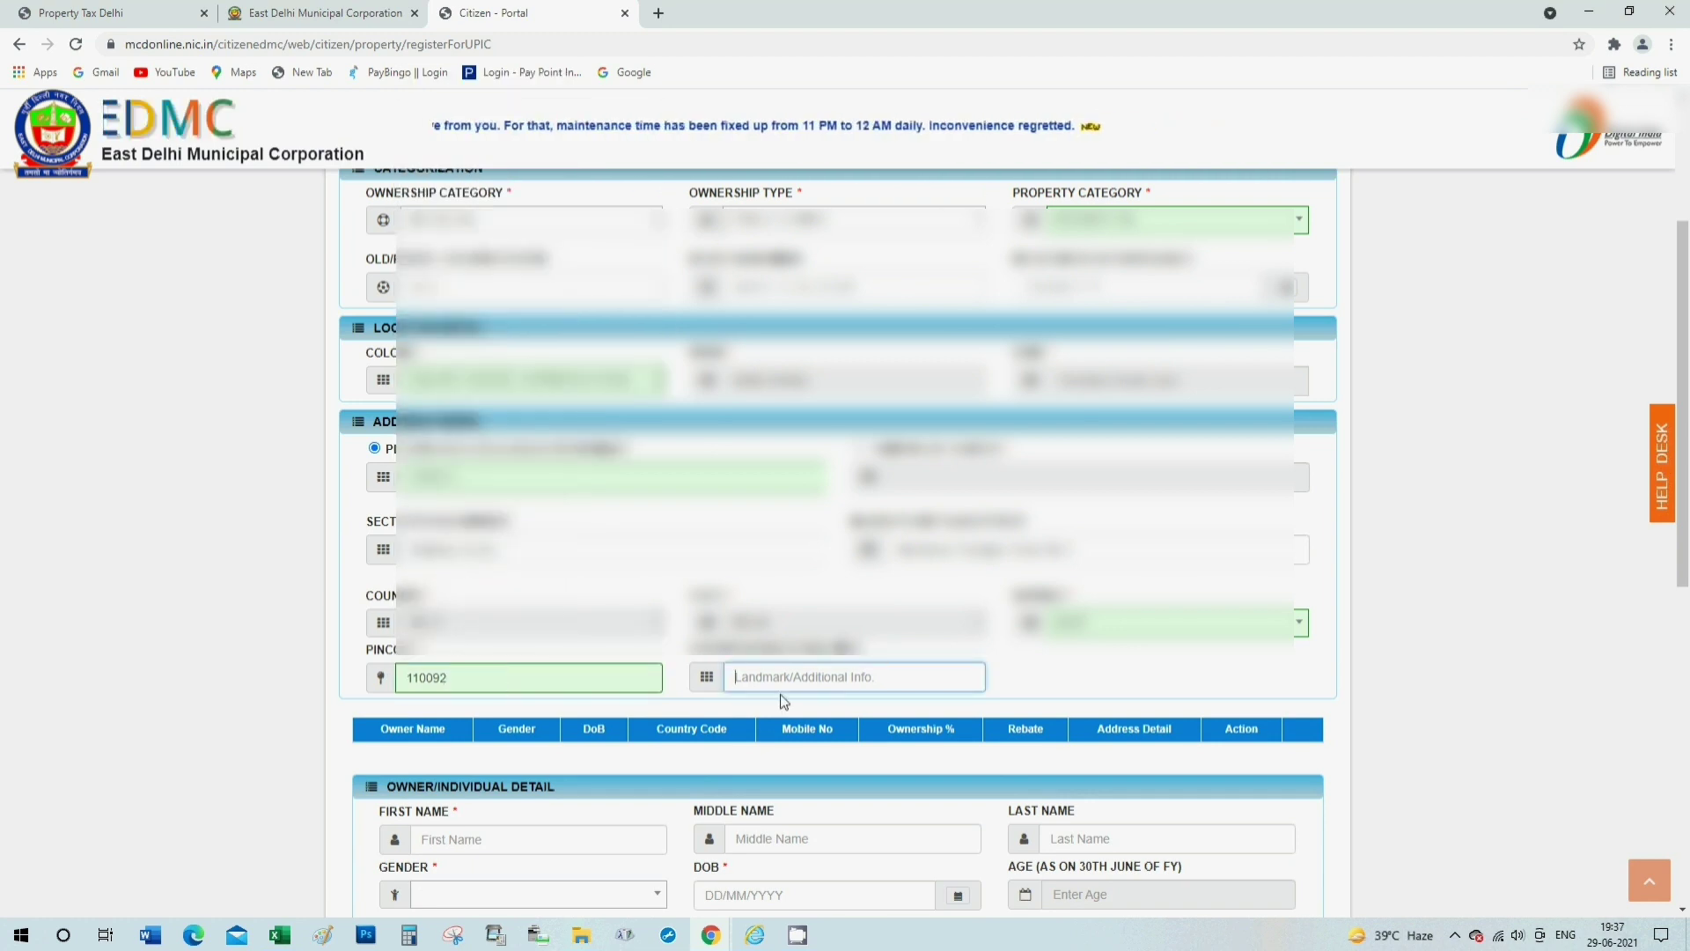
Enter the owner's first and middle name and set gender to MALE.
scroll(842, 692, down, 1)
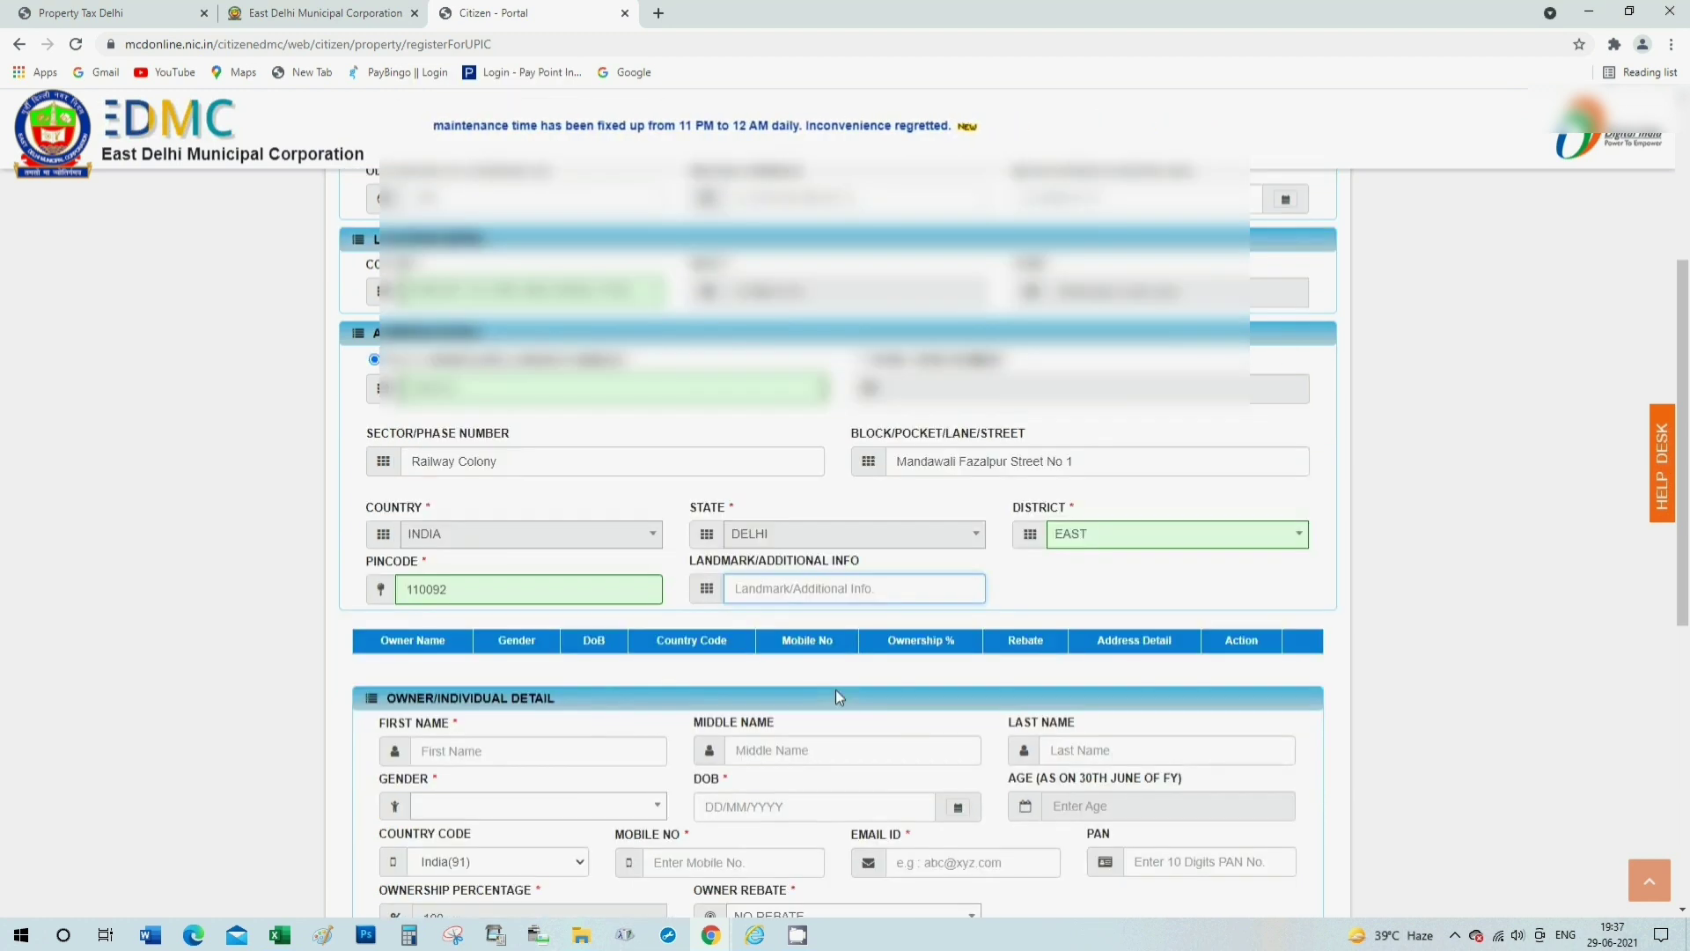
scroll(593, 702, down, 1)
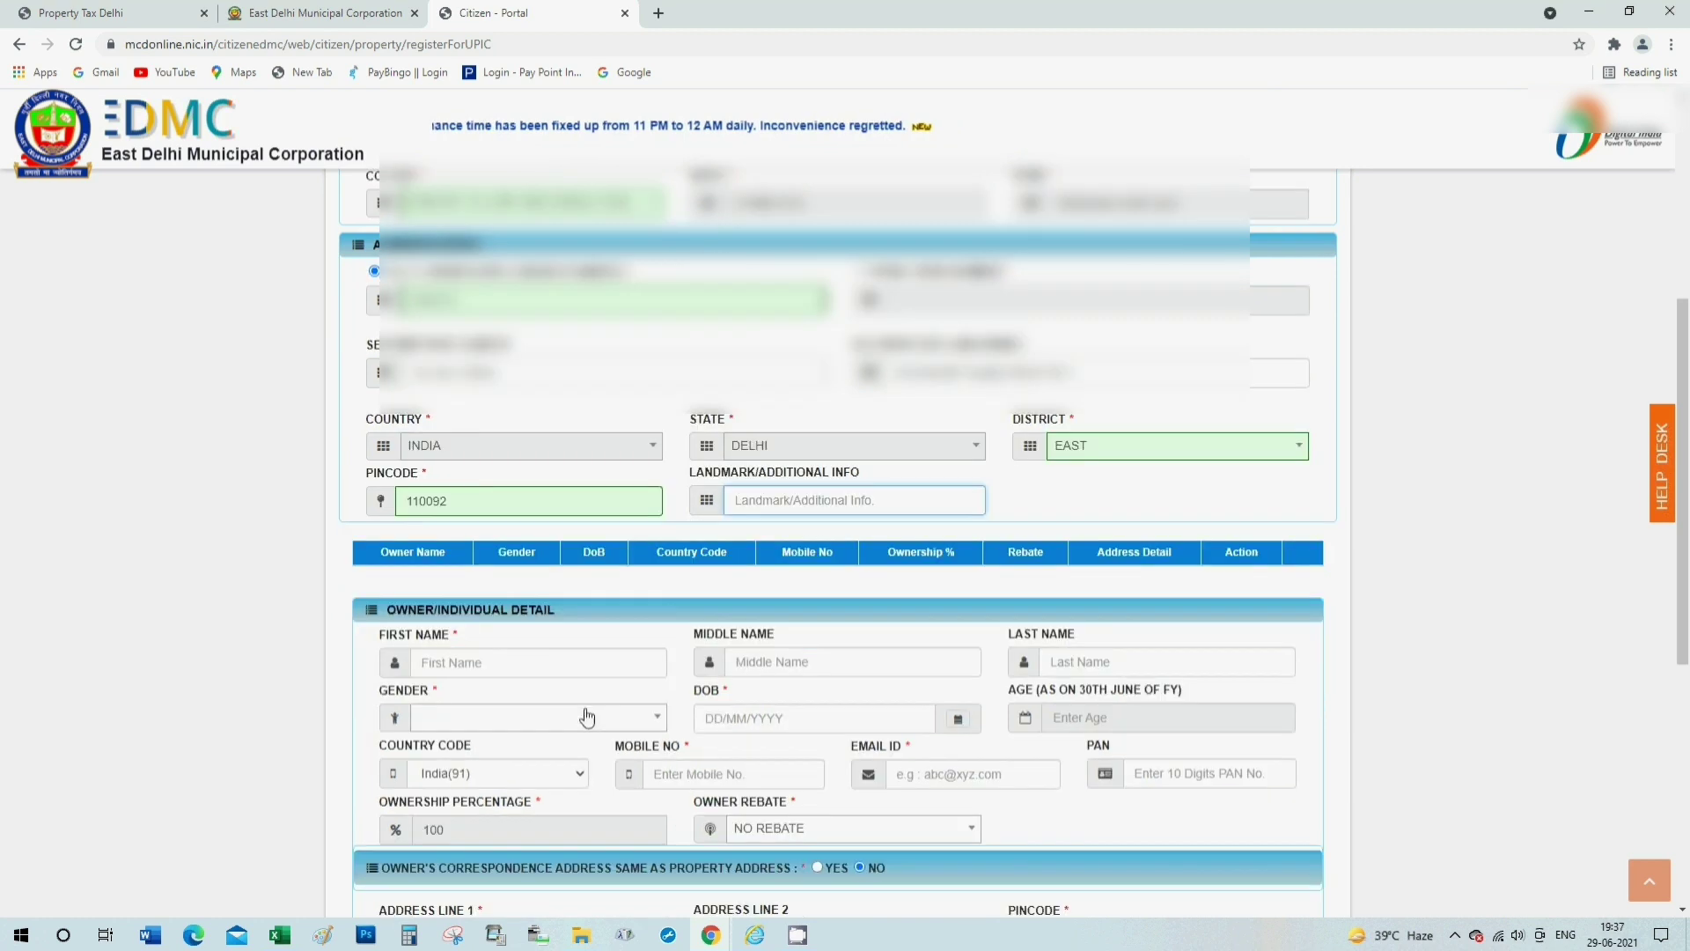
click(518, 662)
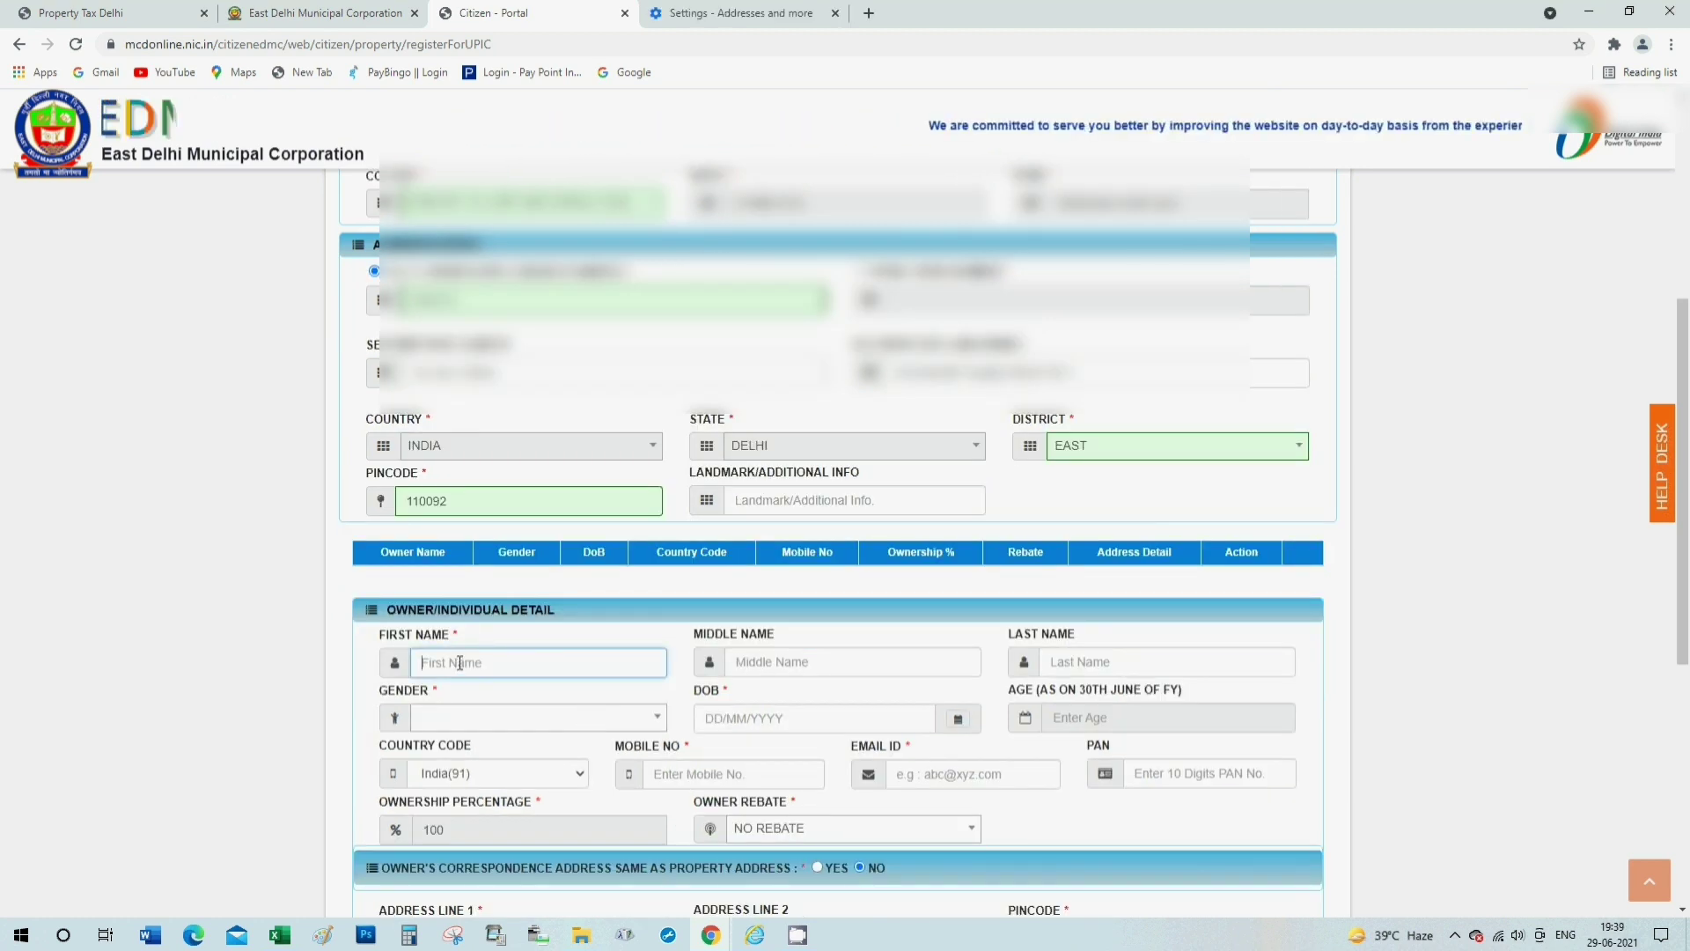
text(G)
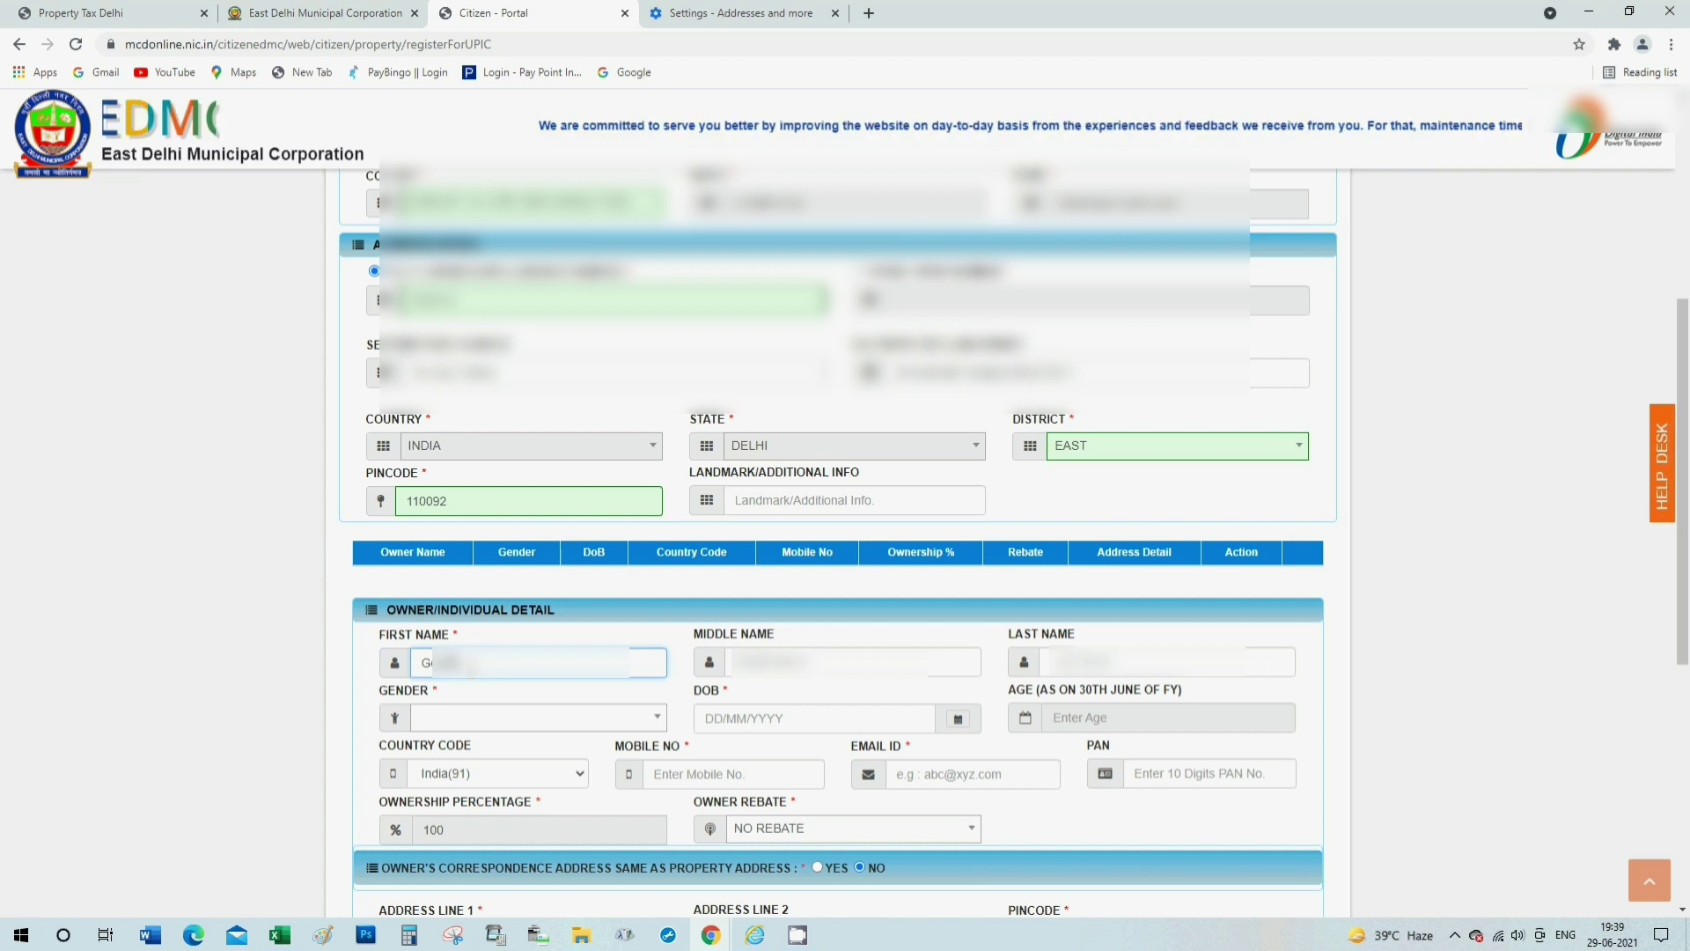
click(851, 662)
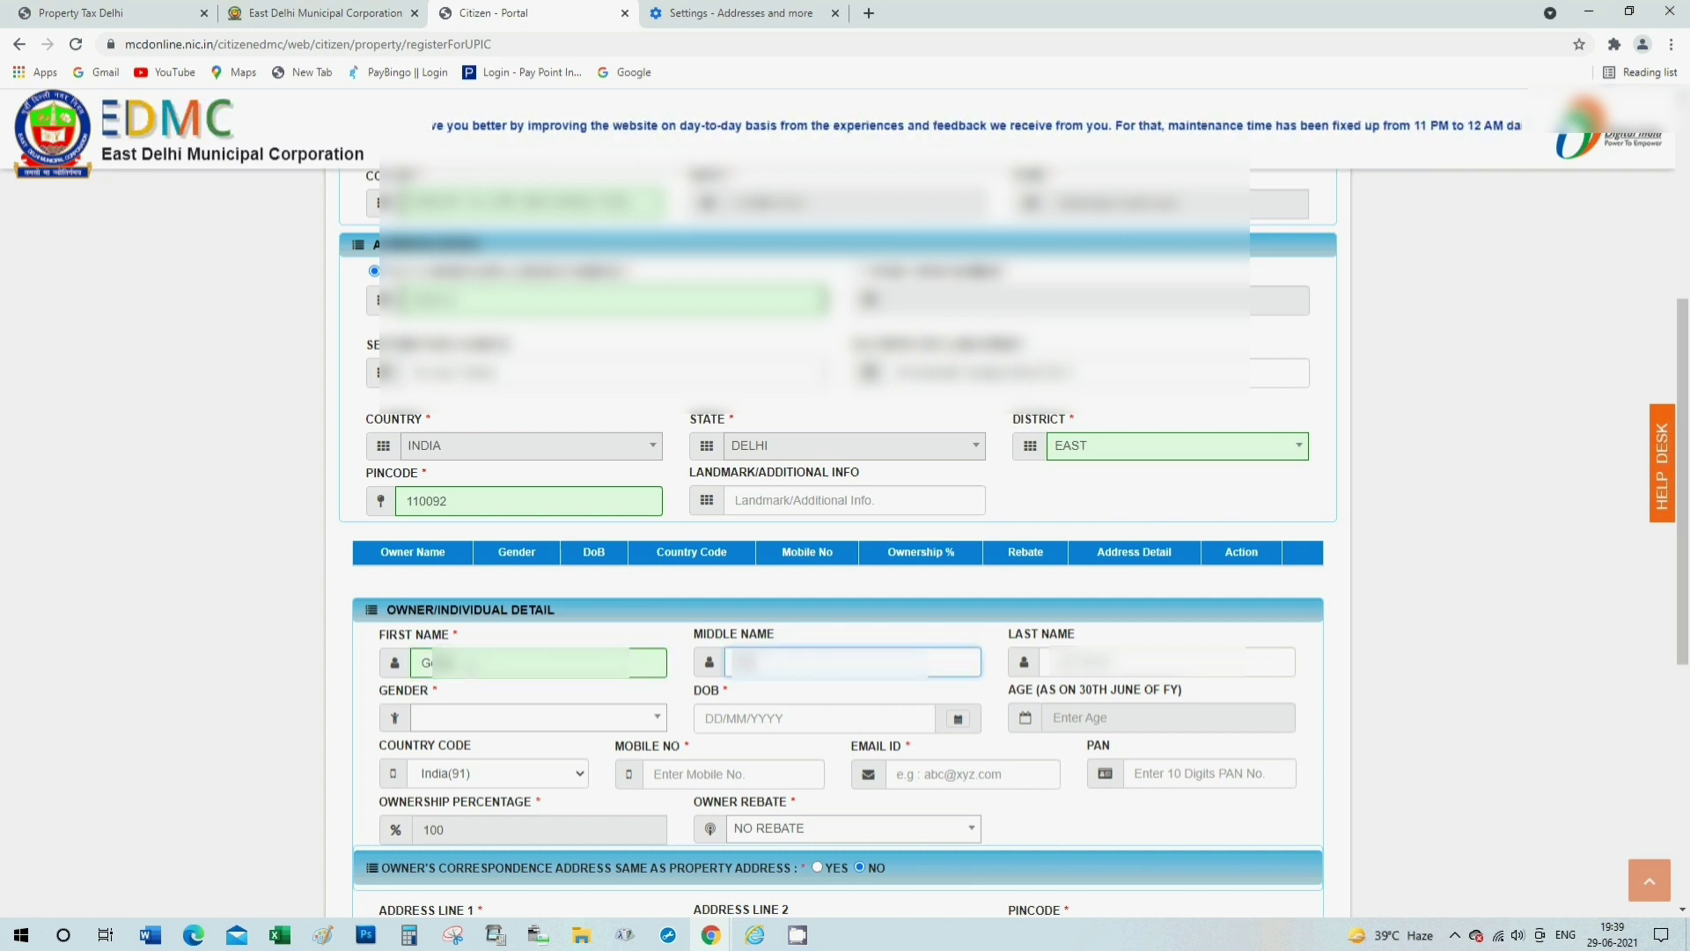
text(Kumar)
key(Tab)
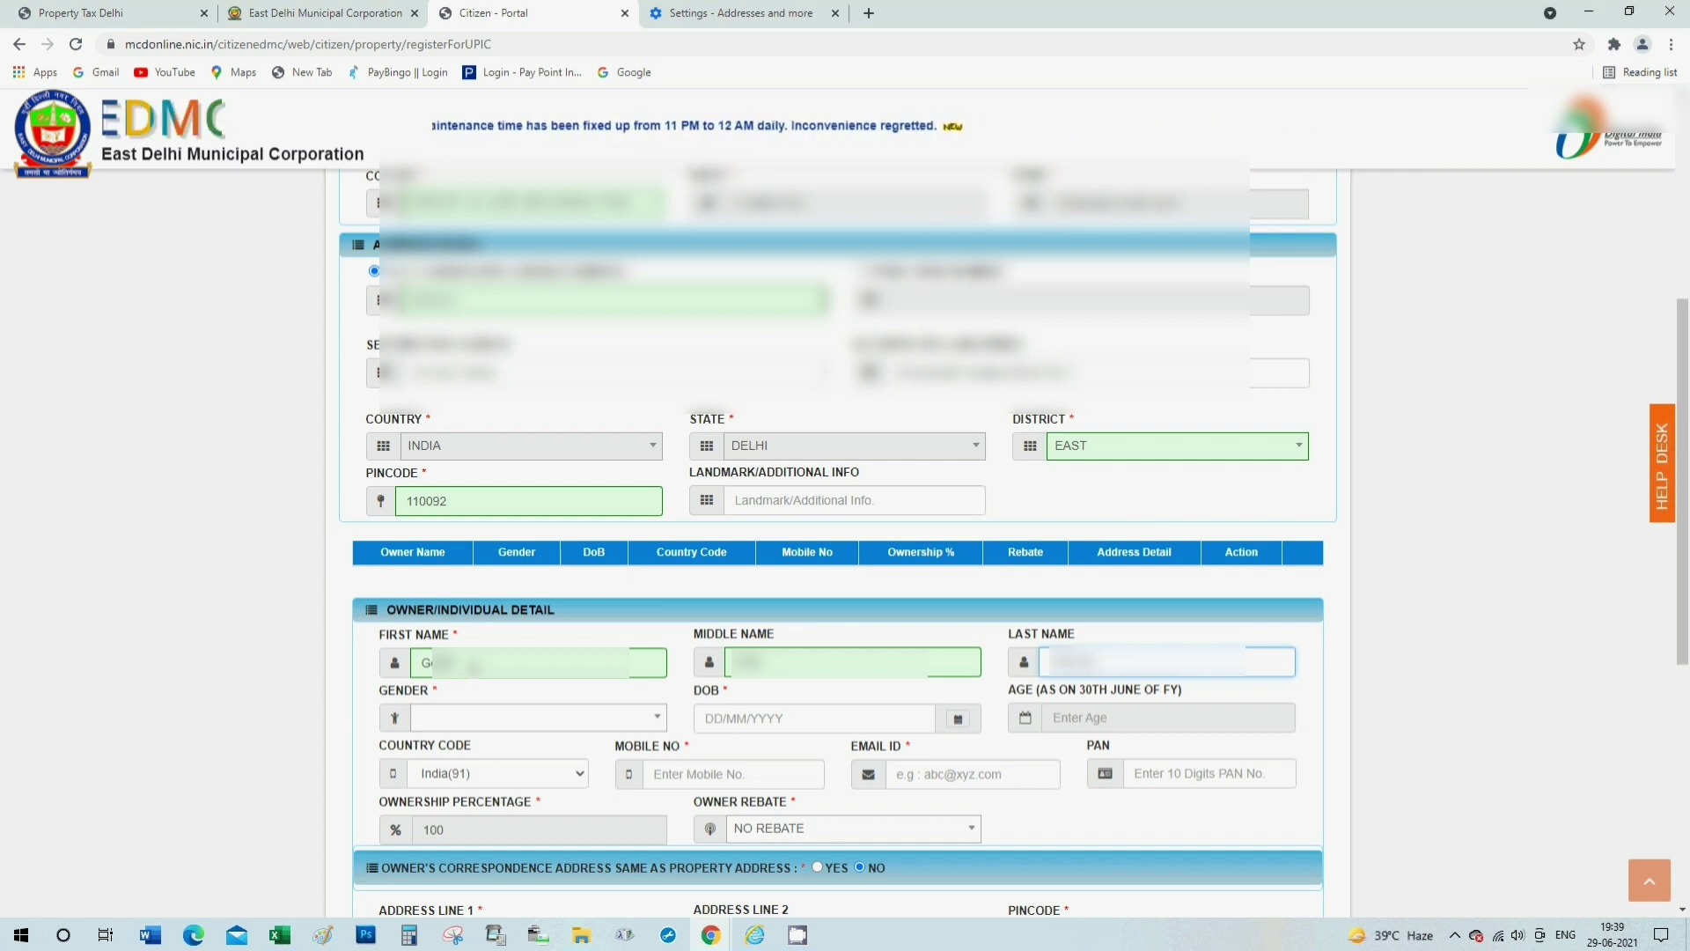
click(548, 717)
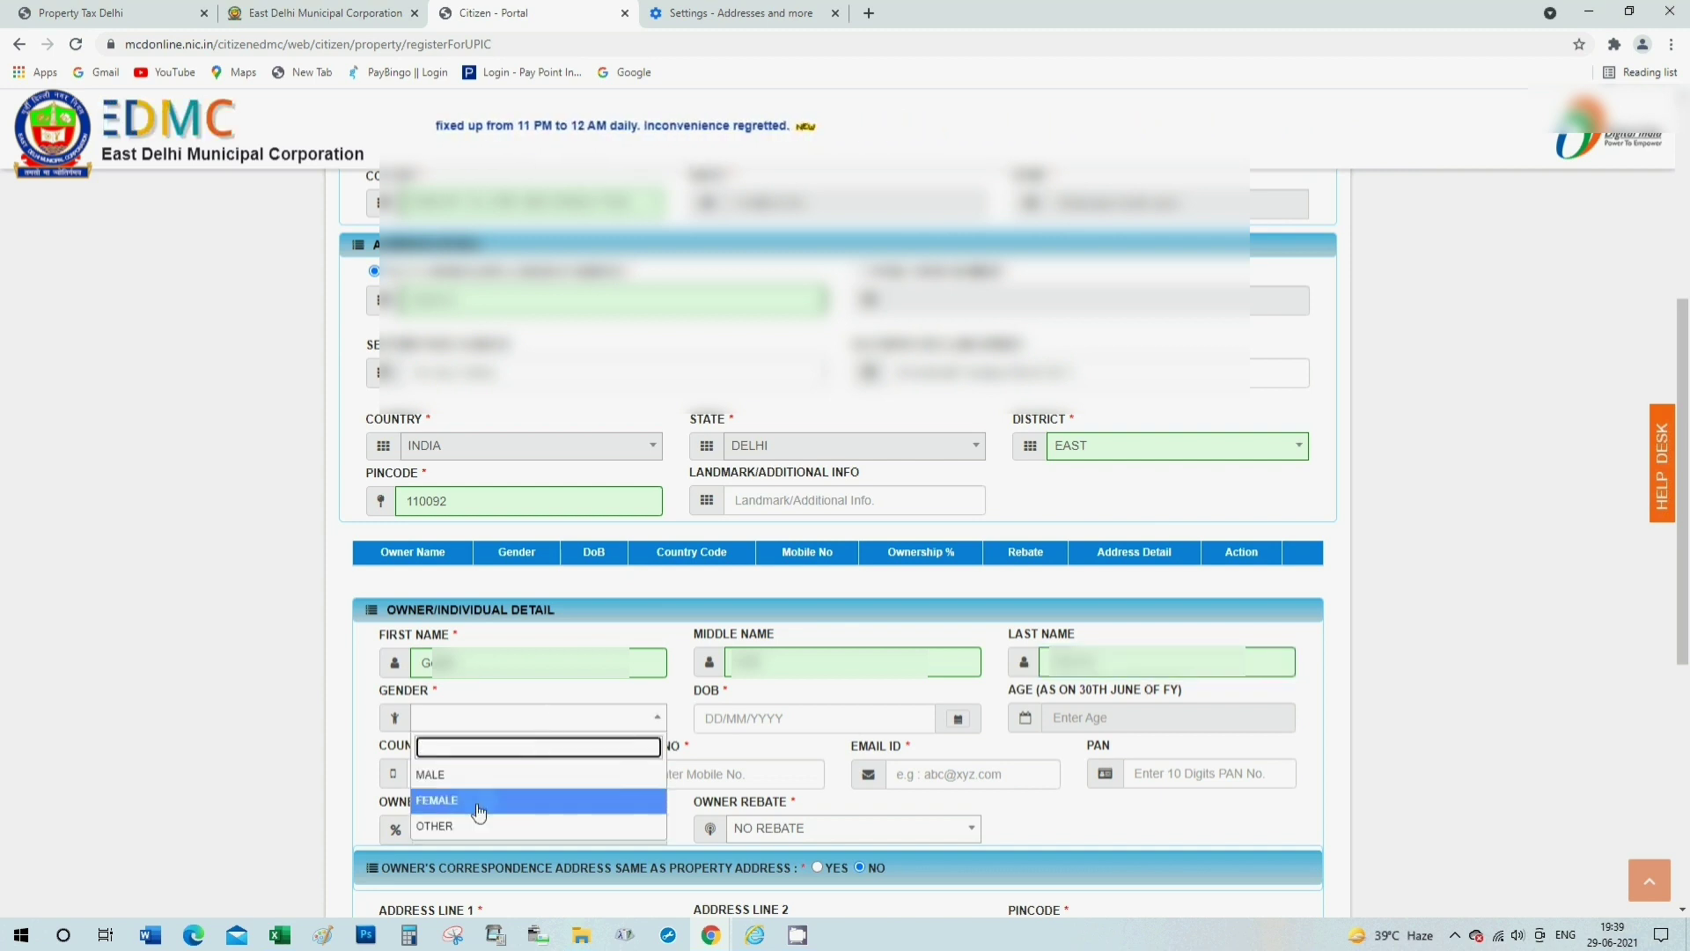
click(456, 784)
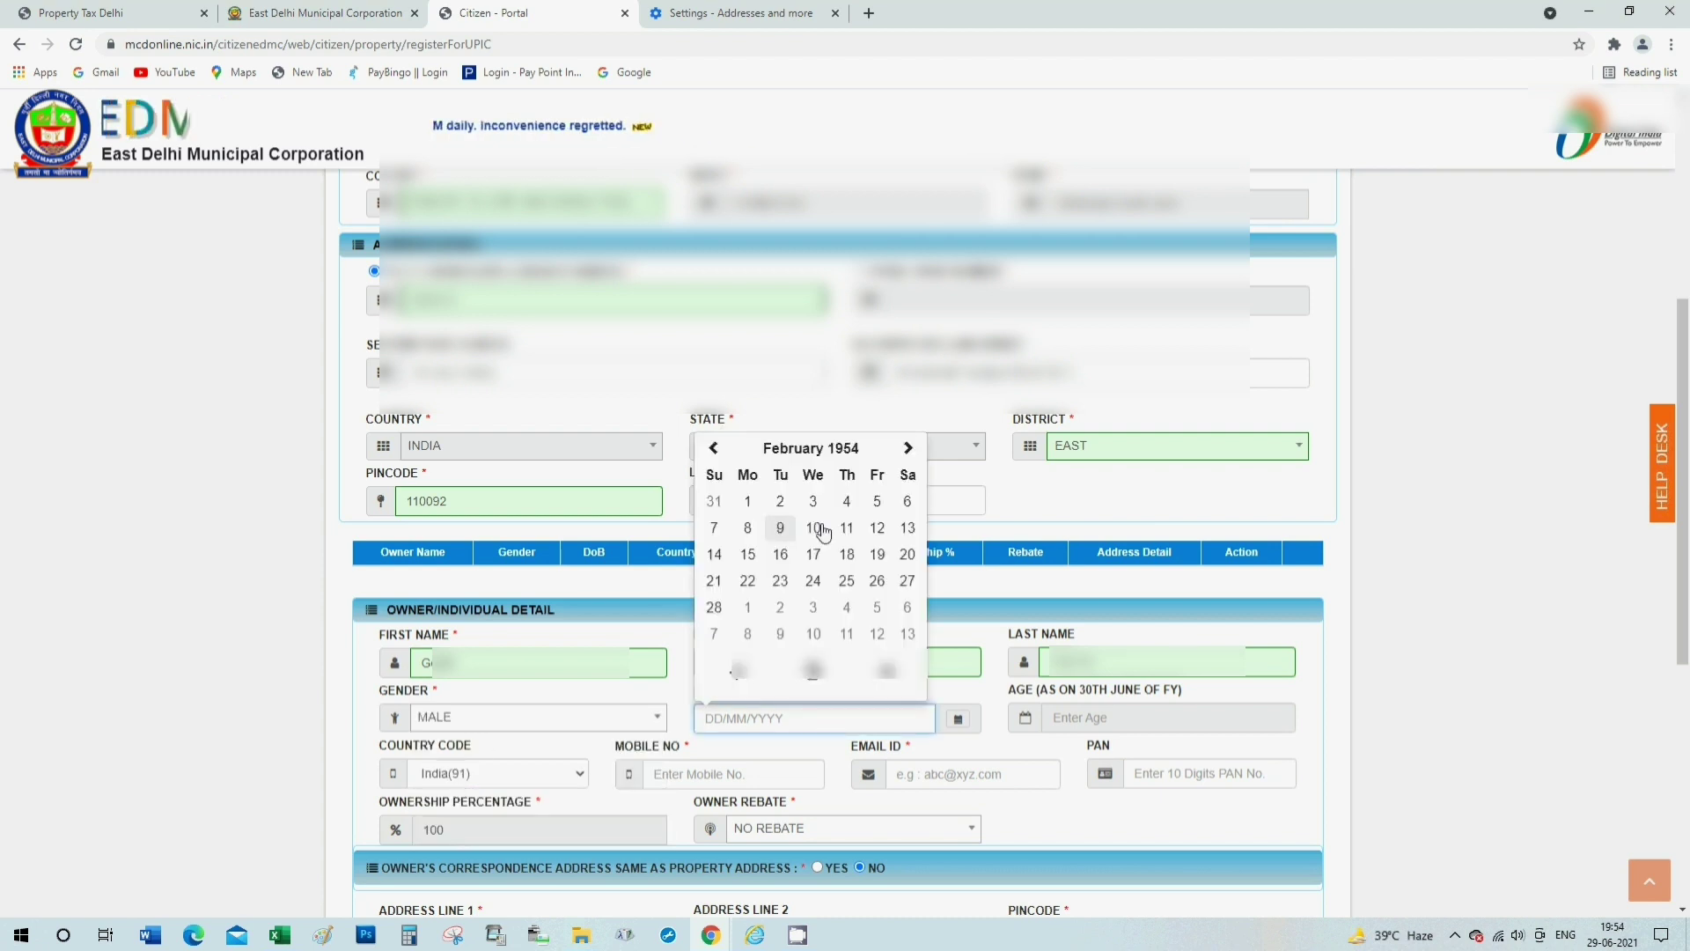
Pick the owner's date of birth and fill in mobile number, e-mail address and PAN.
click(814, 528)
scroll(813, 532, down, 1)
click(735, 685)
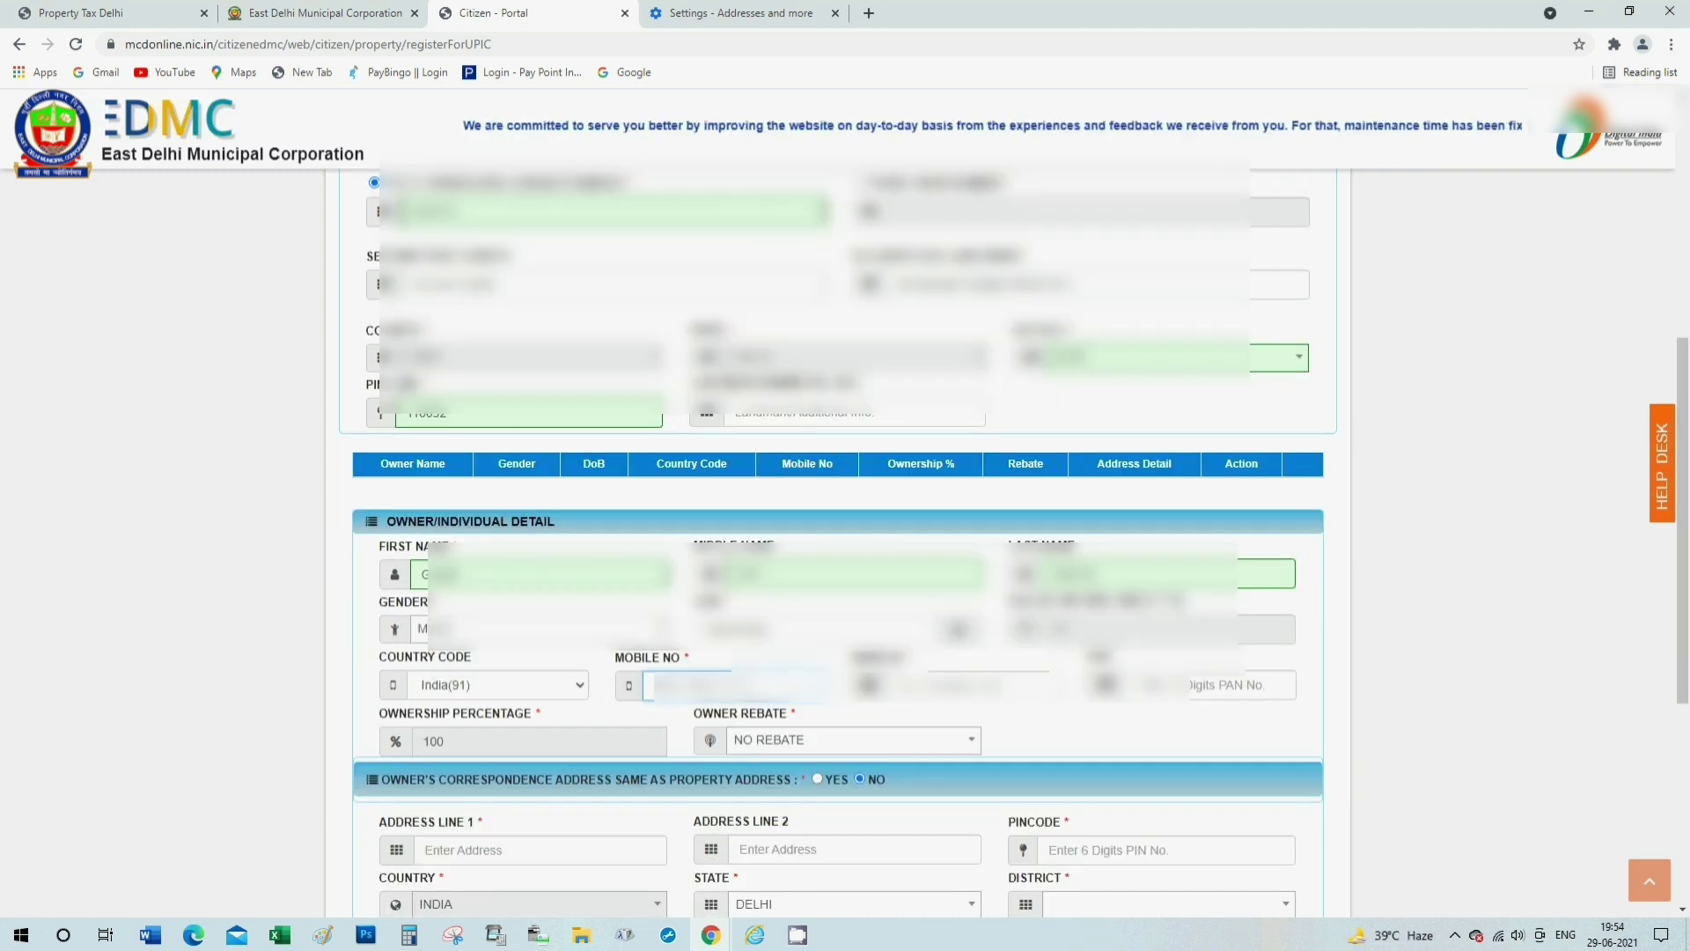
text(9876543)
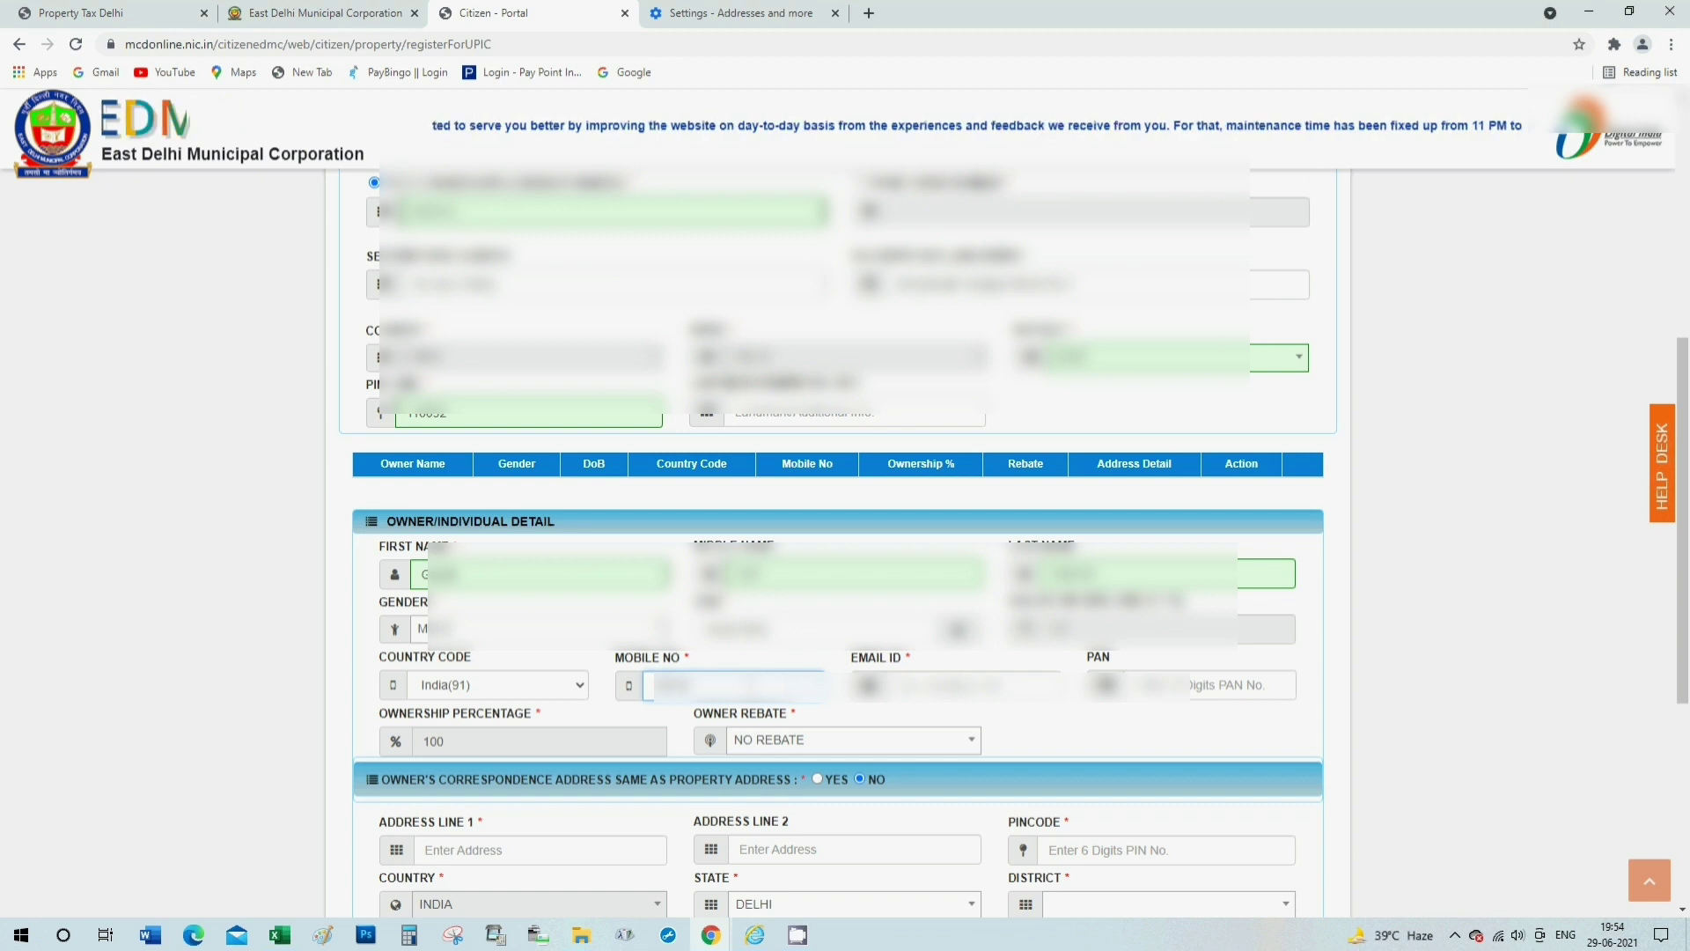
click(968, 685)
text(abcdefgh@gmail.com)
click(1192, 685)
text(ABCDE1234F)
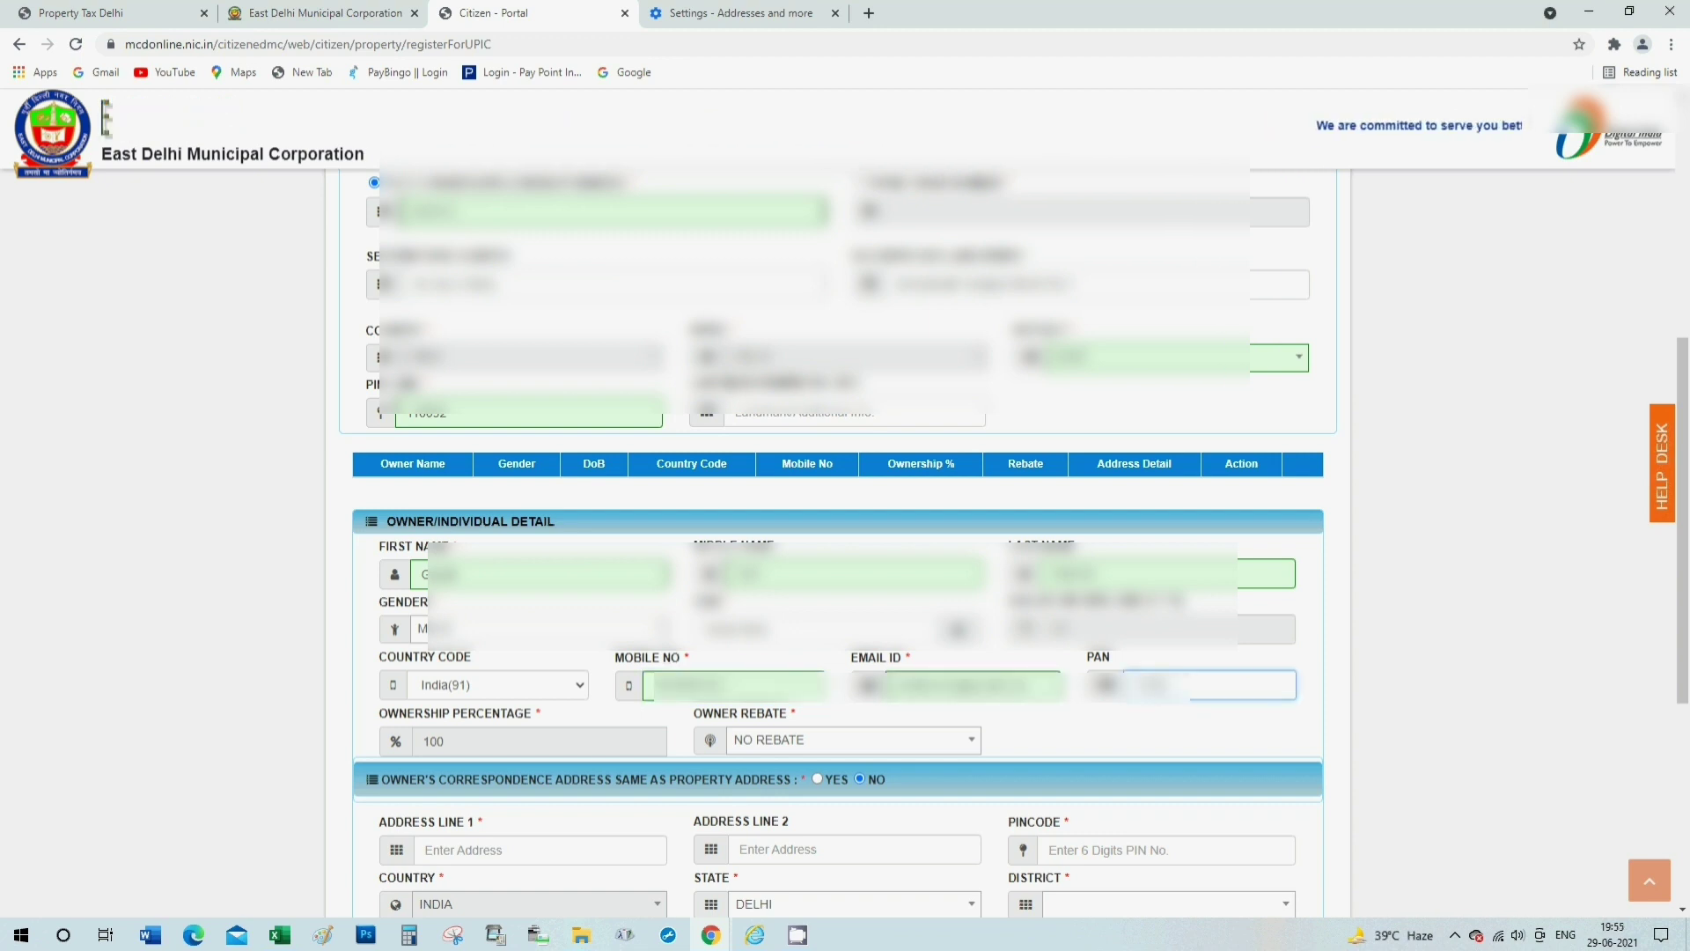
text(232)
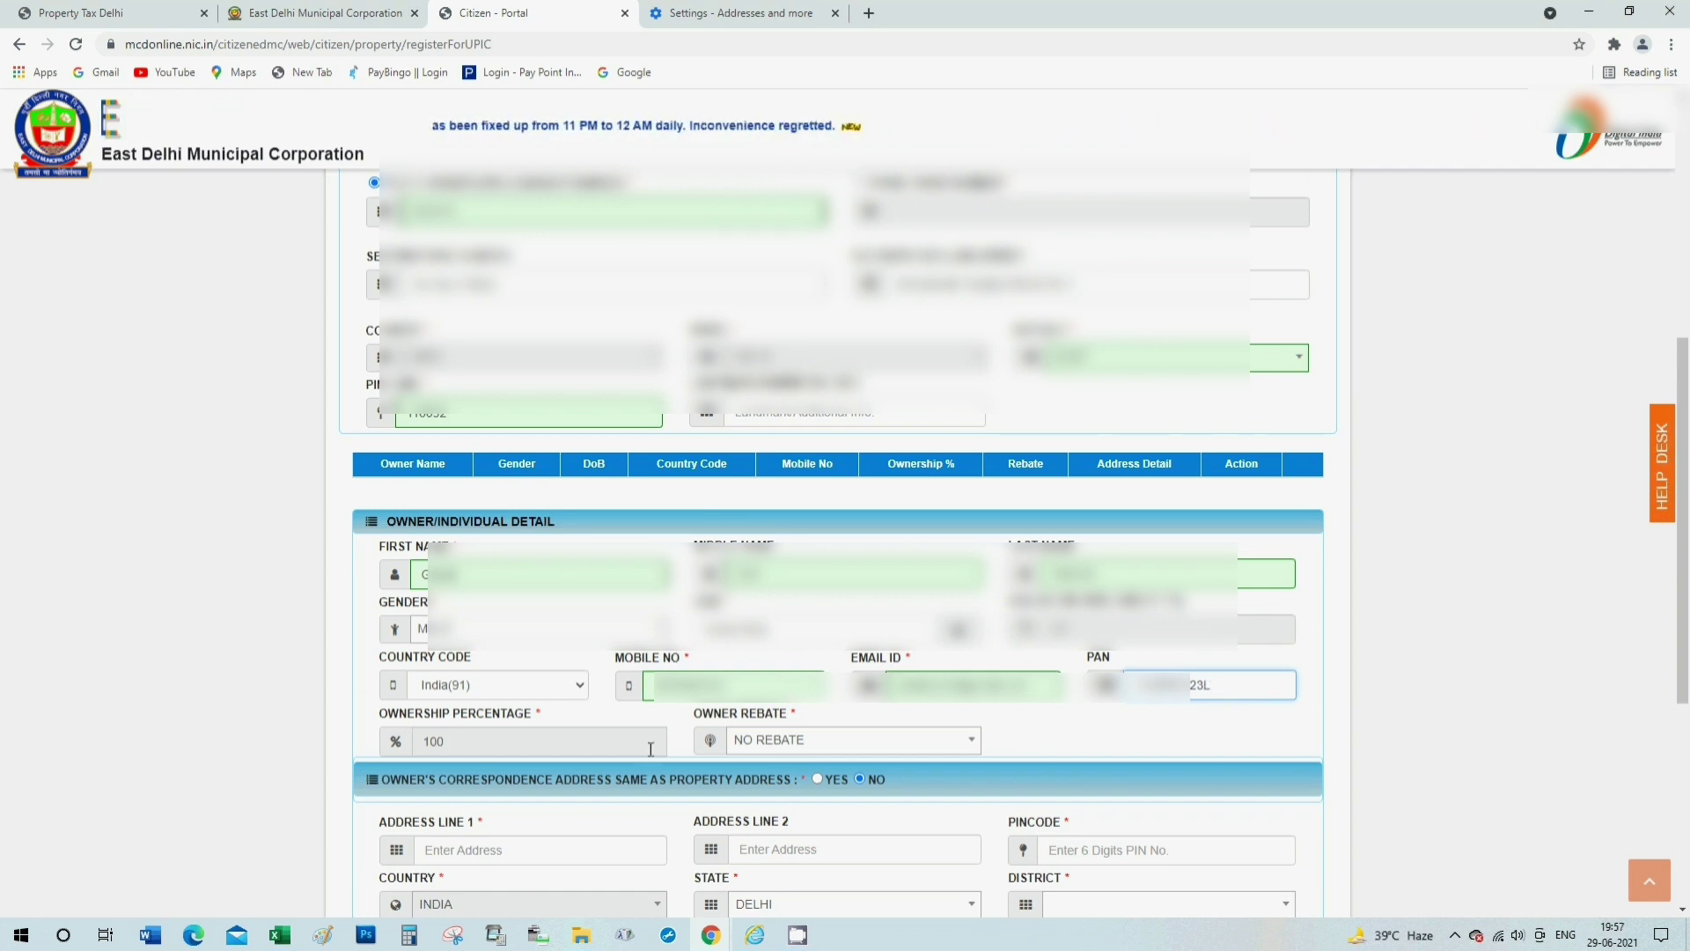
click(785, 746)
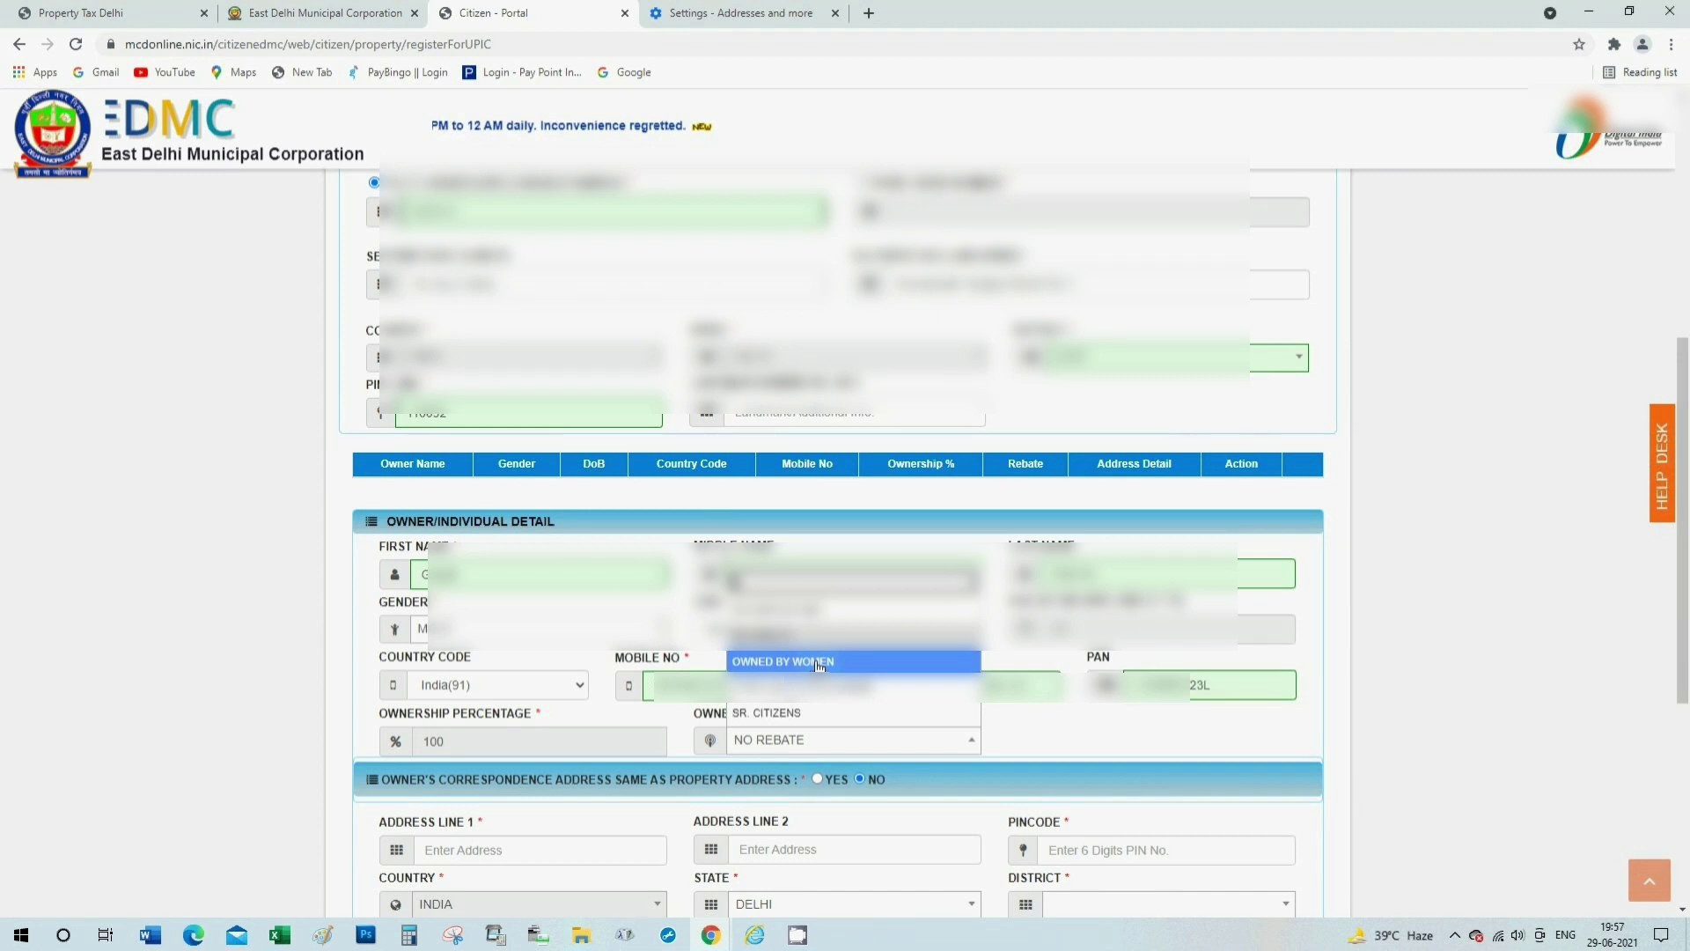
Select SR. CITIZENS as the owner rebate.
scroll(857, 709, down, 1)
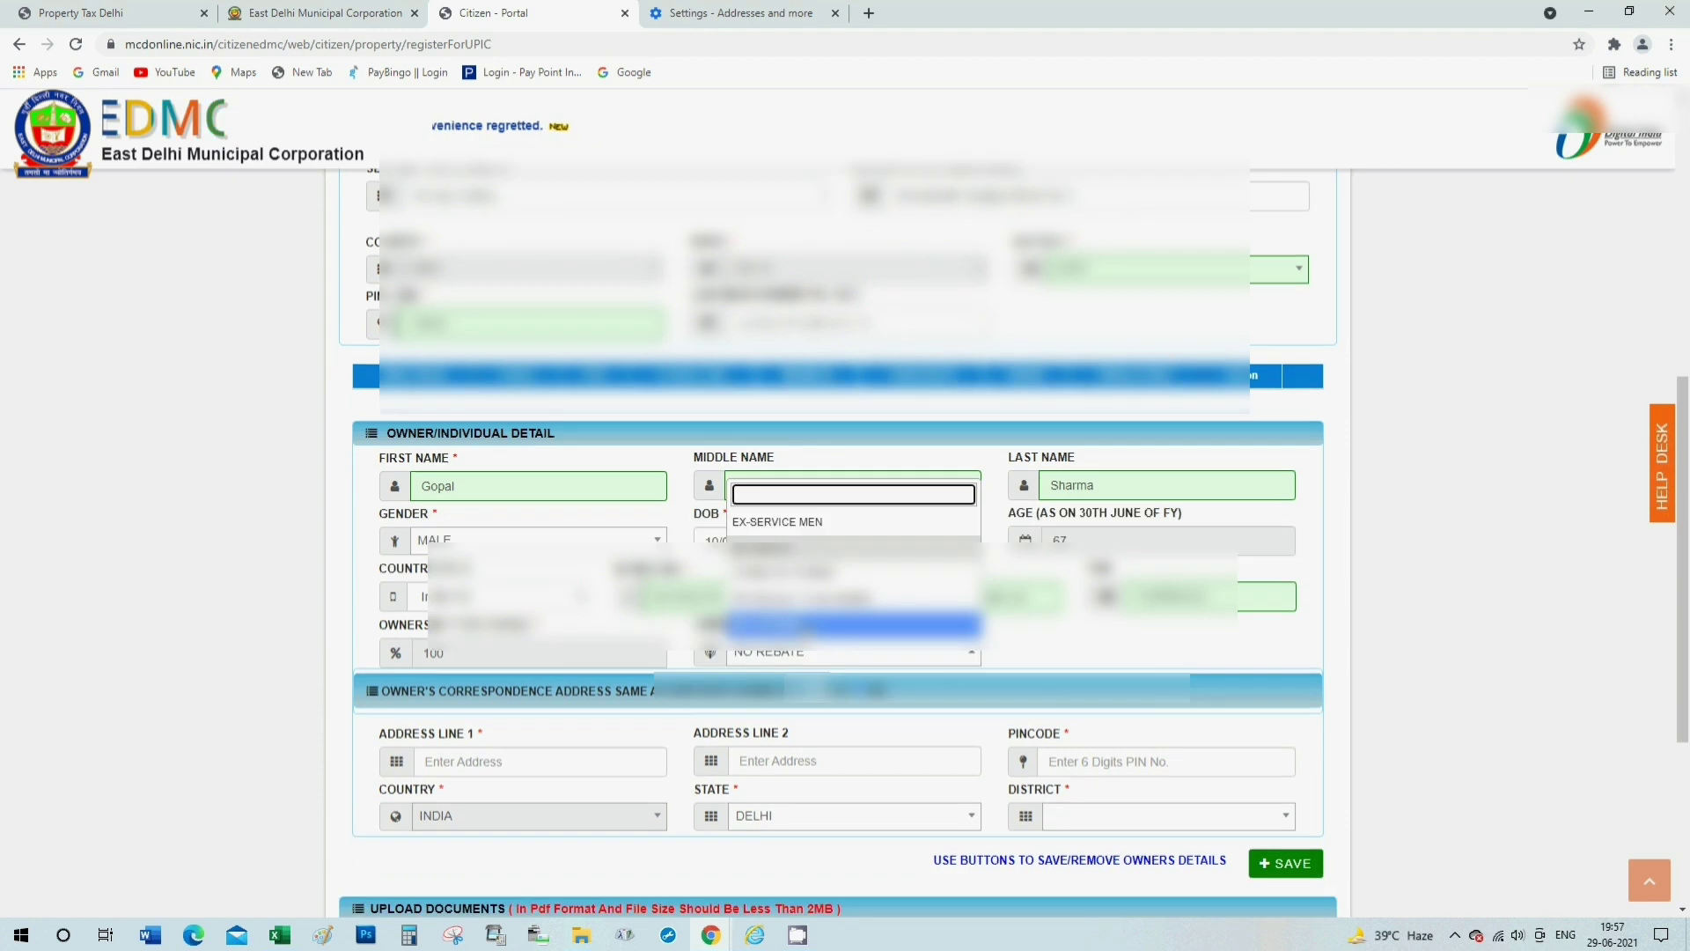
click(784, 621)
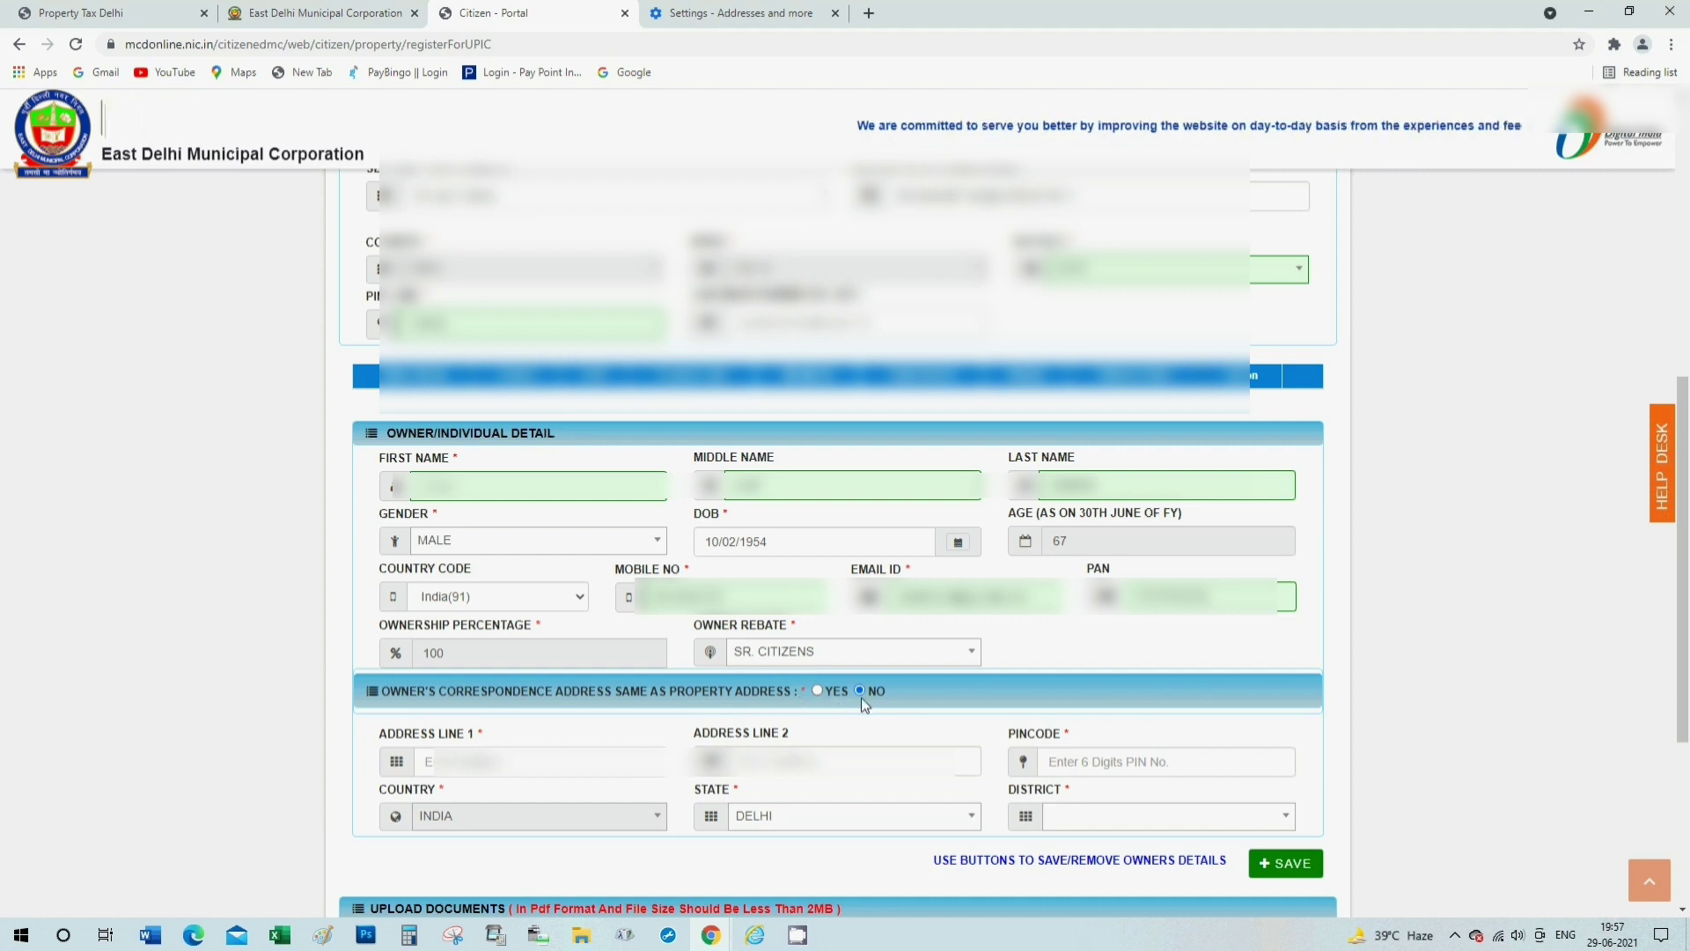
Mark correspondence address as YES (same as property) and SAVE the owner row.
click(817, 690)
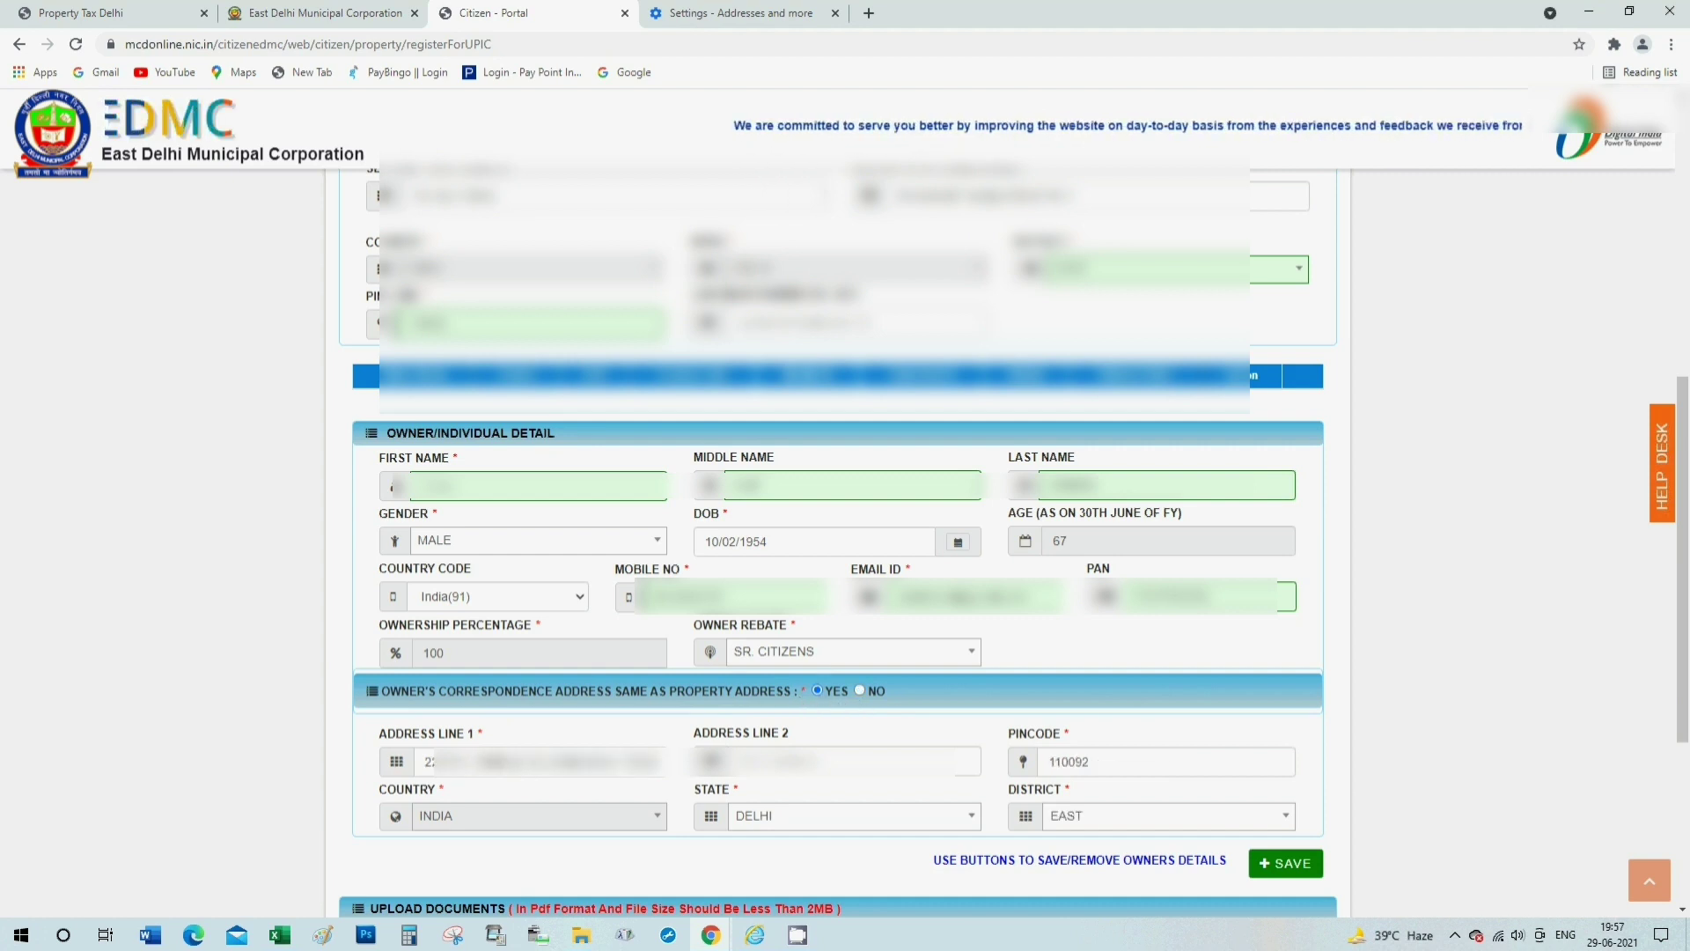
click(537, 763)
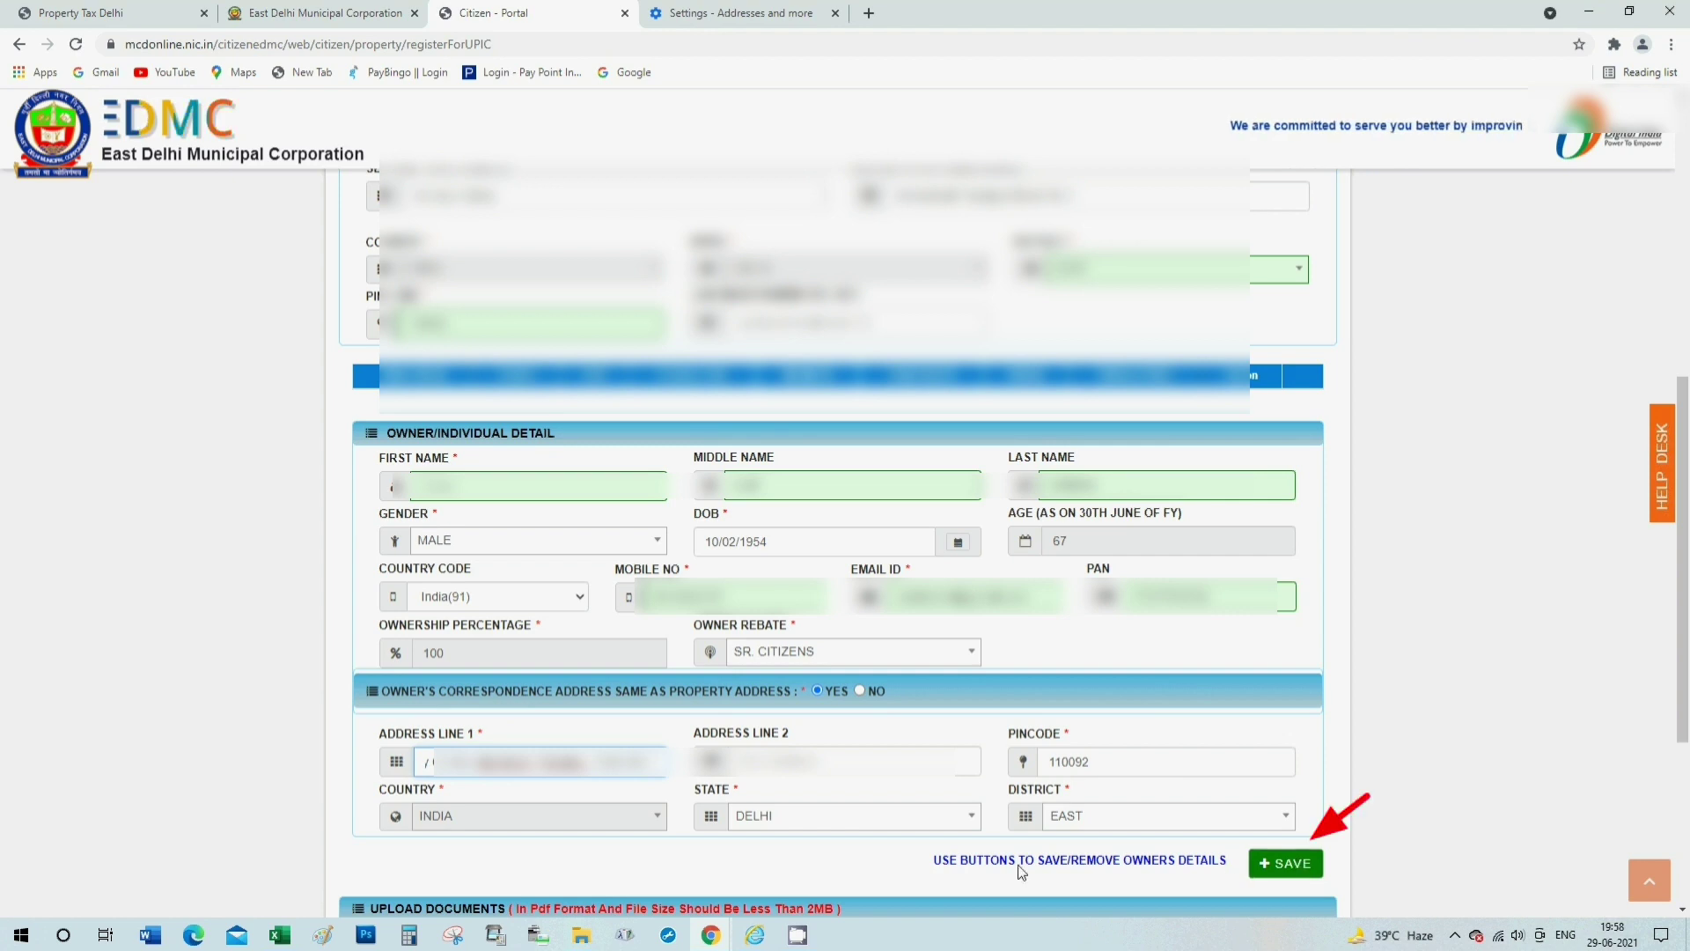
click(1296, 865)
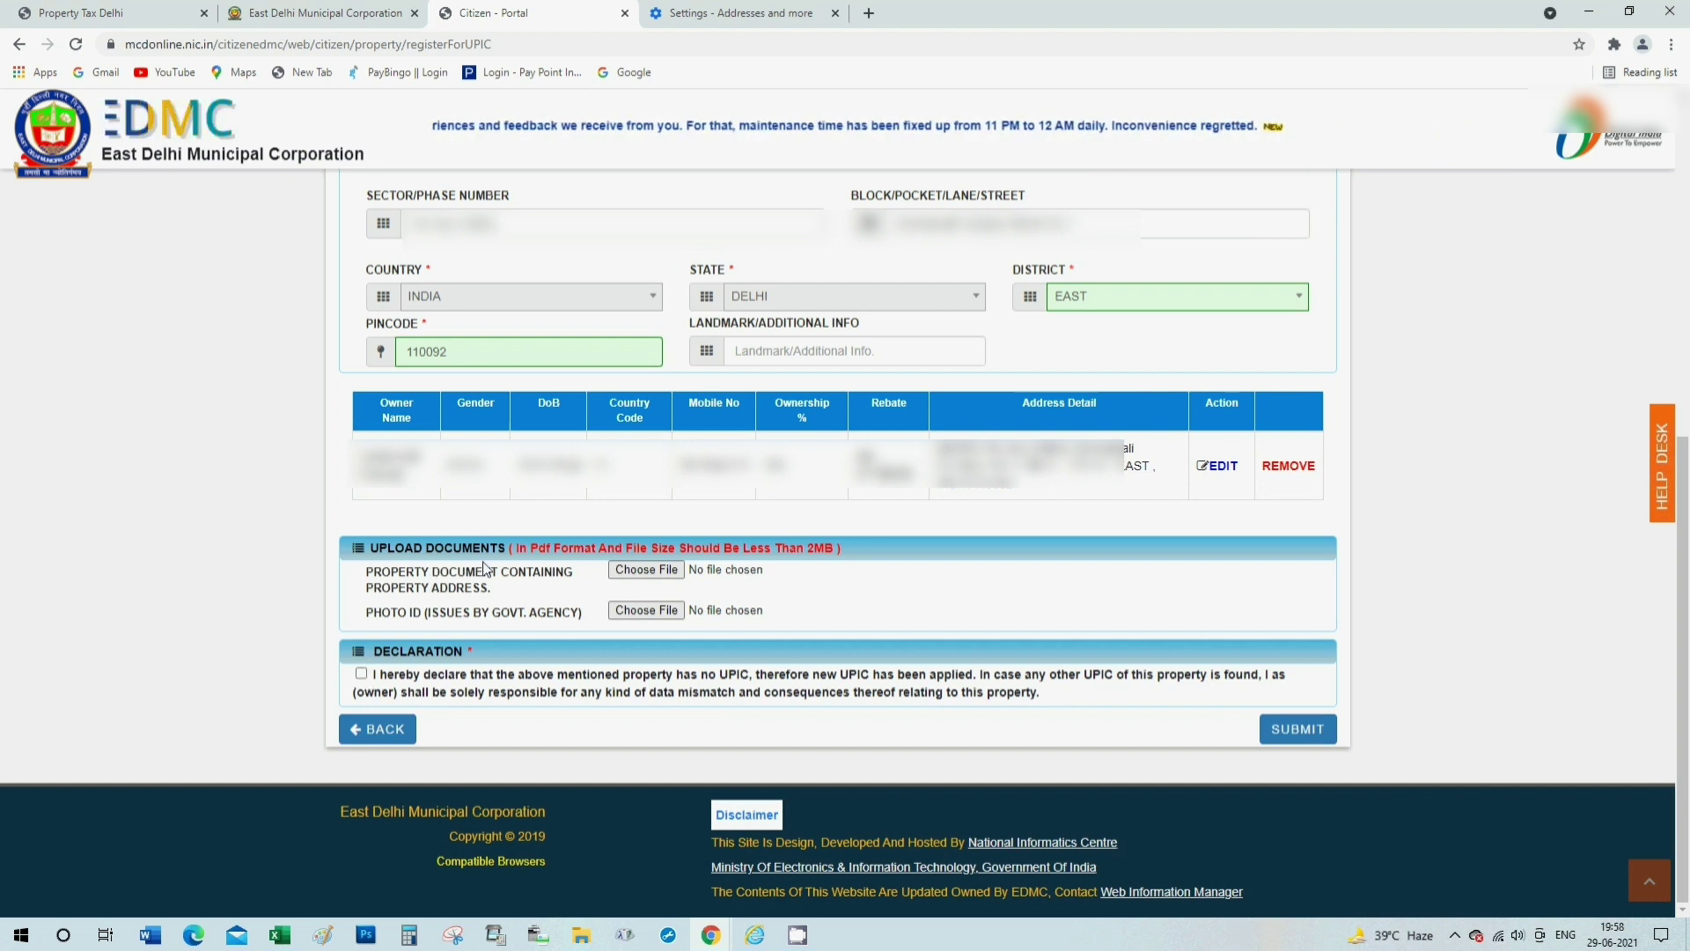
Accept the no-UPIC declaration, submit the application, then open the second draft property.
click(360, 674)
click(1303, 732)
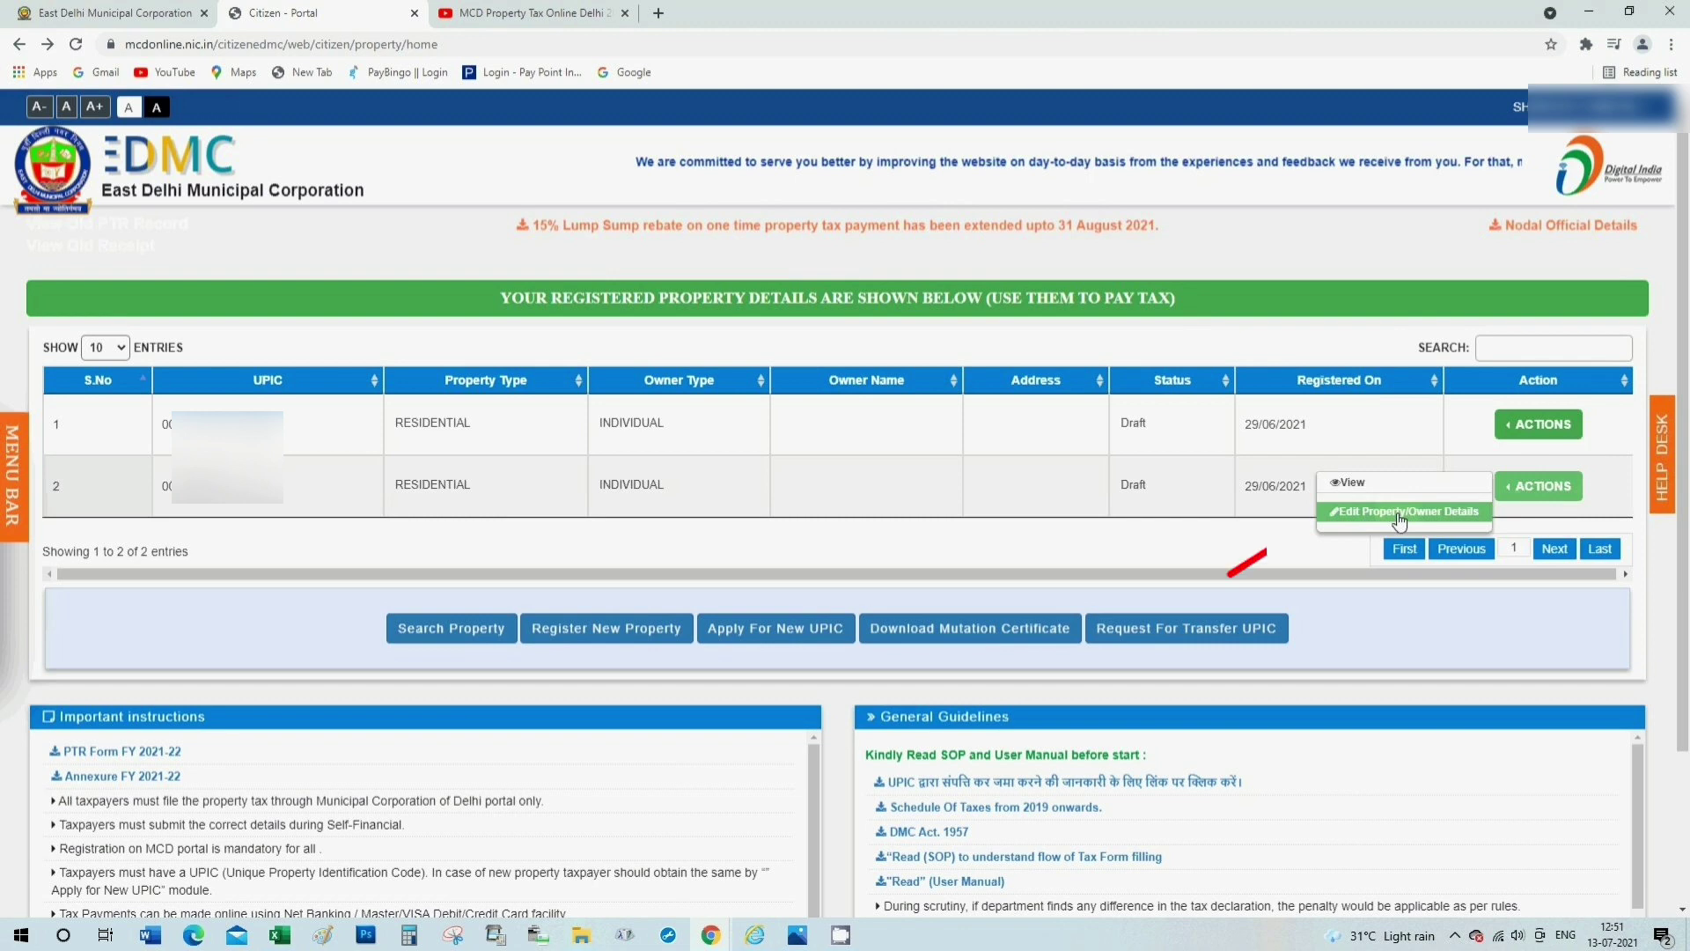
click(1400, 512)
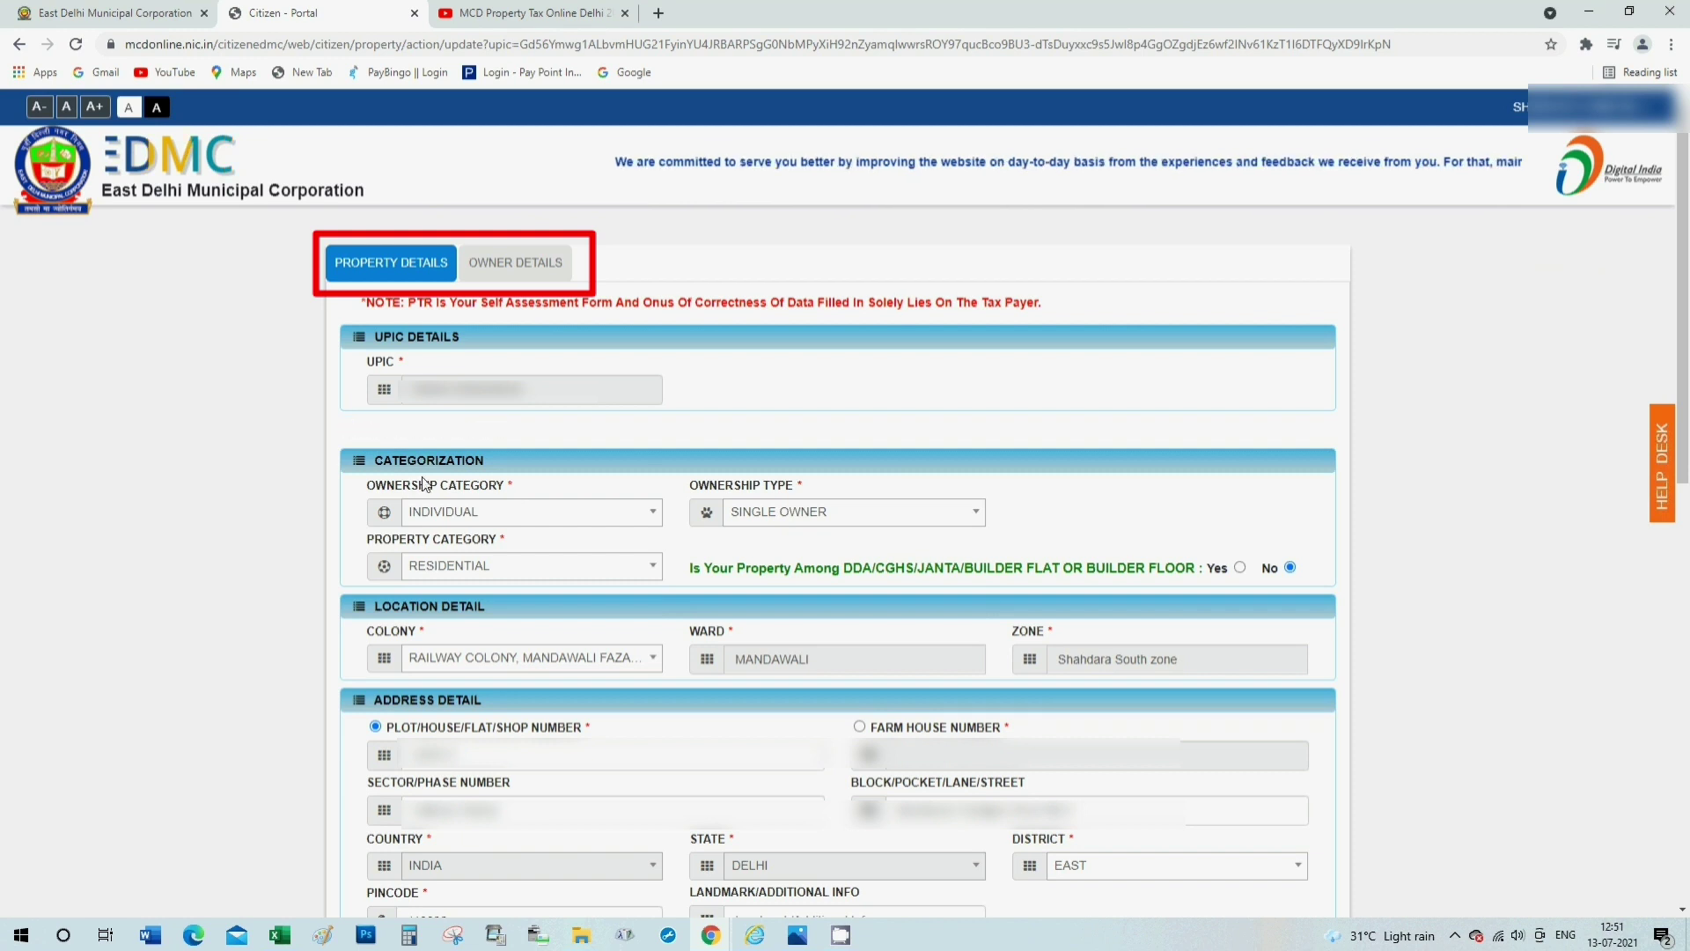
Keep ownership category INDIVIDUAL and ownership type SINGLE OWNER on the update form.
click(436, 511)
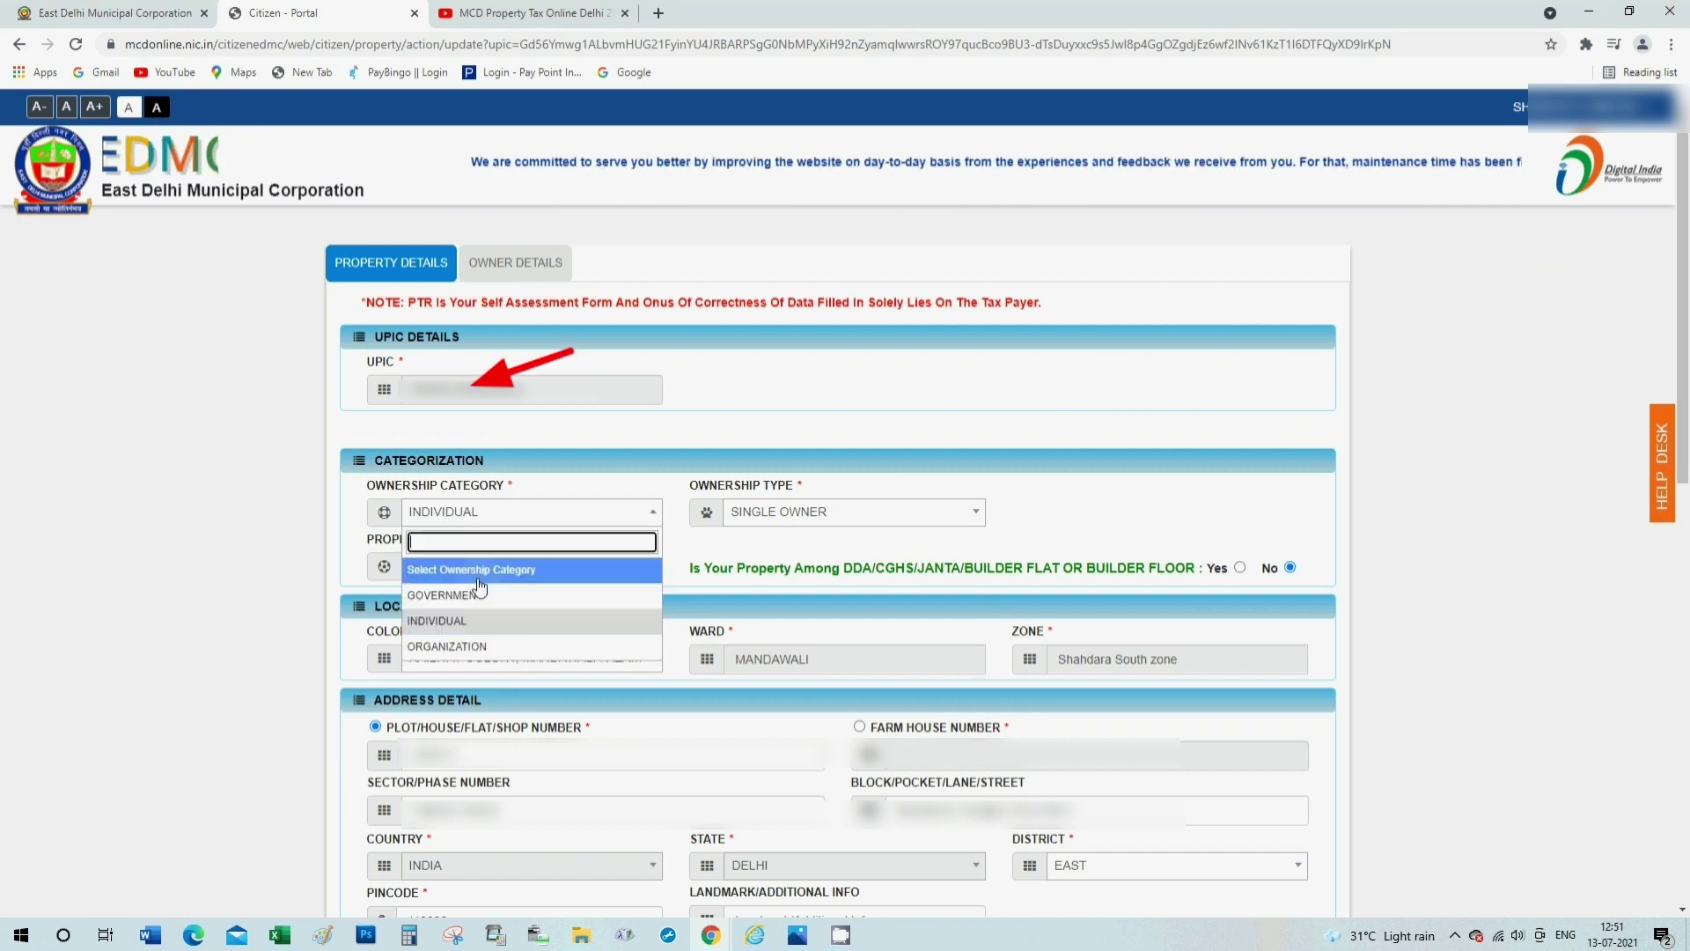
click(440, 620)
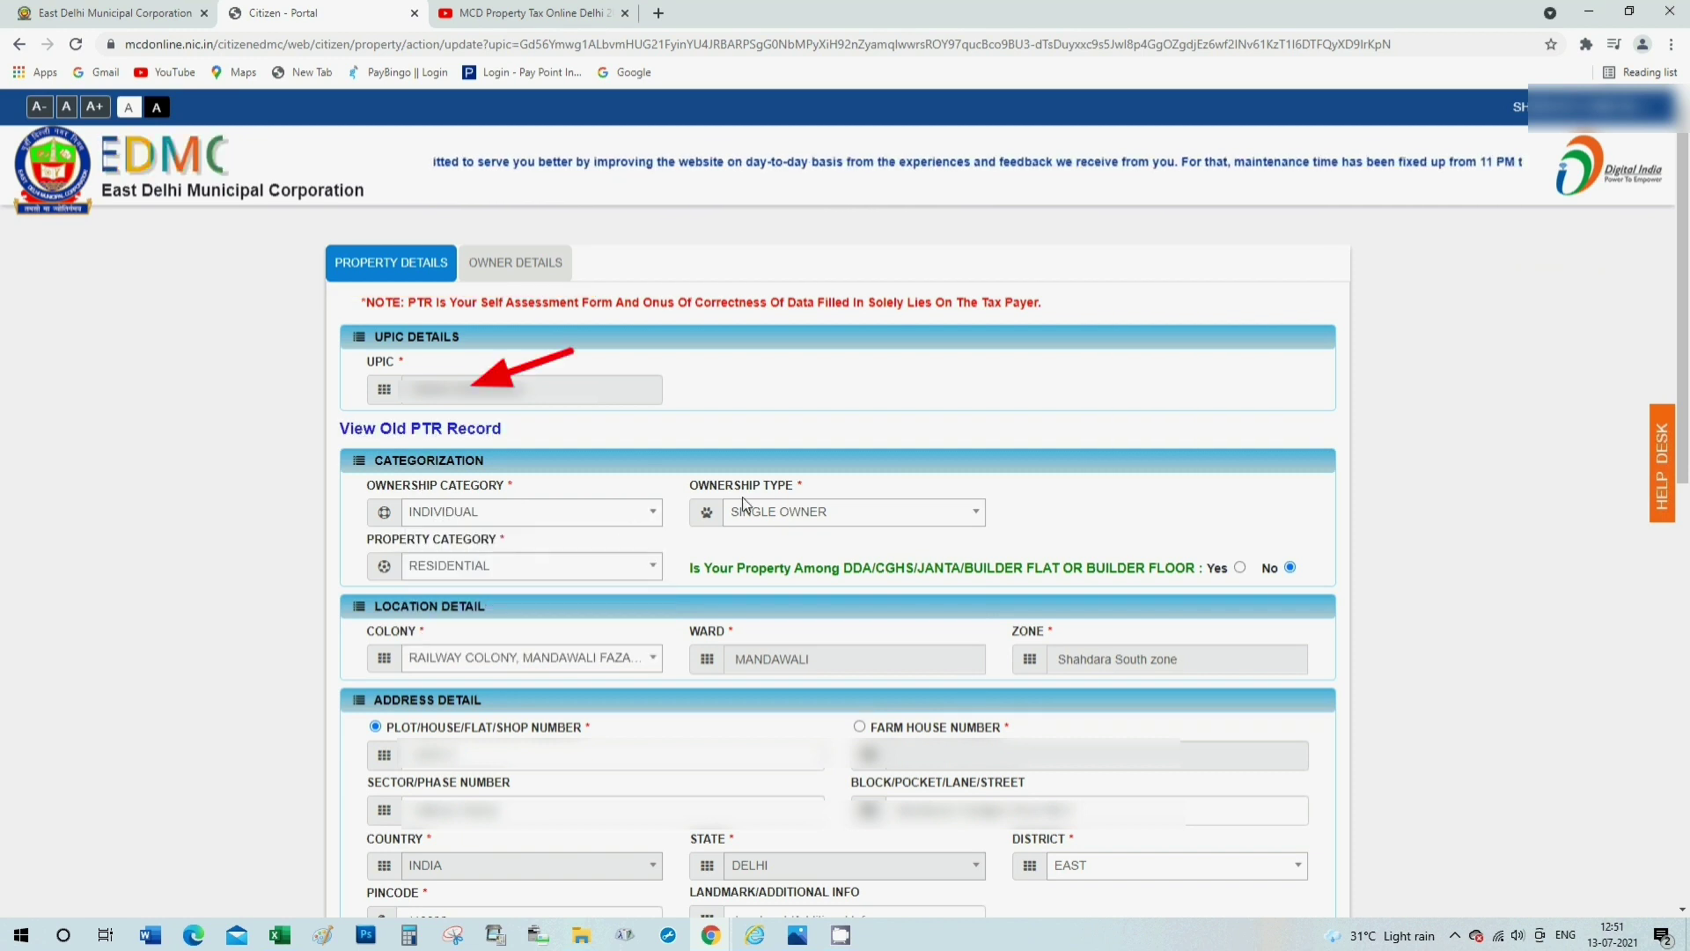
click(779, 512)
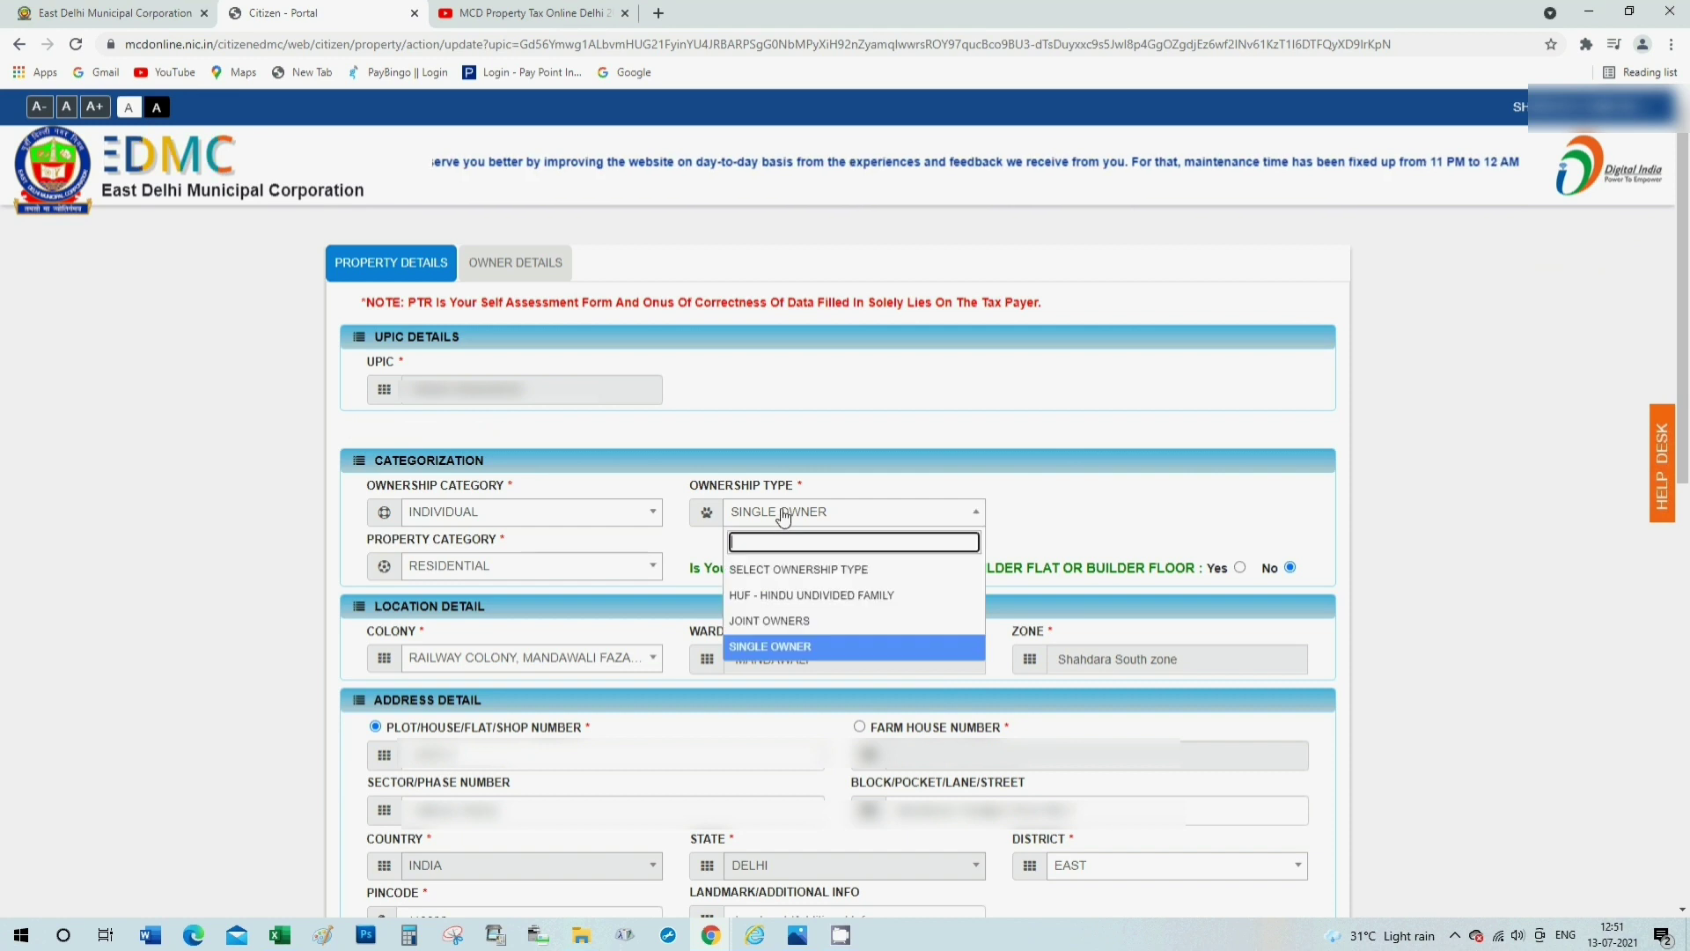
click(785, 651)
scroll(447, 518, down, 1)
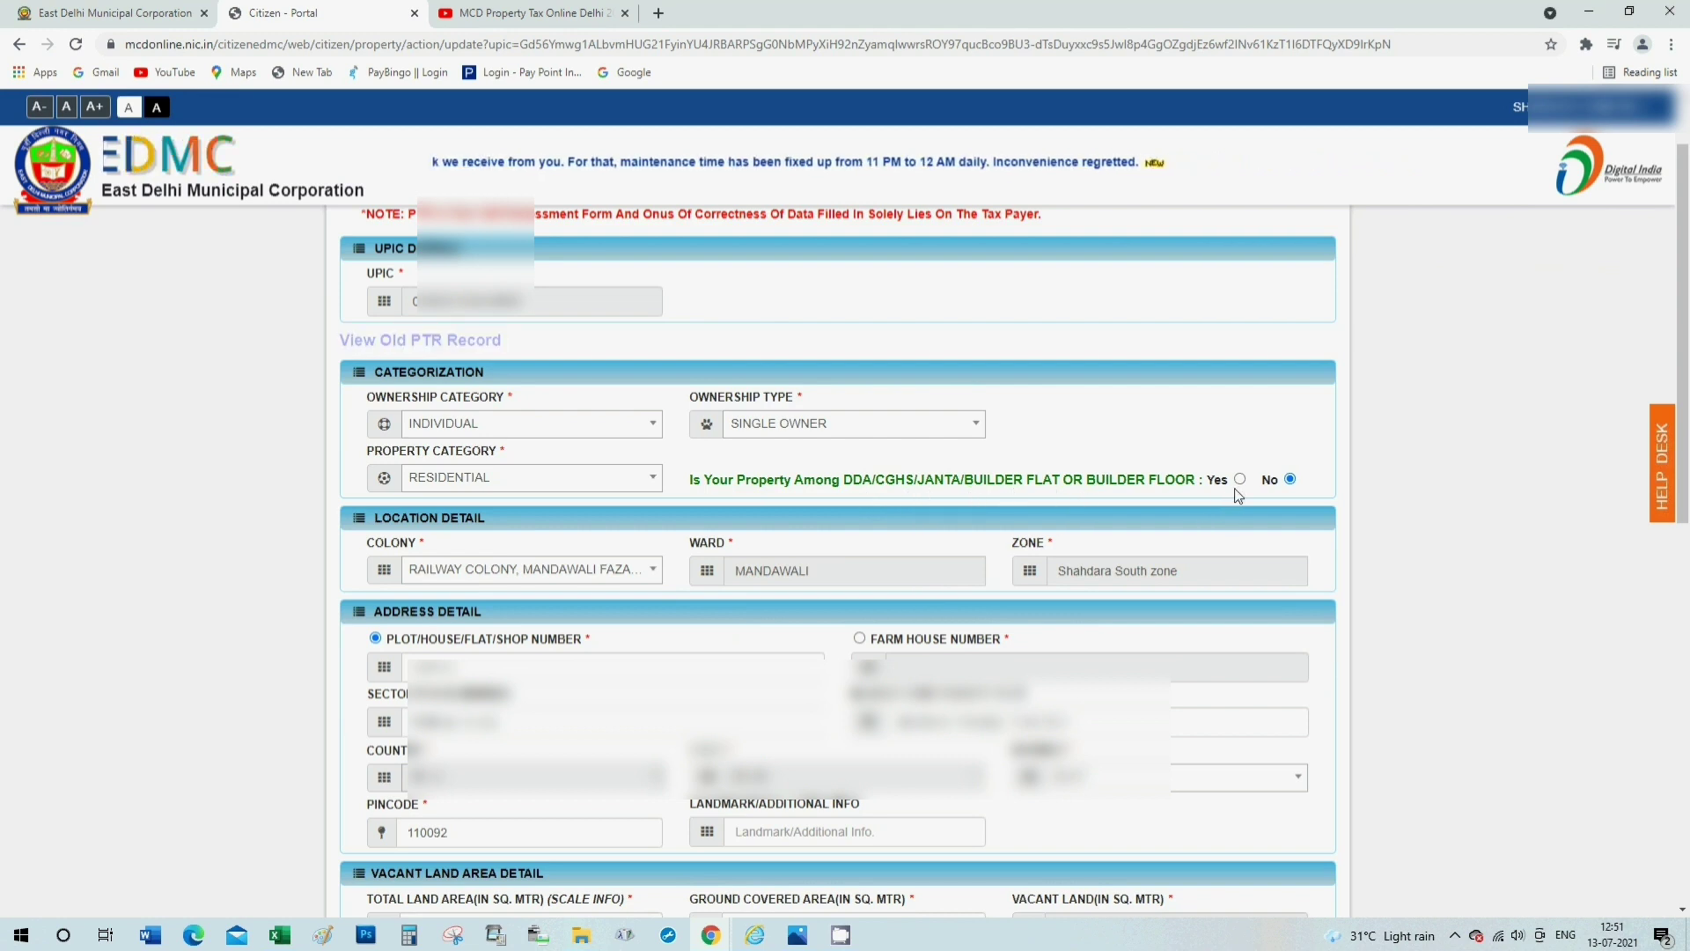
scroll(932, 520, down, 1)
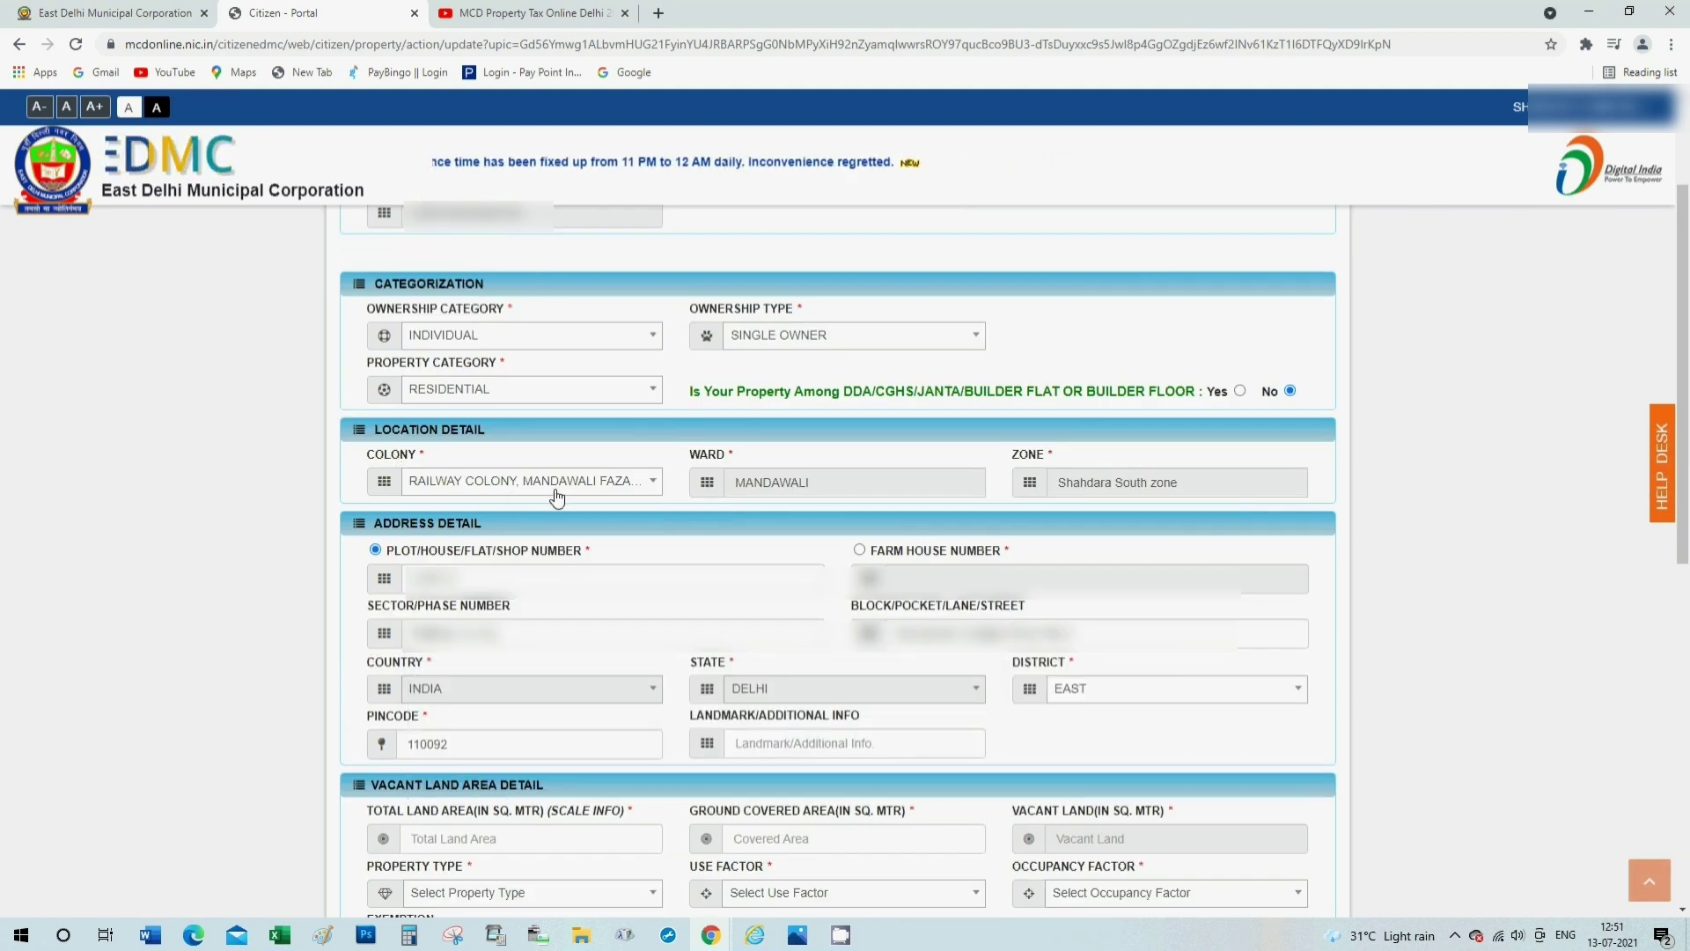
Reselect RAILWAY COLONY, MANDAWALI FAZALPUR as the colony and check the street field.
click(630, 489)
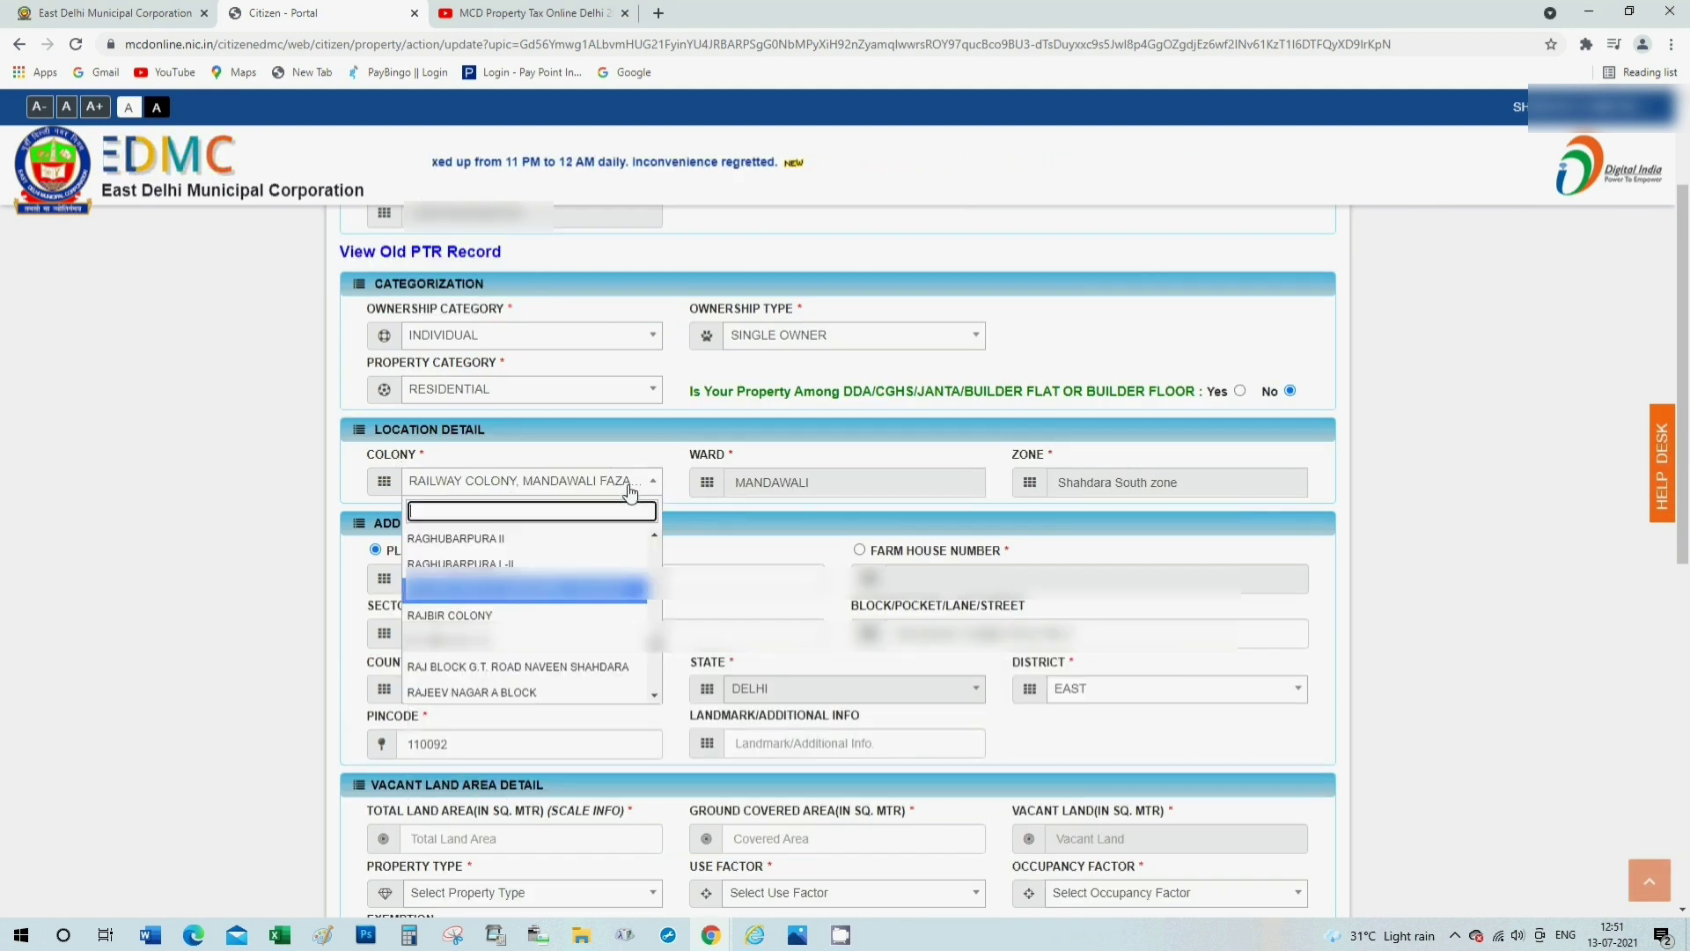
click(533, 590)
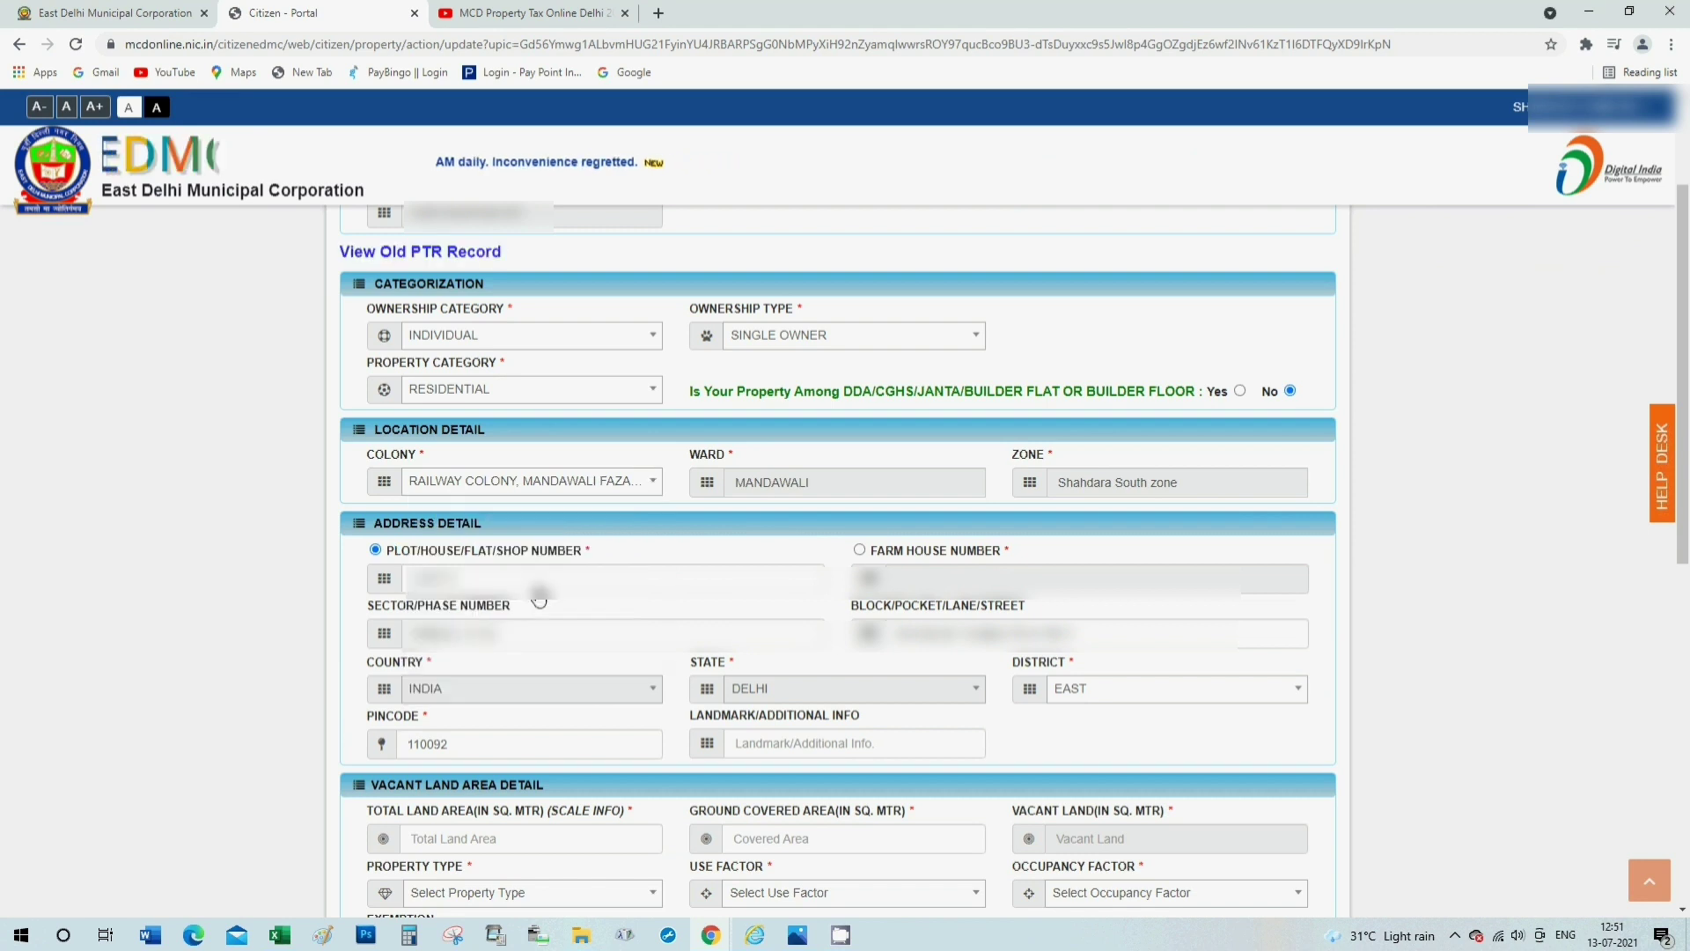
click(574, 481)
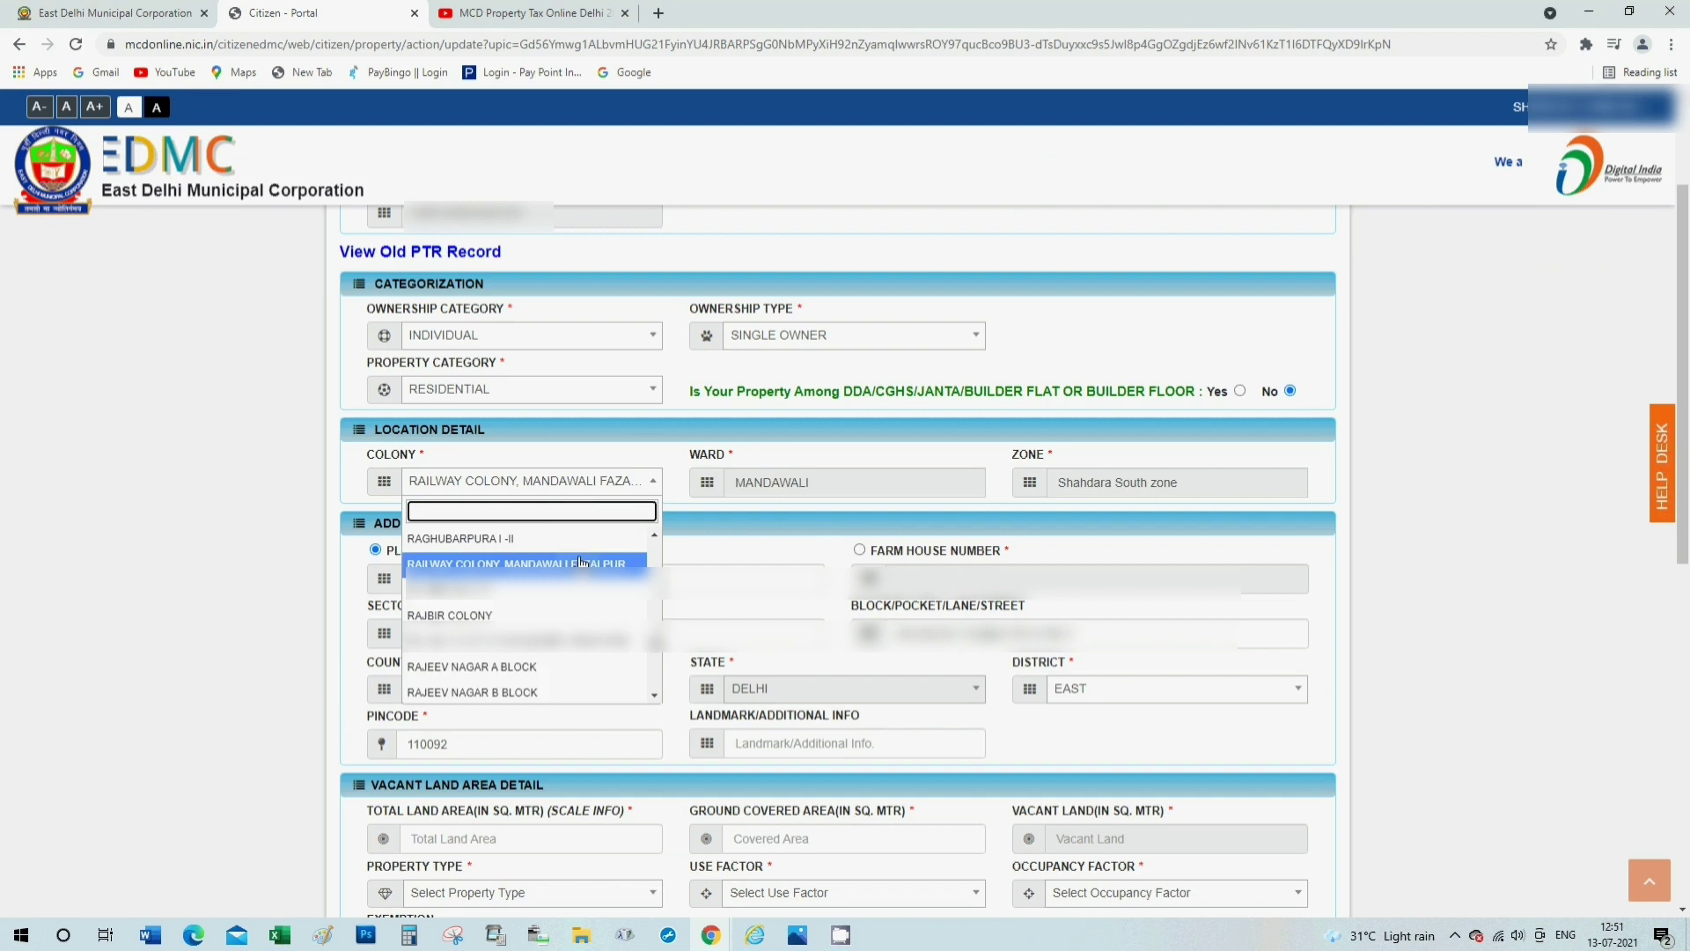
click(444, 563)
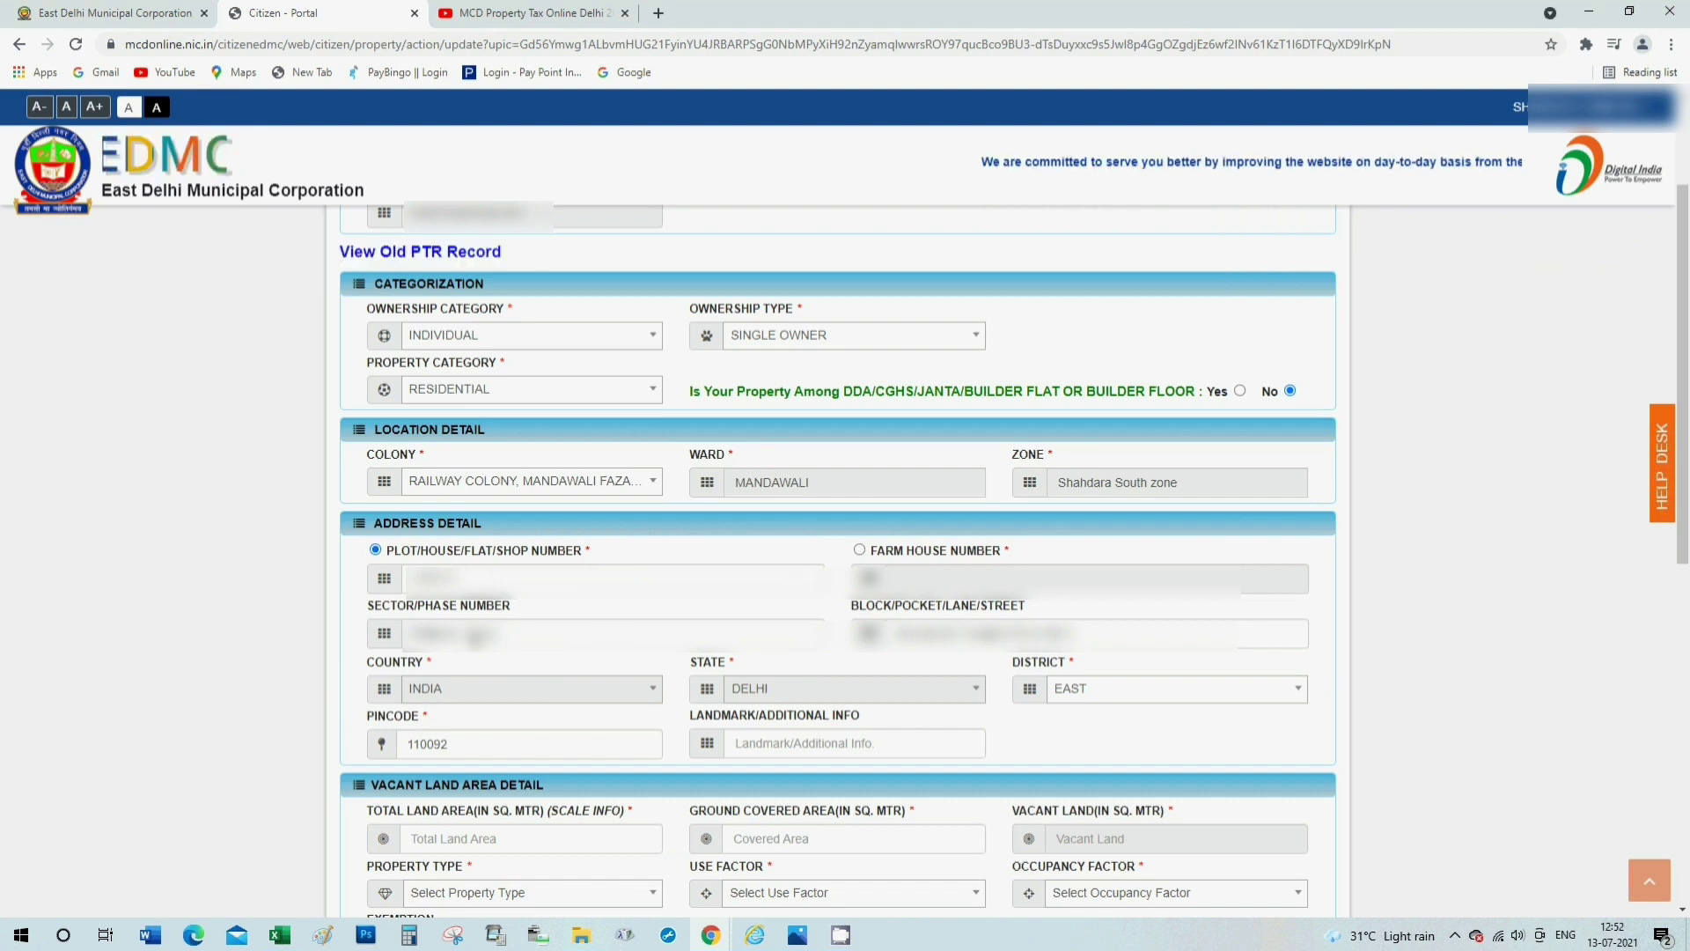
click(1091, 633)
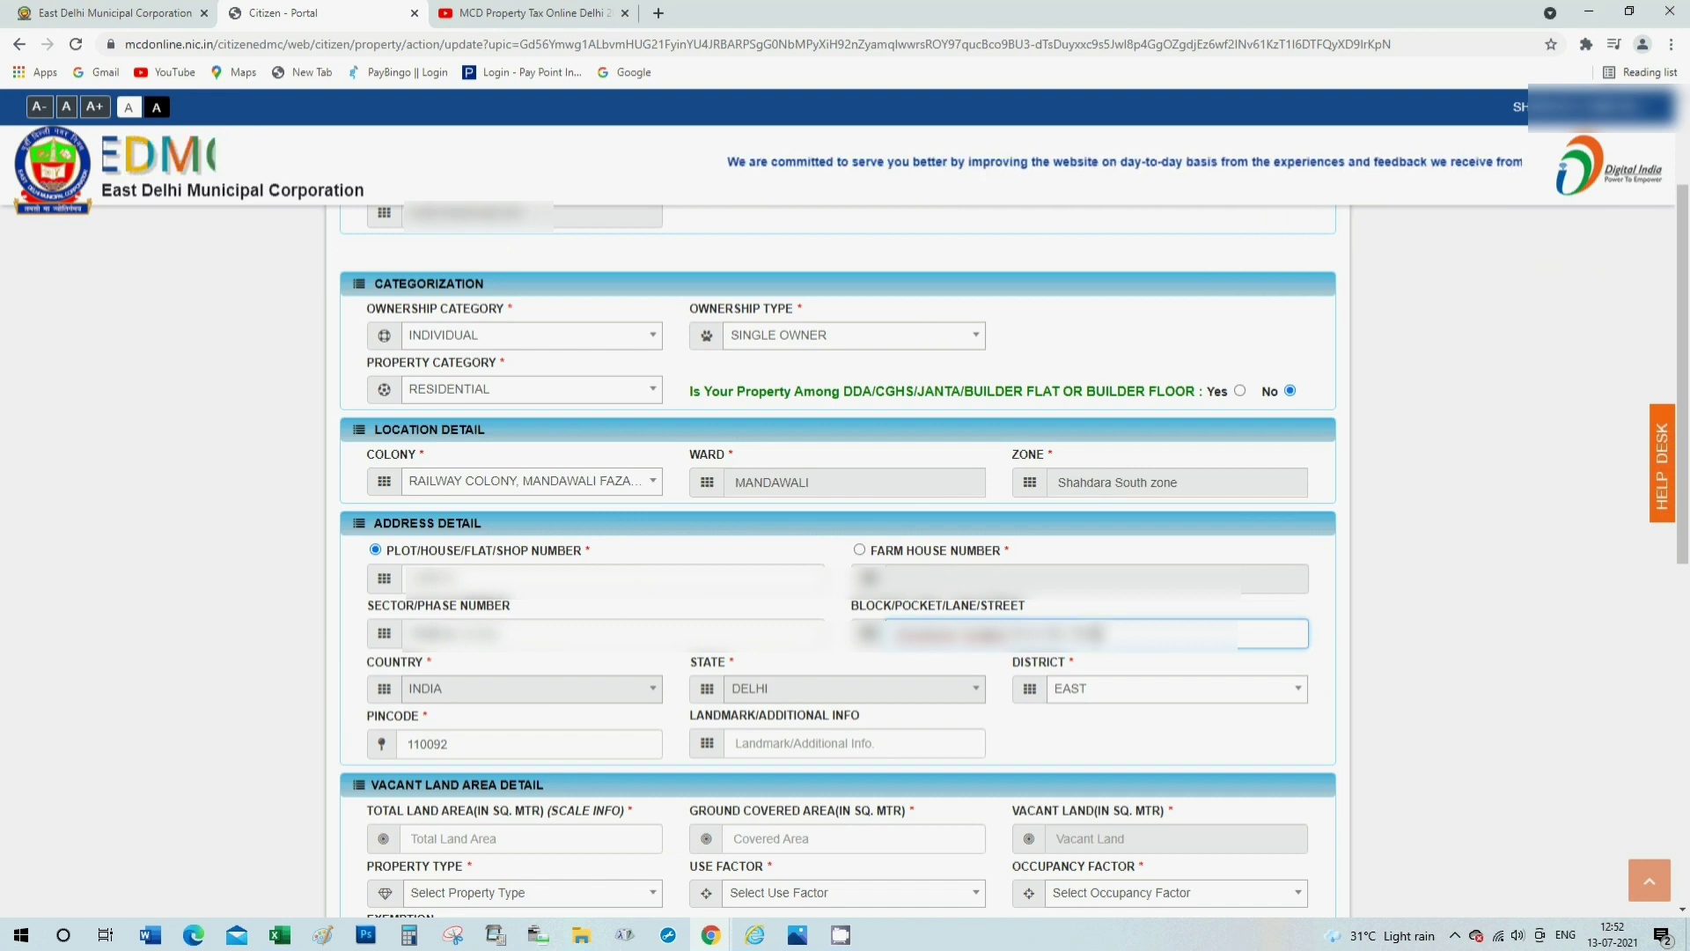
scroll(510, 636, down, 2)
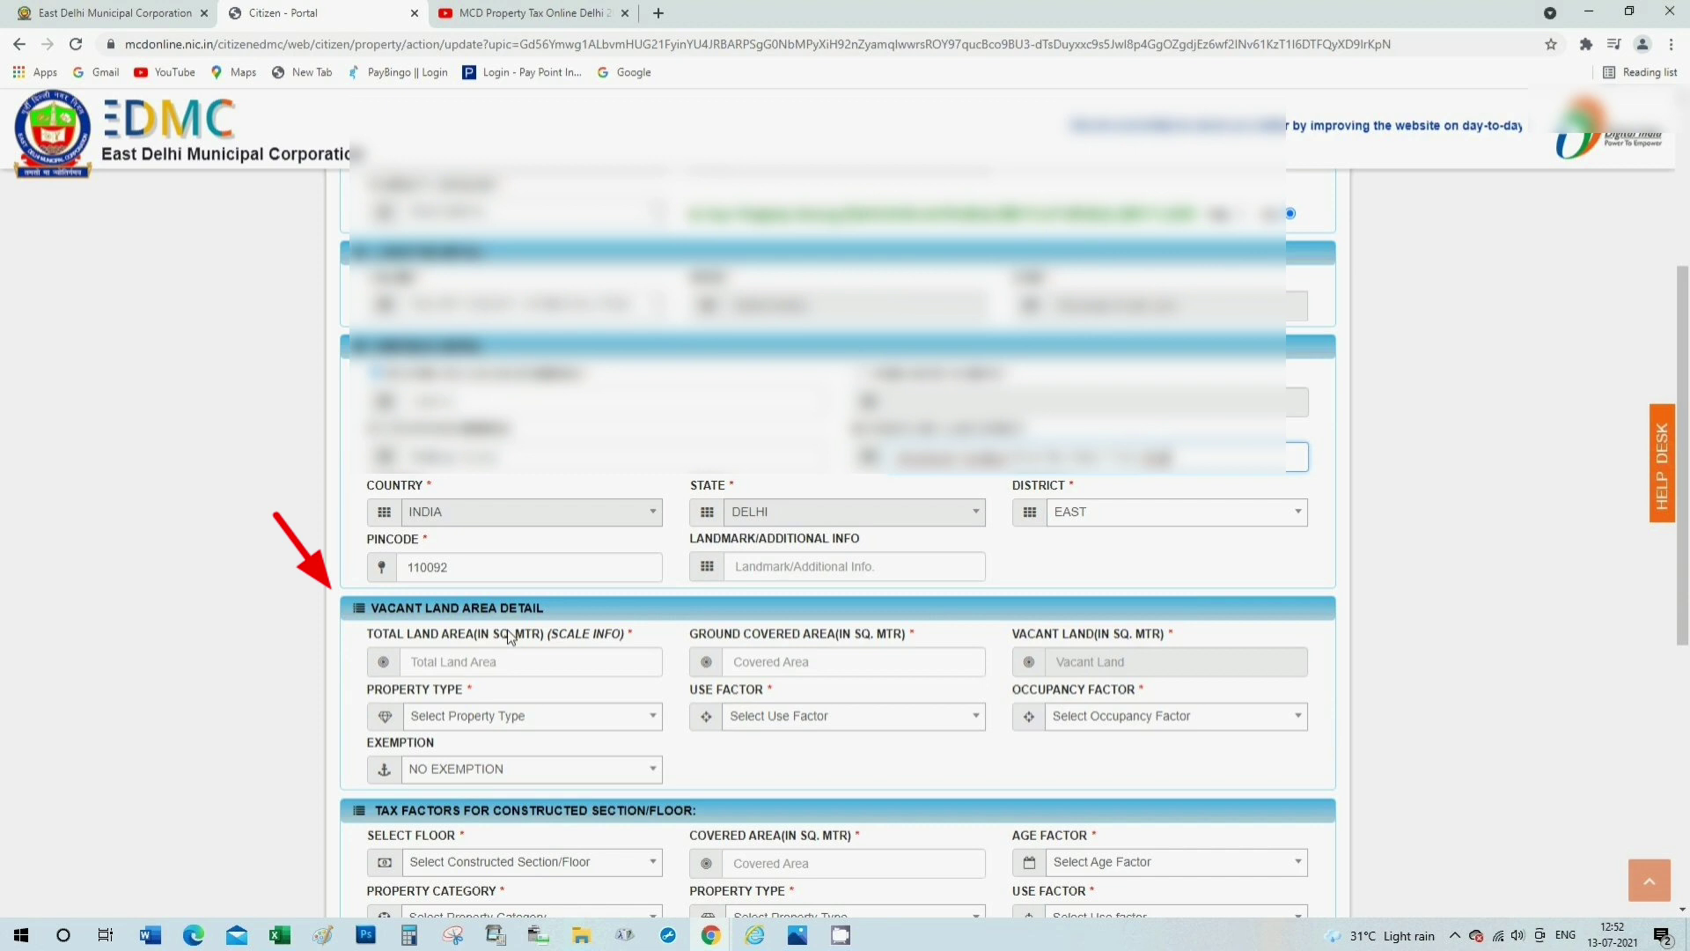
Enter 67 sq m total land and 43 sq m ground covered, leaving 24.00 vacant.
click(459, 660)
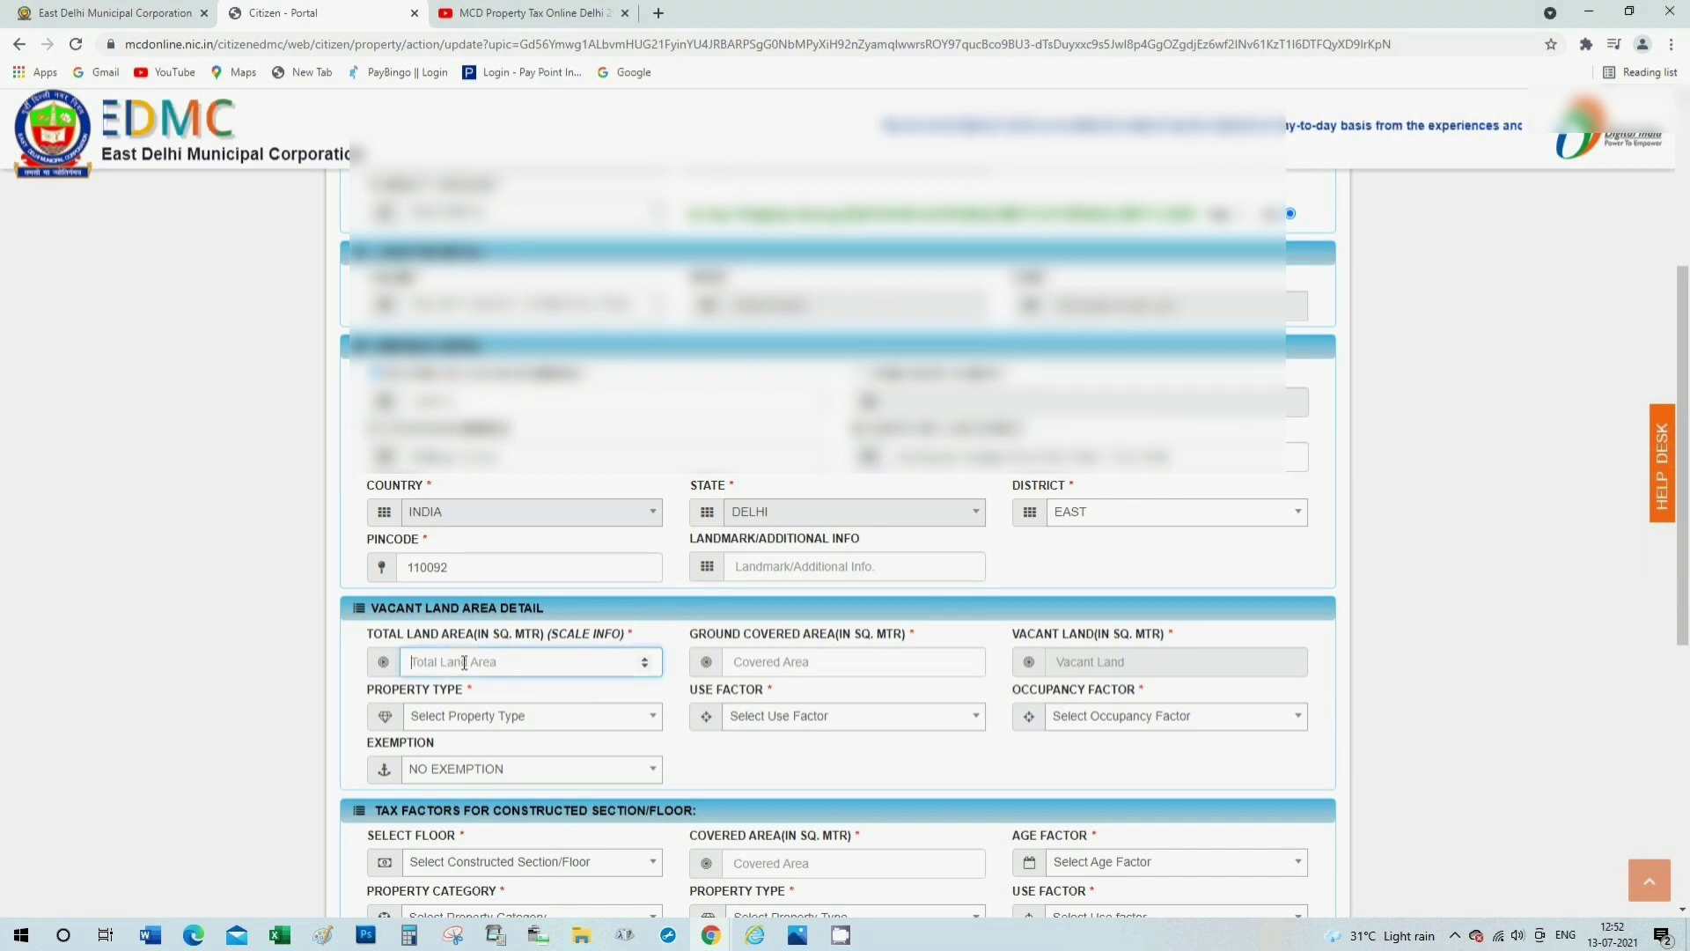
text(67)
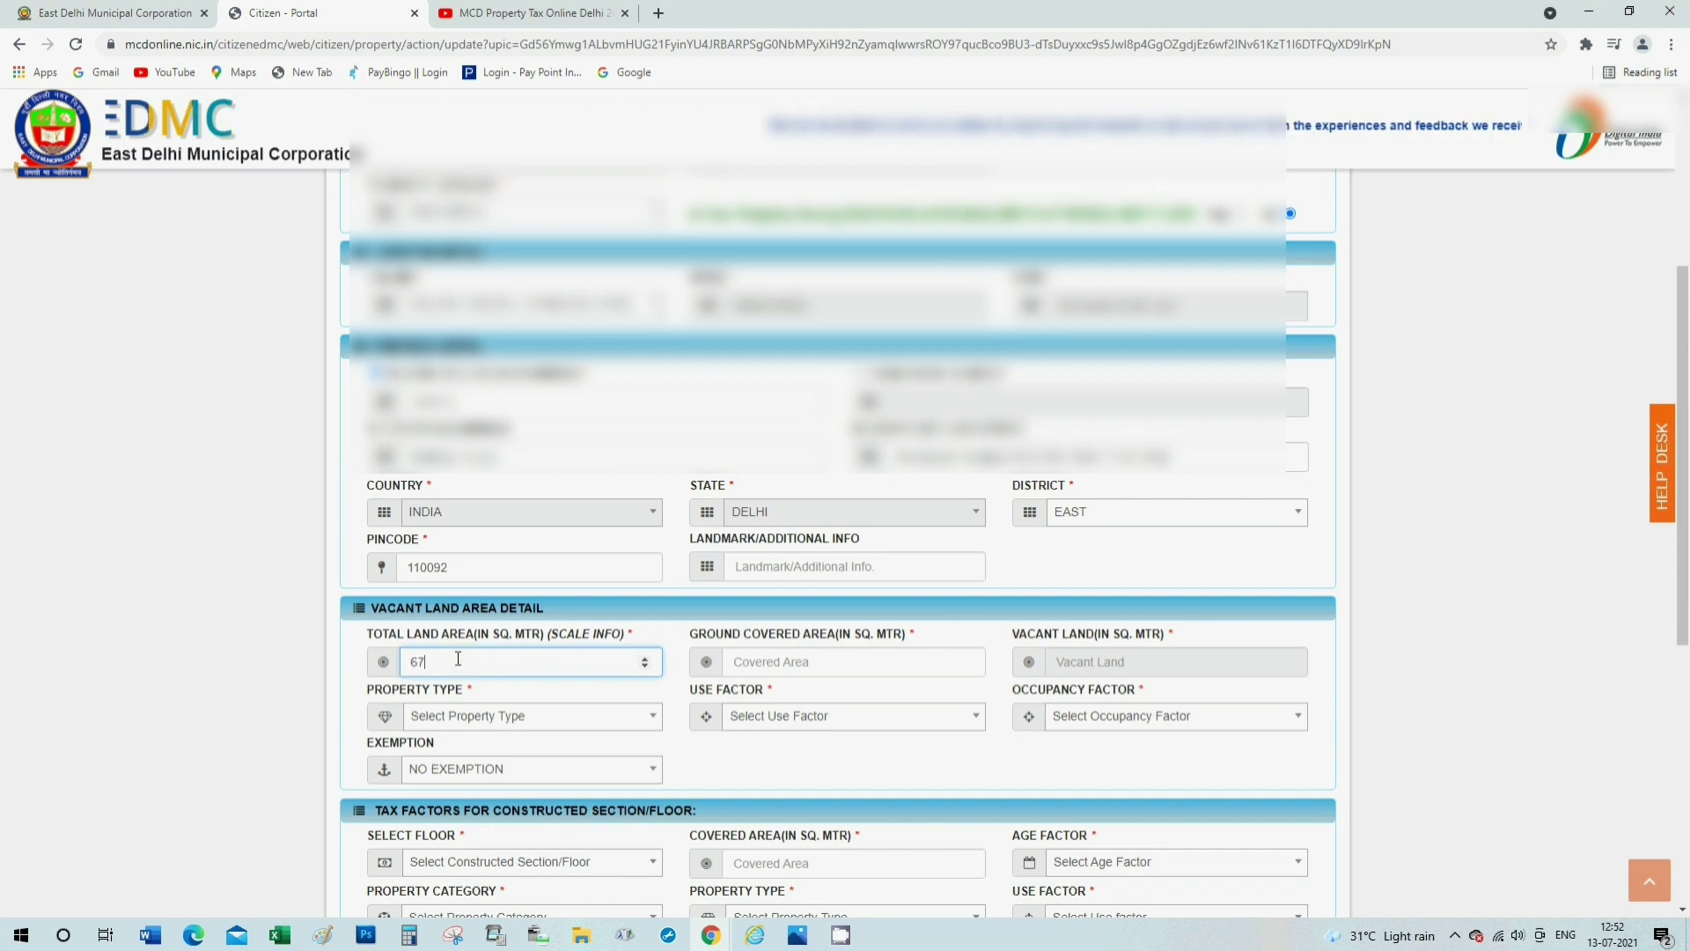
key(Tab)
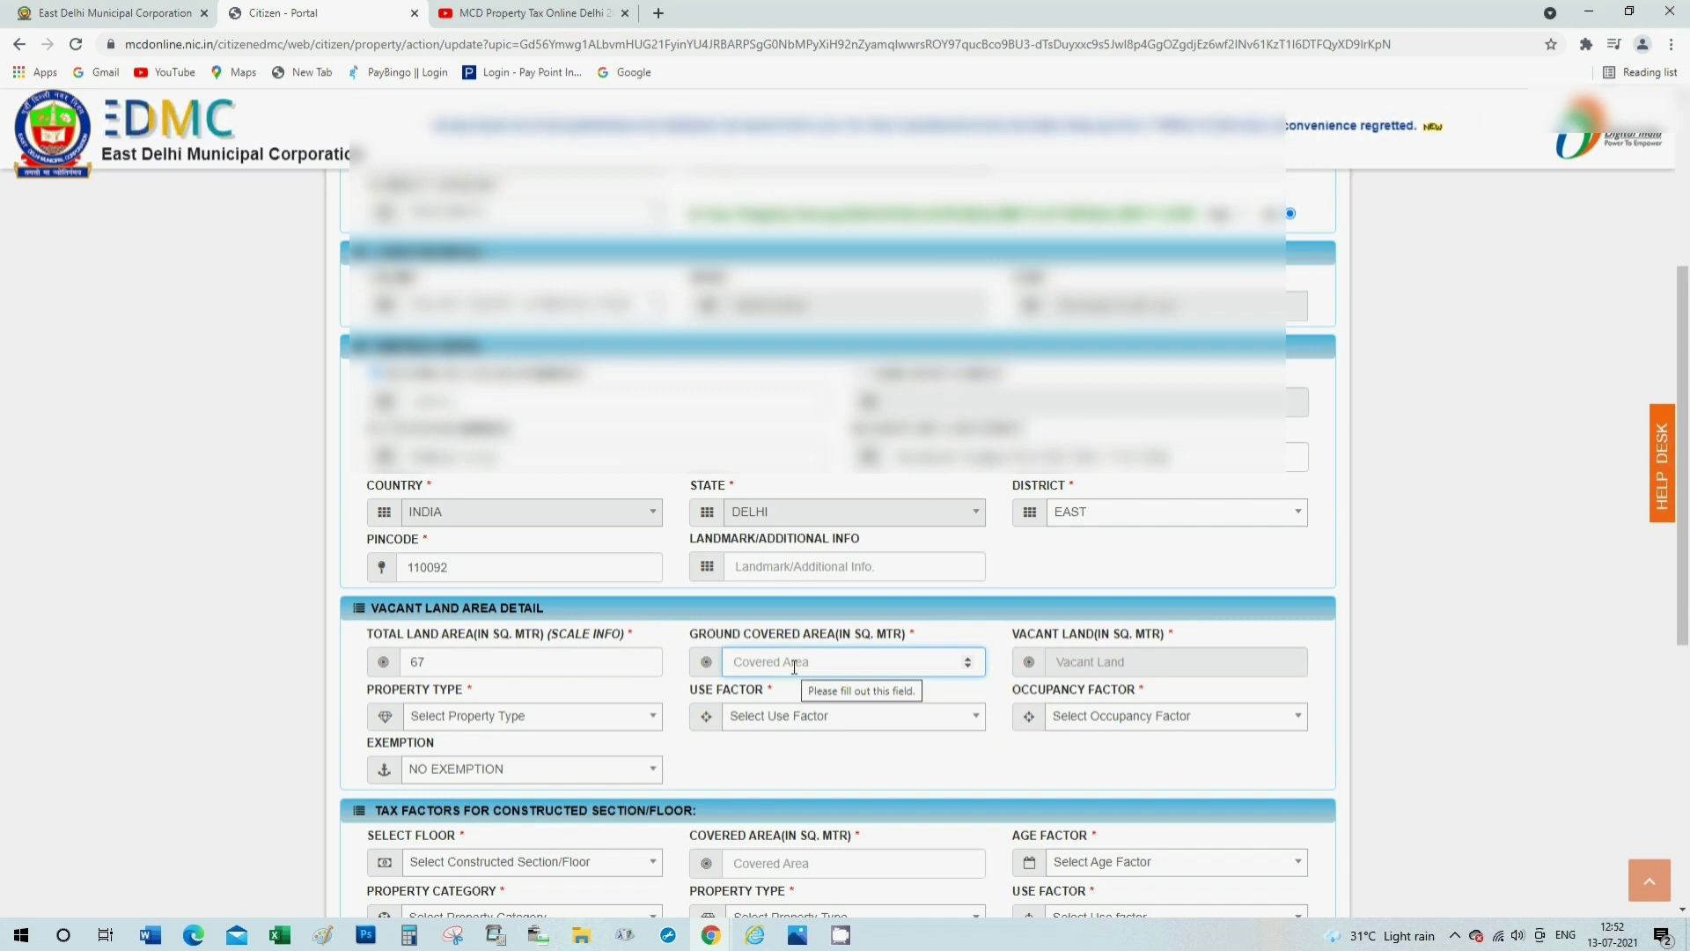
text(4)
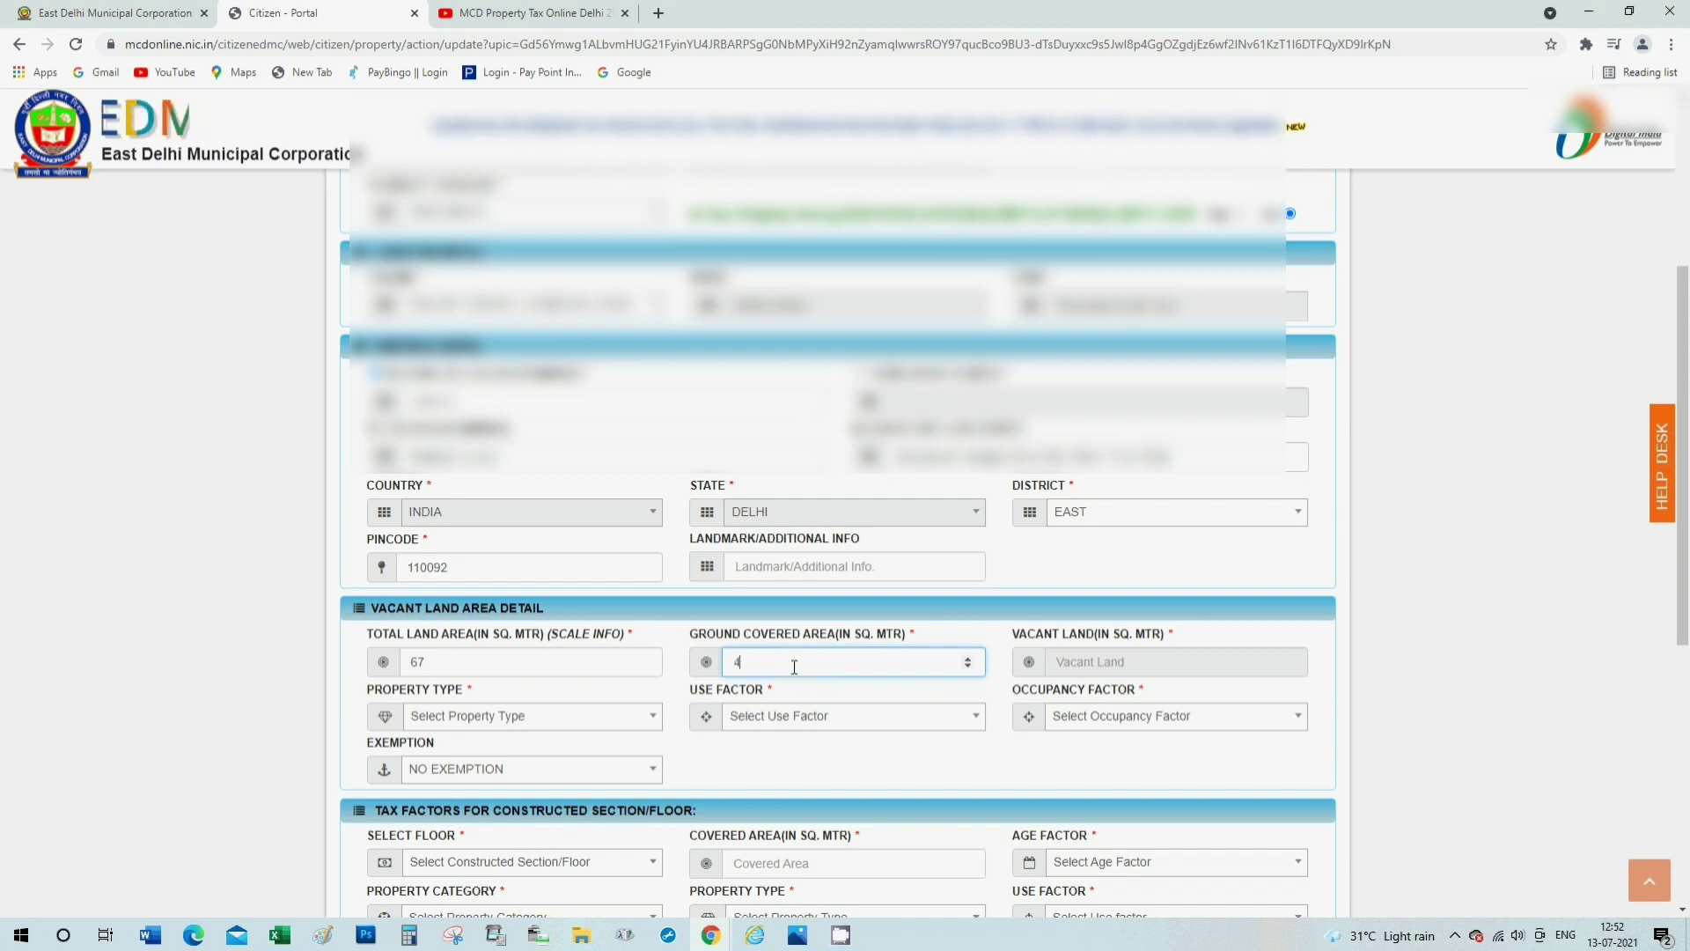
text(3)
key(Tab)
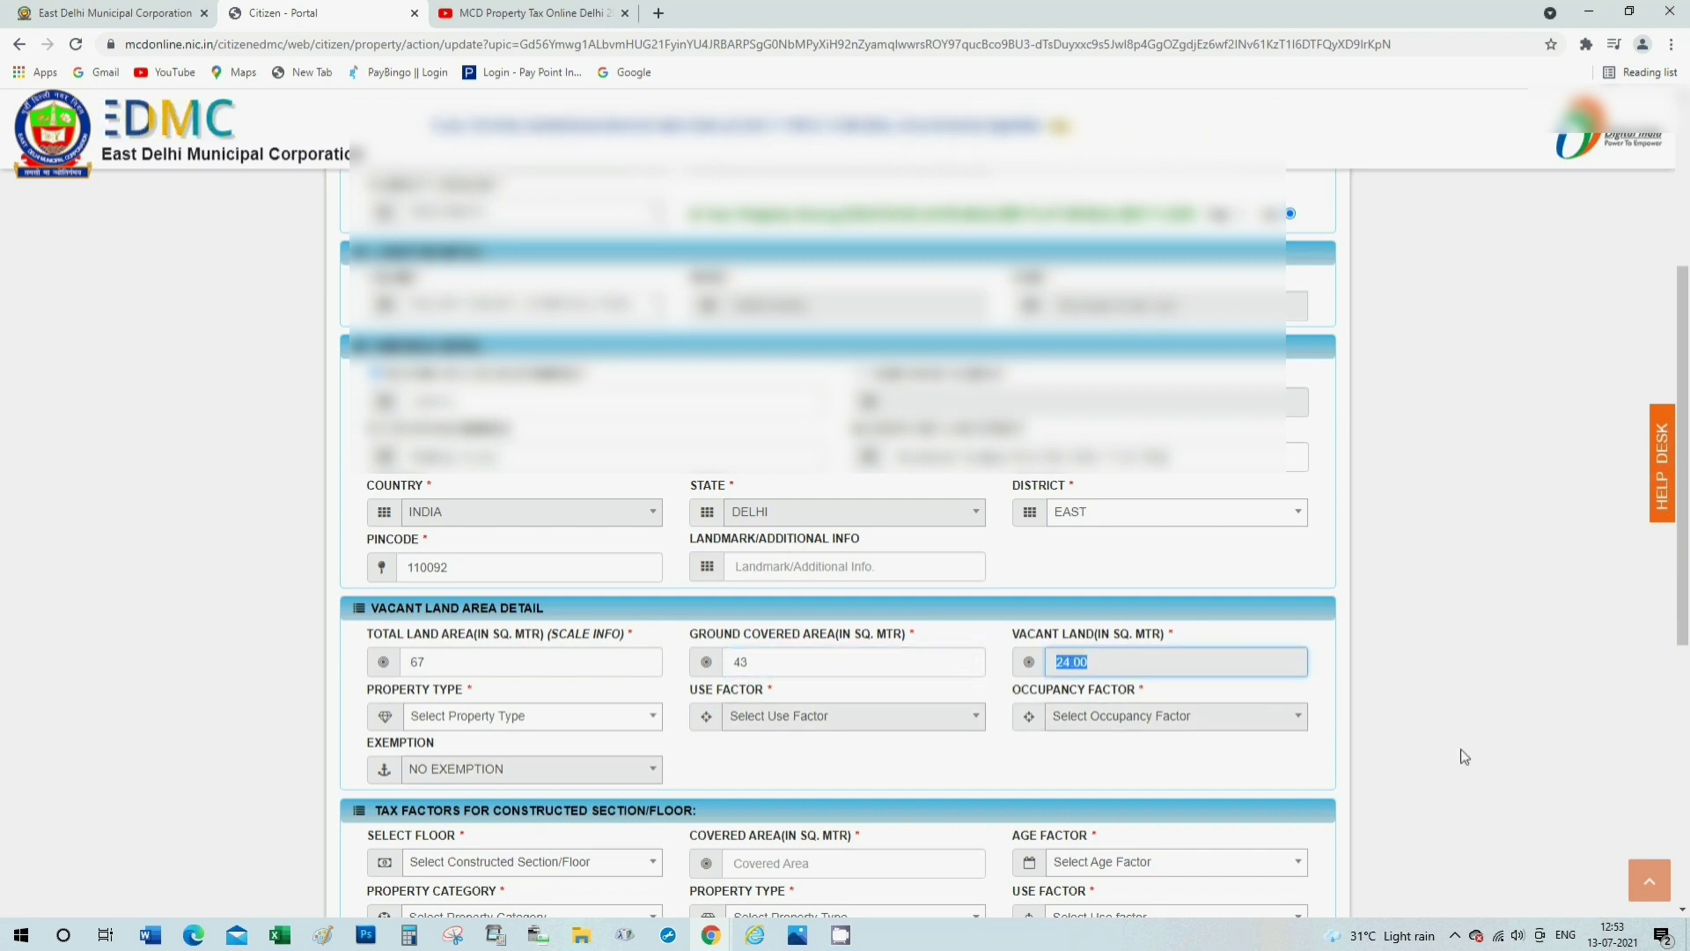
click(1455, 704)
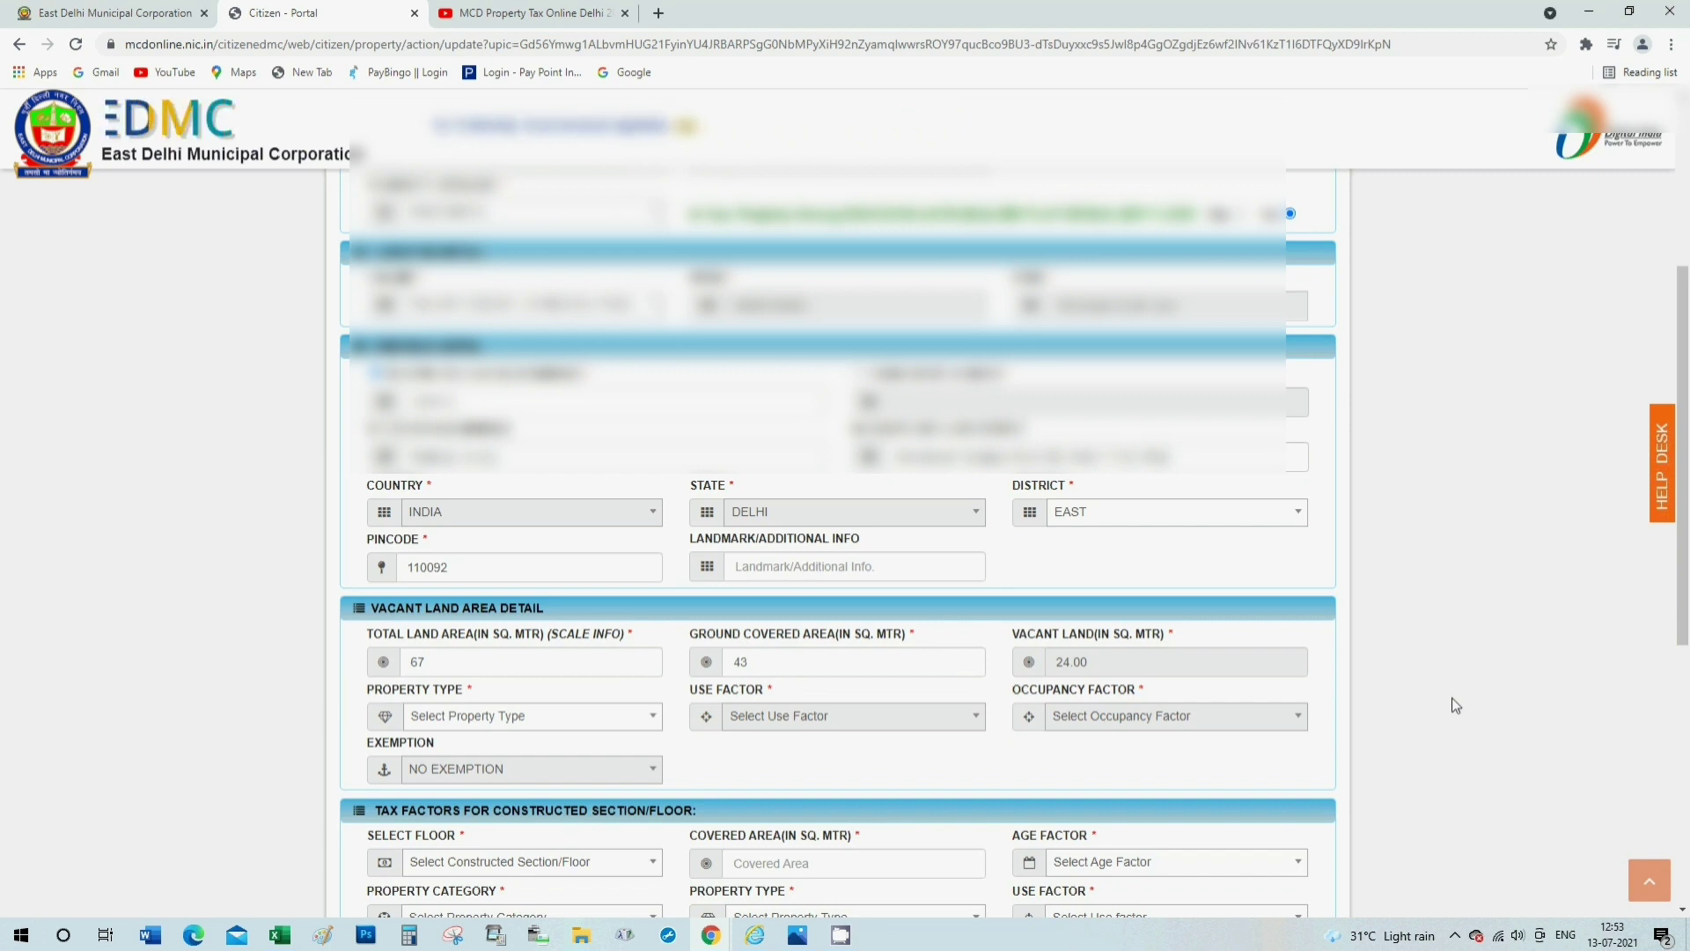
Set the land's property type to RESIDENTIAL PLOTTED.
scroll(1451, 697, down, 1)
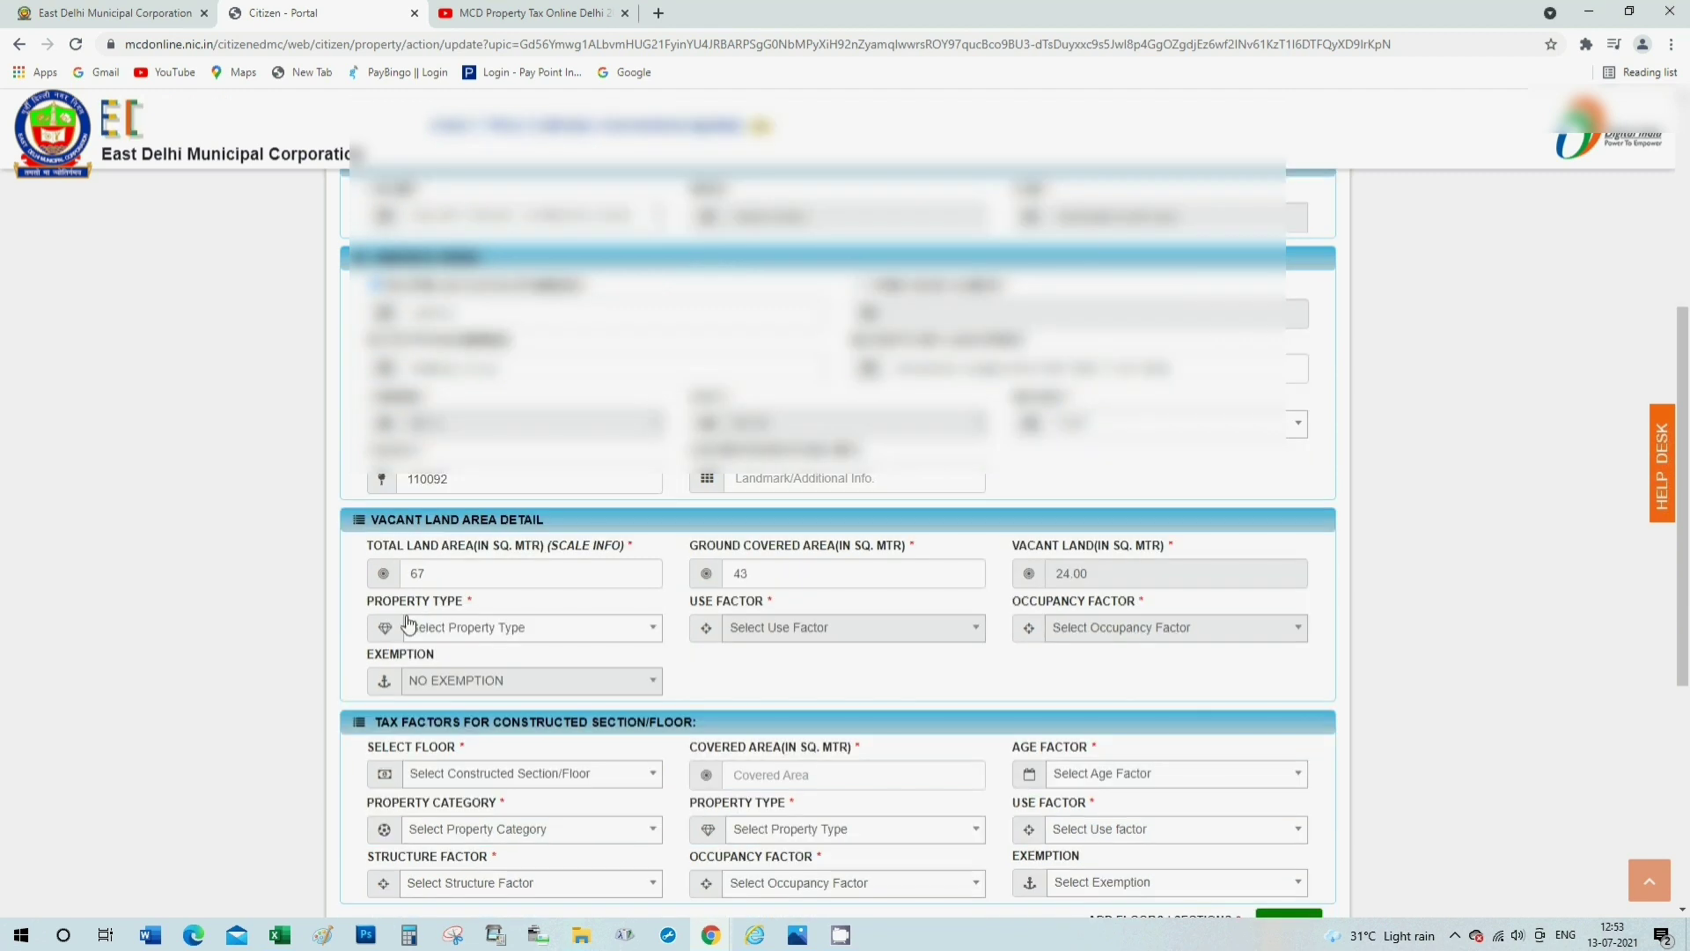
click(474, 628)
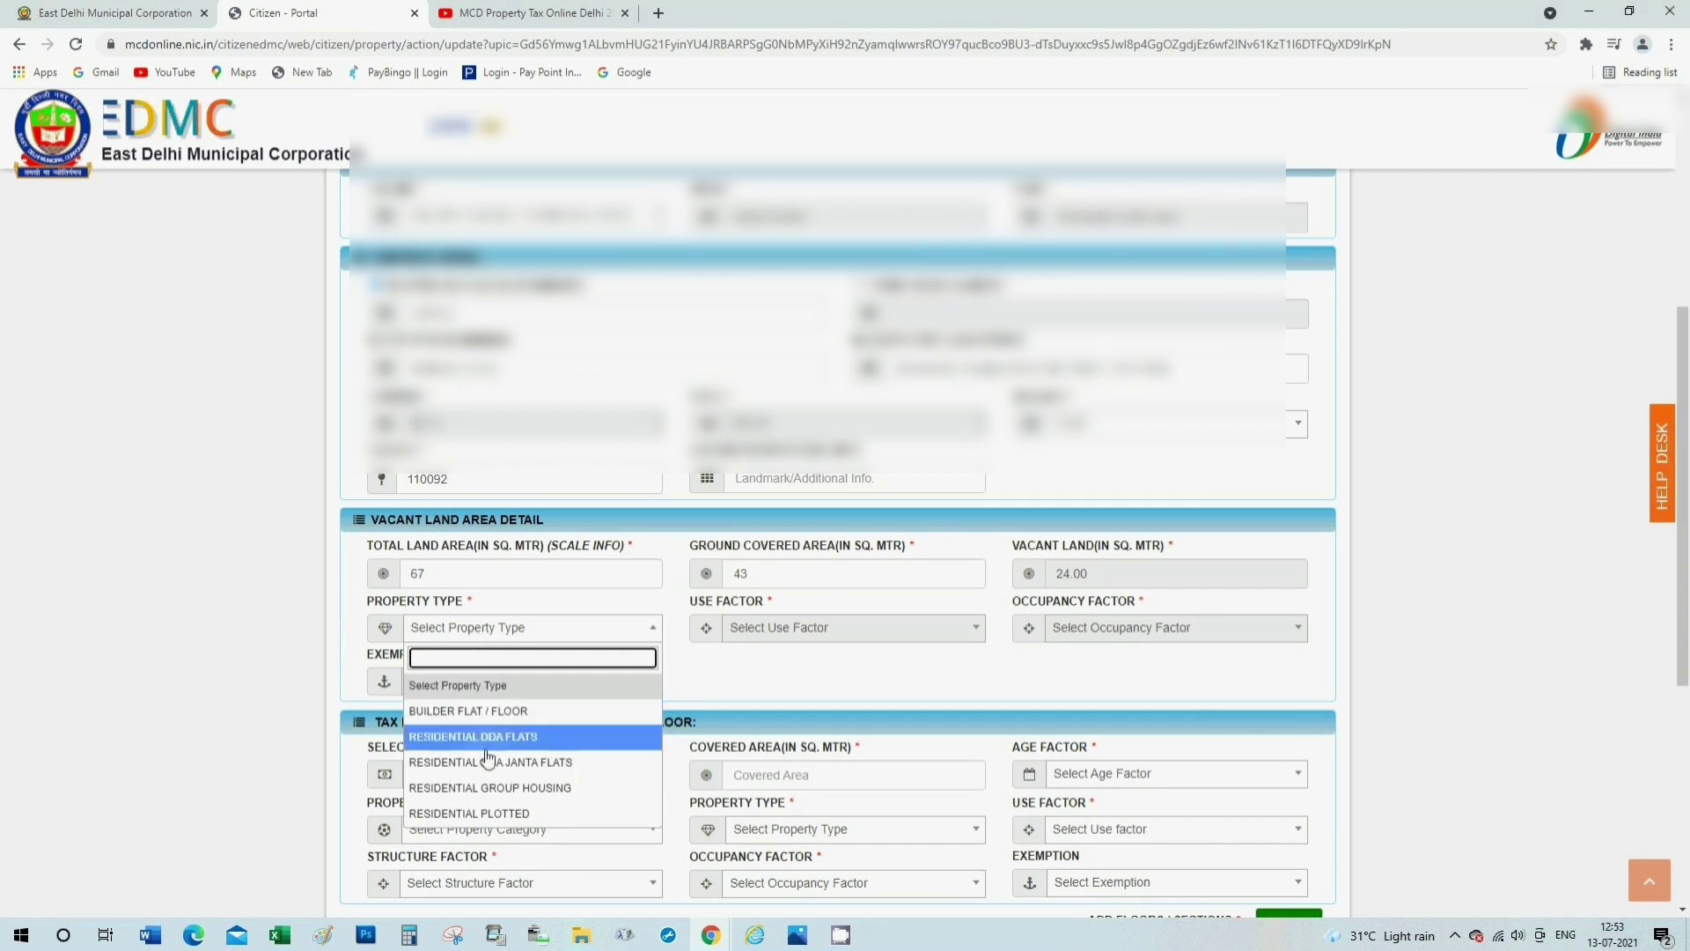
click(497, 815)
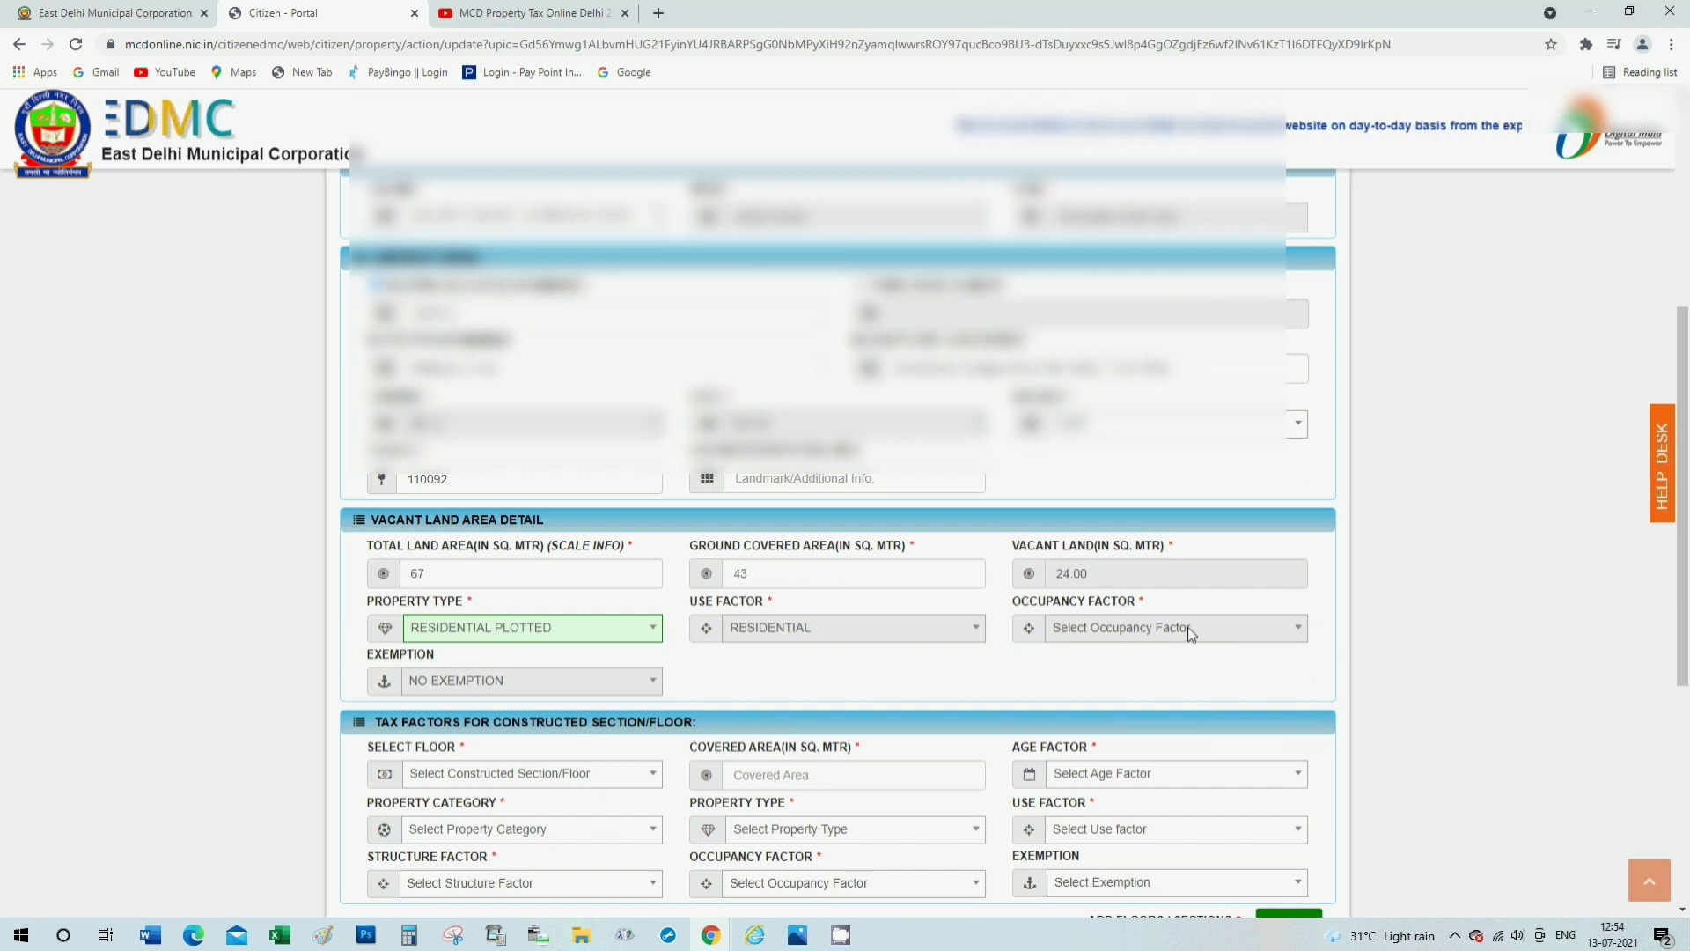
scroll(1187, 627, down, 1)
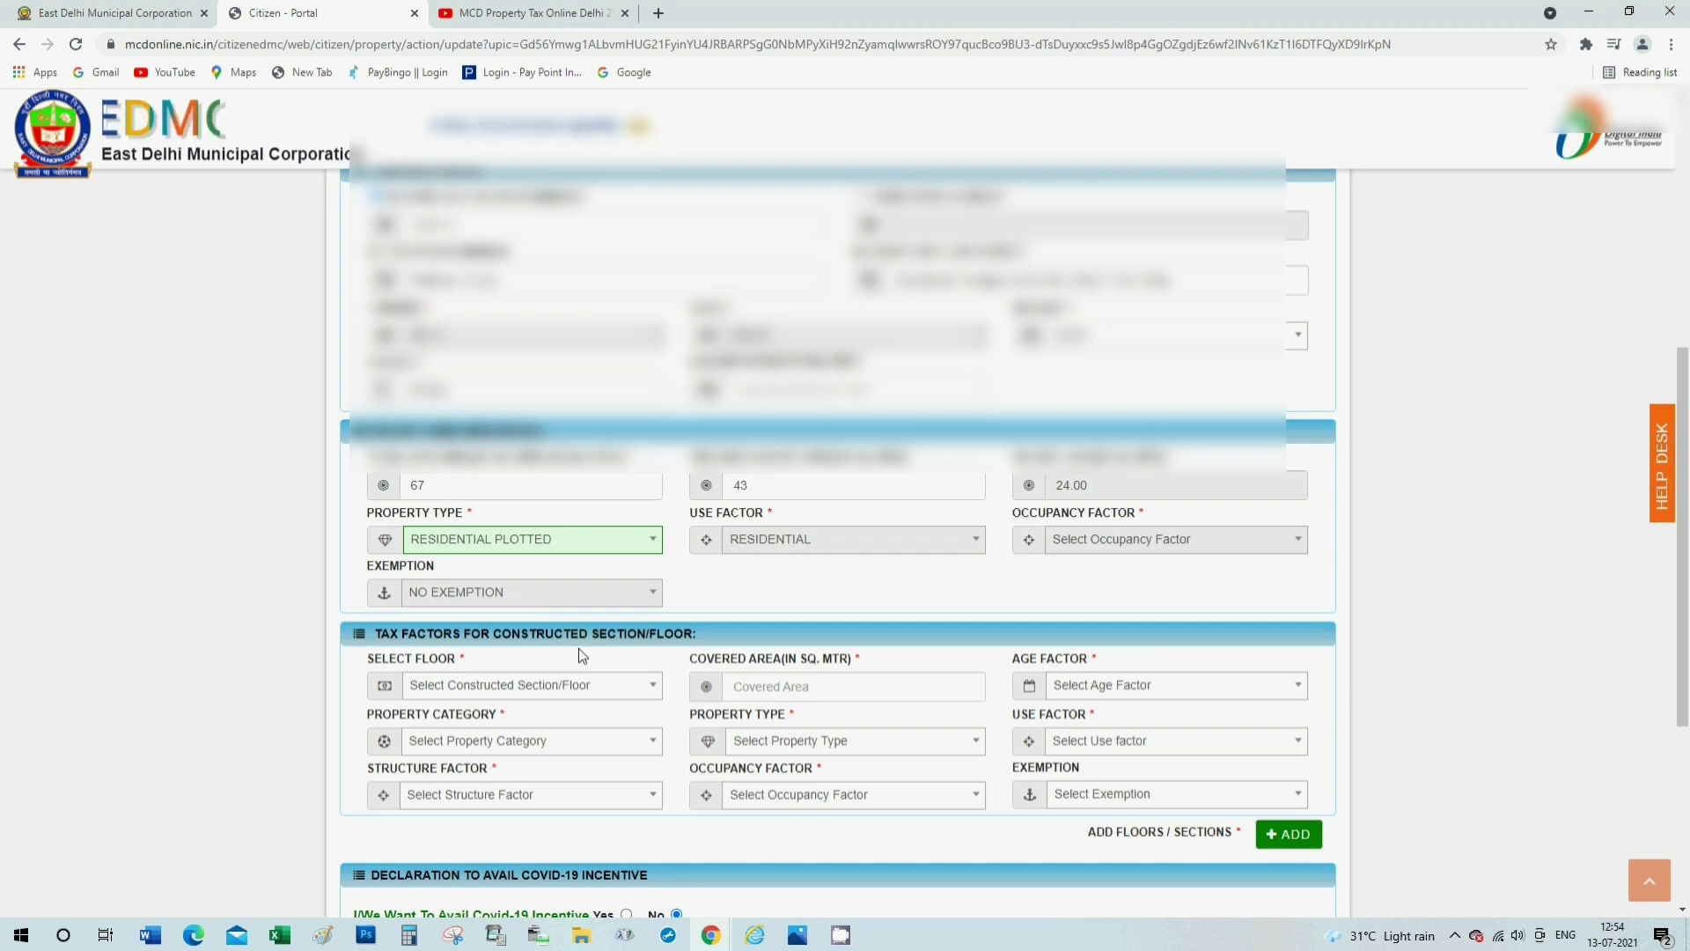
Choose GROUND FLOOR with 43 sq. m covered area and age factor 01/04/2000 - 31/03/2020.
click(466, 695)
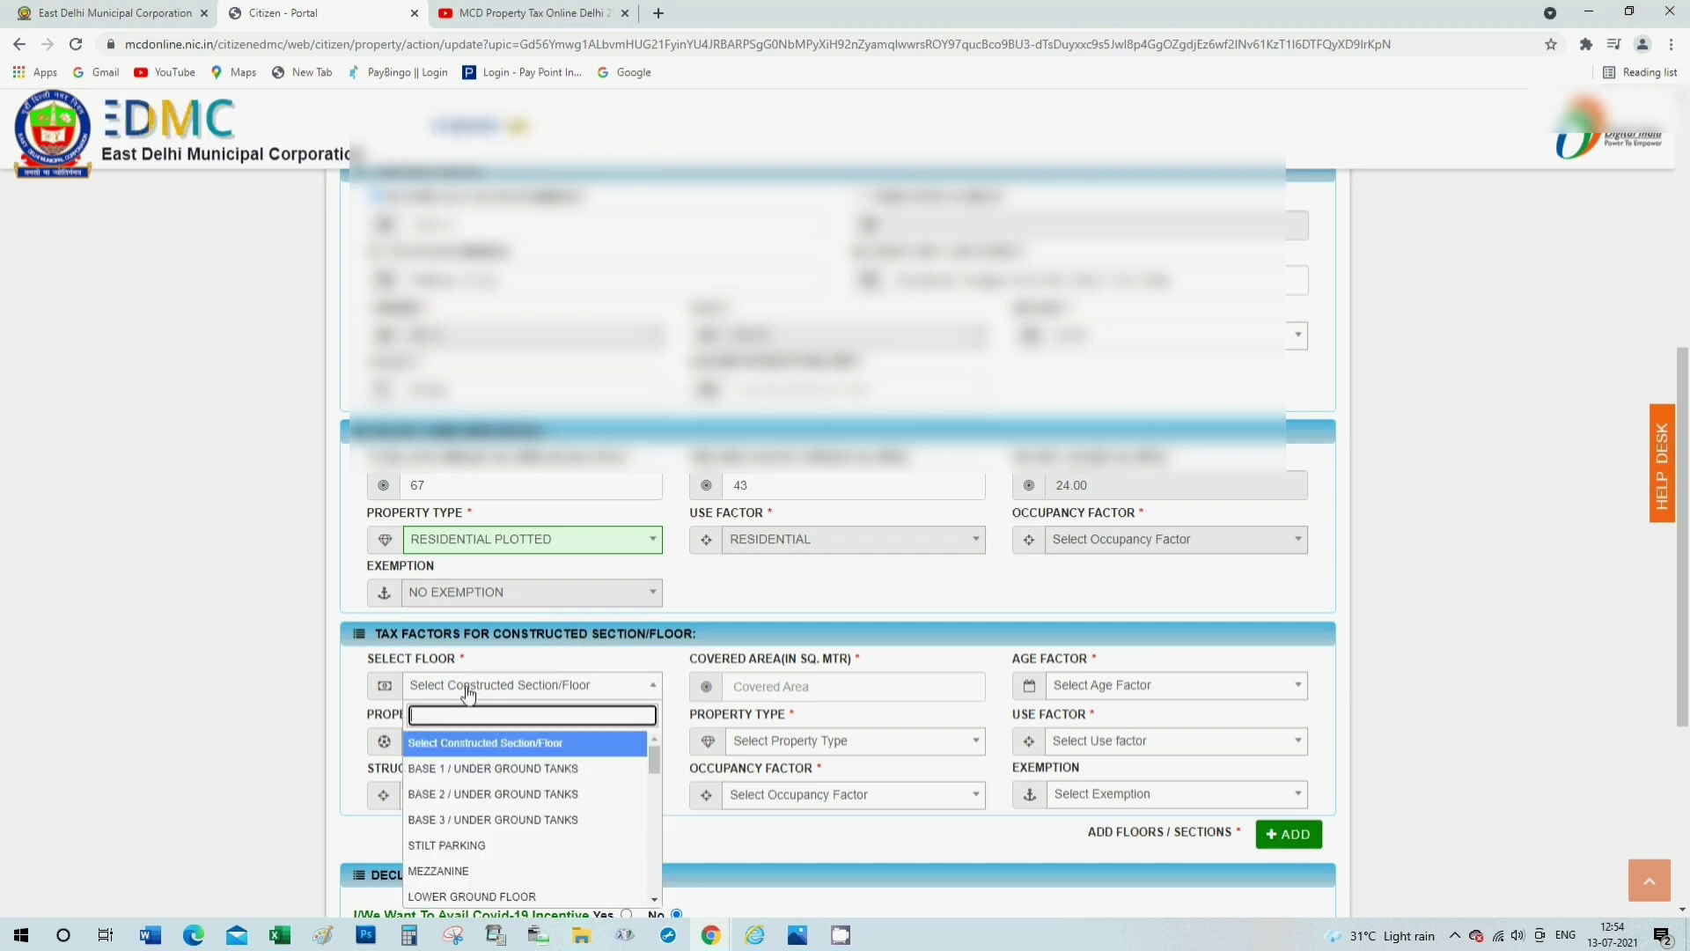
scroll(486, 823, down, 1)
scroll(486, 823, down, 1)
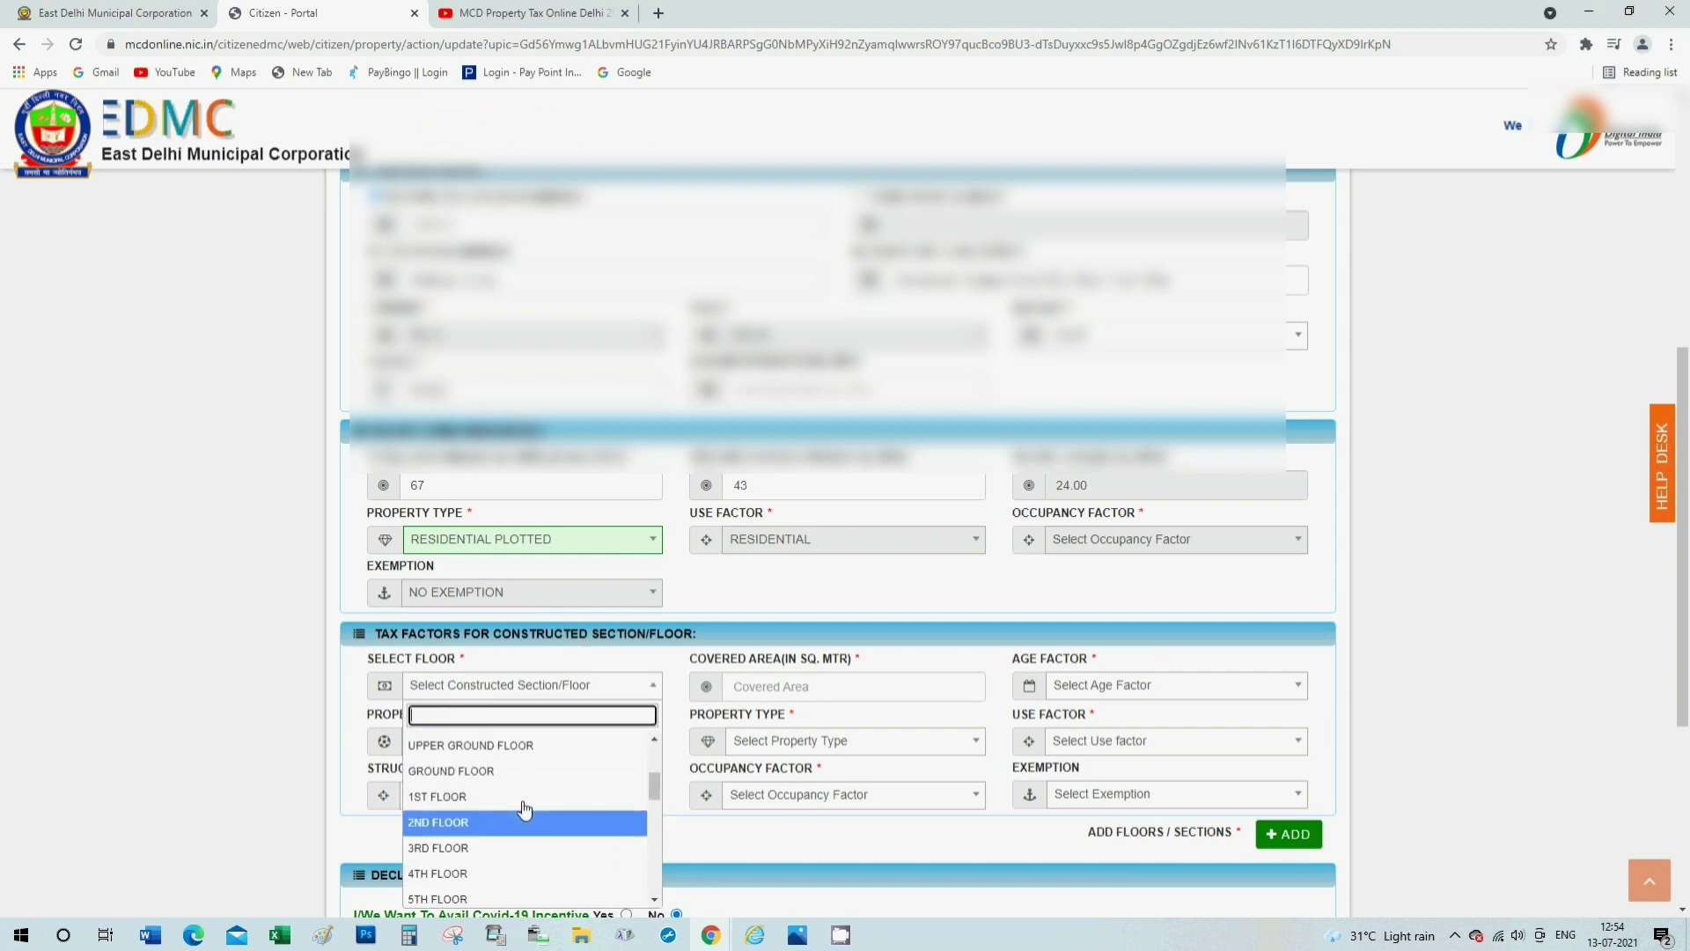
click(477, 773)
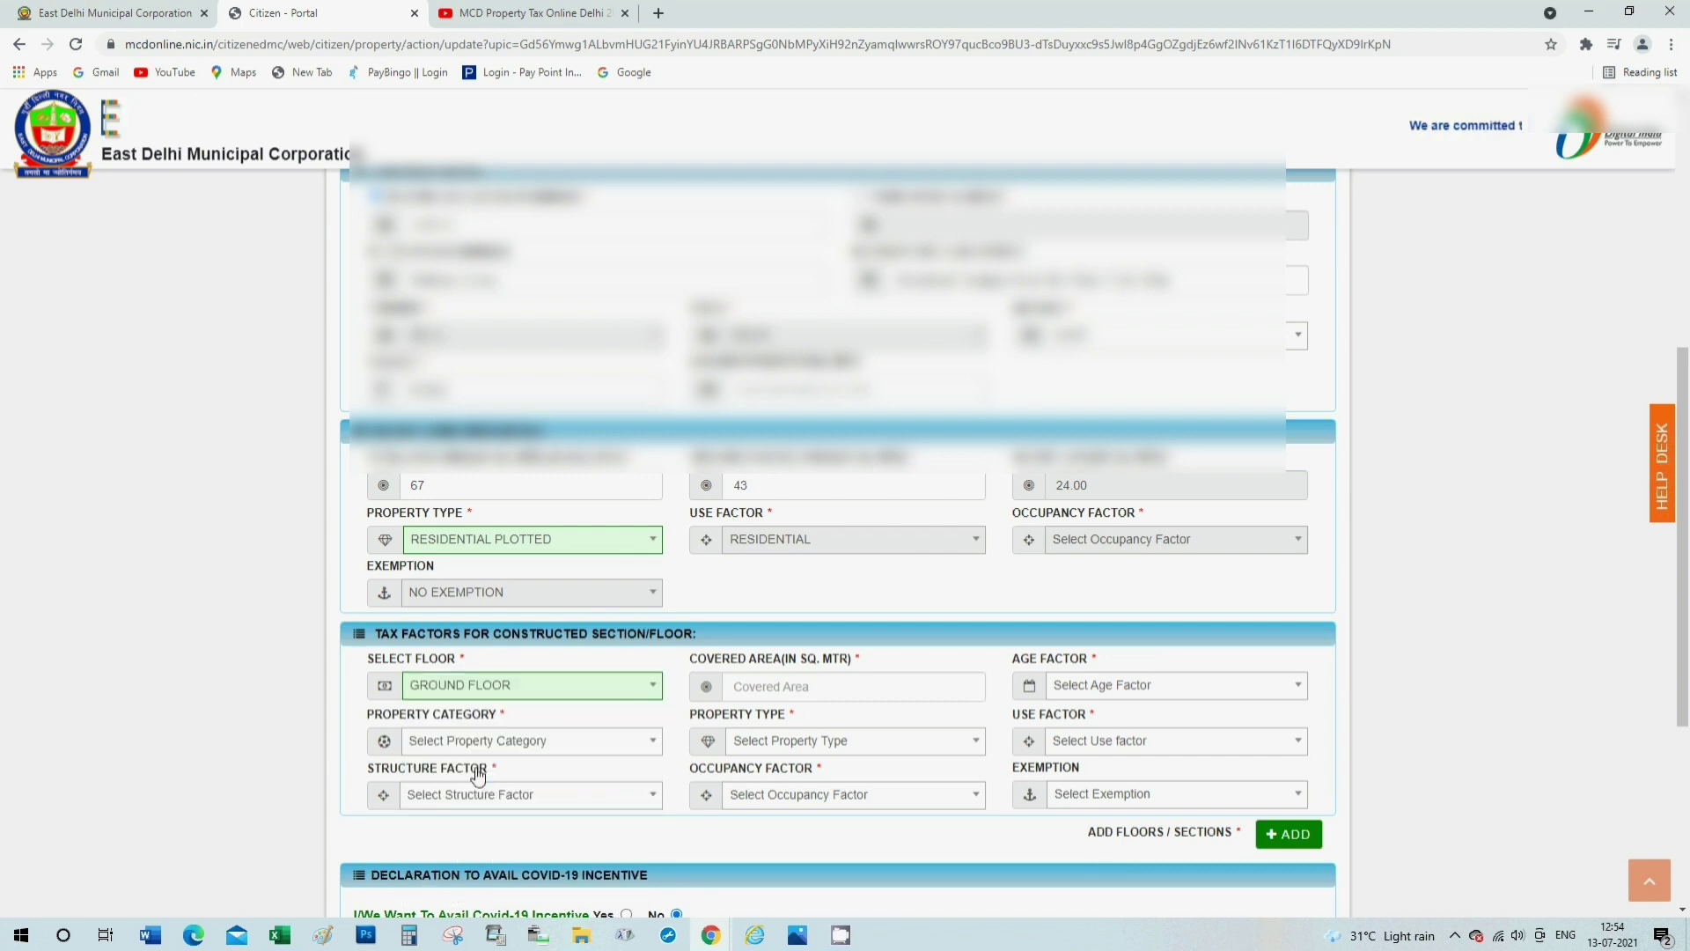
click(774, 687)
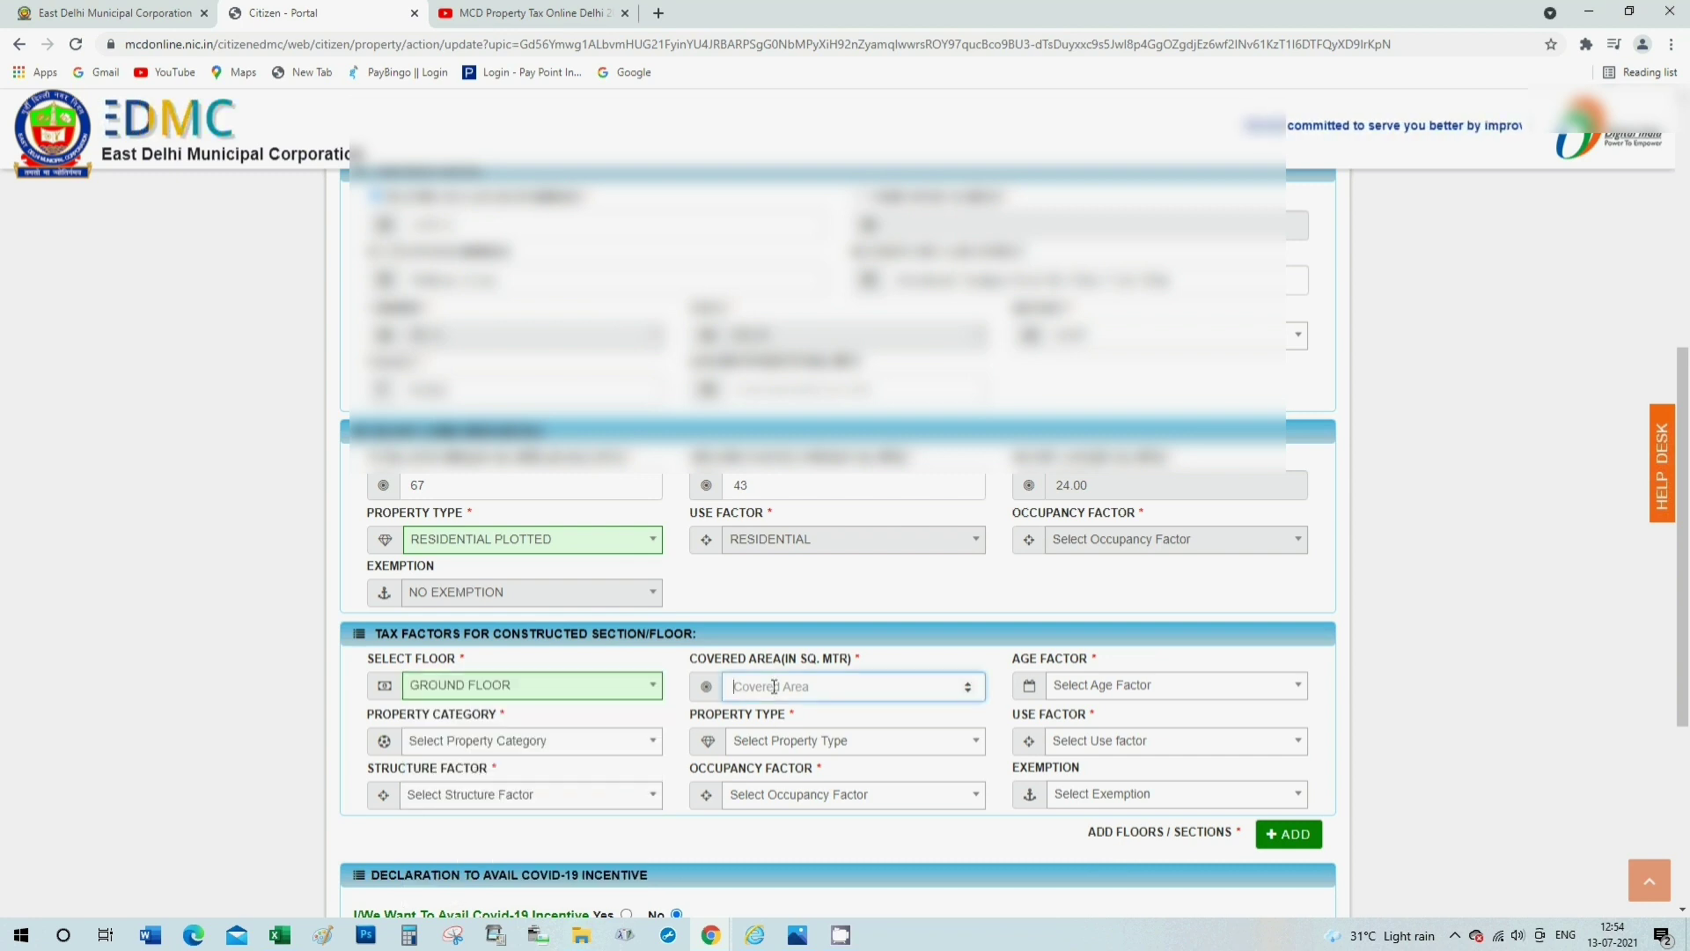
text(43)
key(Tab)
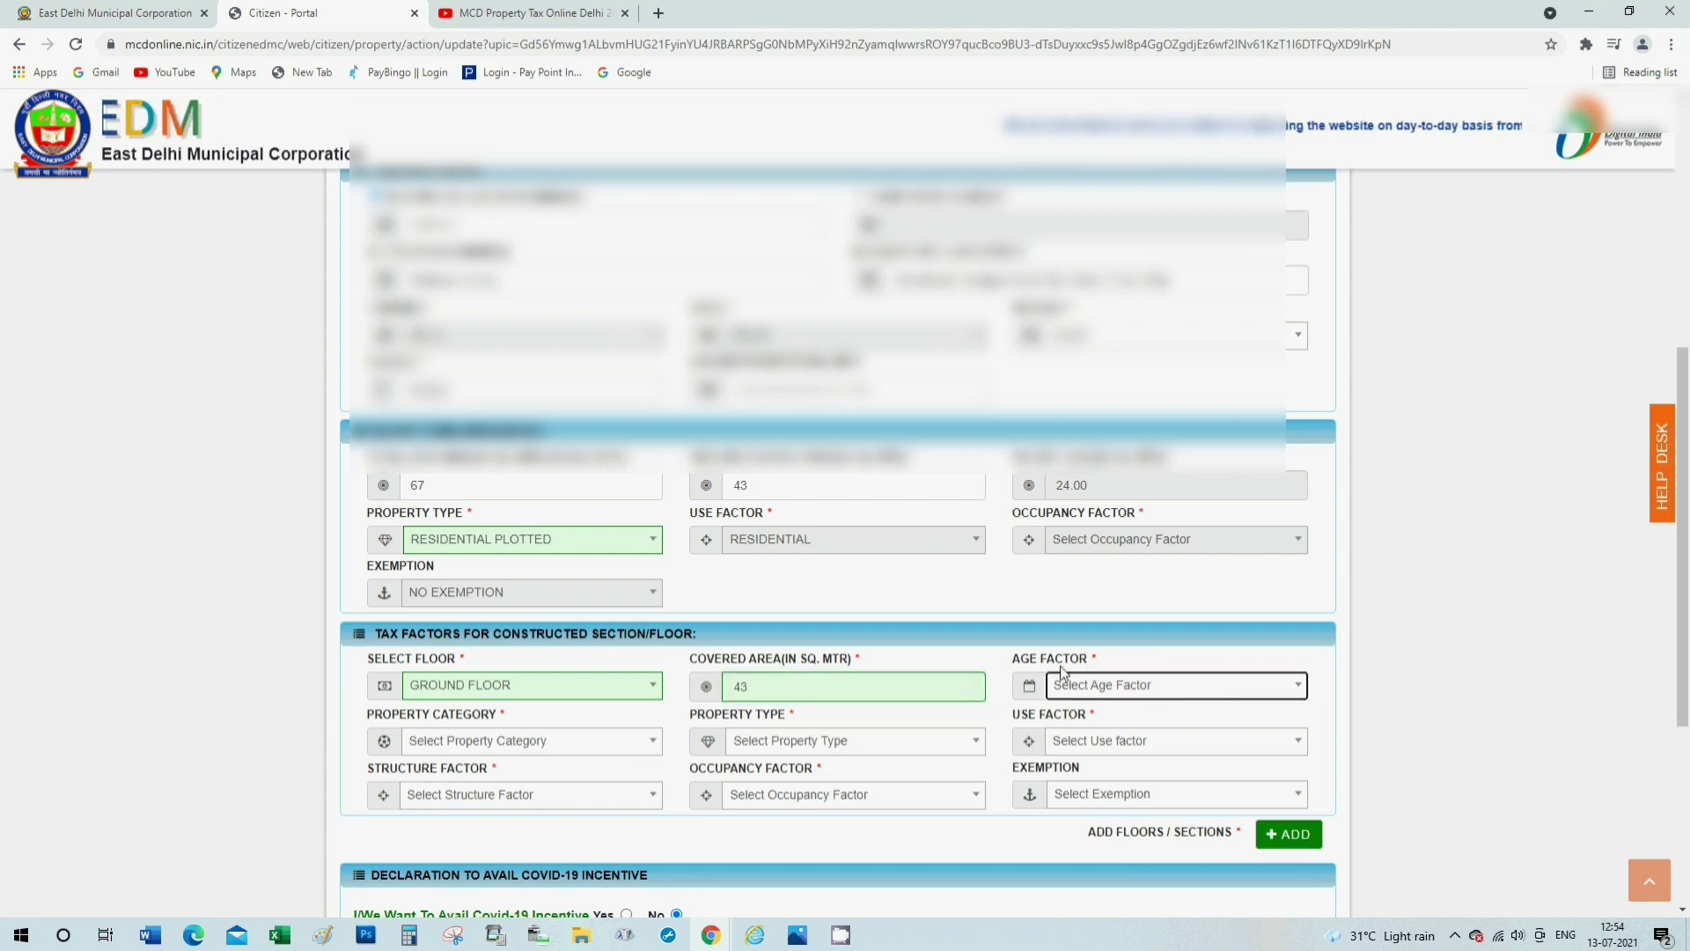
click(1209, 699)
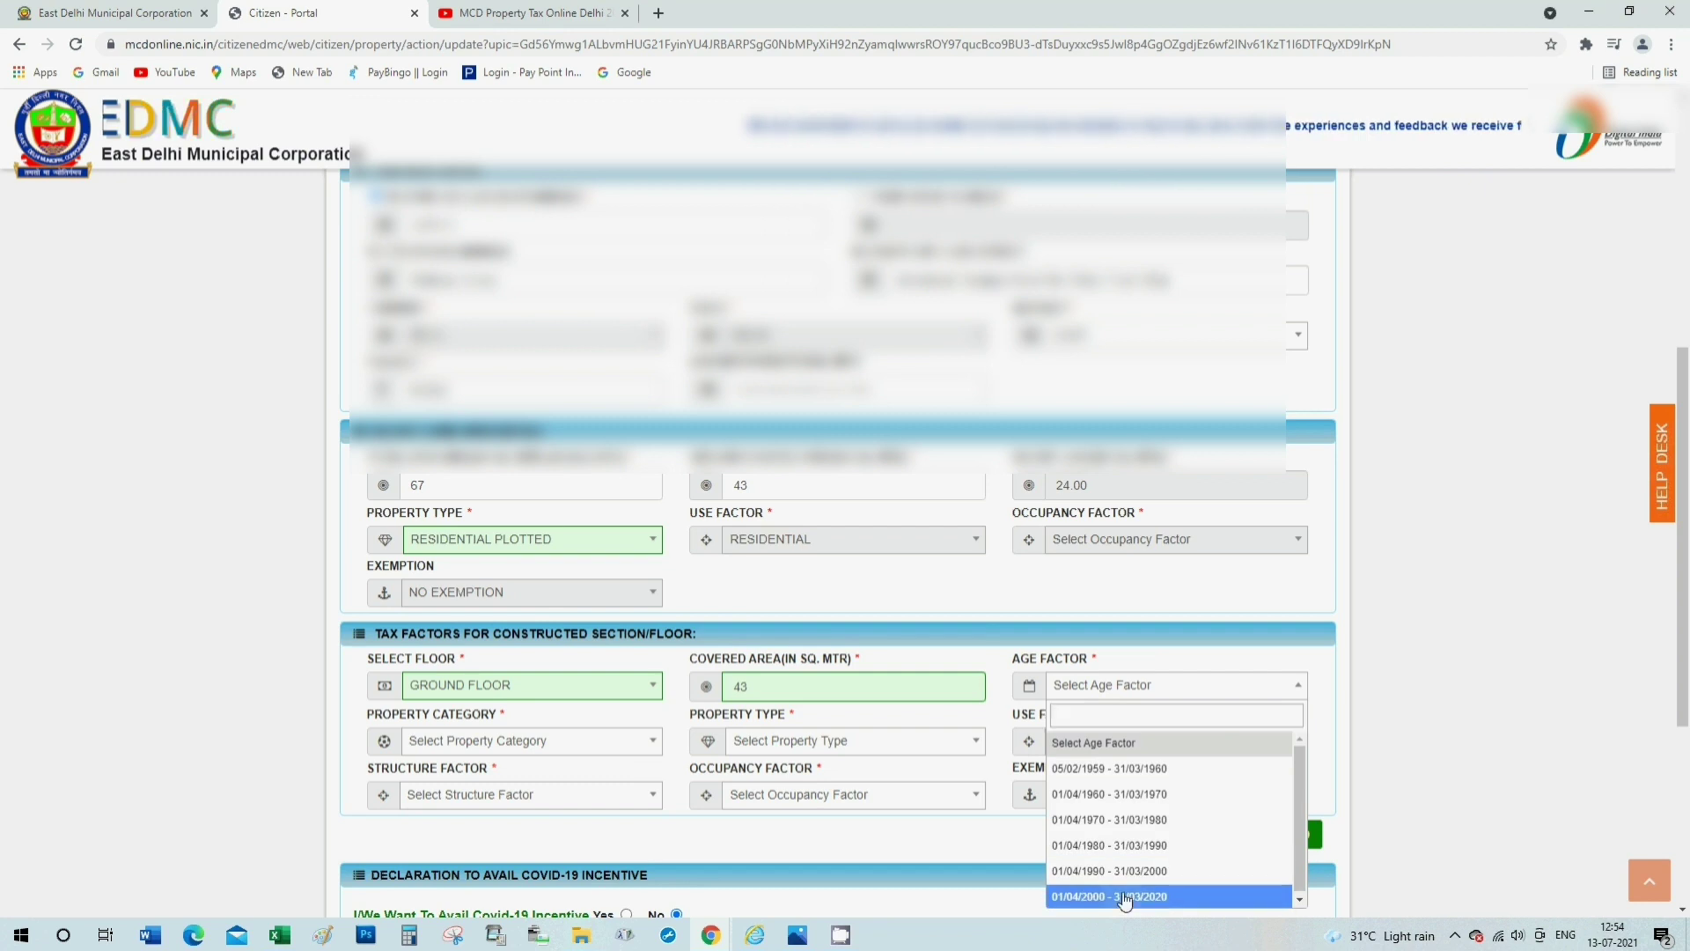
click(1135, 895)
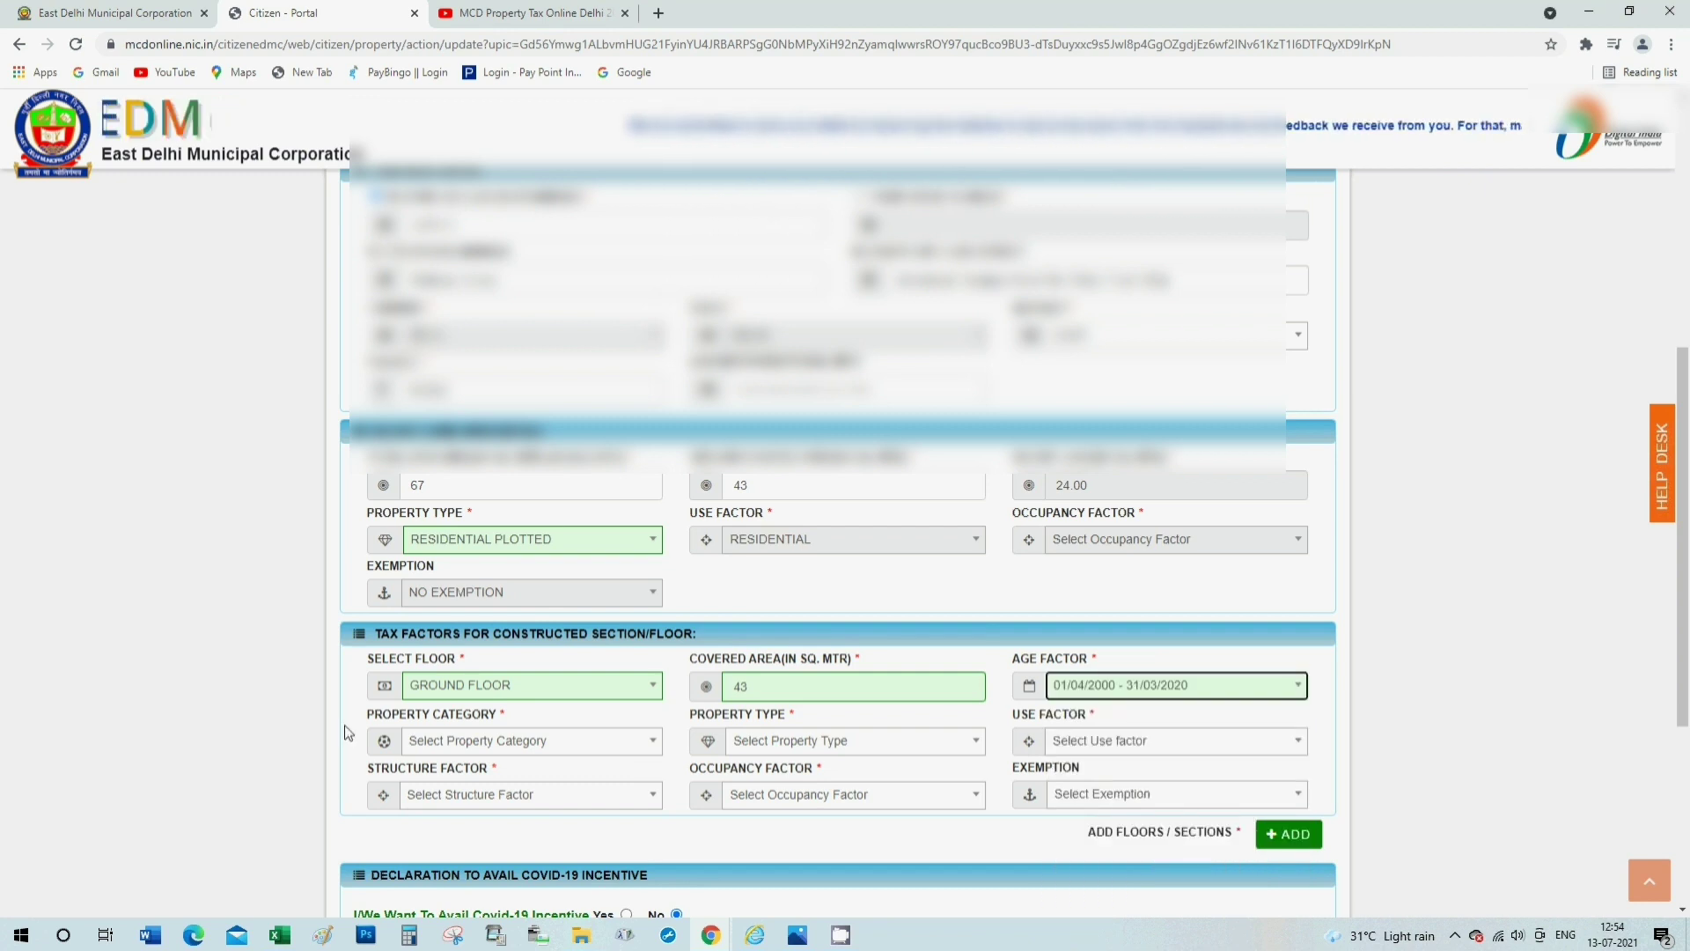
Set the ground floor to RESIDENTIAL category, RESIDENTIAL PLOTTED type and PUCCA structure.
click(448, 744)
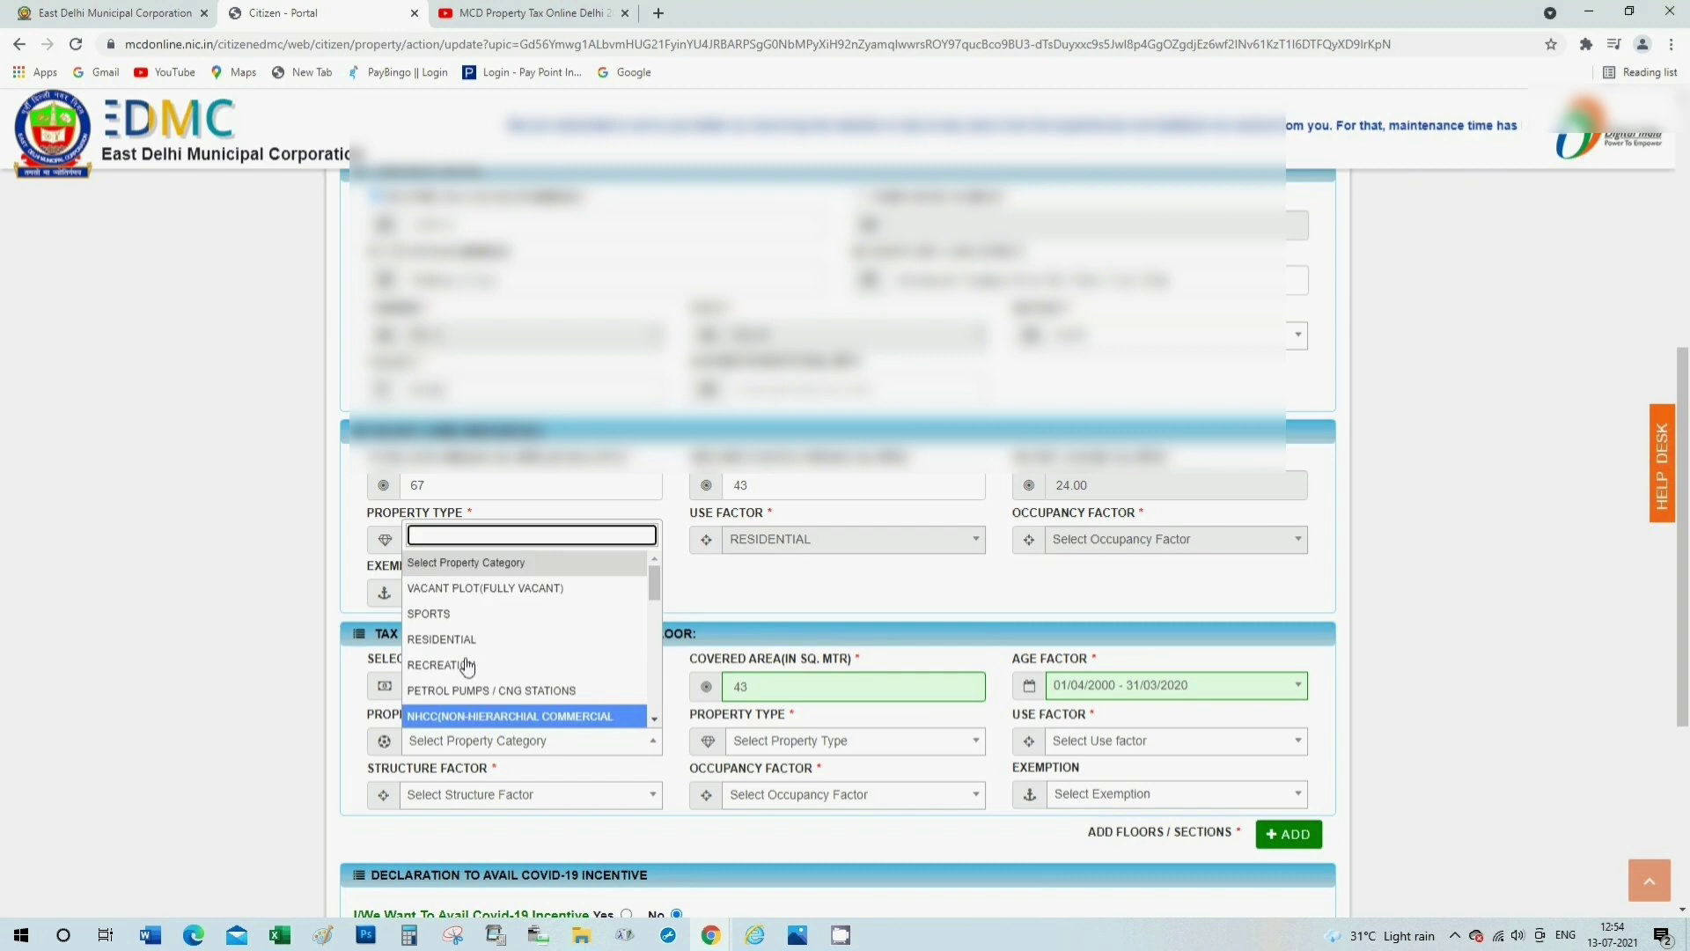
click(442, 639)
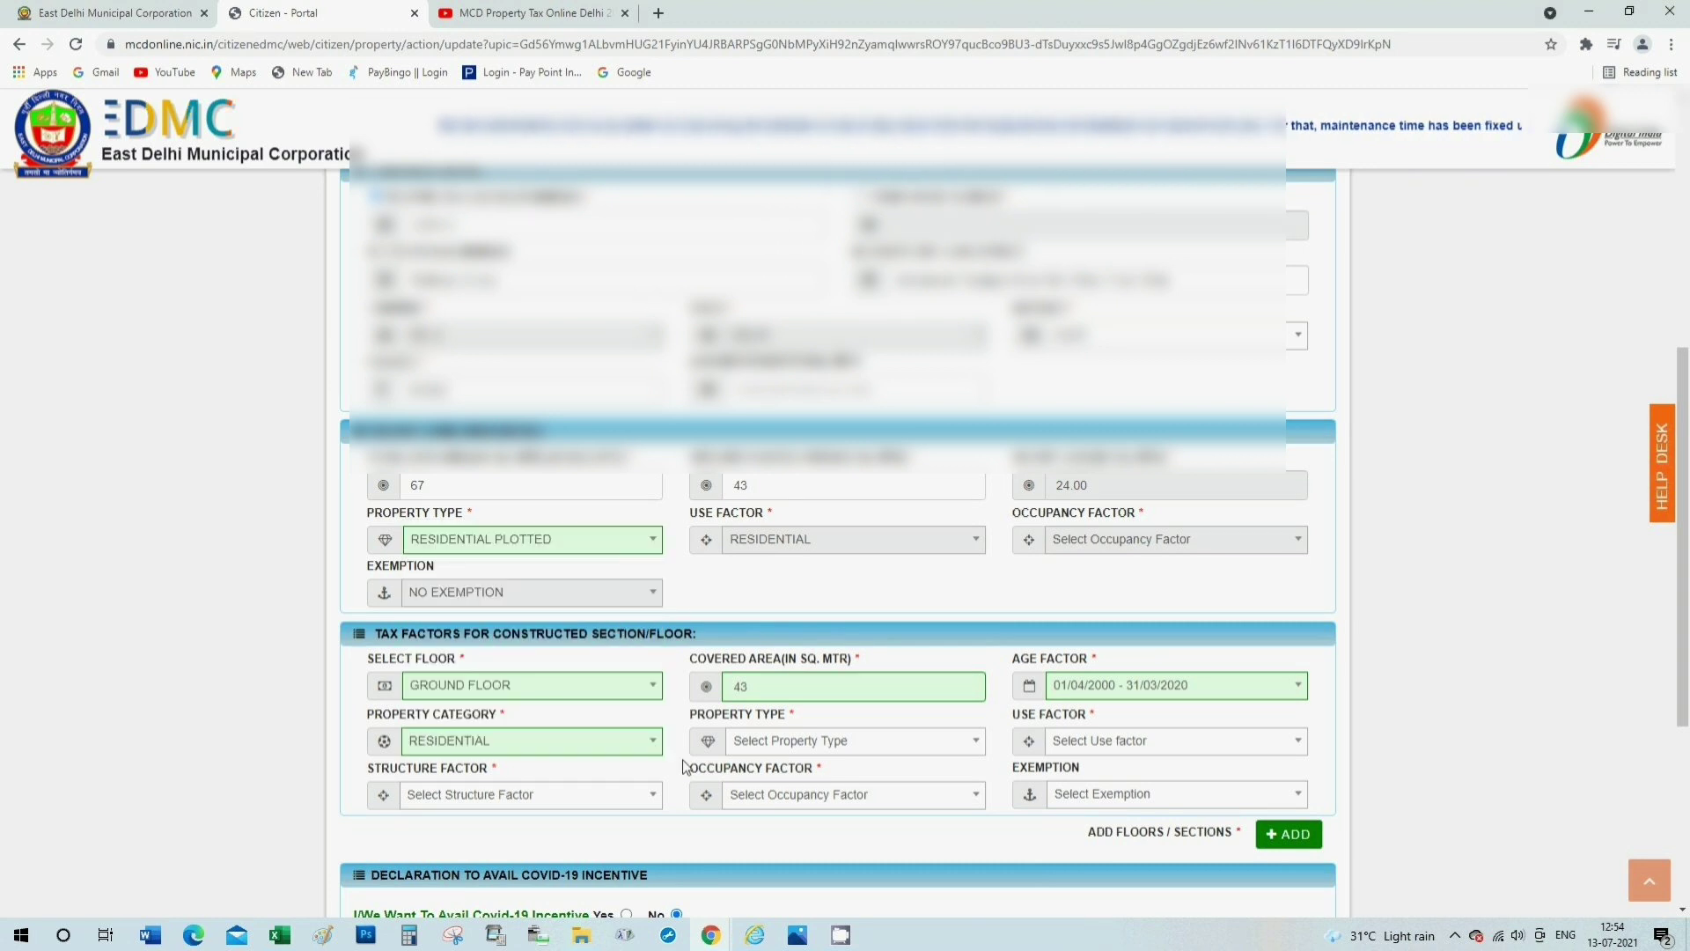
click(779, 749)
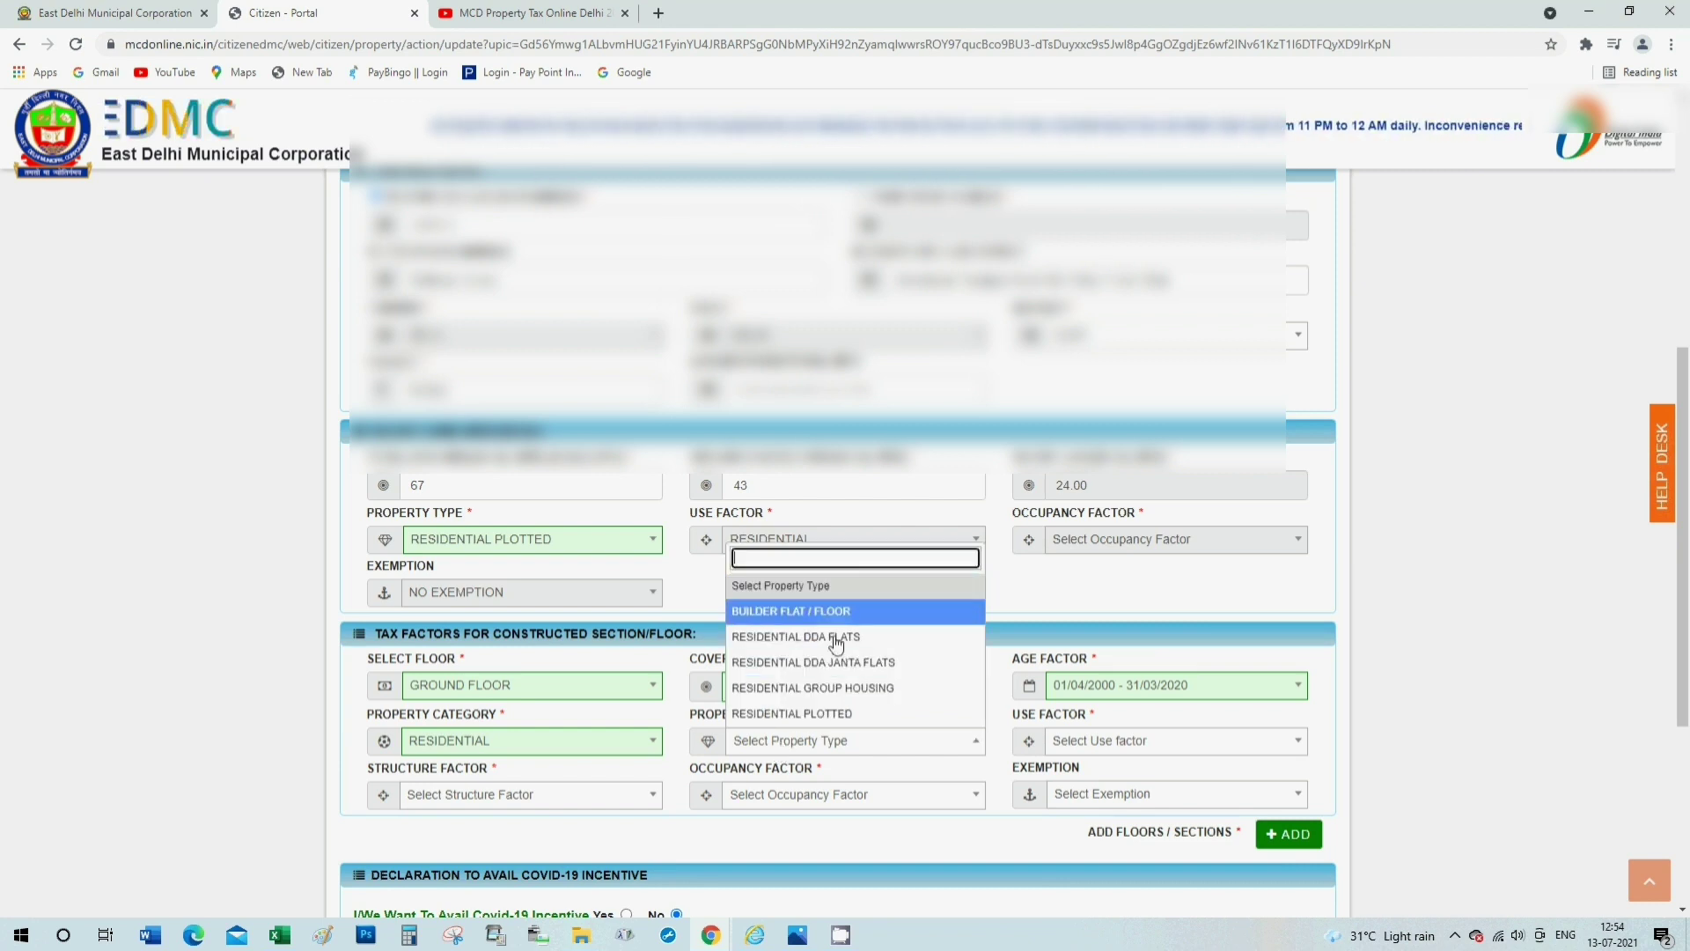
click(819, 713)
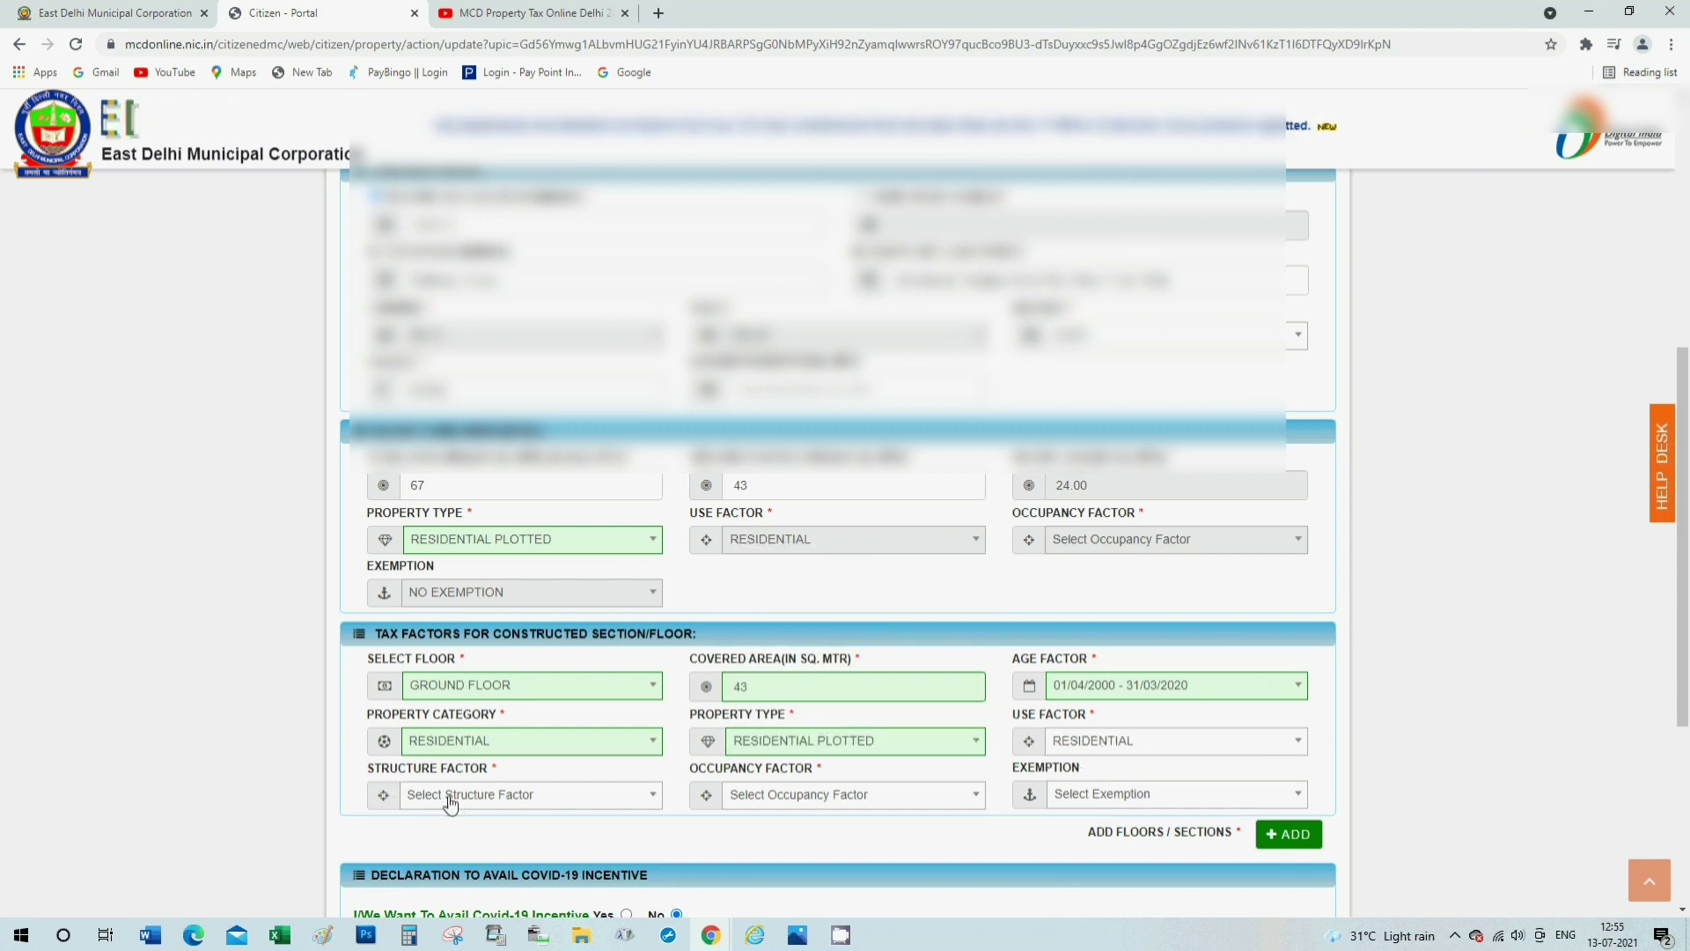
click(486, 796)
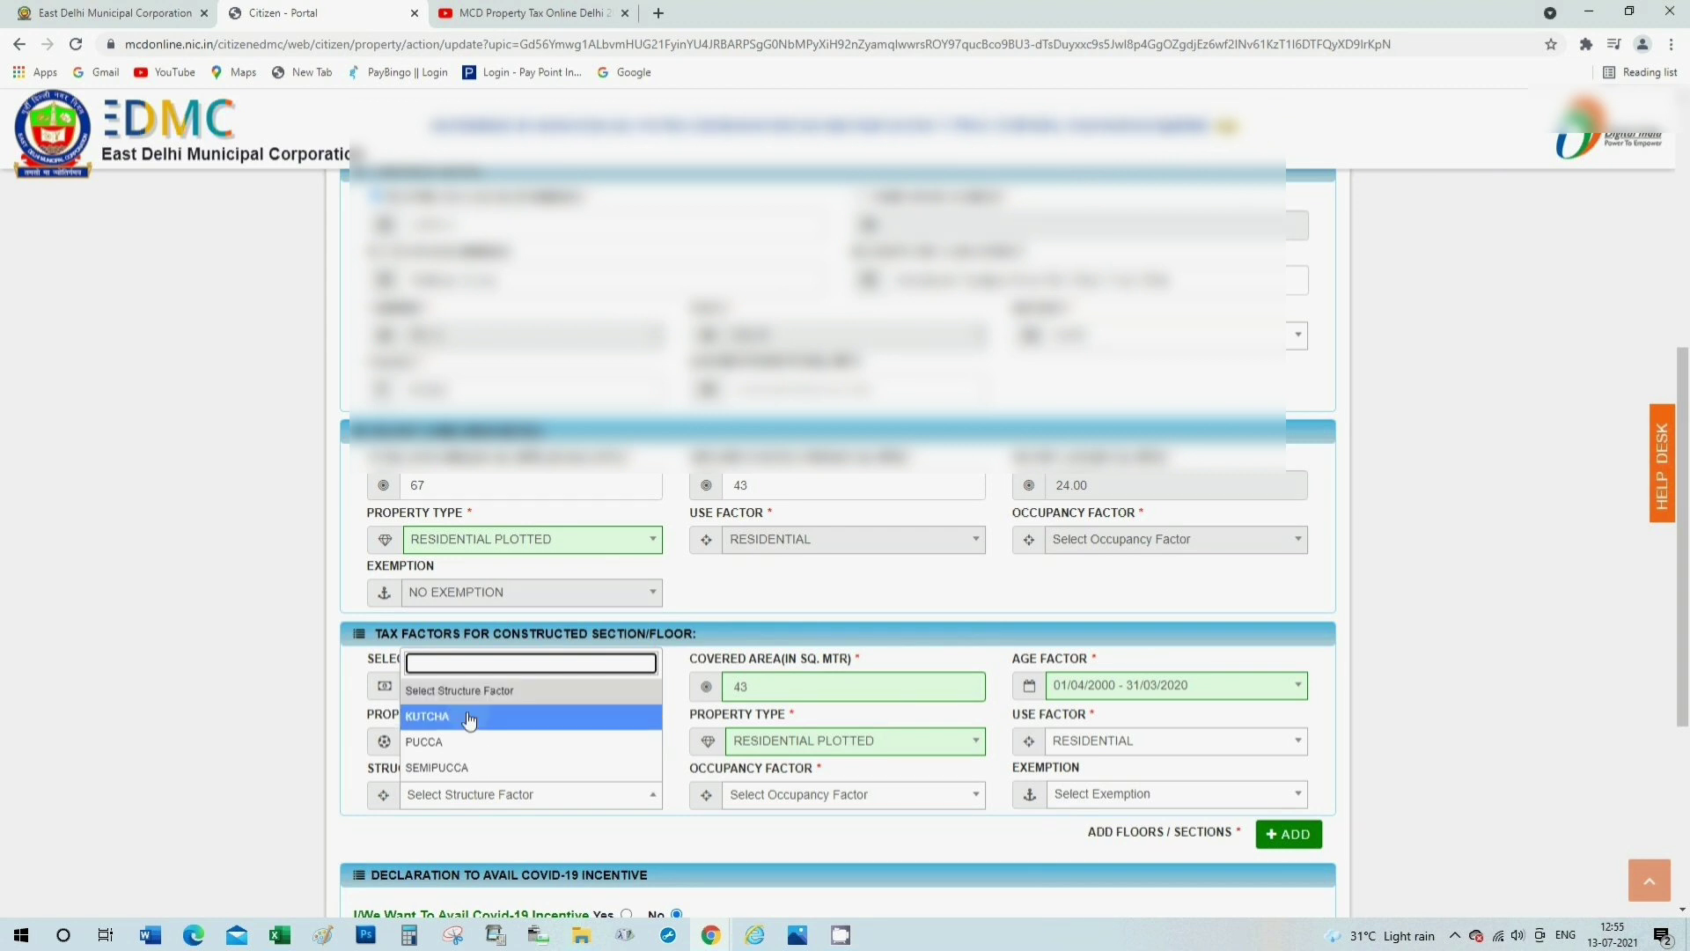
click(436, 742)
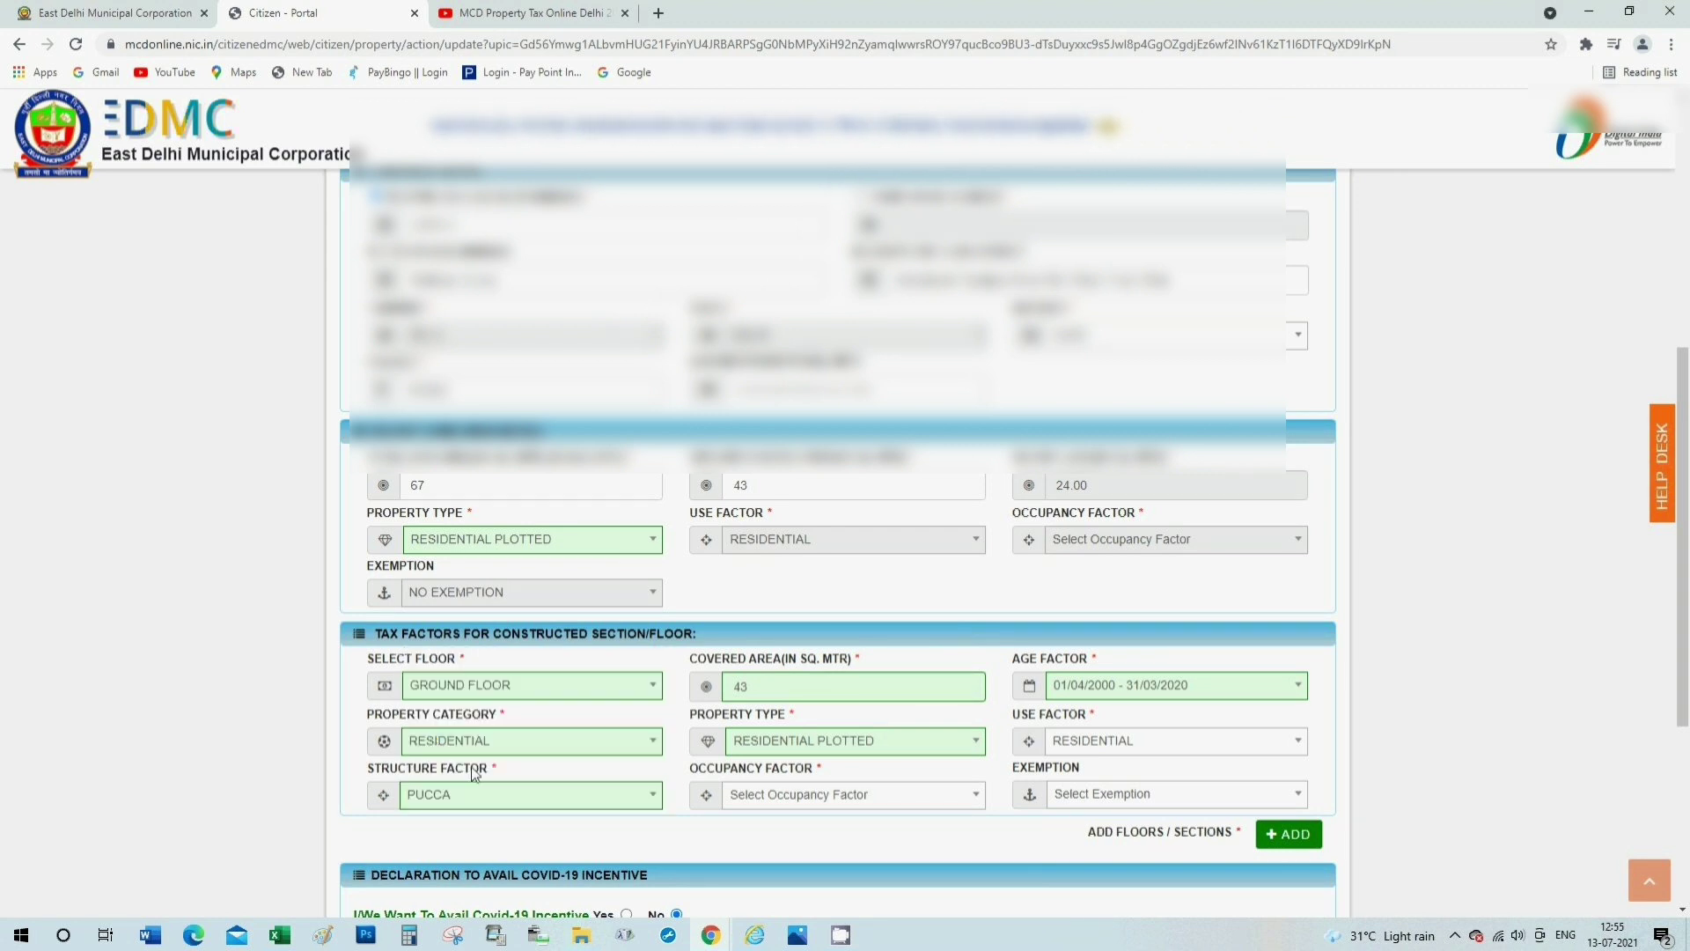
Set ground floor occupancy to RESIDENTIAL-SELF OCCUPIED and exemption to NO EXEMPTION.
click(784, 796)
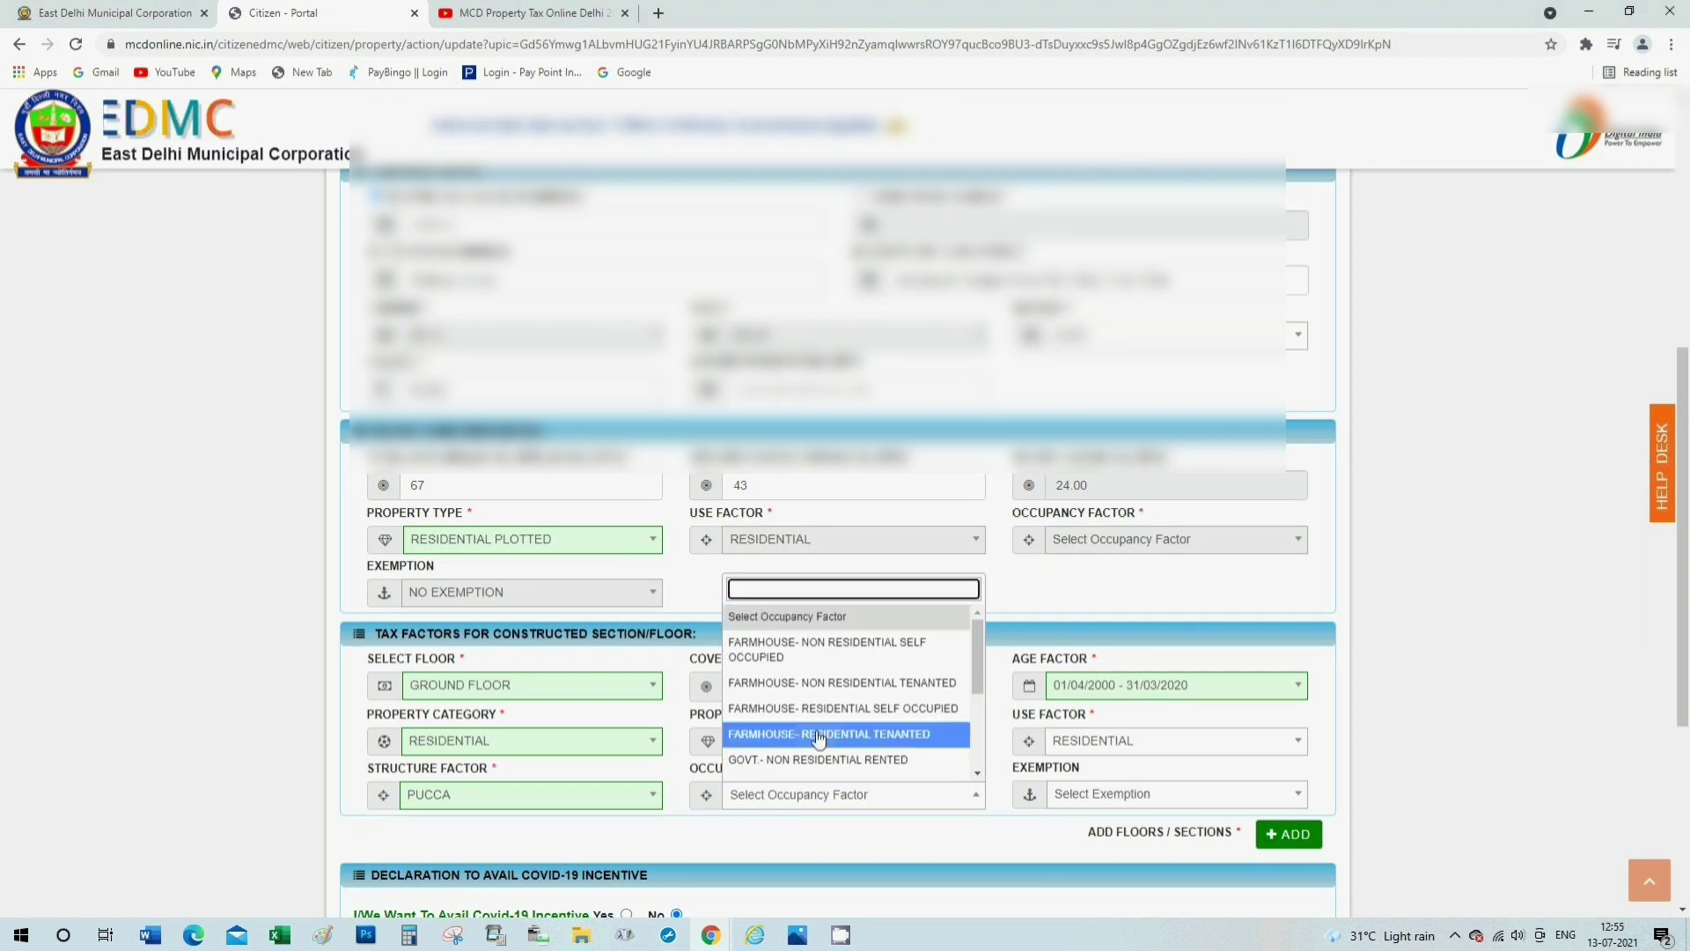
scroll(836, 731, down, 1)
scroll(849, 726, down, 1)
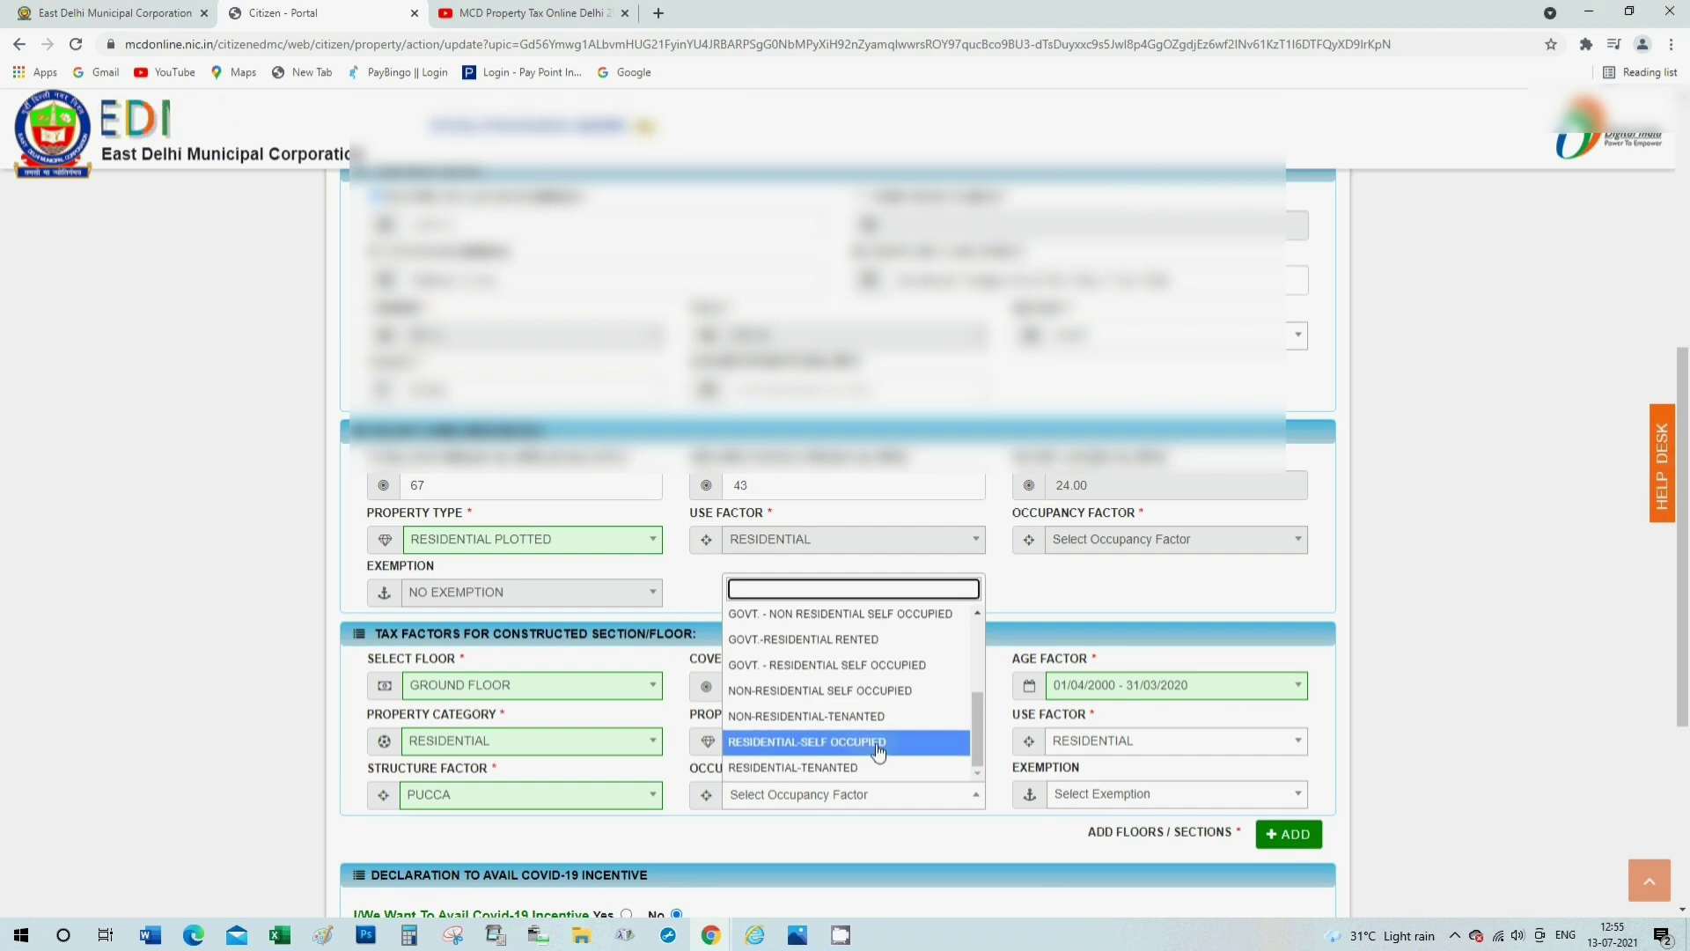
click(879, 745)
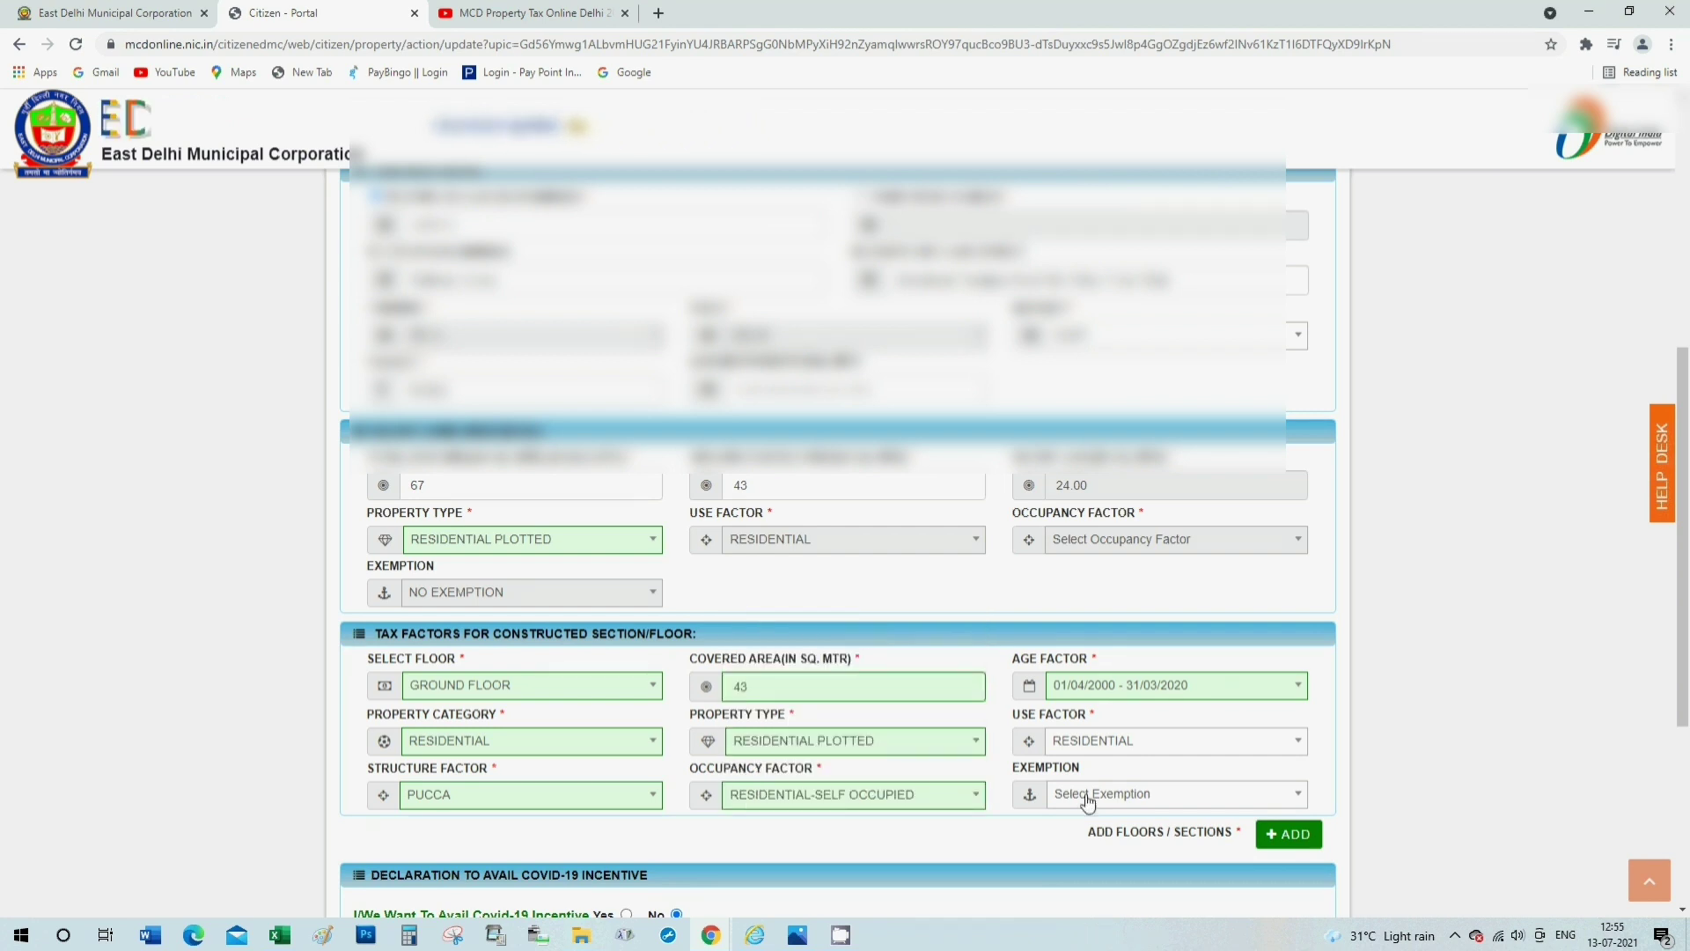
click(1096, 796)
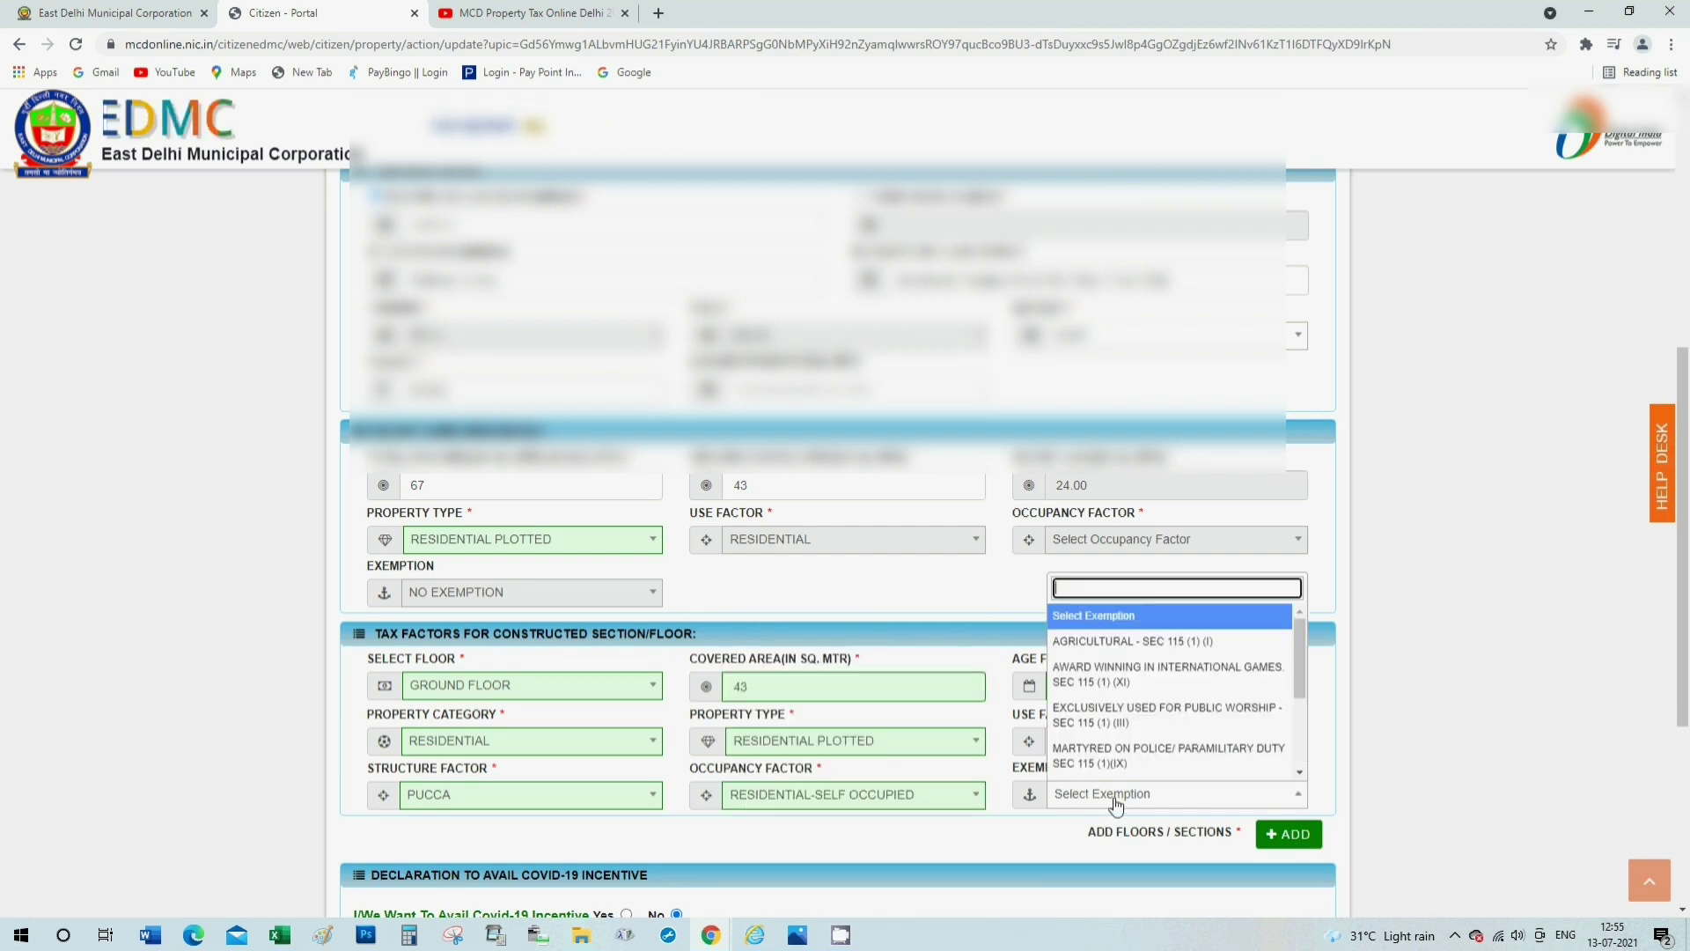
scroll(1176, 741, down, 1)
click(1176, 742)
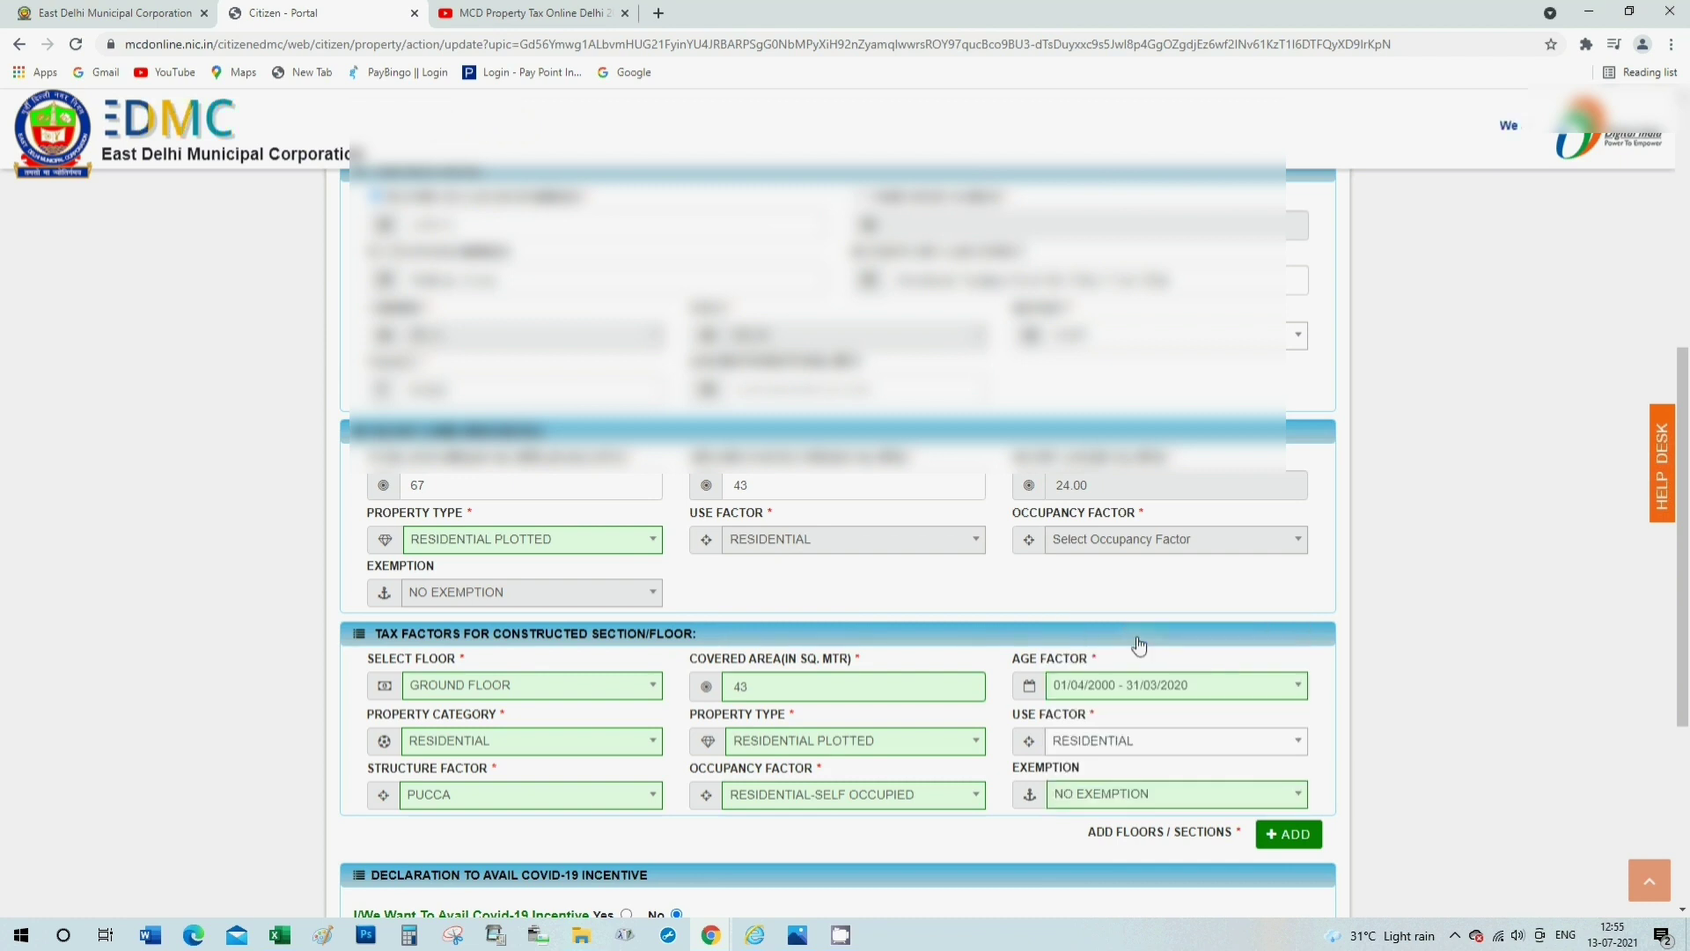
scroll(982, 847, down, 2)
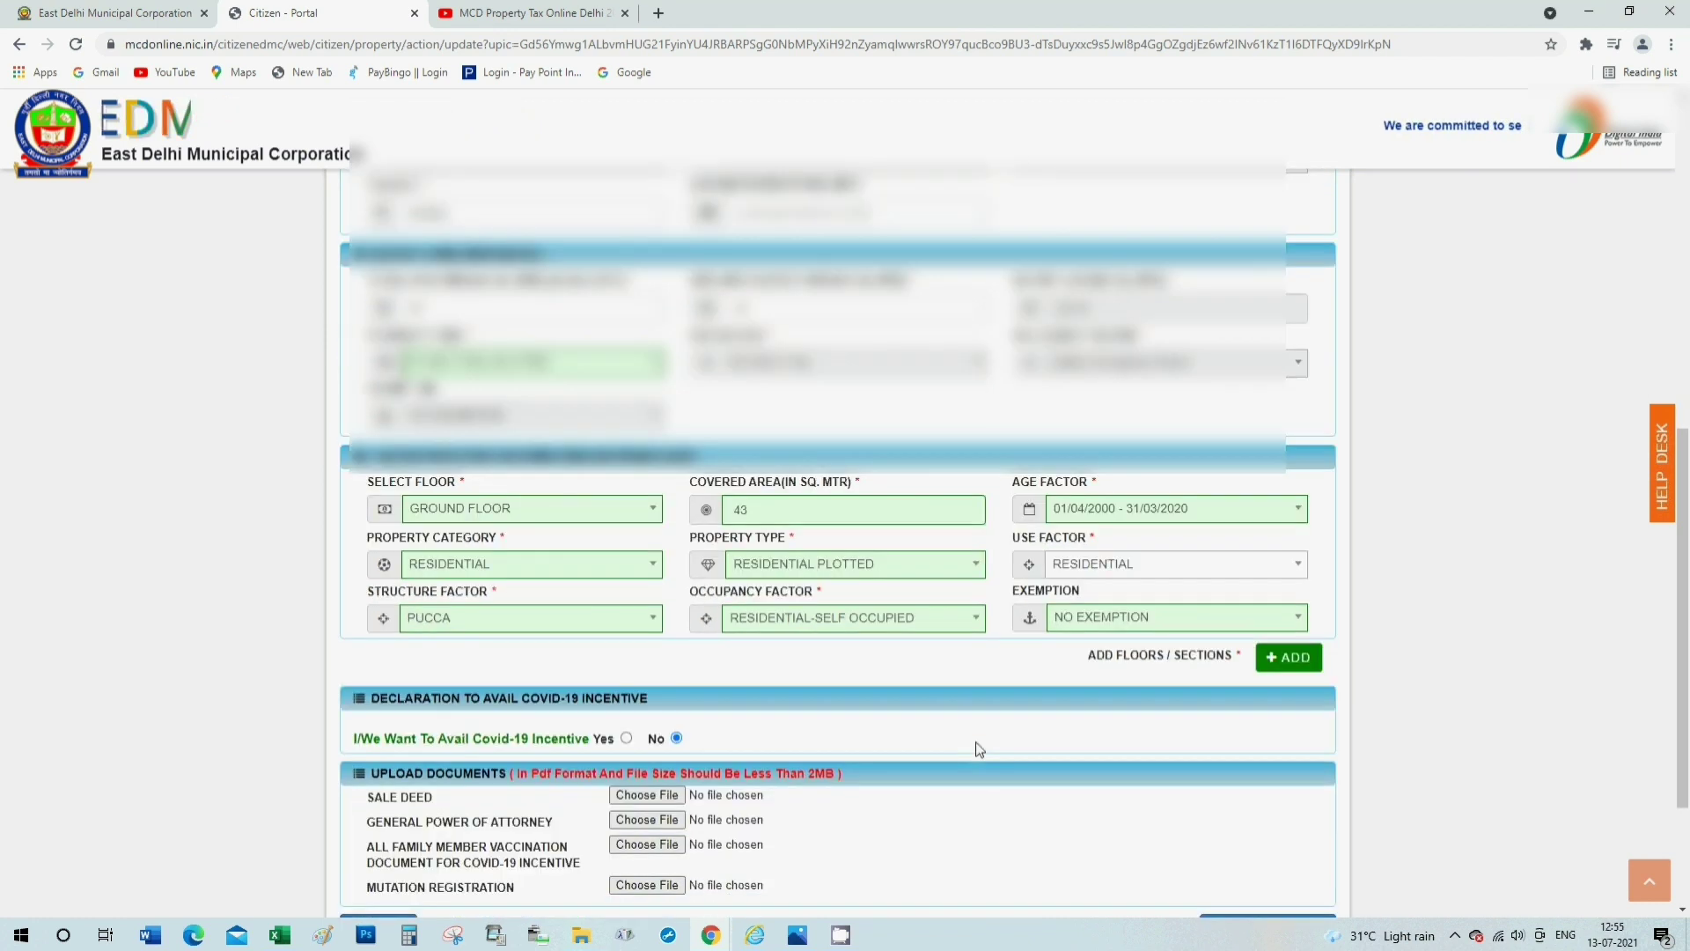
Add a 1ST FLOOR section with 67 sq. m area and age factor 01/04/2000 - 31/03/2020.
scroll(978, 749, down, 1)
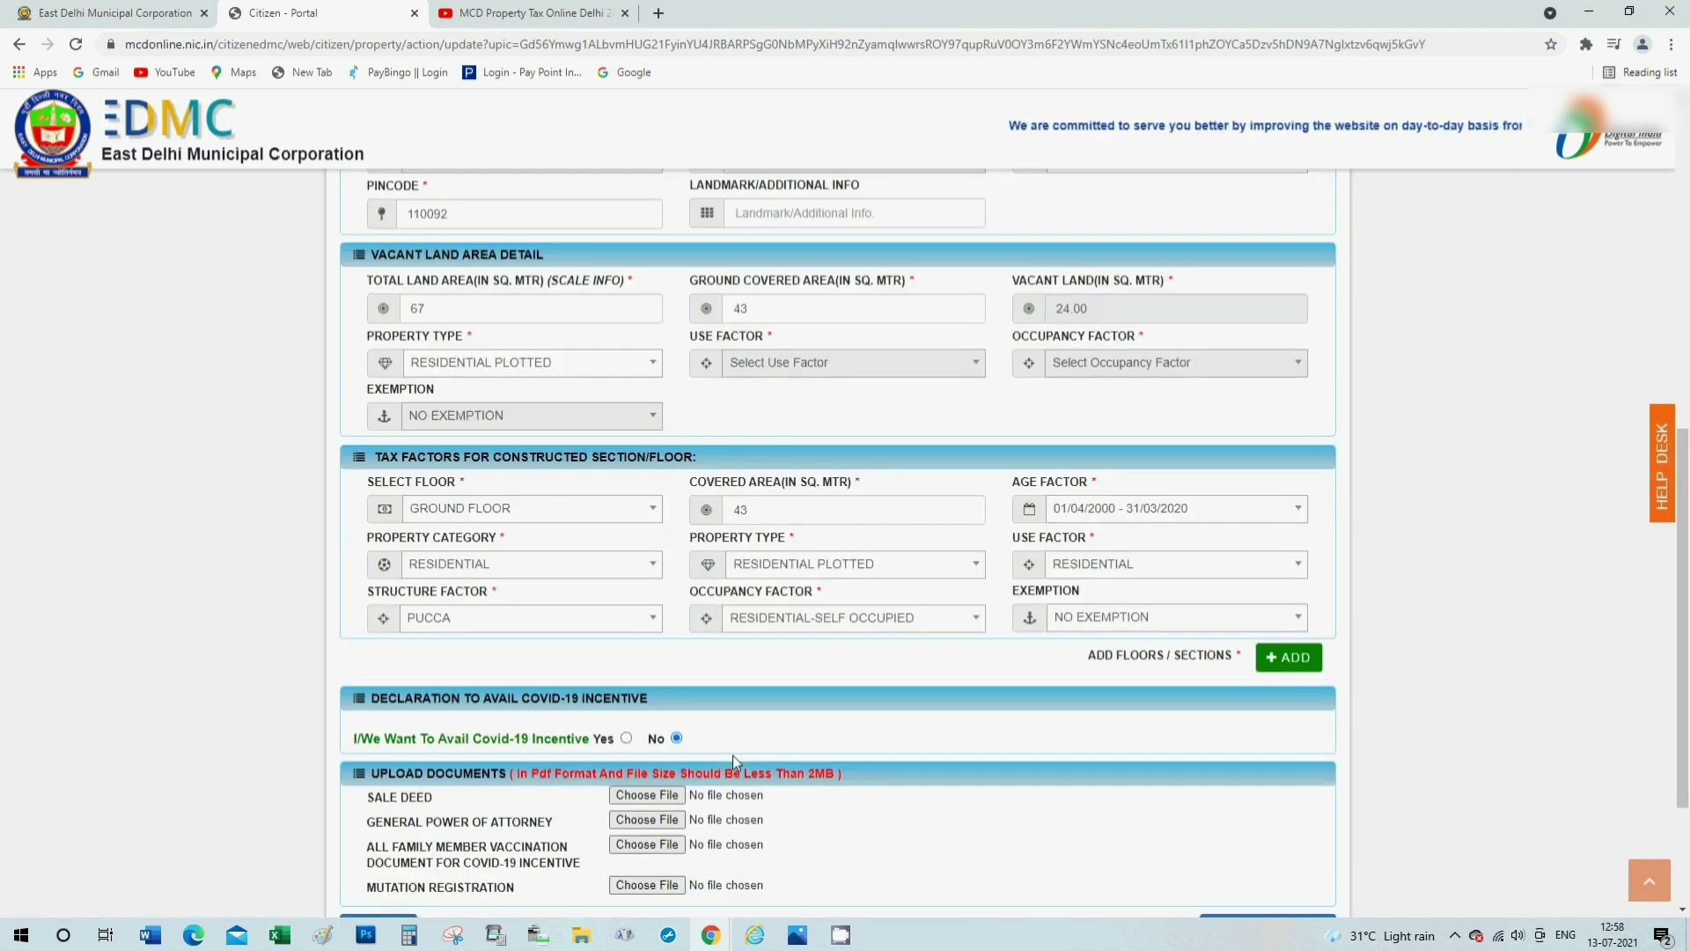
click(1273, 669)
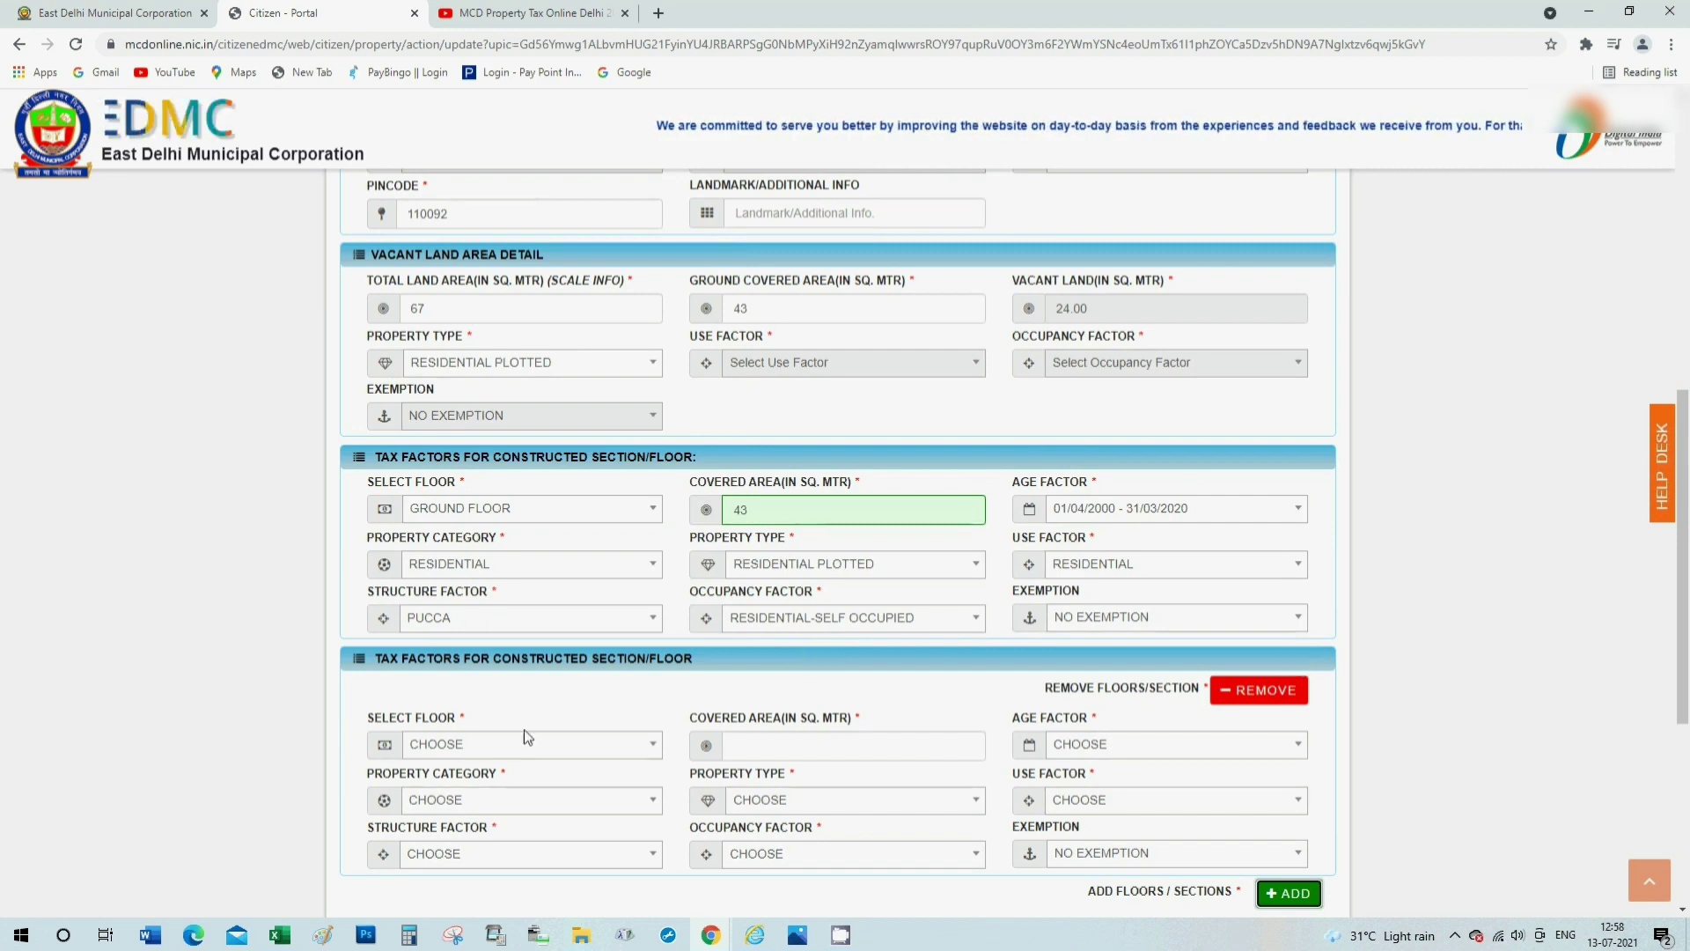
scroll(532, 743, down, 1)
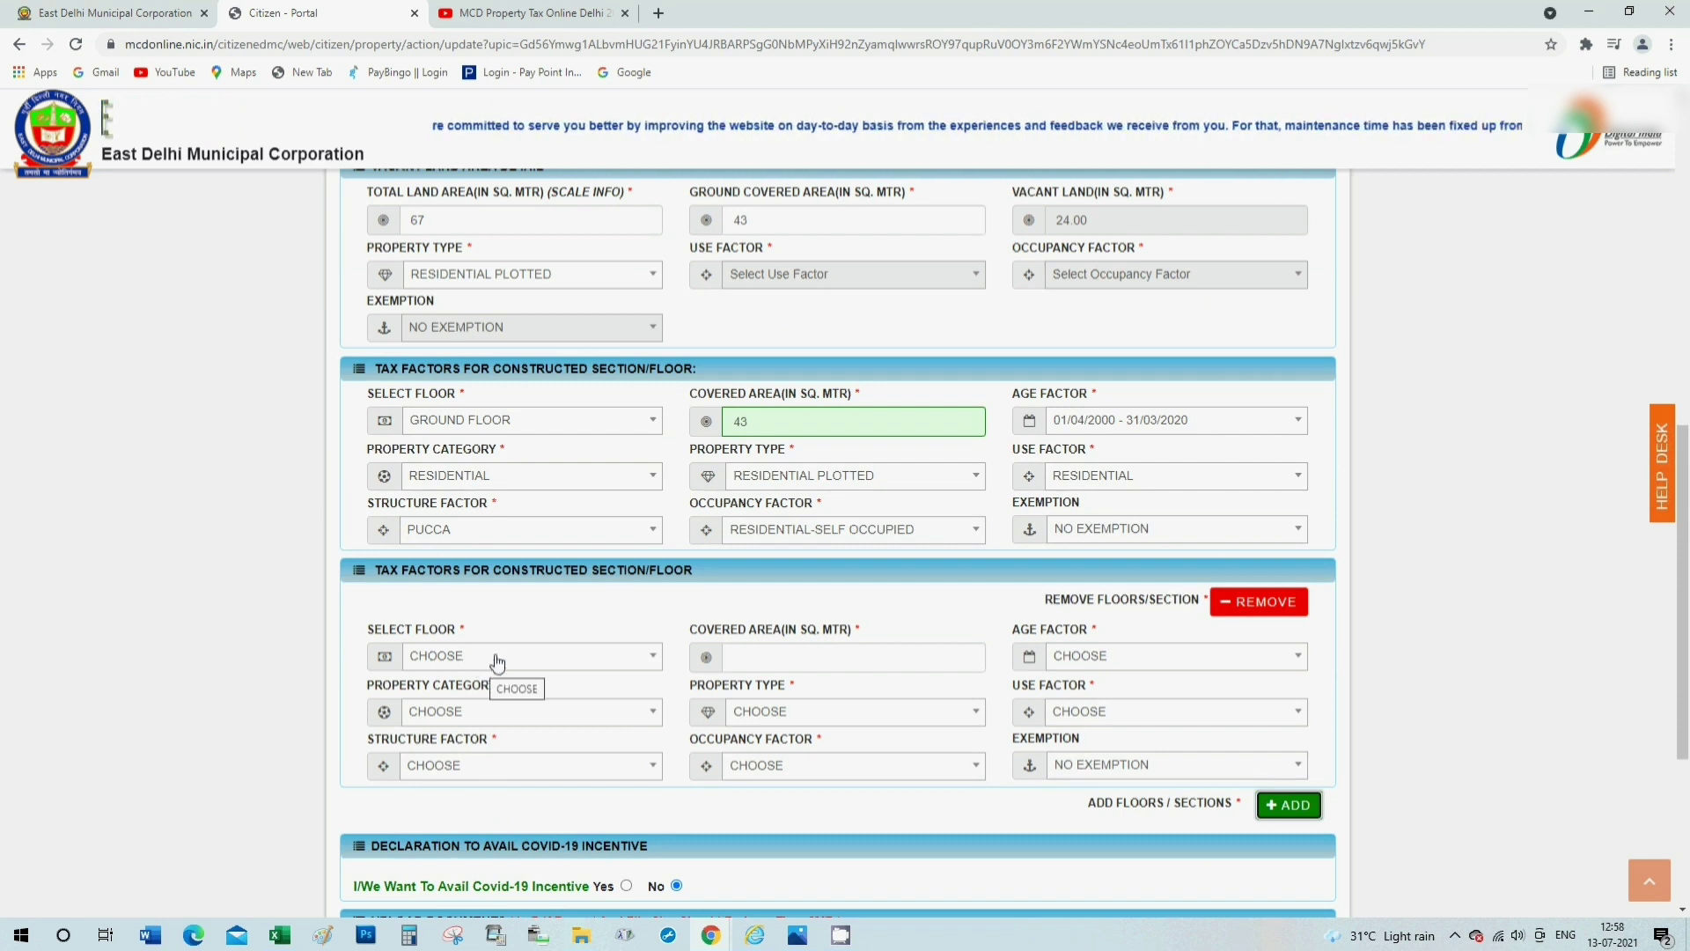
click(496, 659)
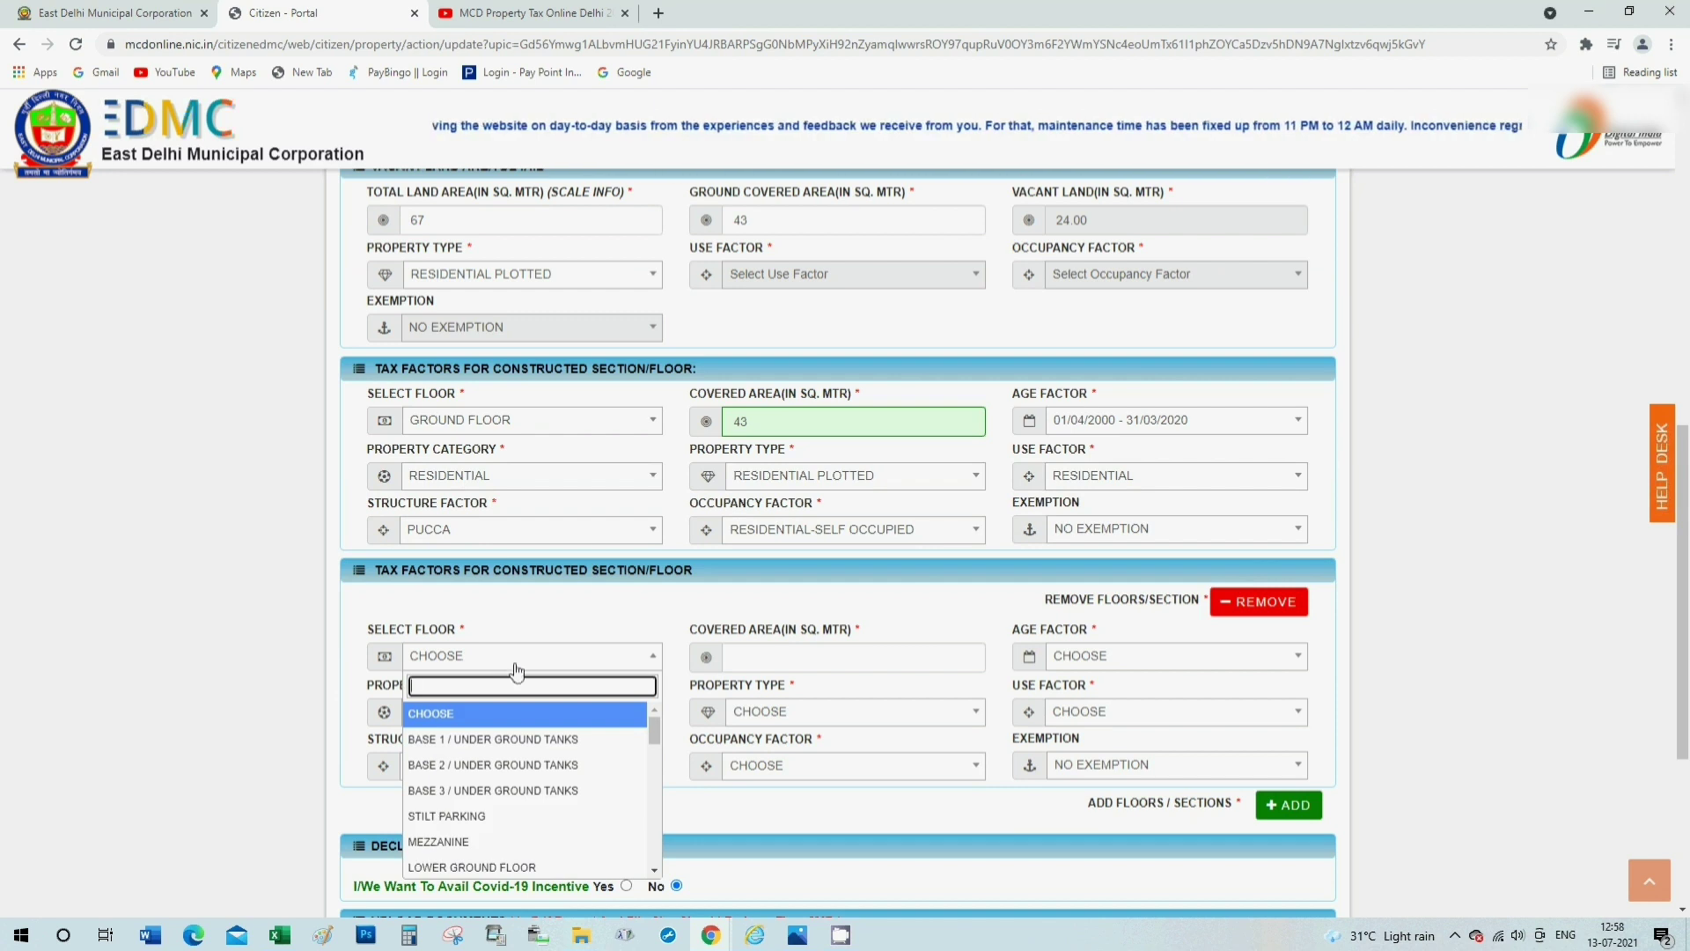
scroll(522, 806, down, 1)
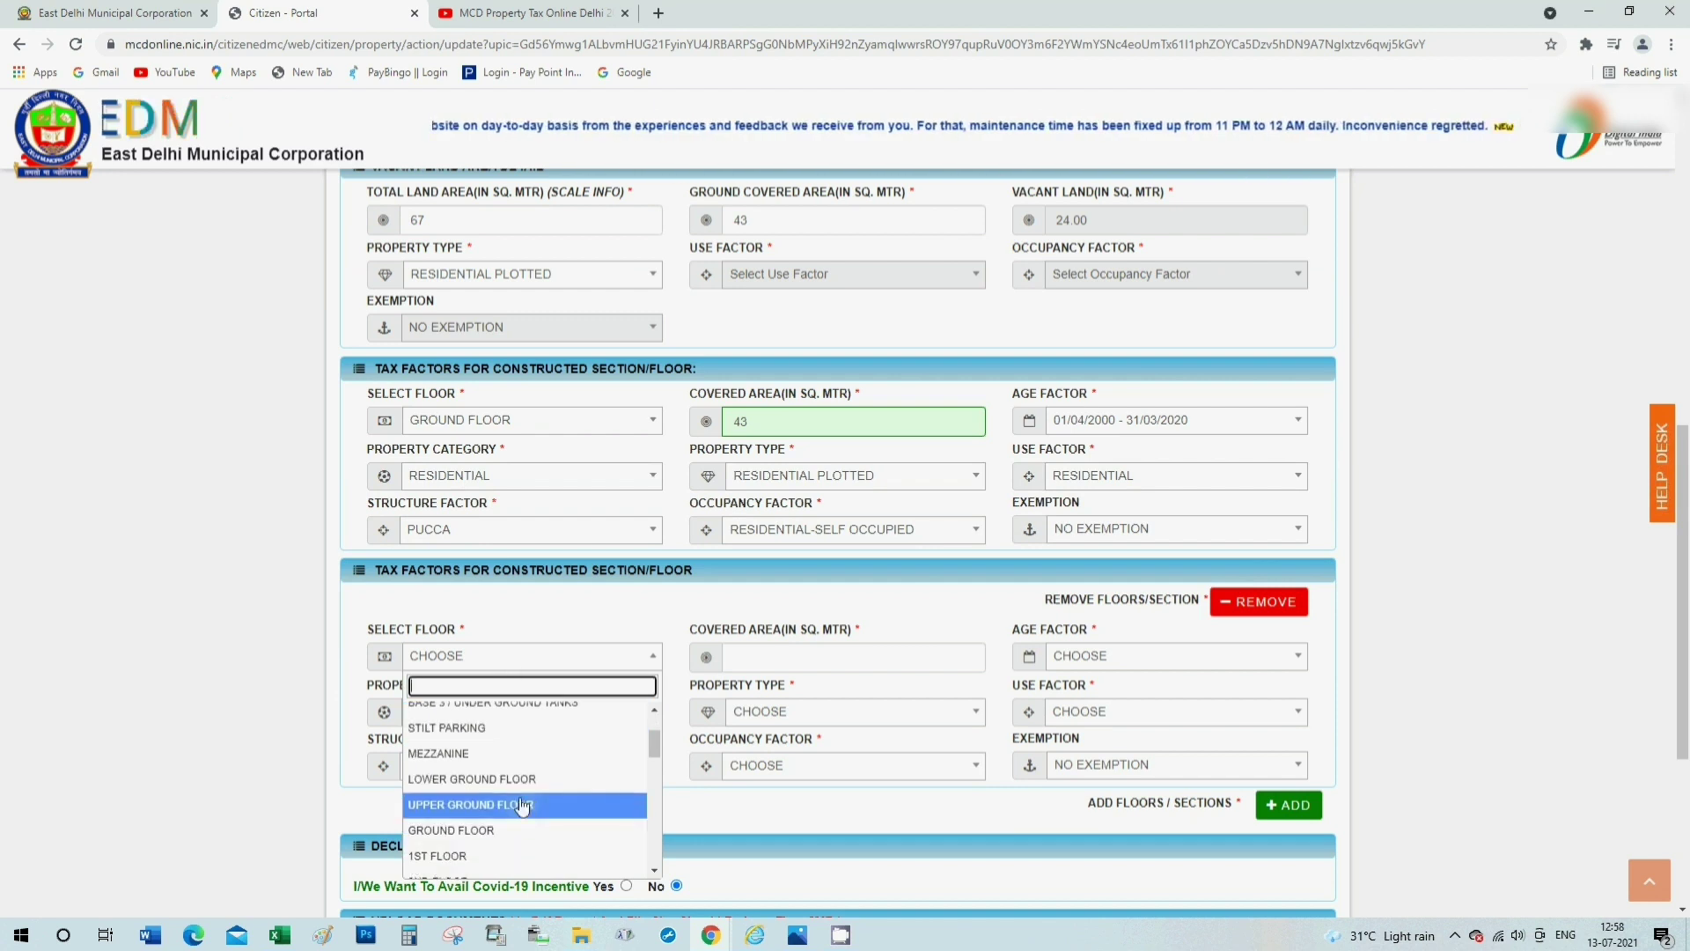
click(491, 855)
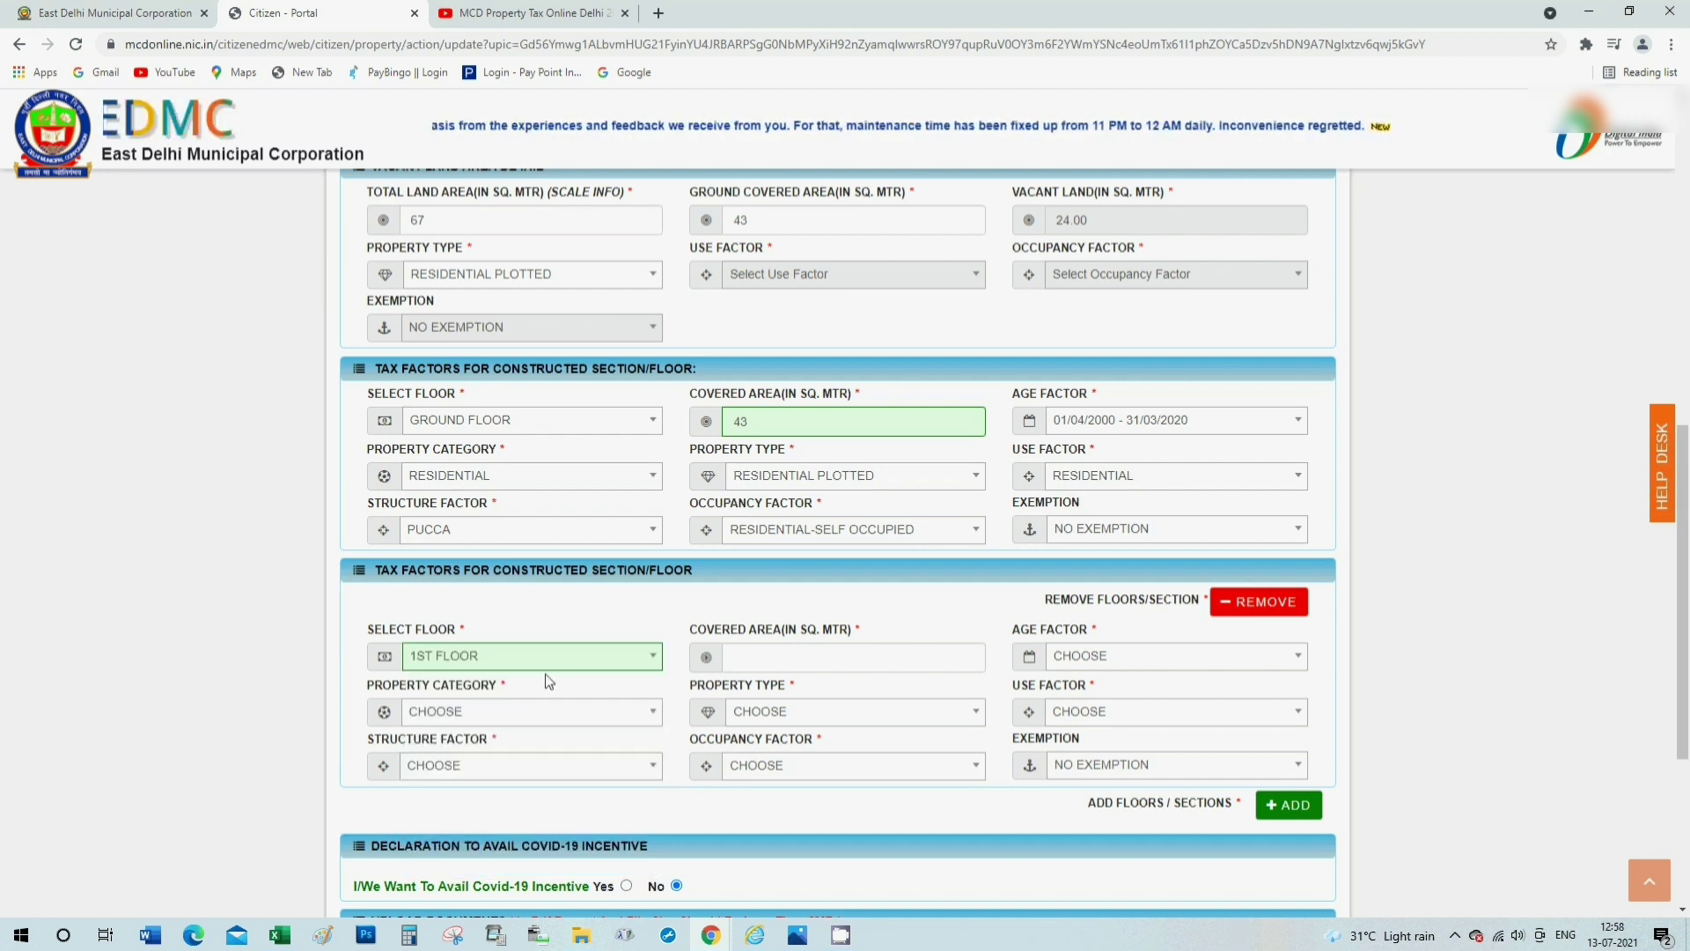
click(764, 656)
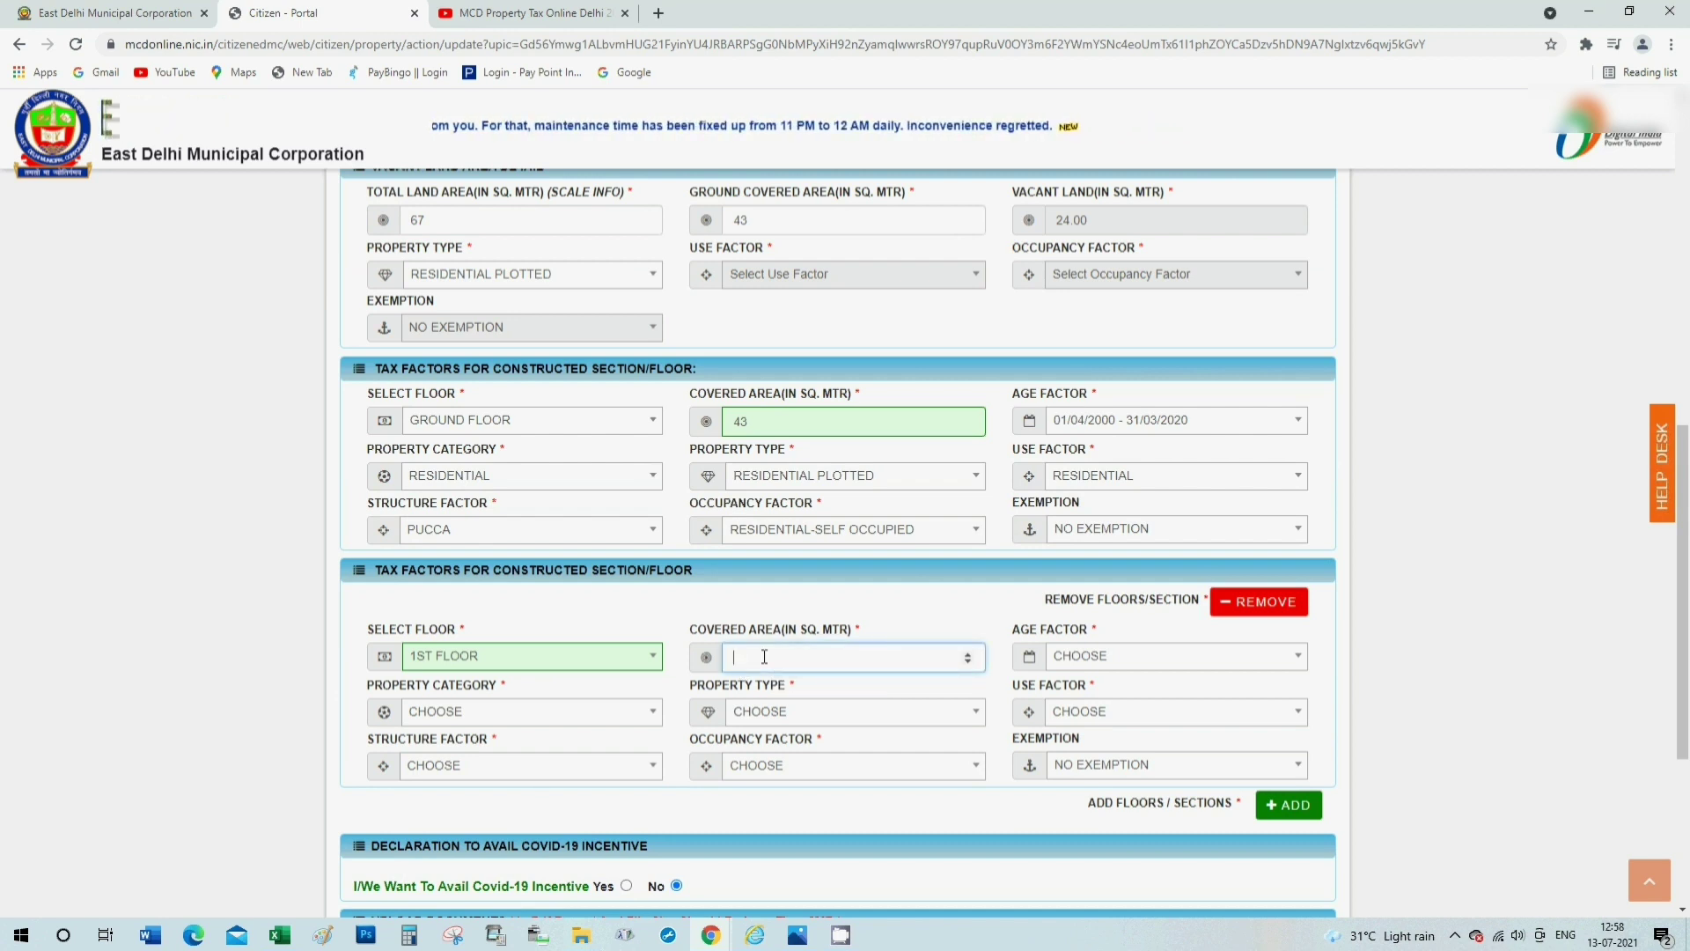
text(67)
key(Tab)
click(1184, 663)
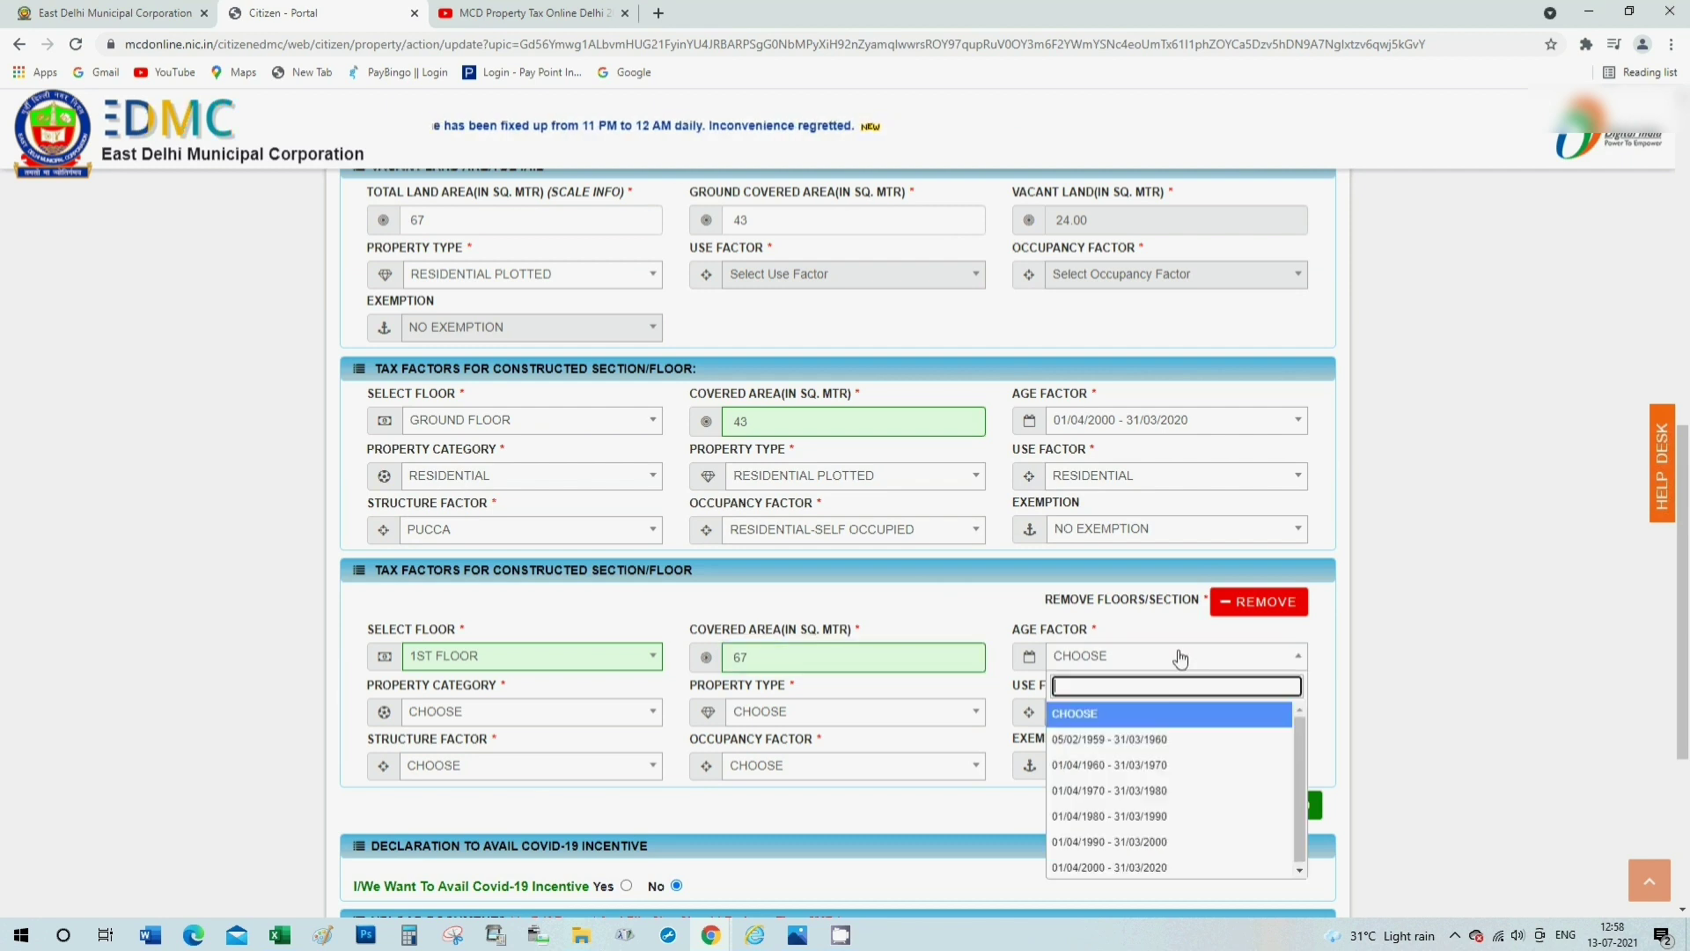
click(1171, 869)
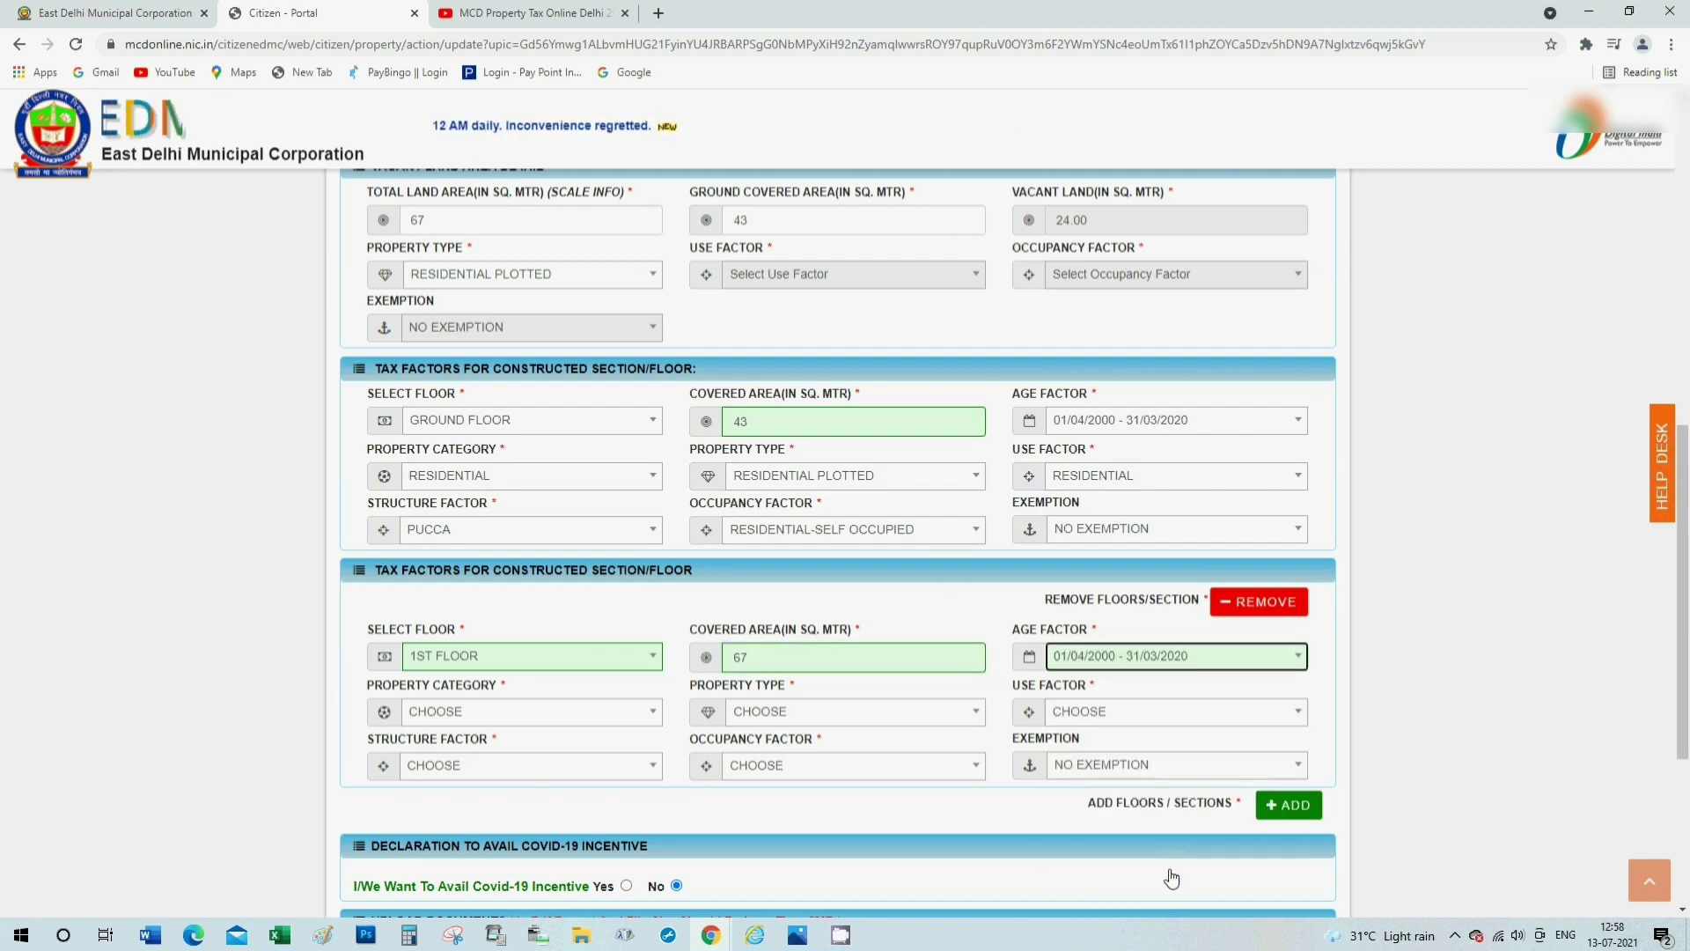
Set the 1st floor to RESIDENTIAL, RESIDENTIAL PLOTTED, PUCCA and RESIDENTIAL-SELF OCCUPIED.
click(460, 713)
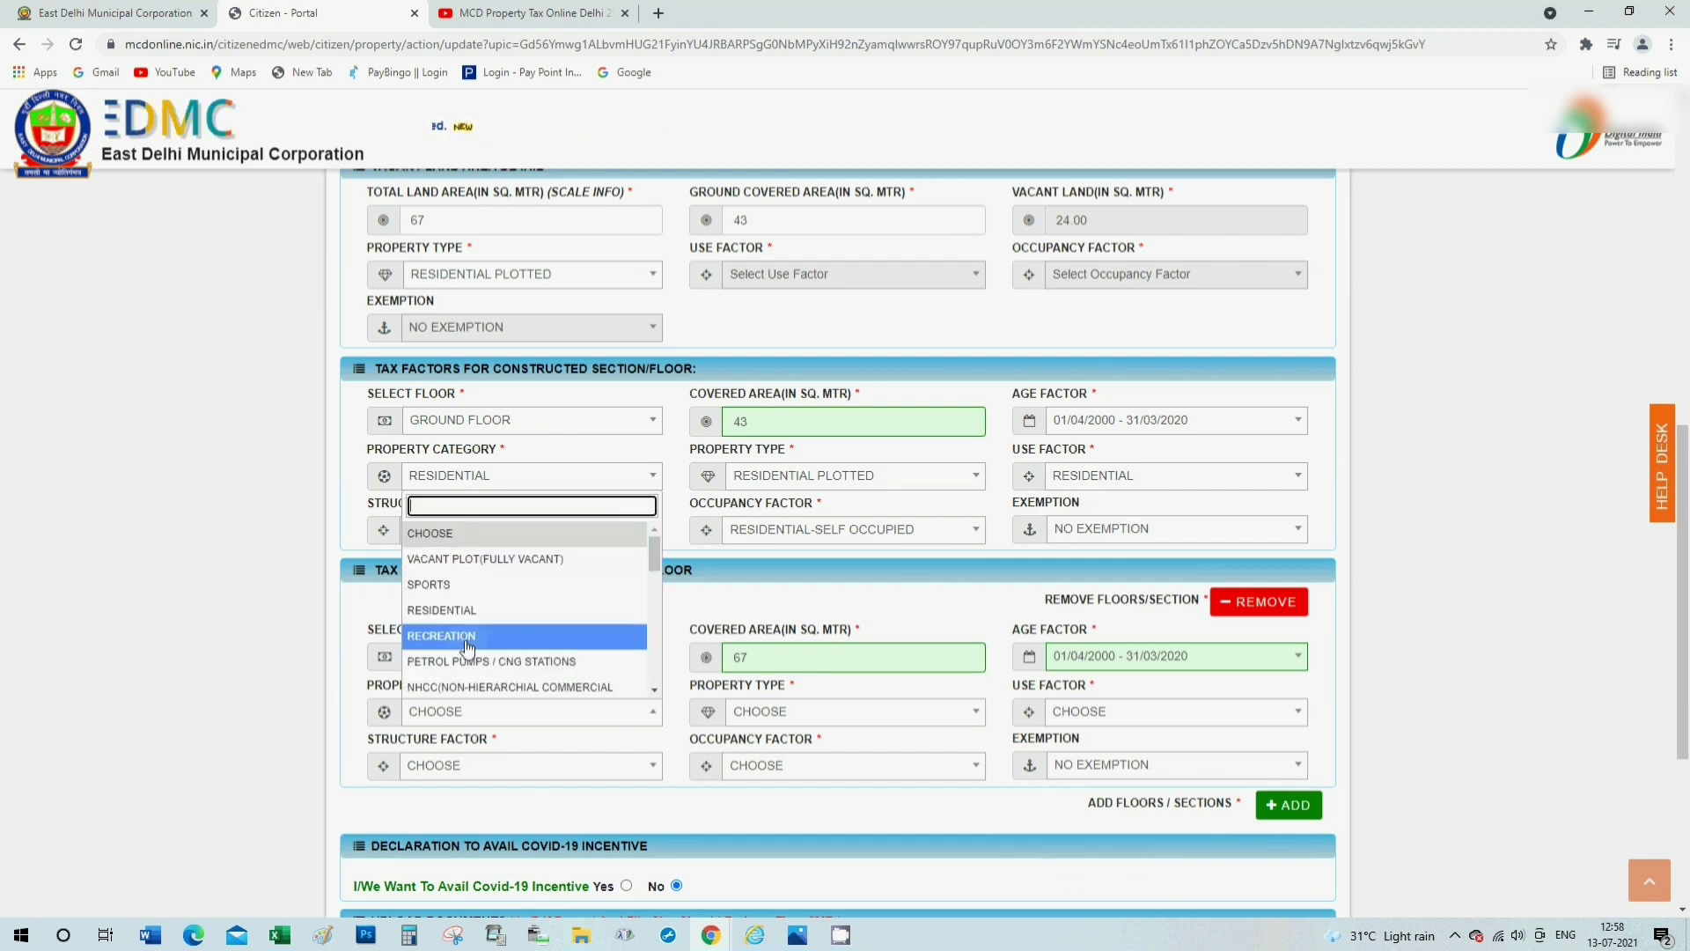
click(502, 611)
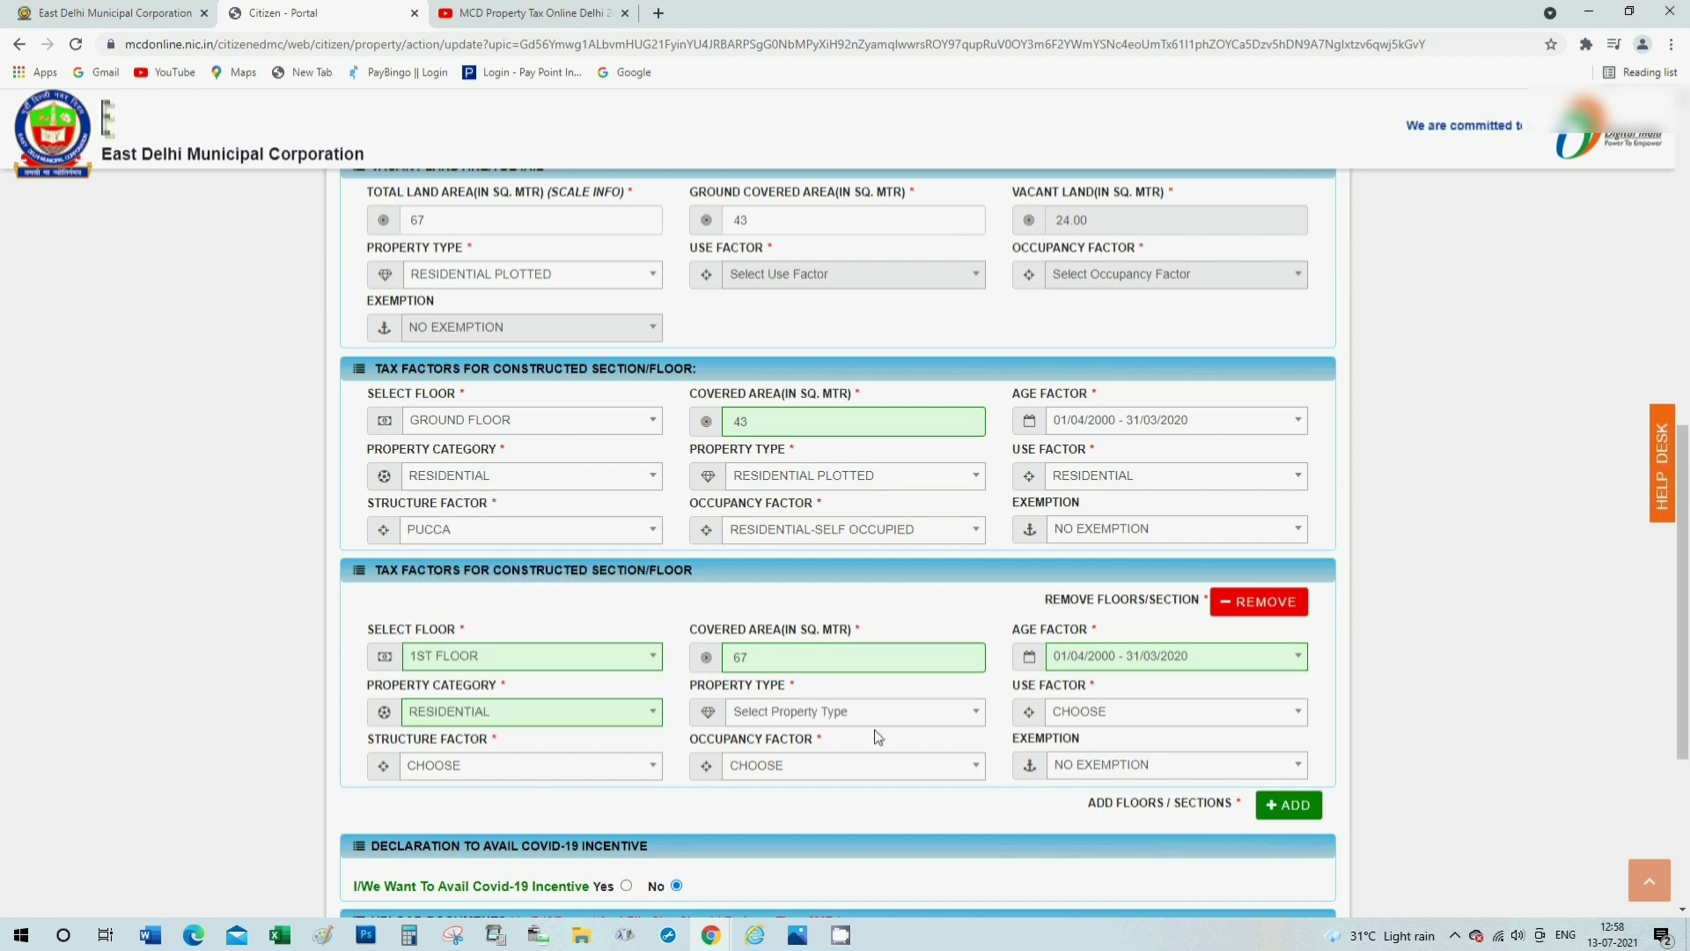
click(811, 714)
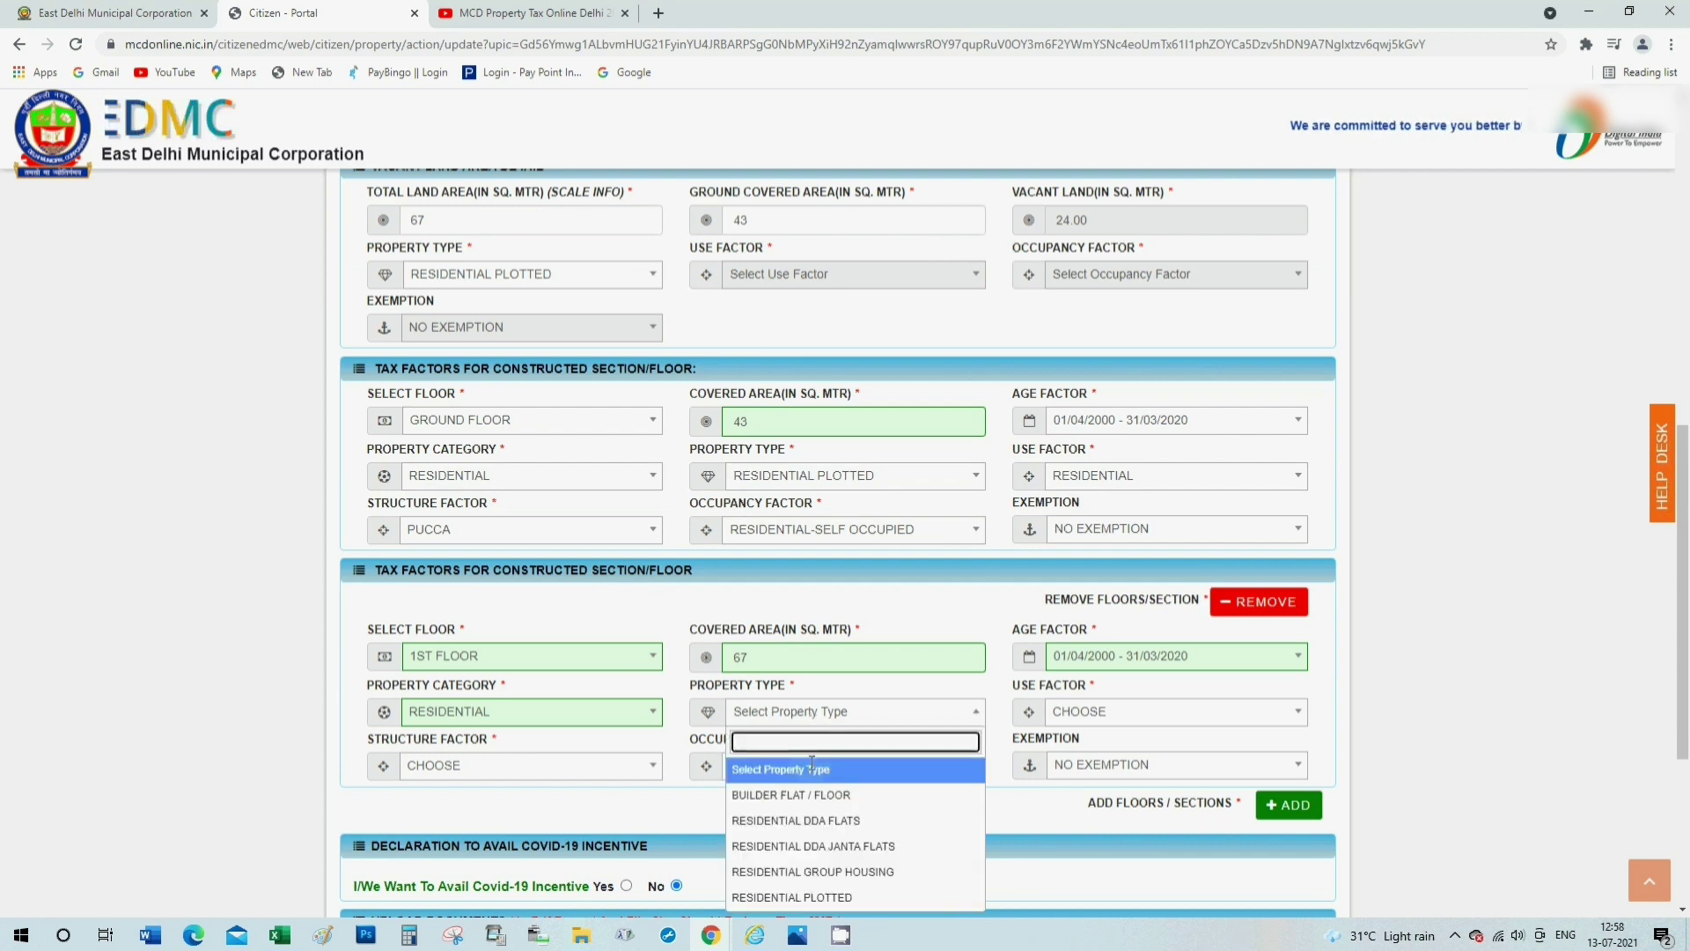
click(845, 898)
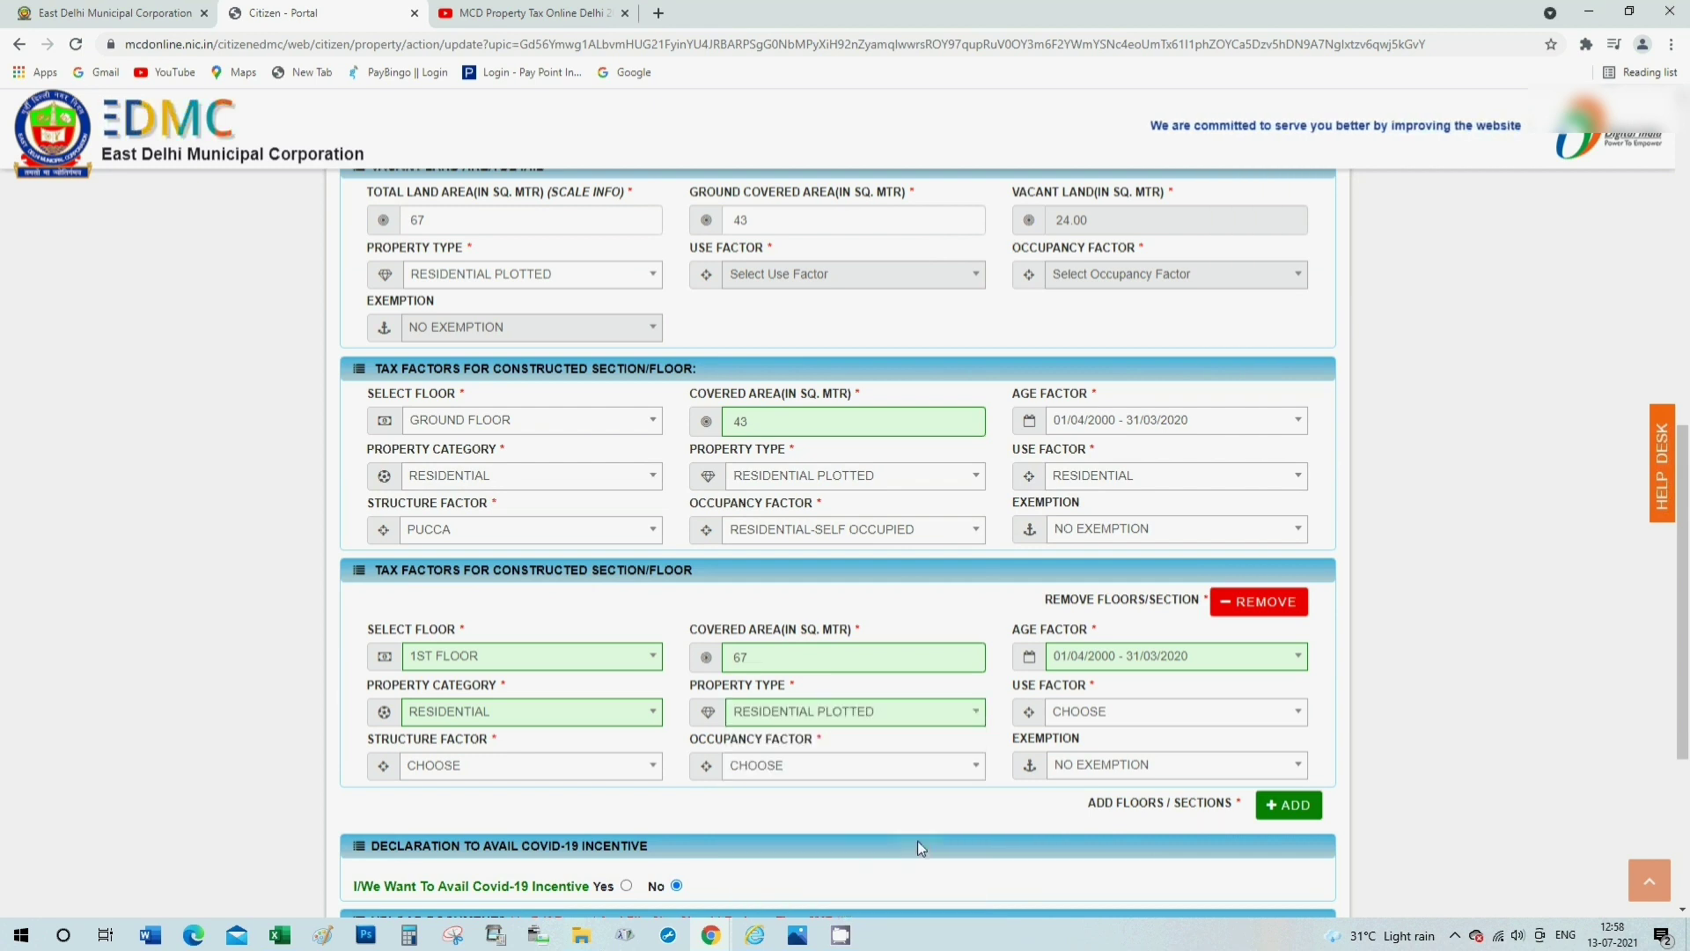
click(513, 772)
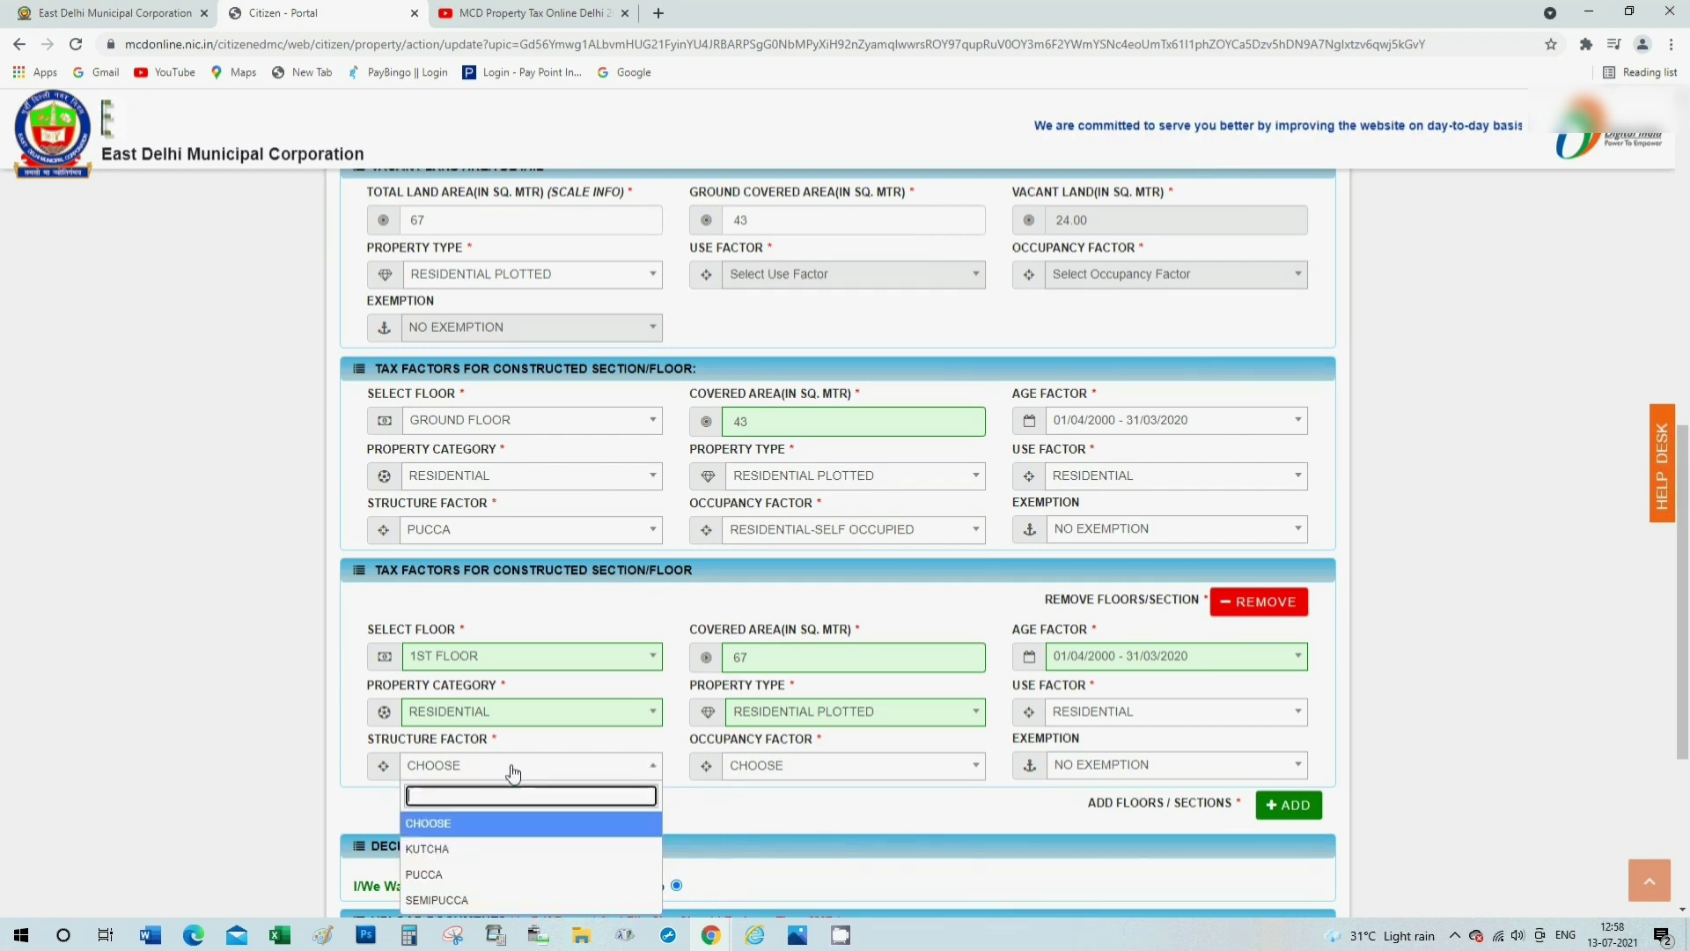
click(440, 874)
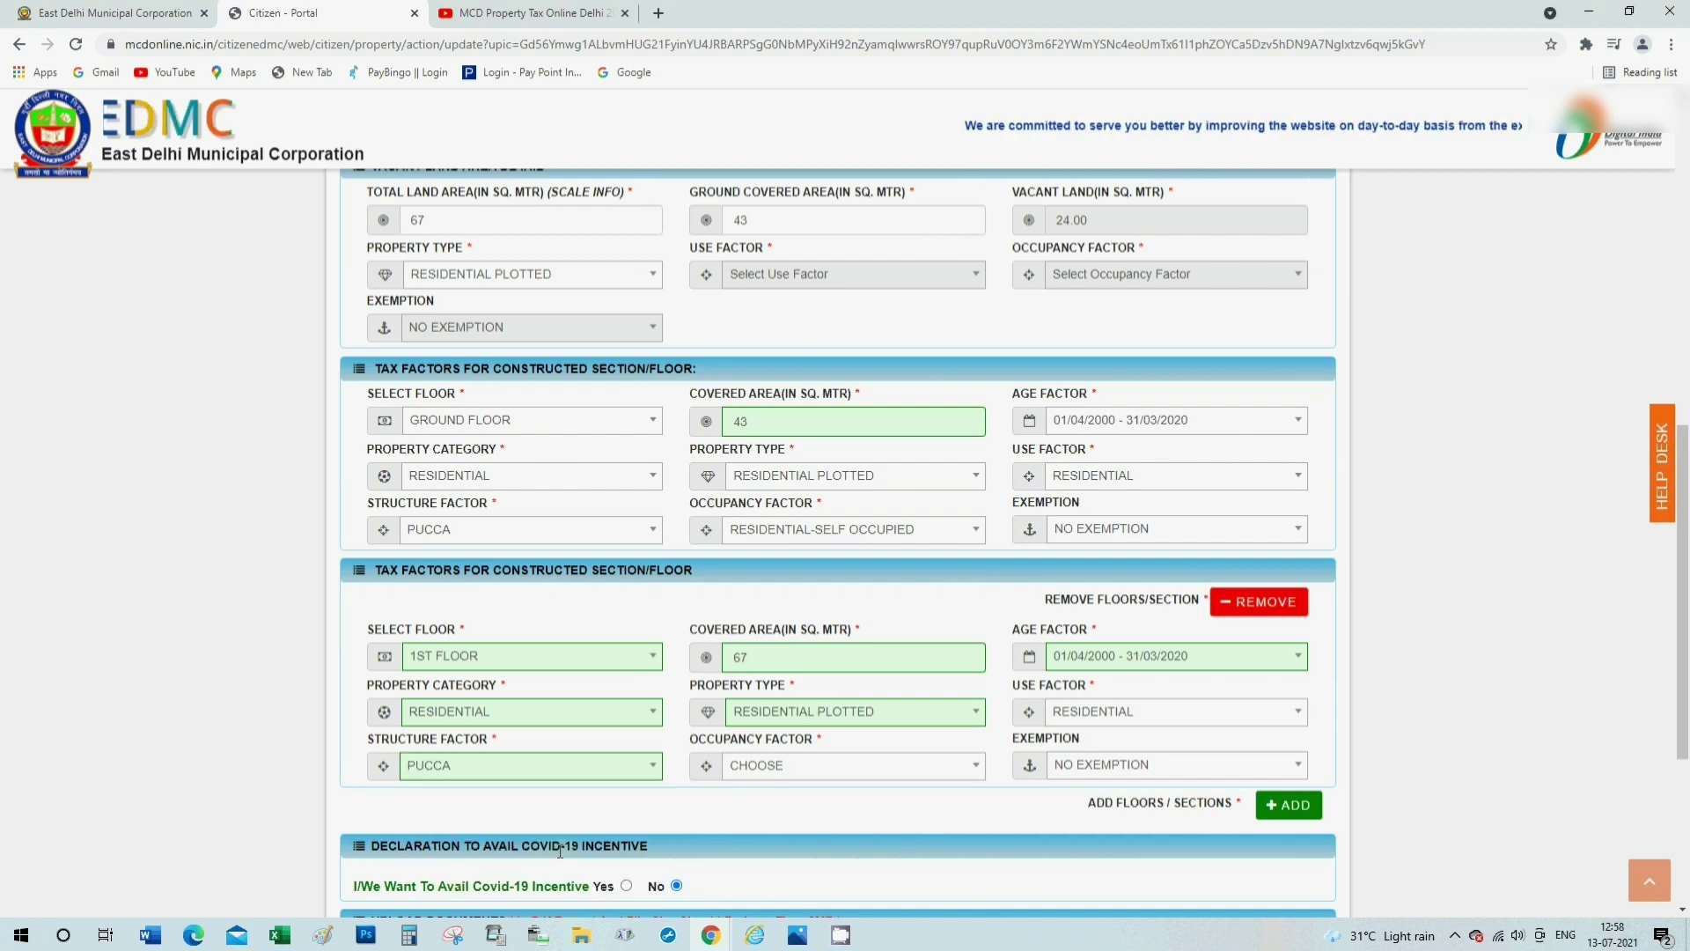
click(787, 772)
scroll(836, 687, down, 2)
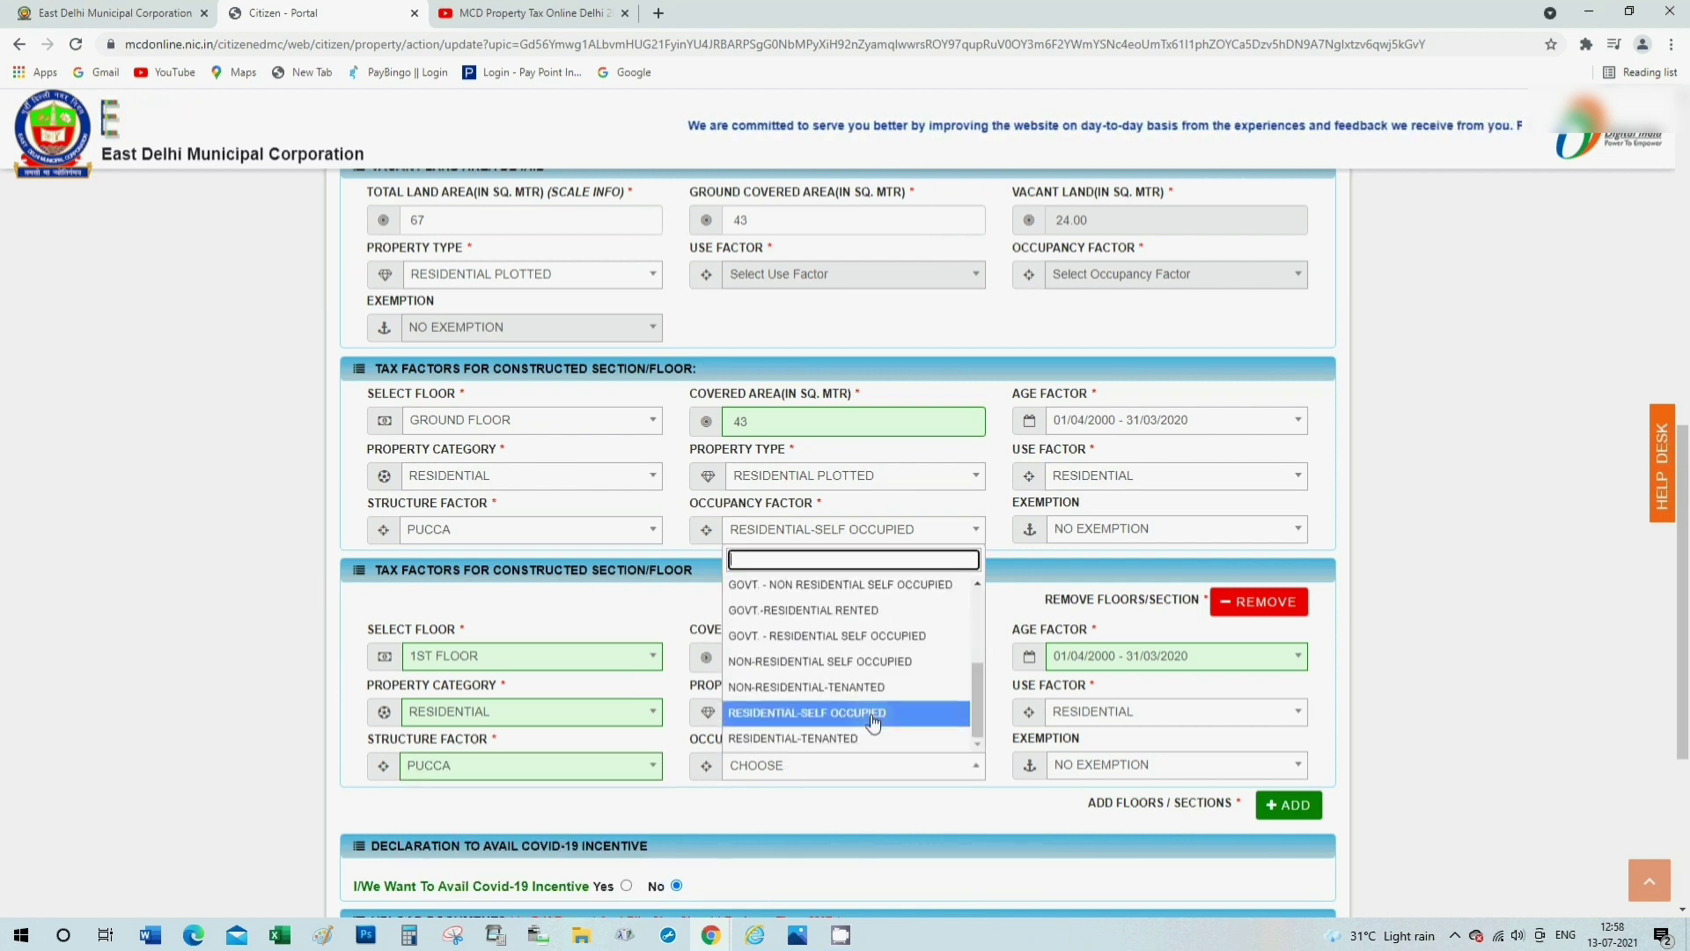
click(847, 713)
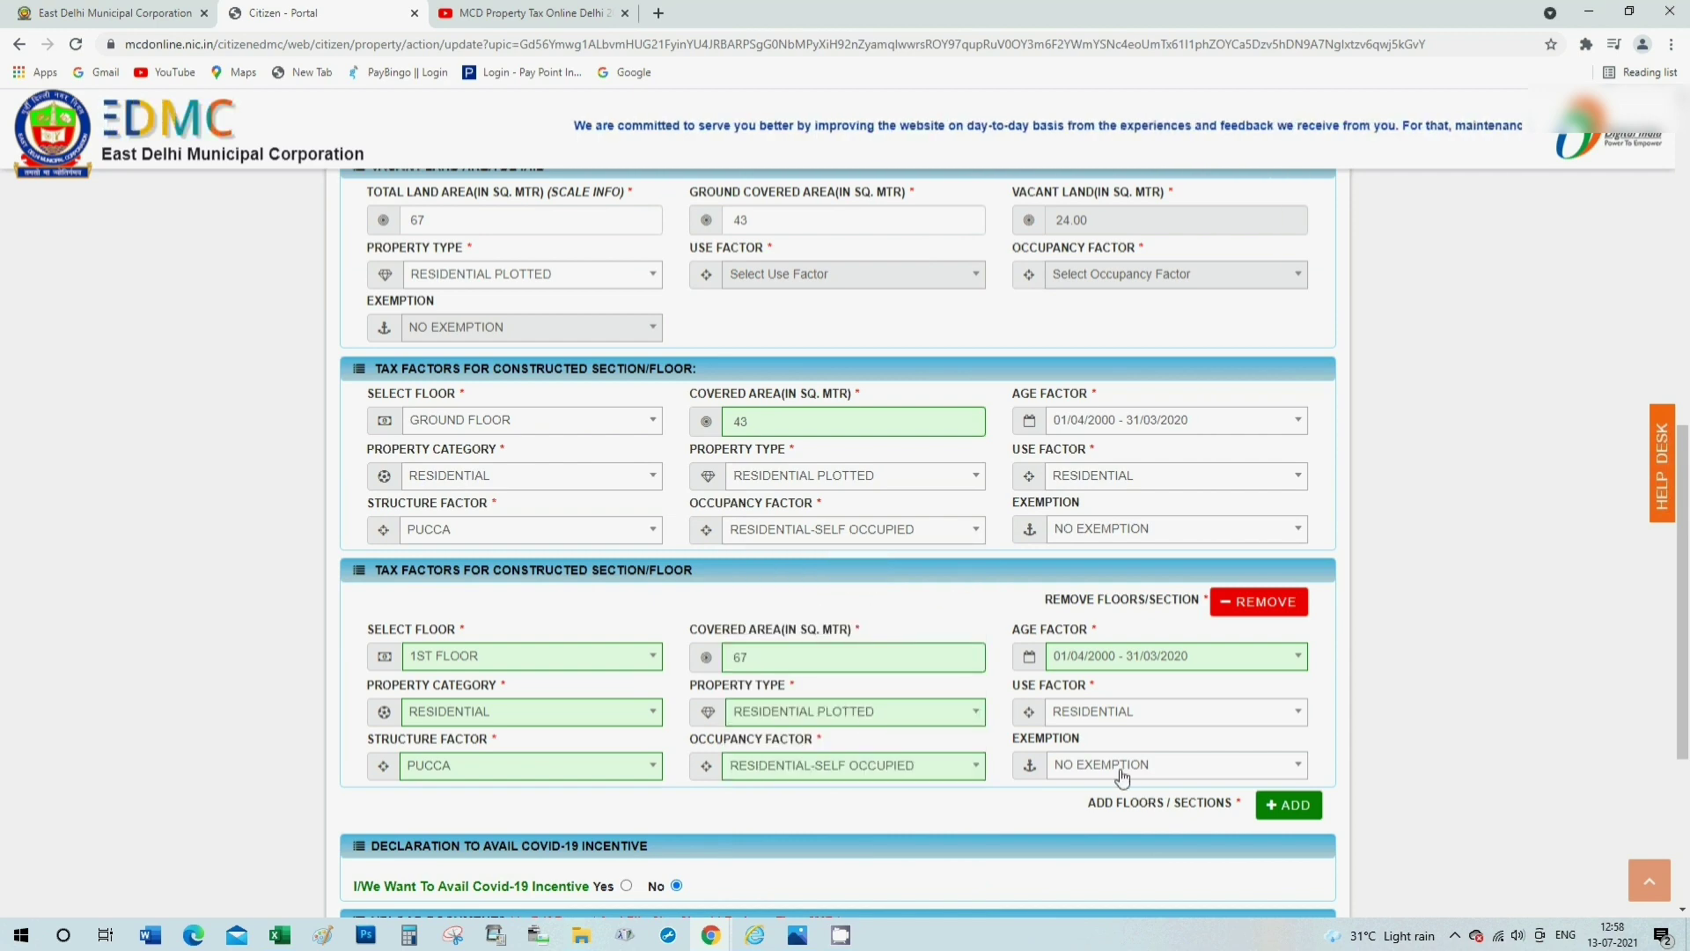
scroll(1379, 840, down, 2)
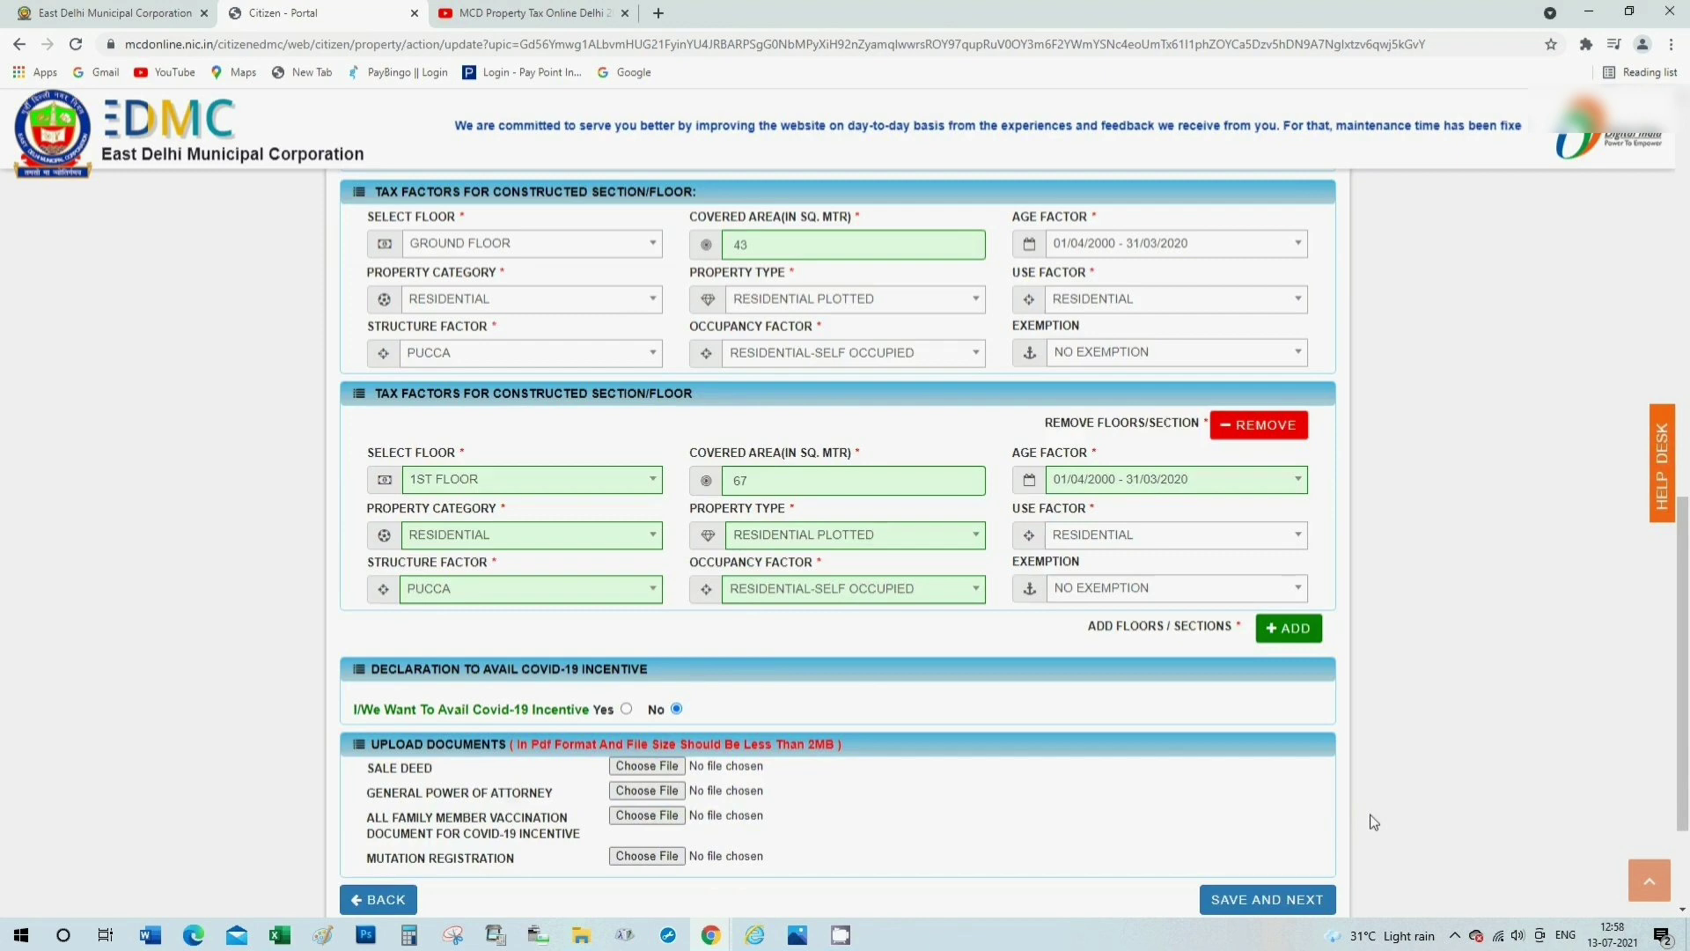
scroll(1373, 821, down, 1)
Save the property details, accept the Owner Details declaration, and make the final submission.
click(1242, 816)
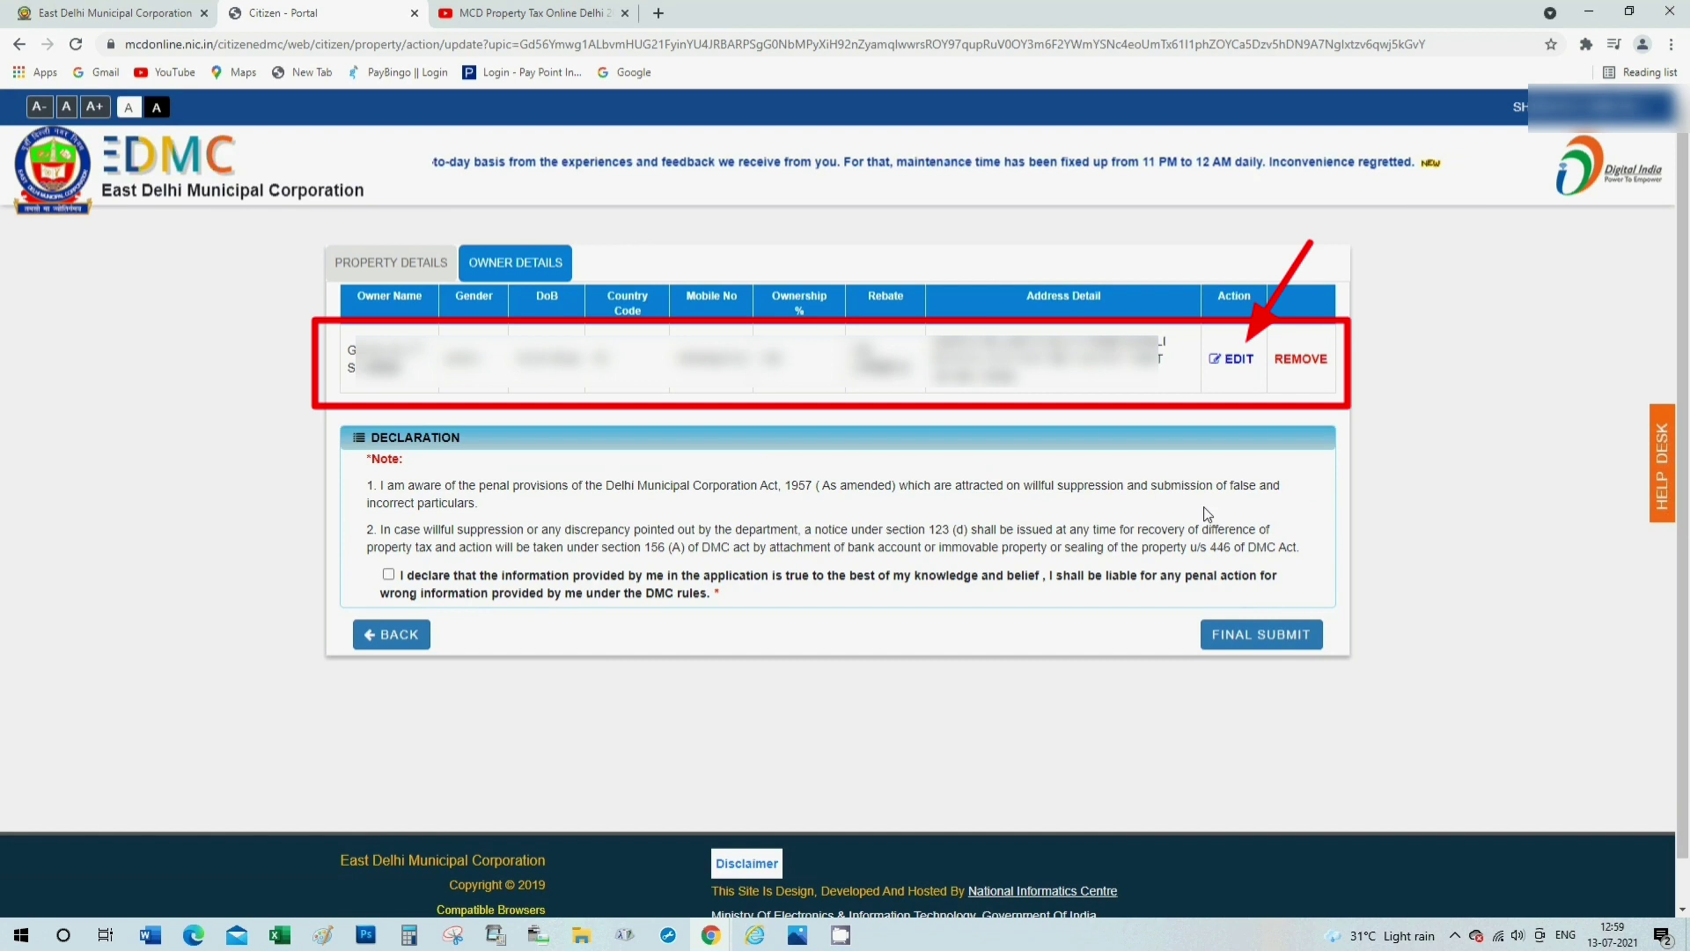
click(1267, 649)
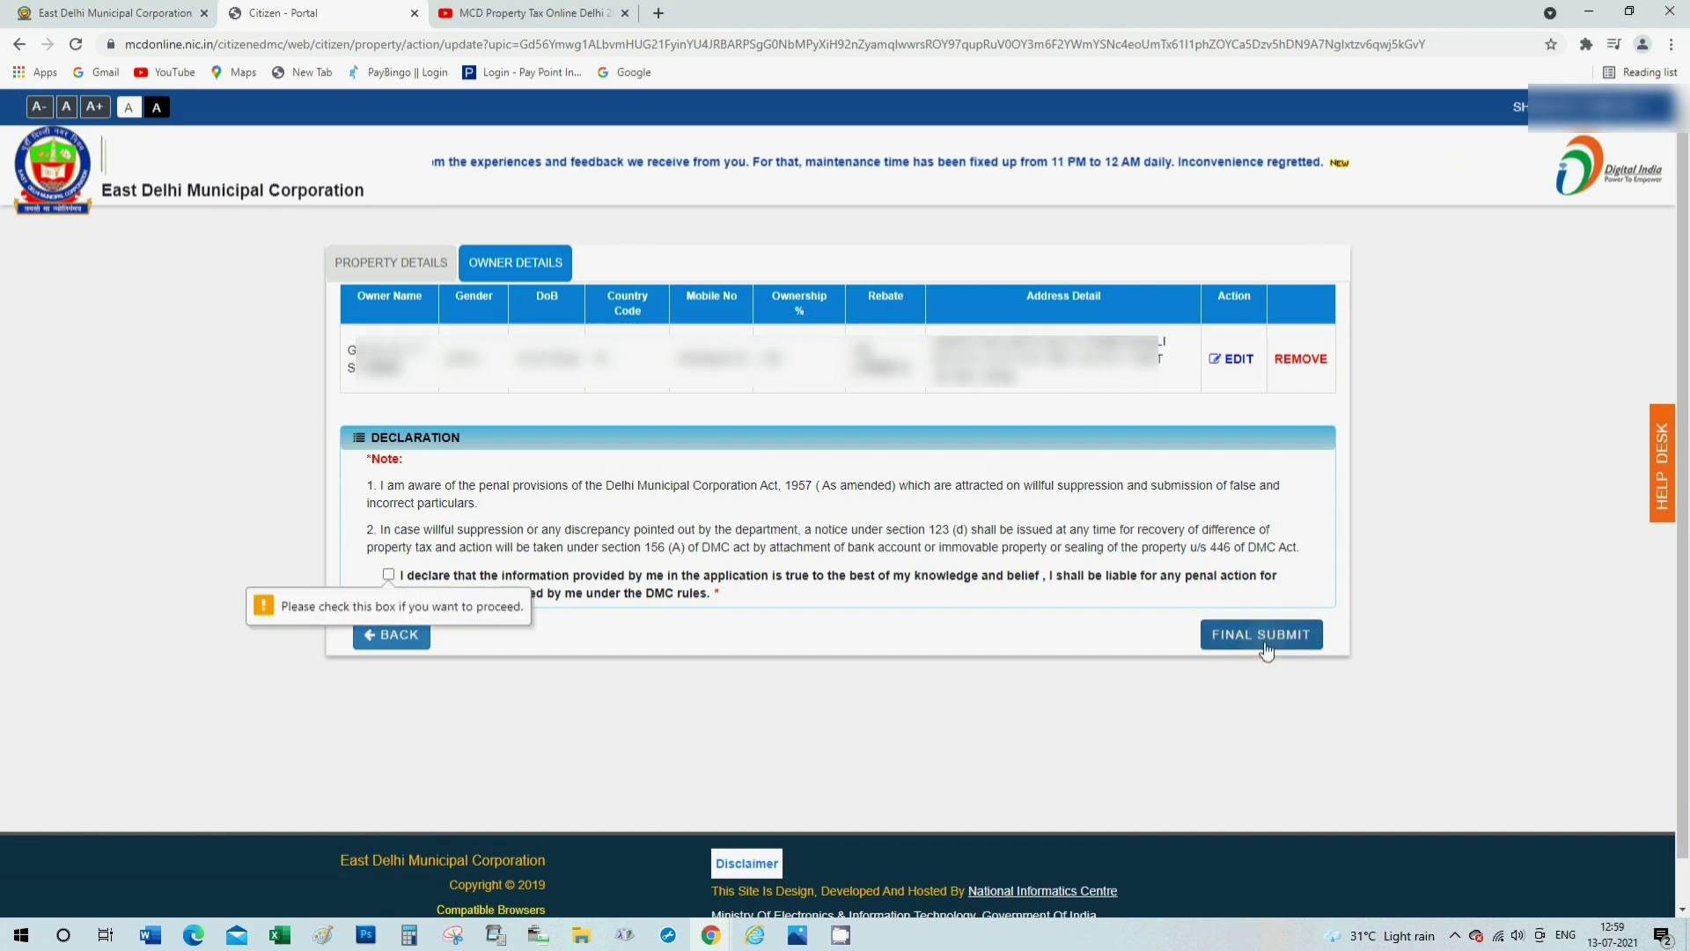
click(389, 574)
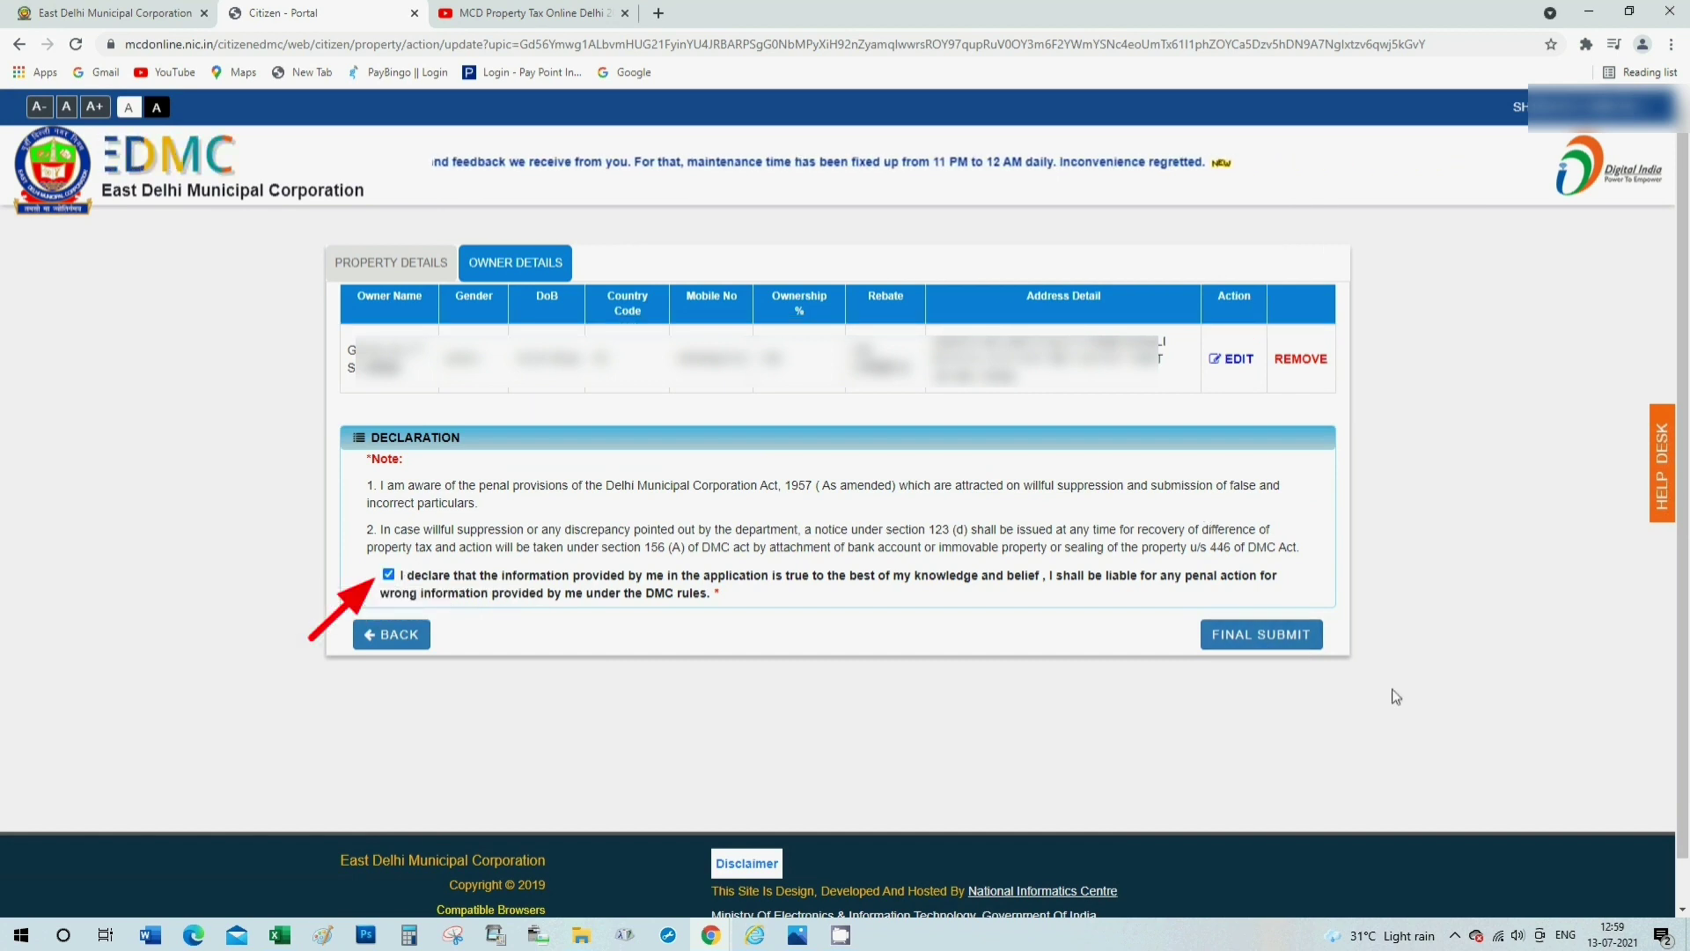
click(1277, 637)
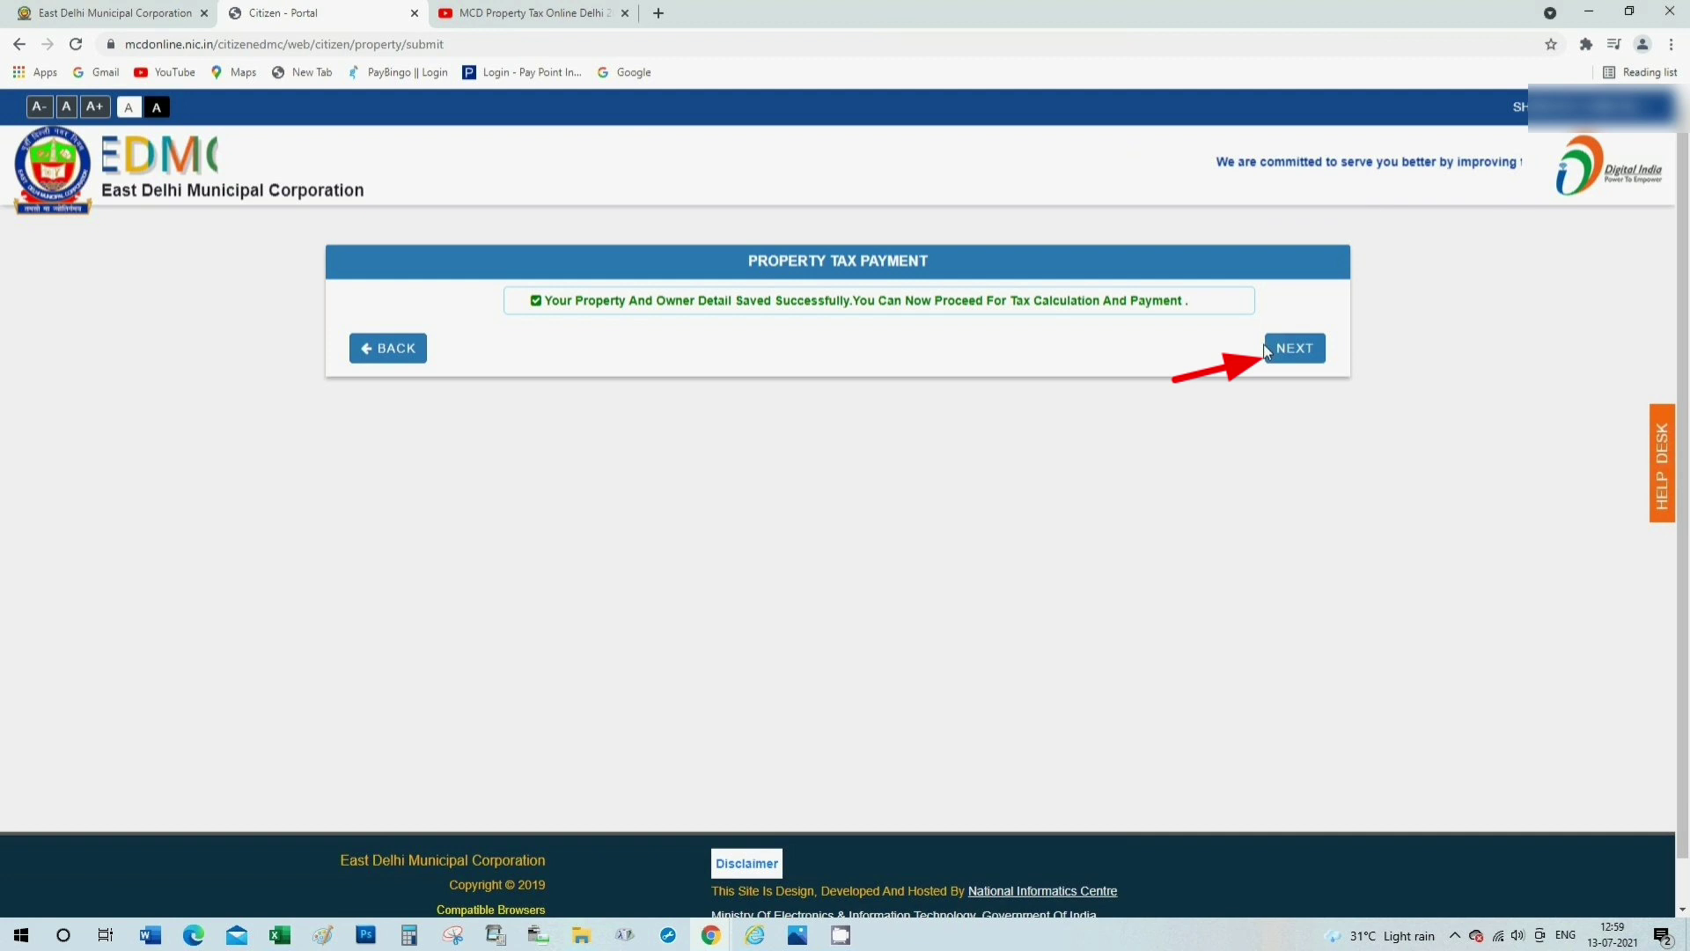
Proceed to tax calculation and calculate the tax for financial year 2021-2022.
click(1266, 350)
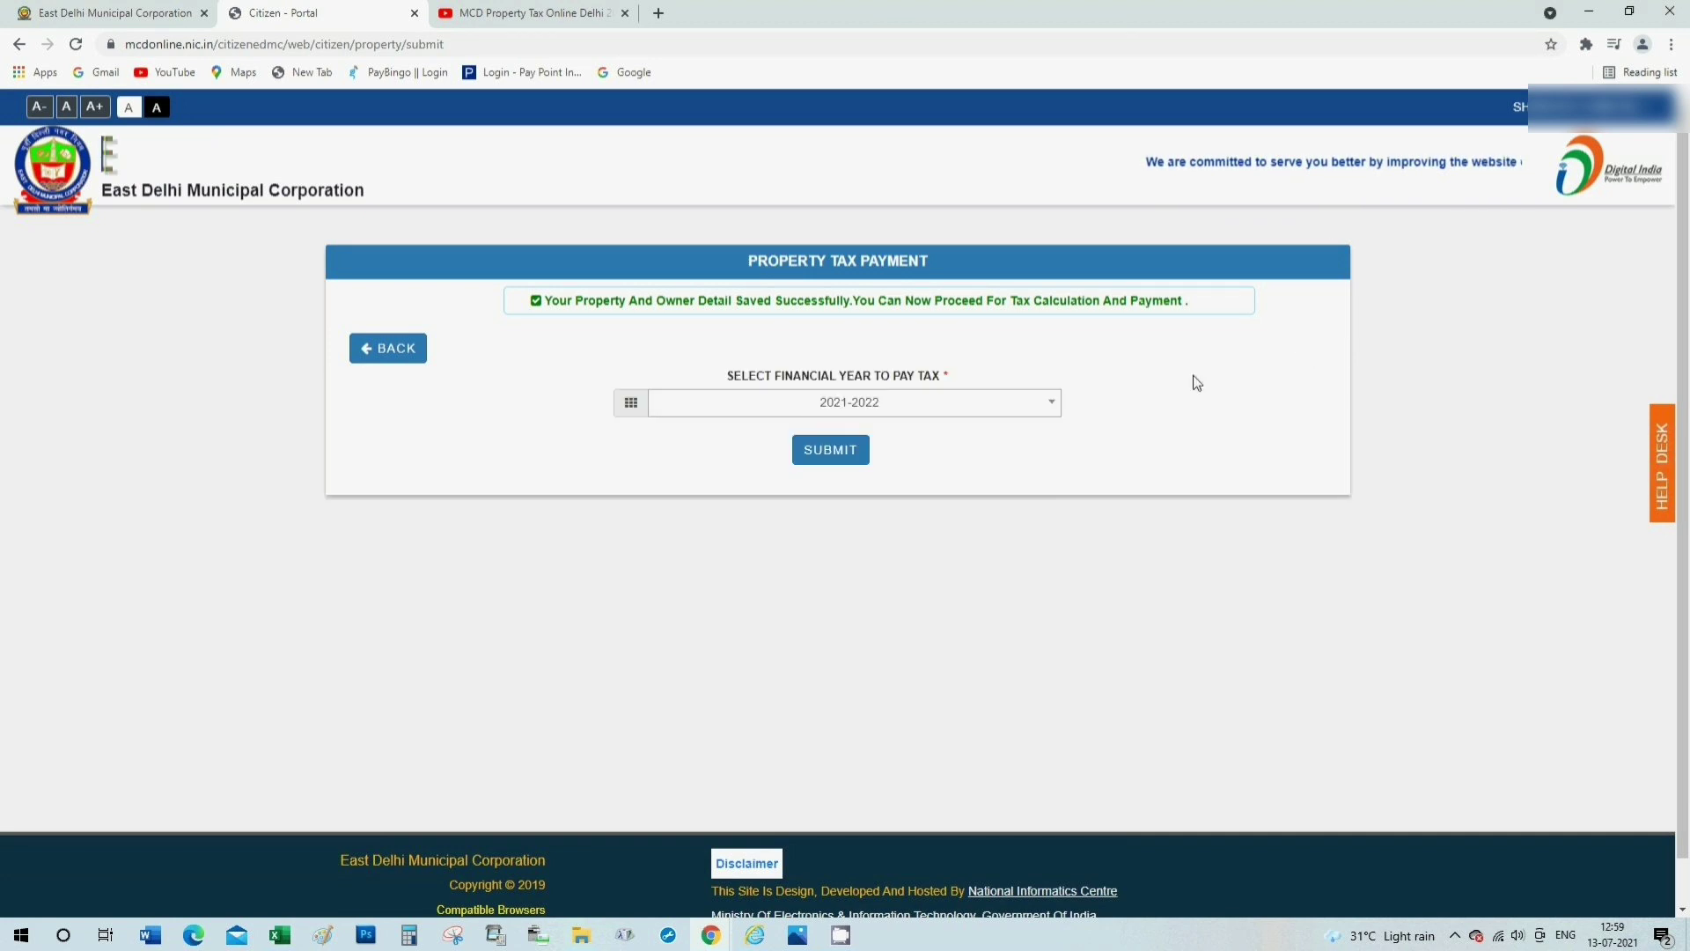
click(846, 406)
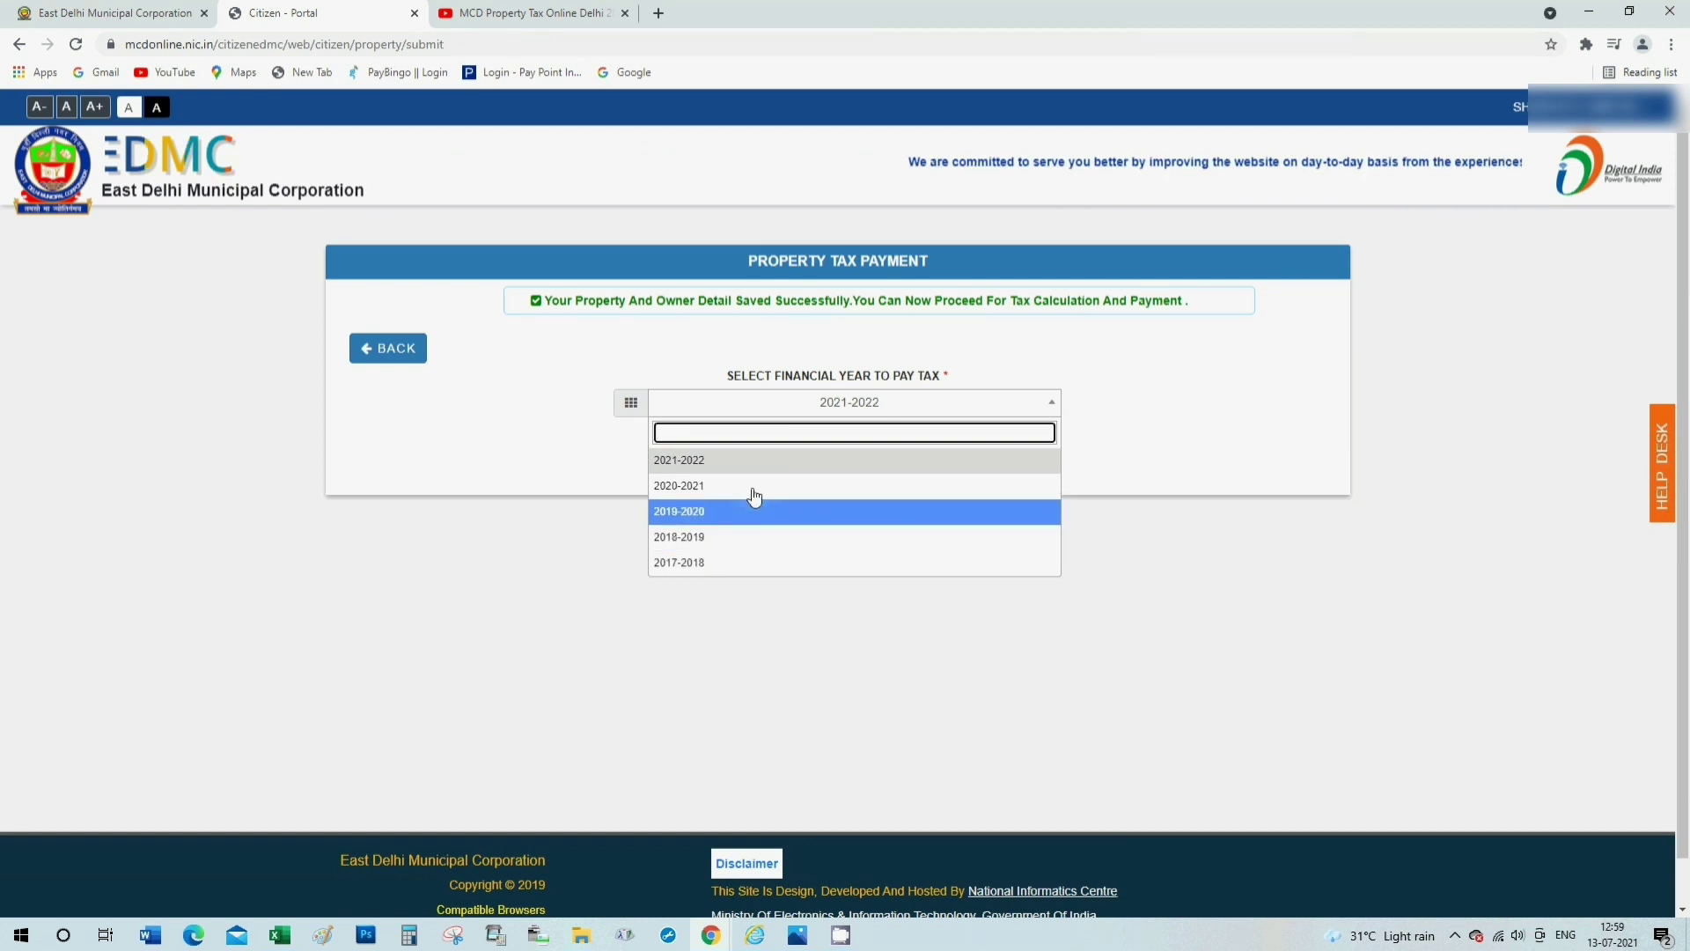
click(695, 461)
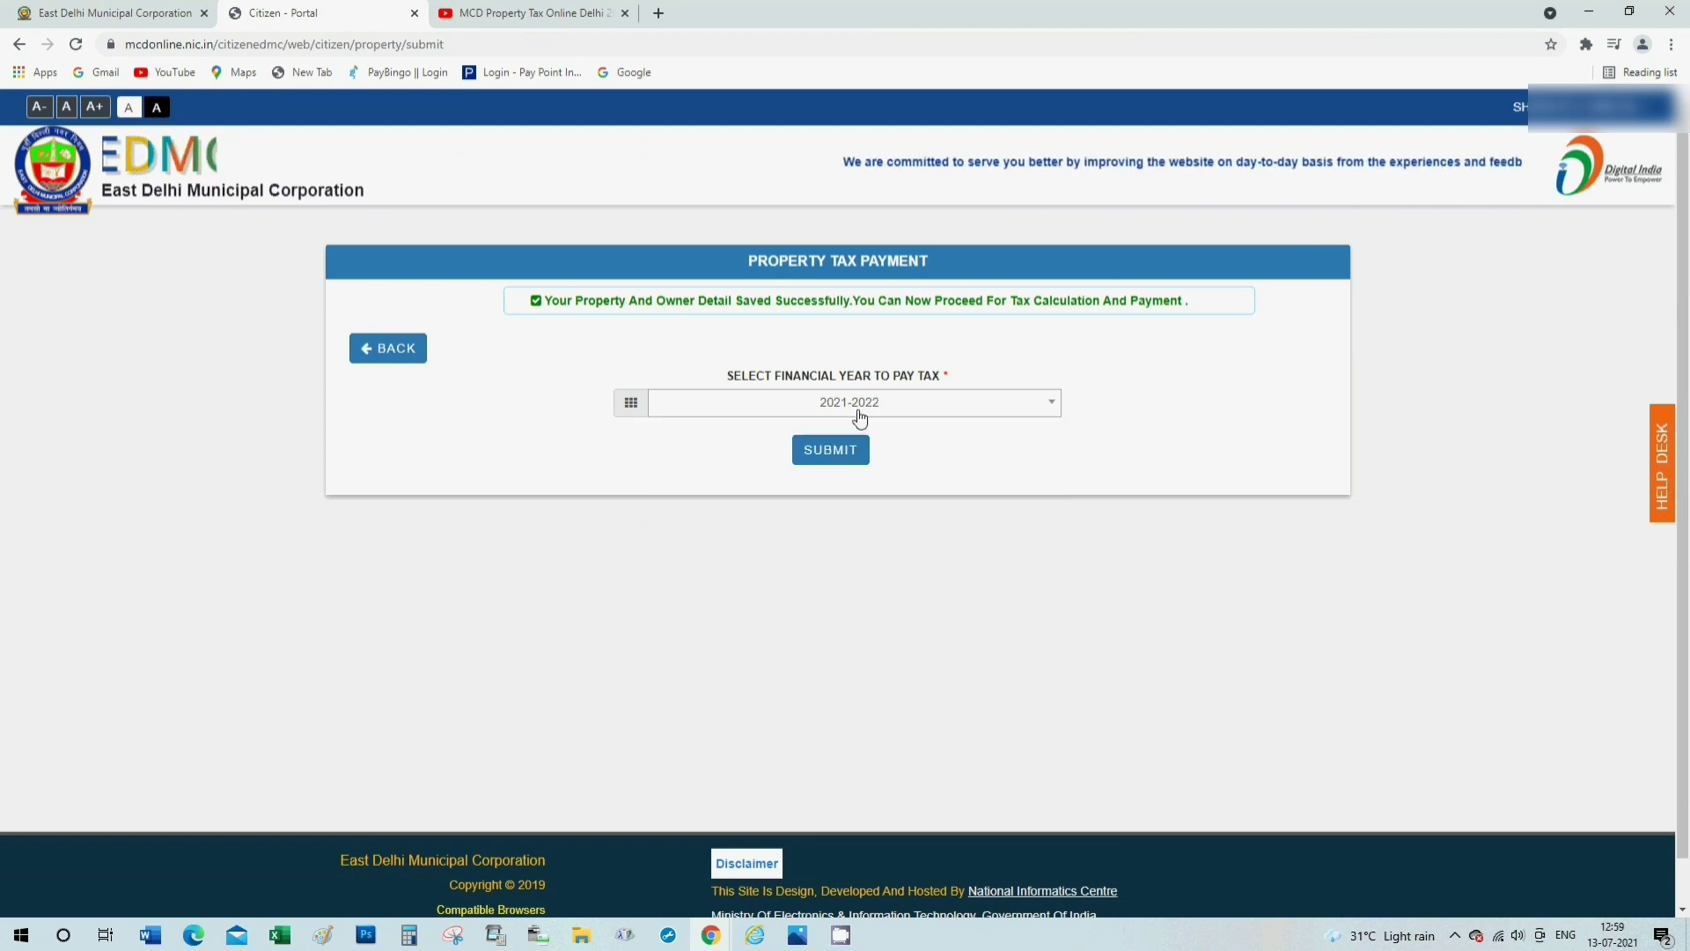
click(873, 406)
click(822, 459)
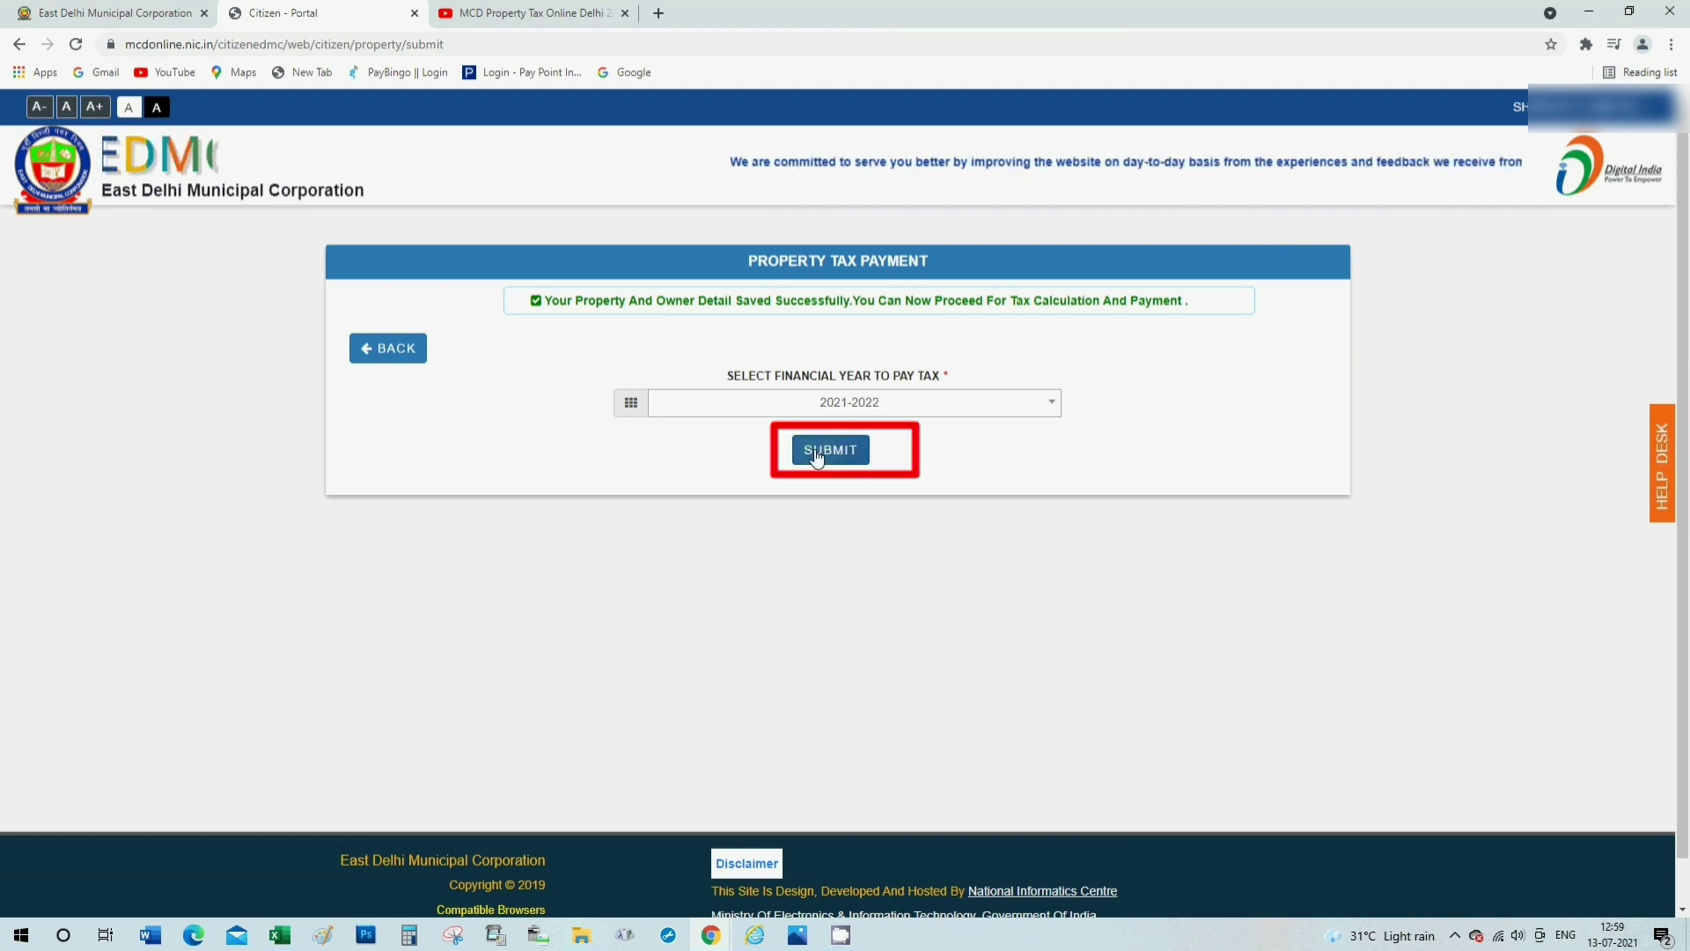
click(818, 457)
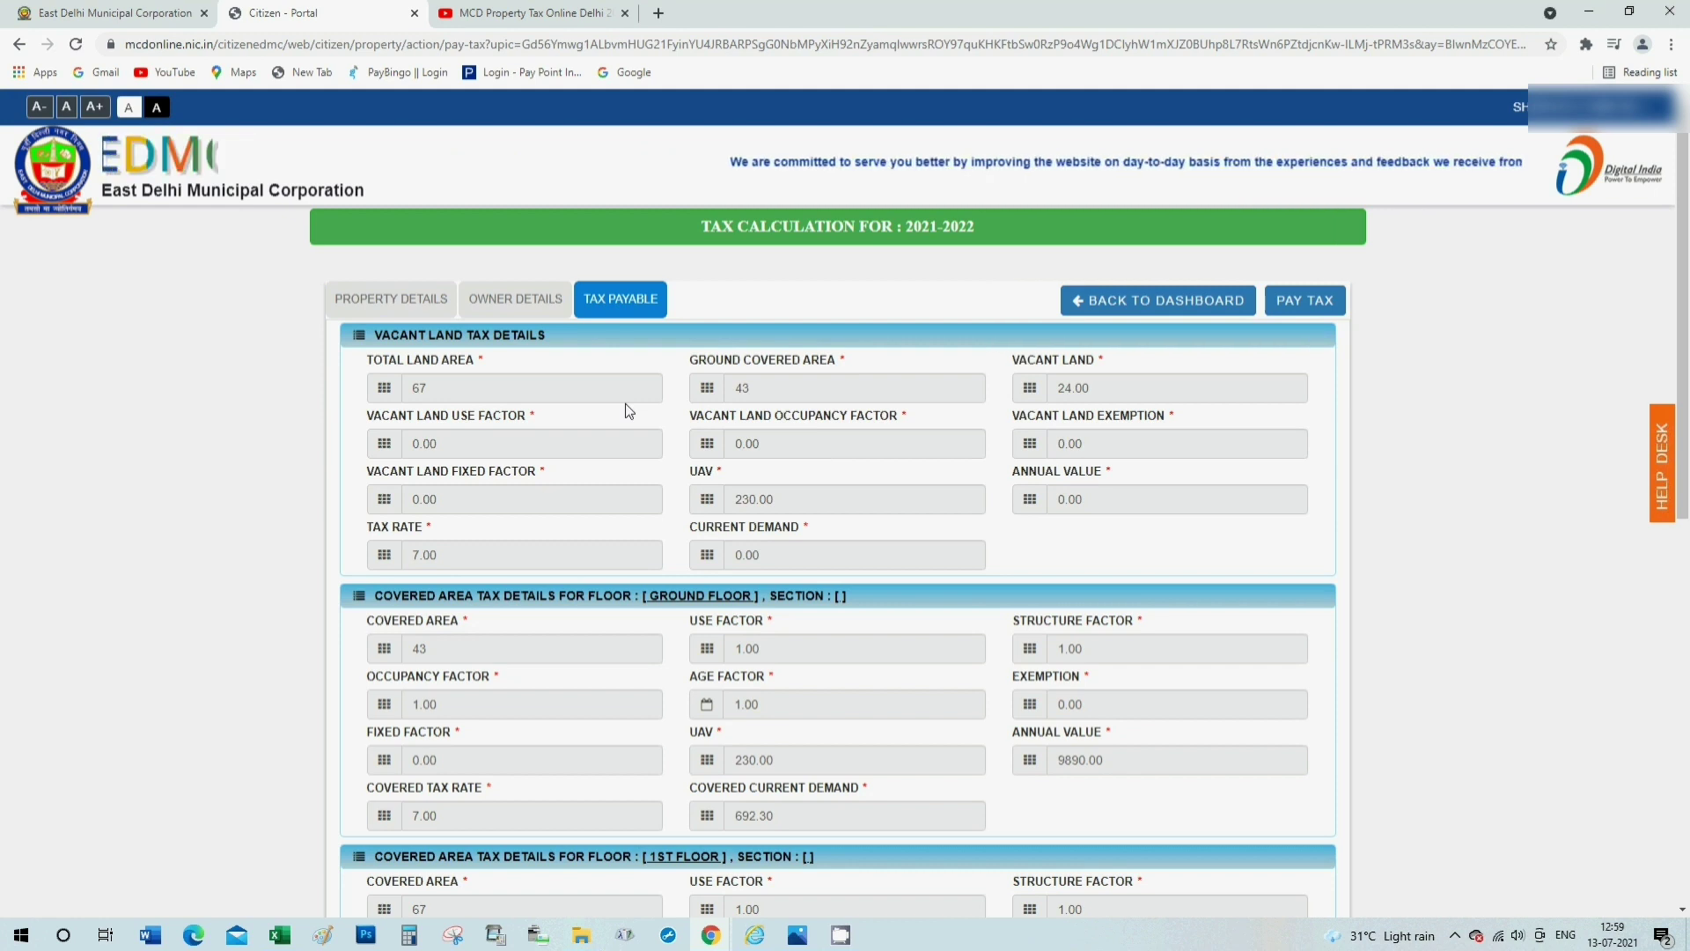
Download the tax calculation (net payable 1033) as PropertyTaxCheckList.pdf and open it.
scroll(625, 406, down, 1)
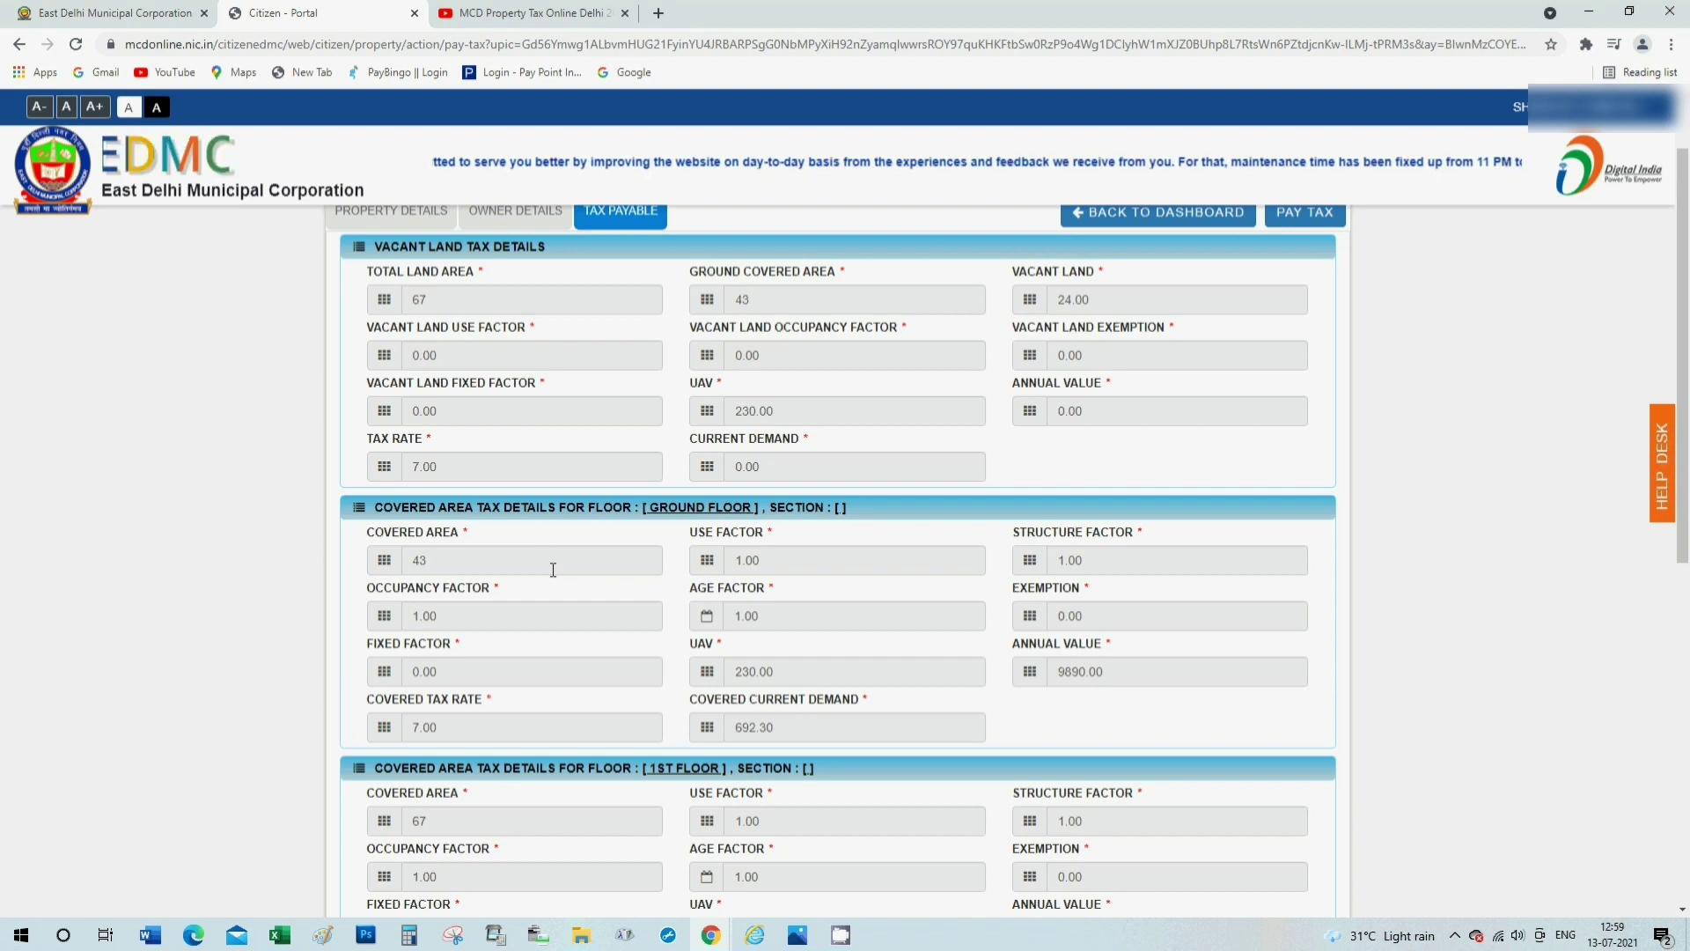
scroll(552, 570, down, 4)
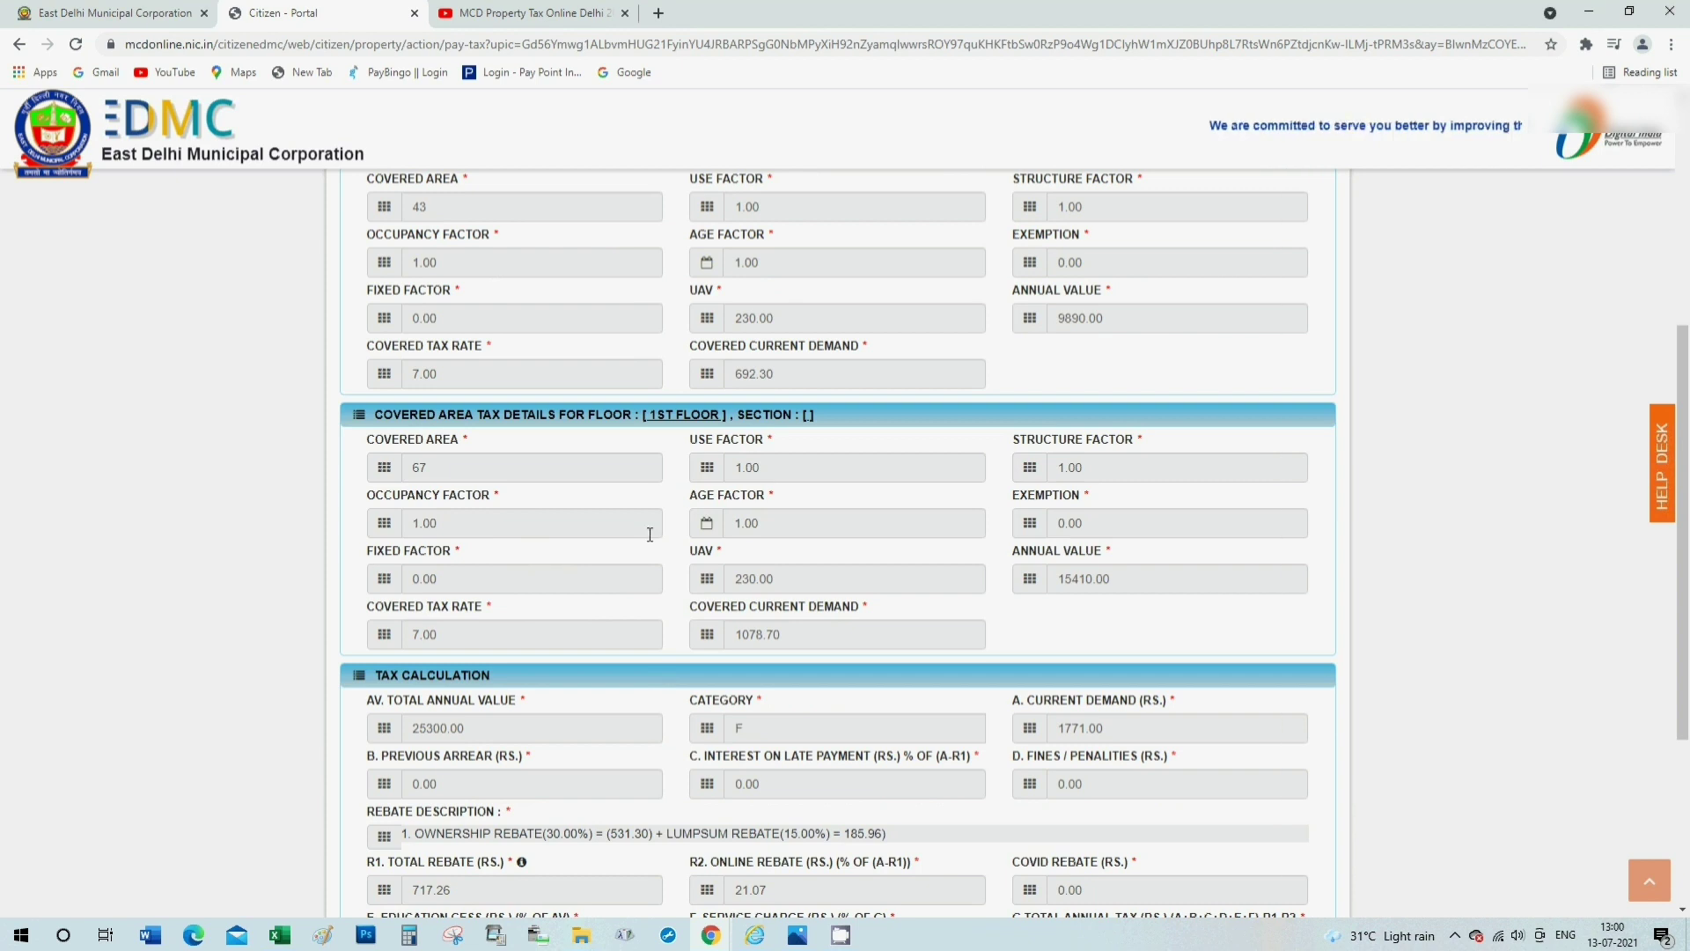
scroll(777, 630, down, 2)
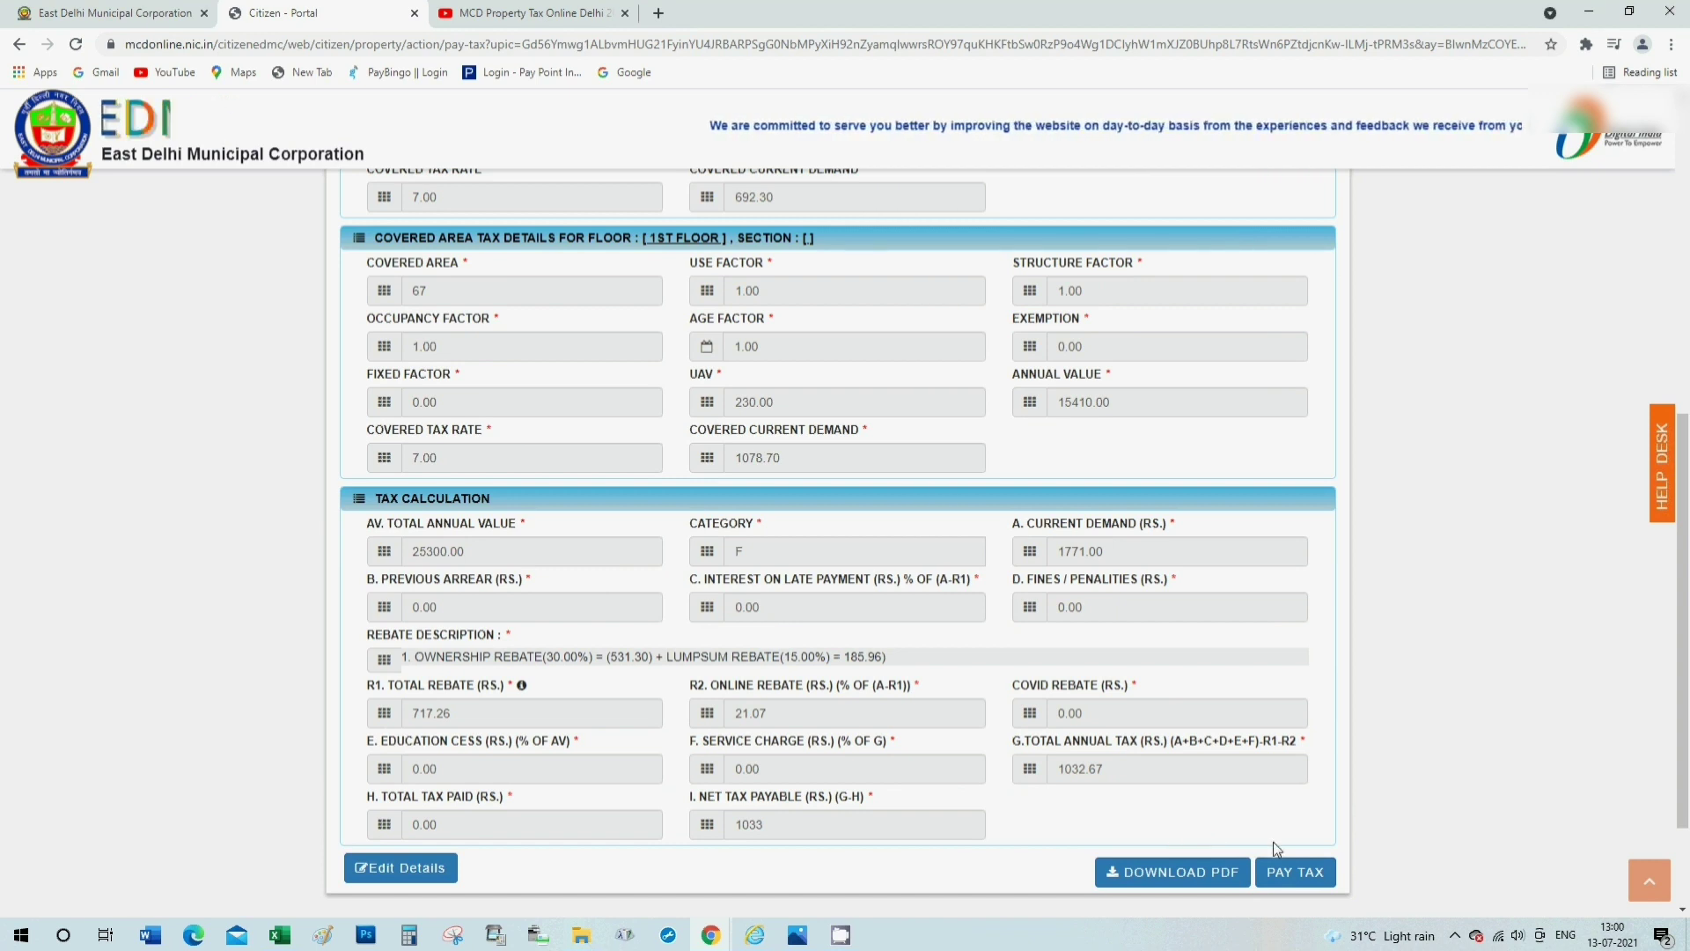
click(1200, 871)
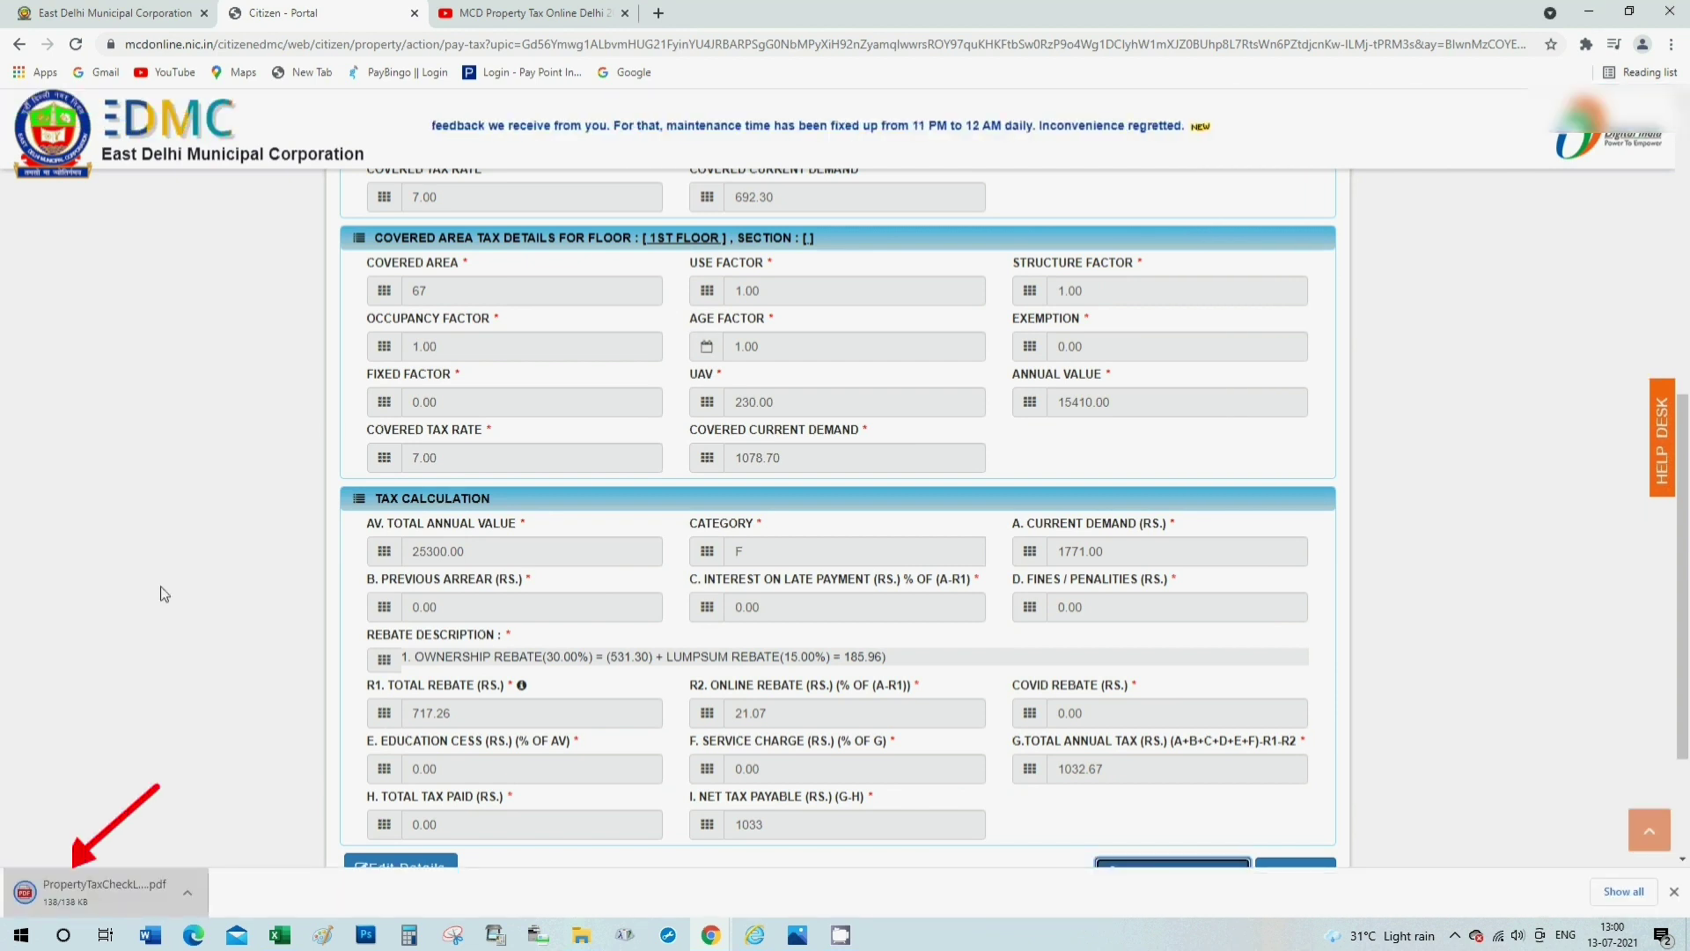
click(69, 891)
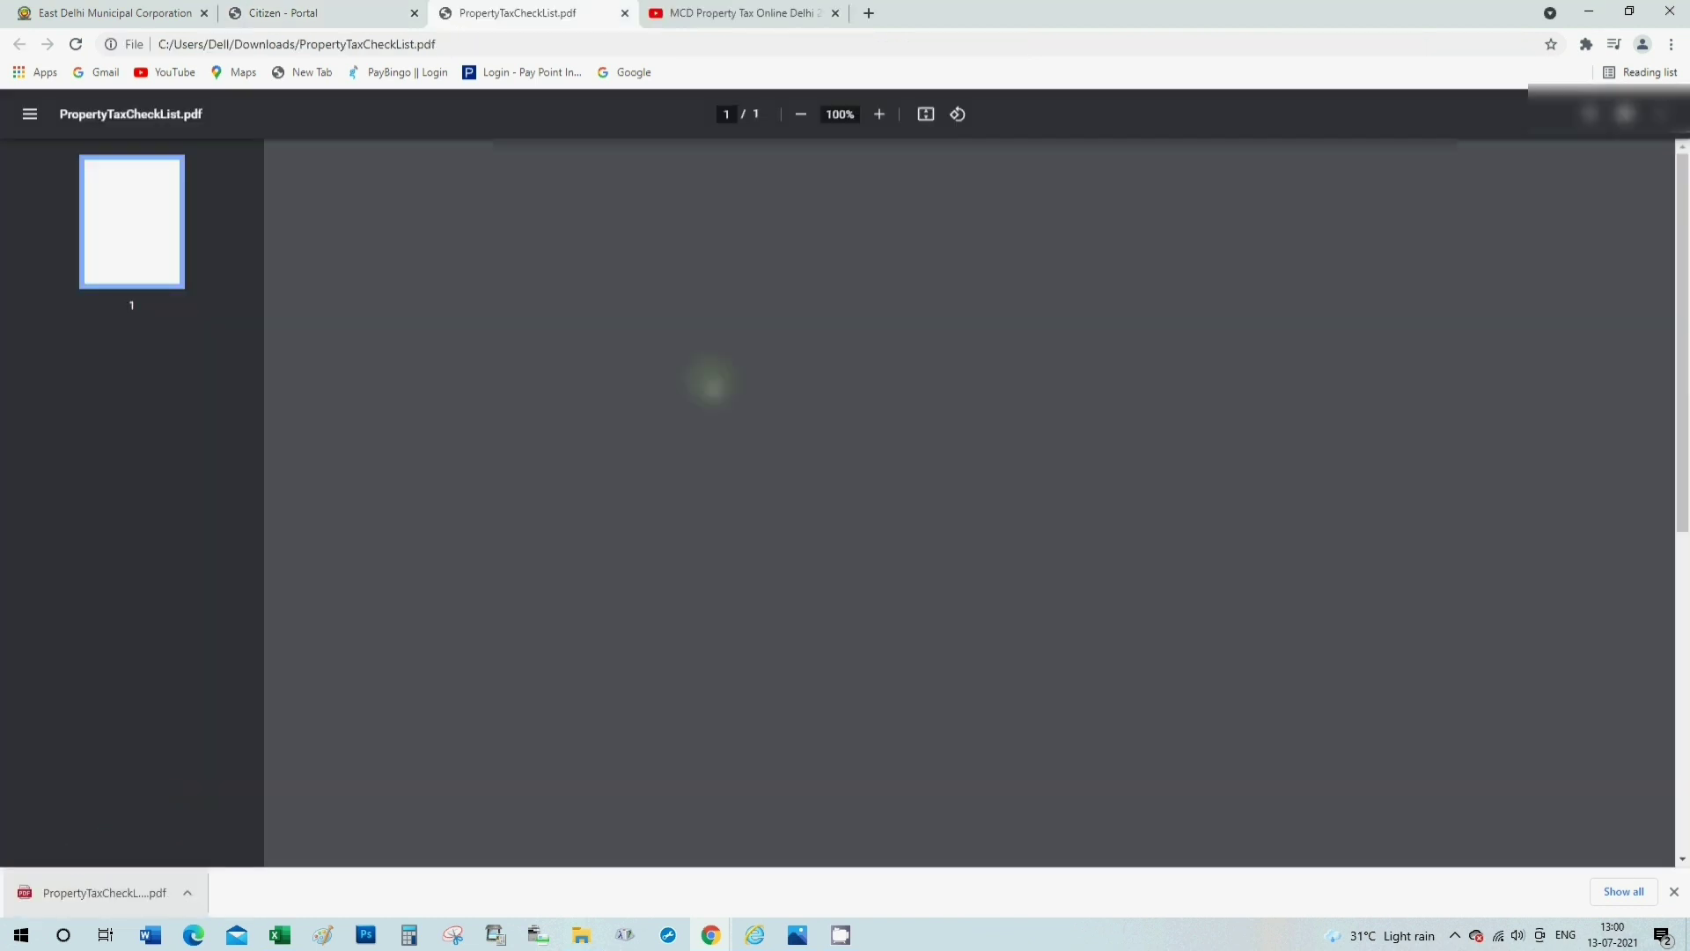
Scroll through PropertyTaxCheckList.pdf to review the tax details.
scroll(1161, 651, down, 5)
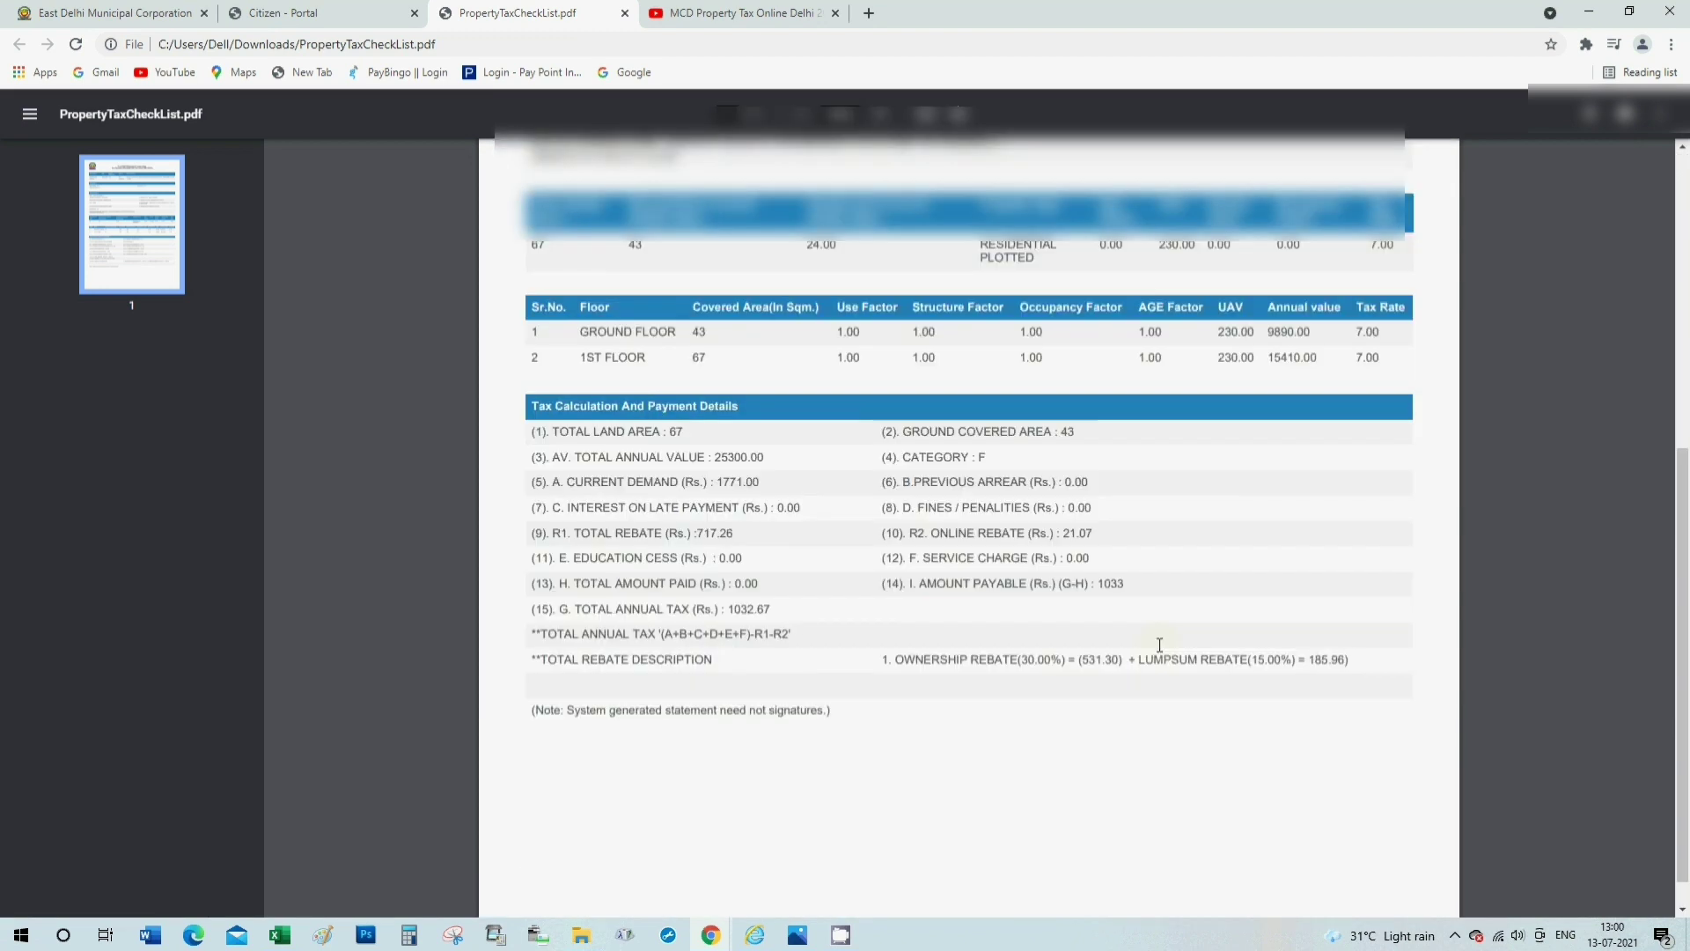
scroll(1159, 644, up, 1)
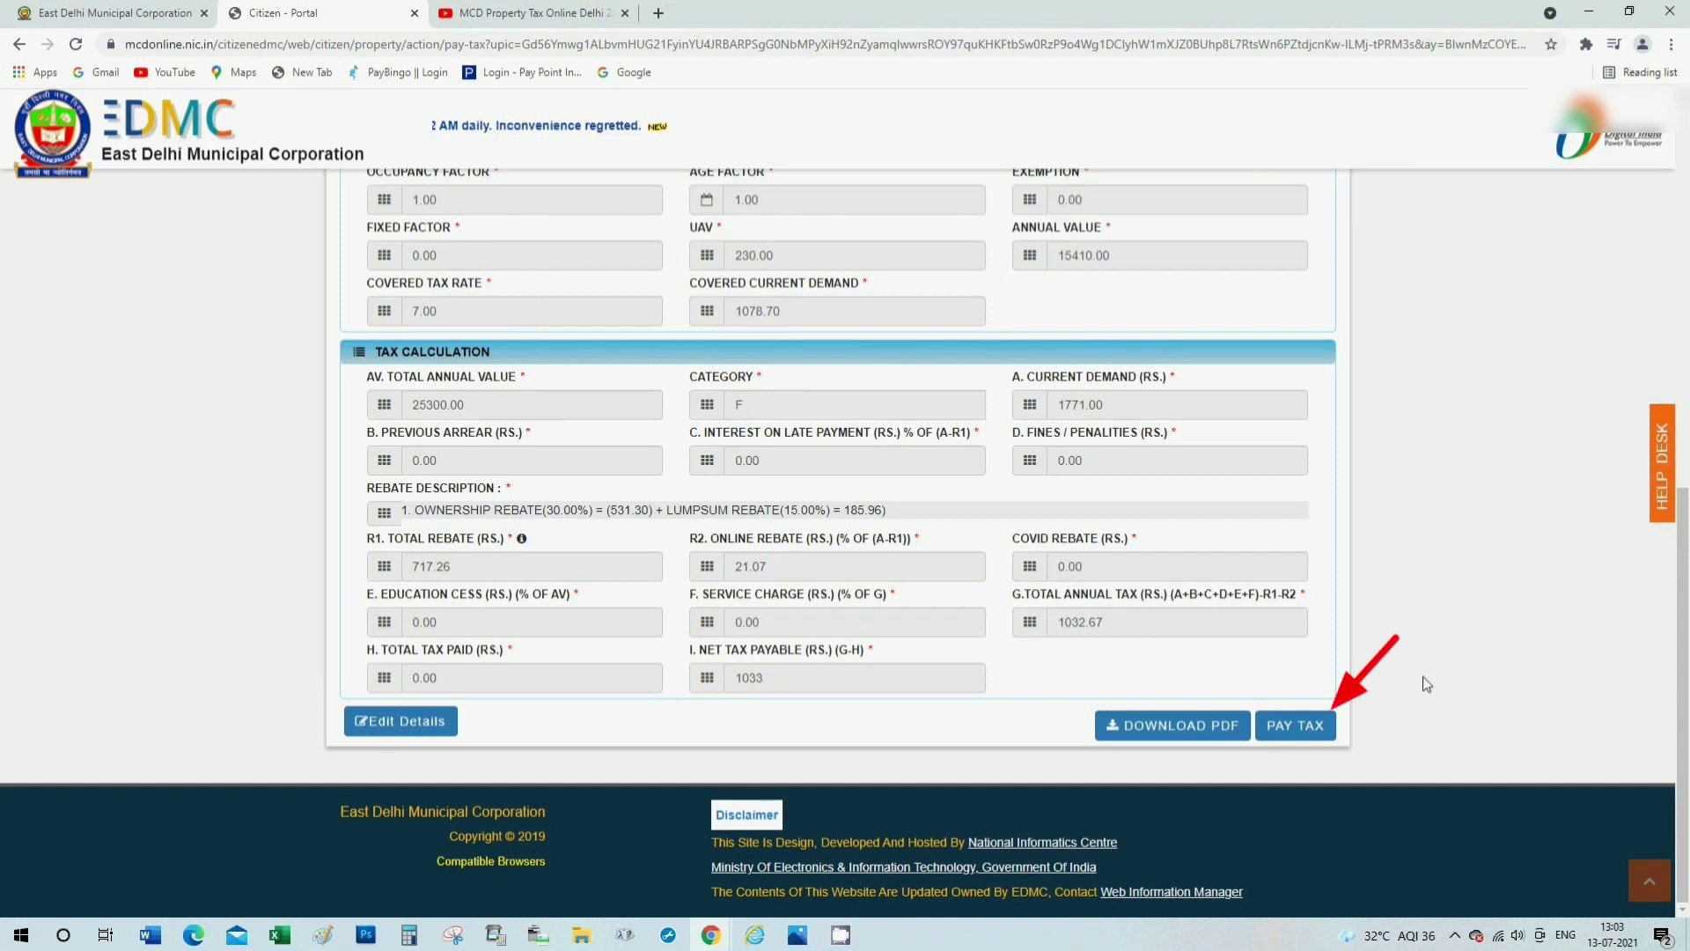
Choose PAY TAX, select the ICICI Bank gateway, and continue with Pay Now for Rs. 1033.
click(1292, 731)
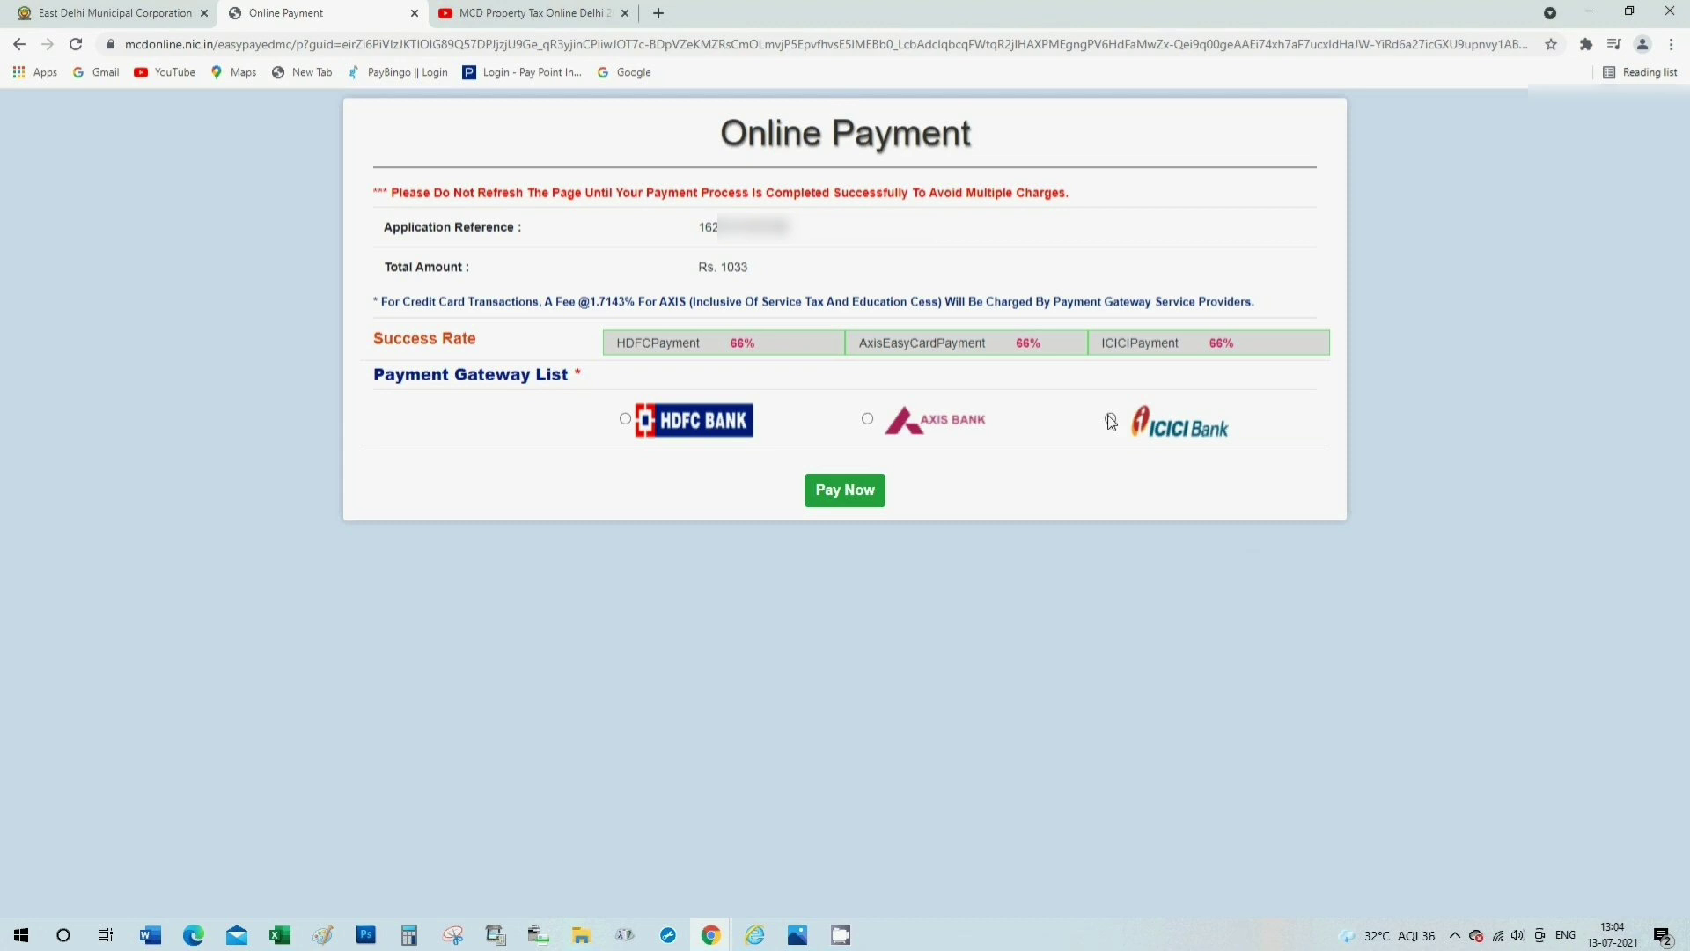
click(1111, 420)
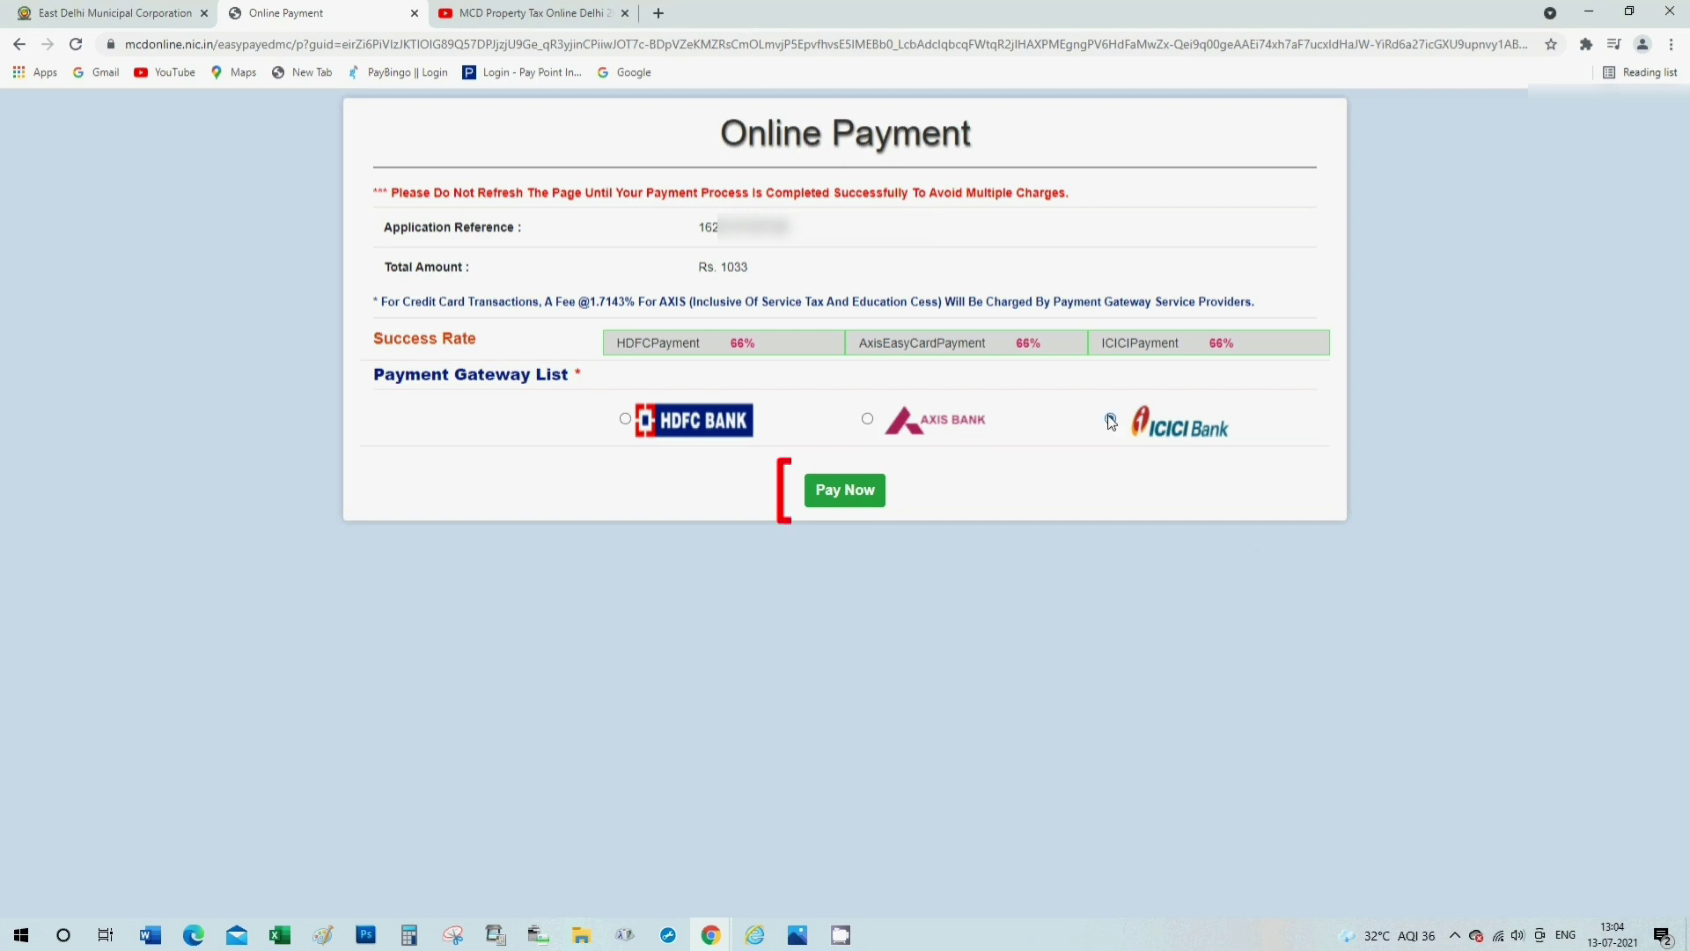
click(823, 493)
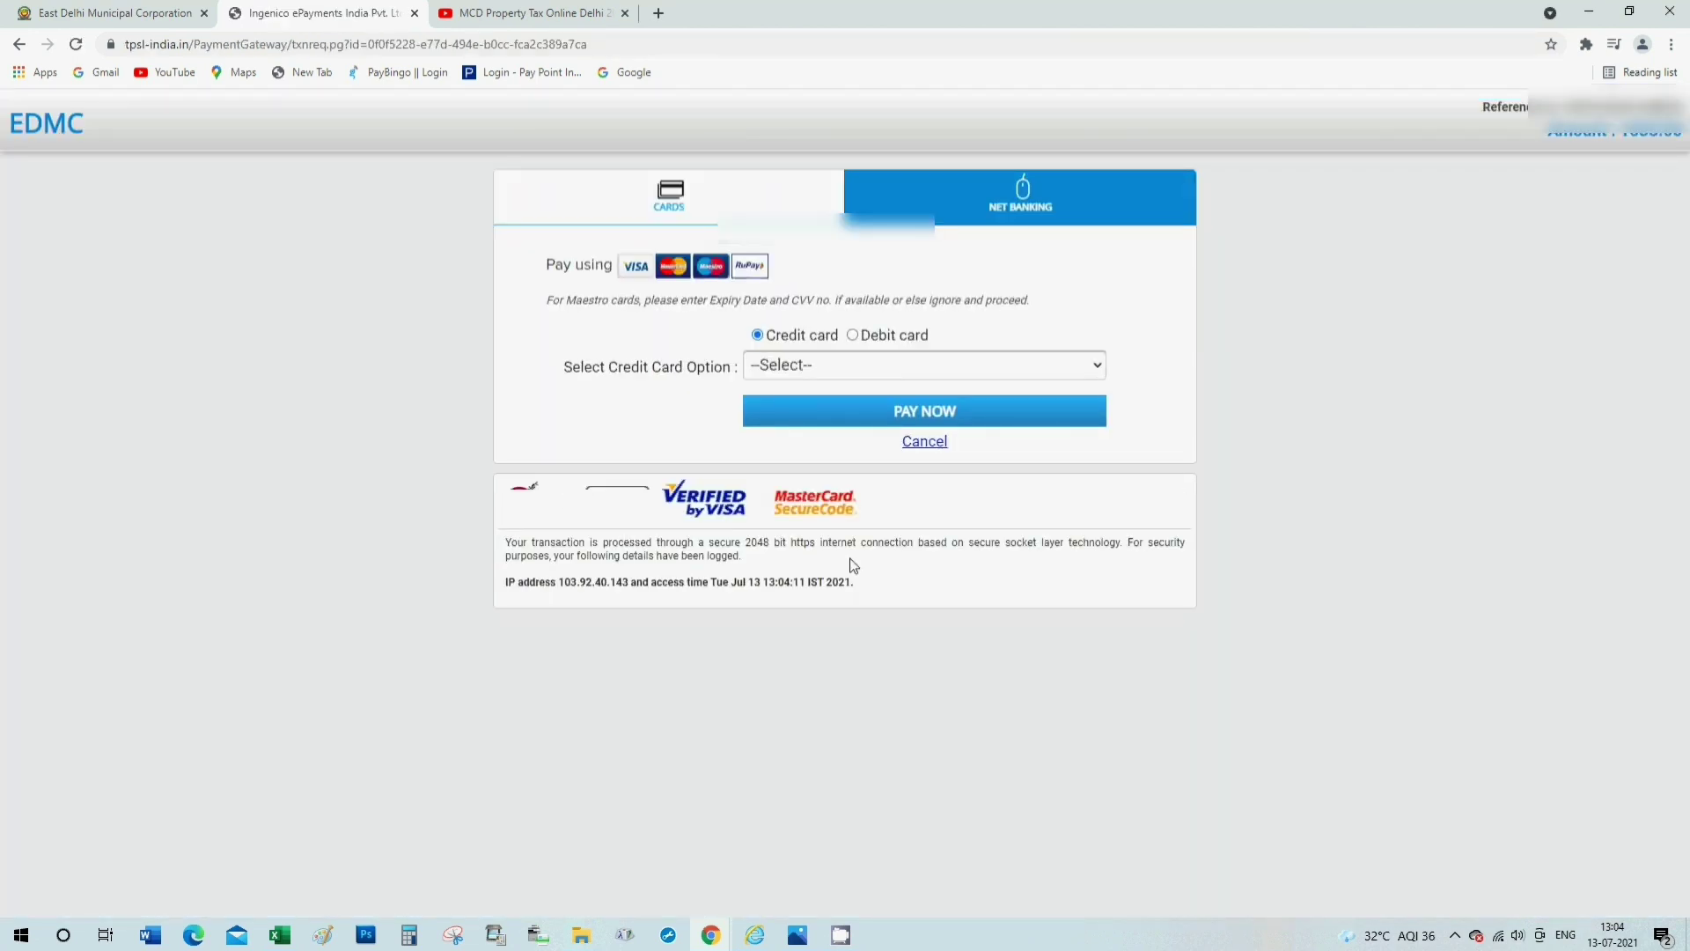
Choose Debit card payment with the VISA / MASTER / MAESTRO card type.
click(852, 335)
click(884, 369)
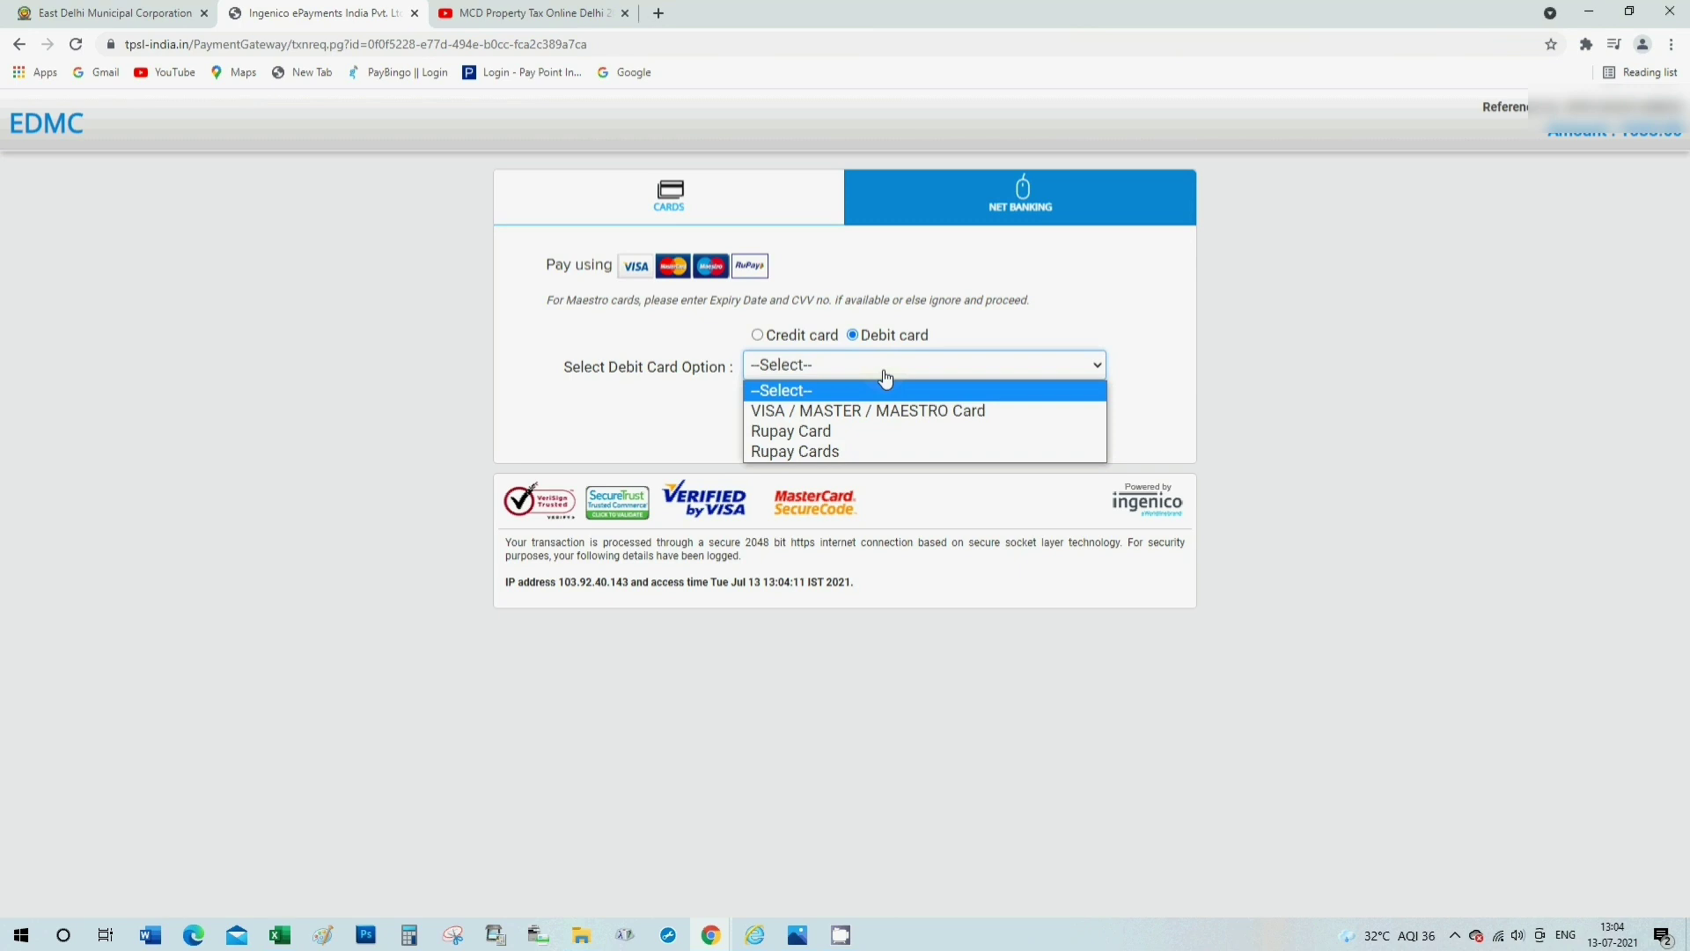
click(1152, 209)
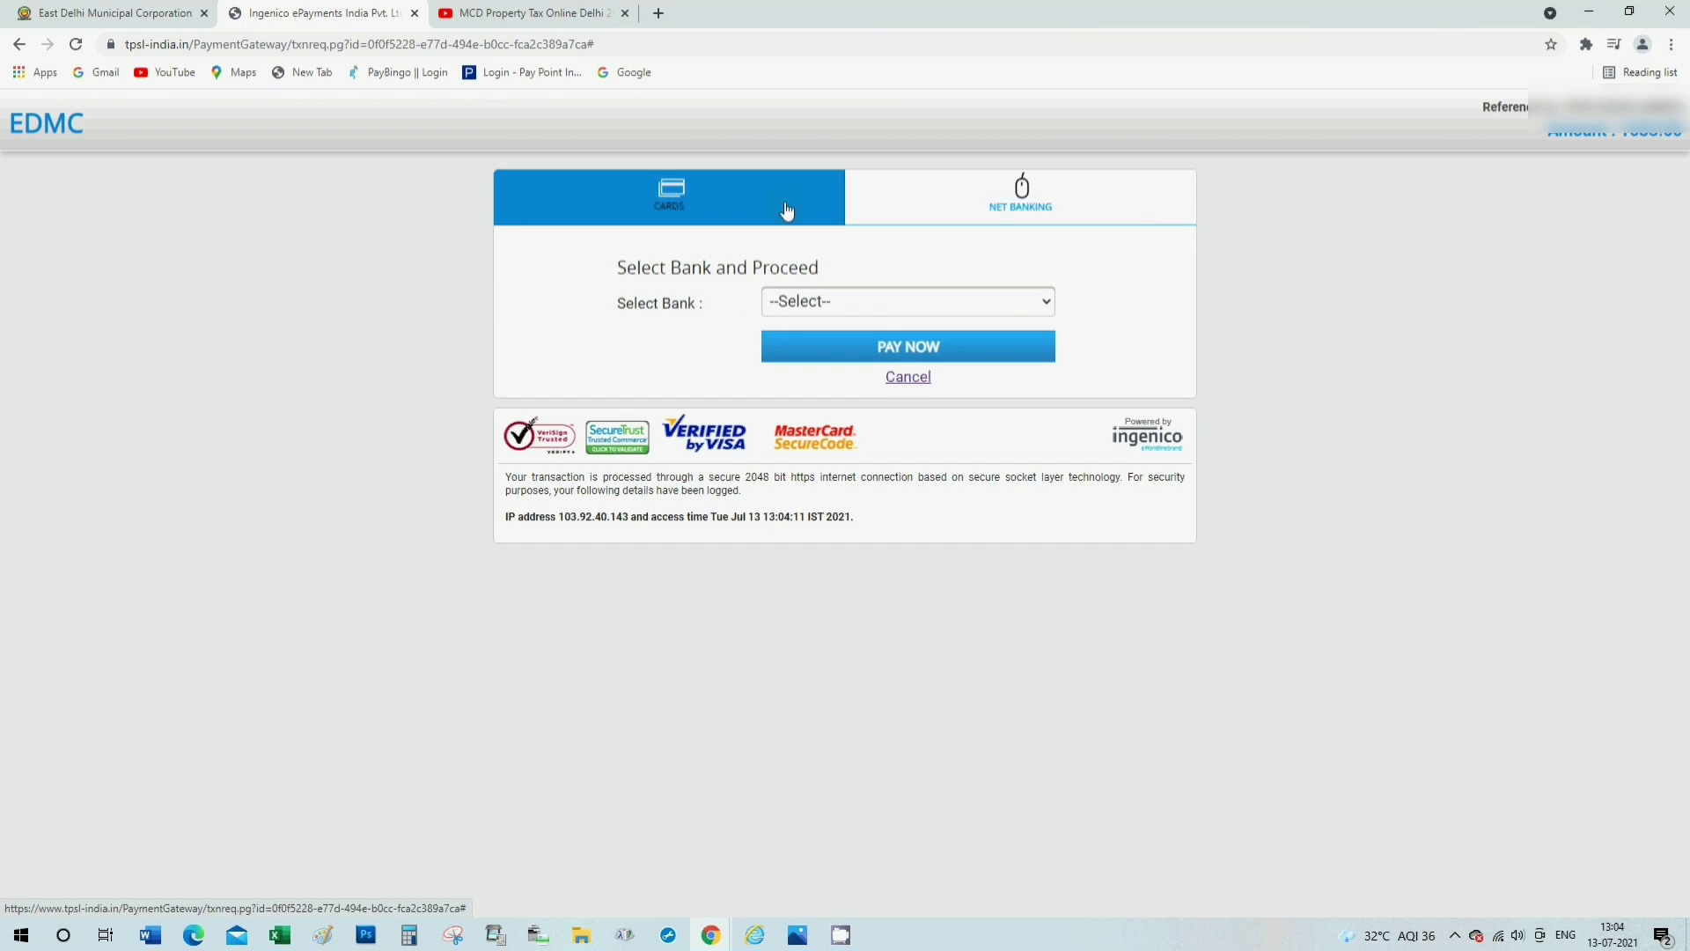
click(716, 207)
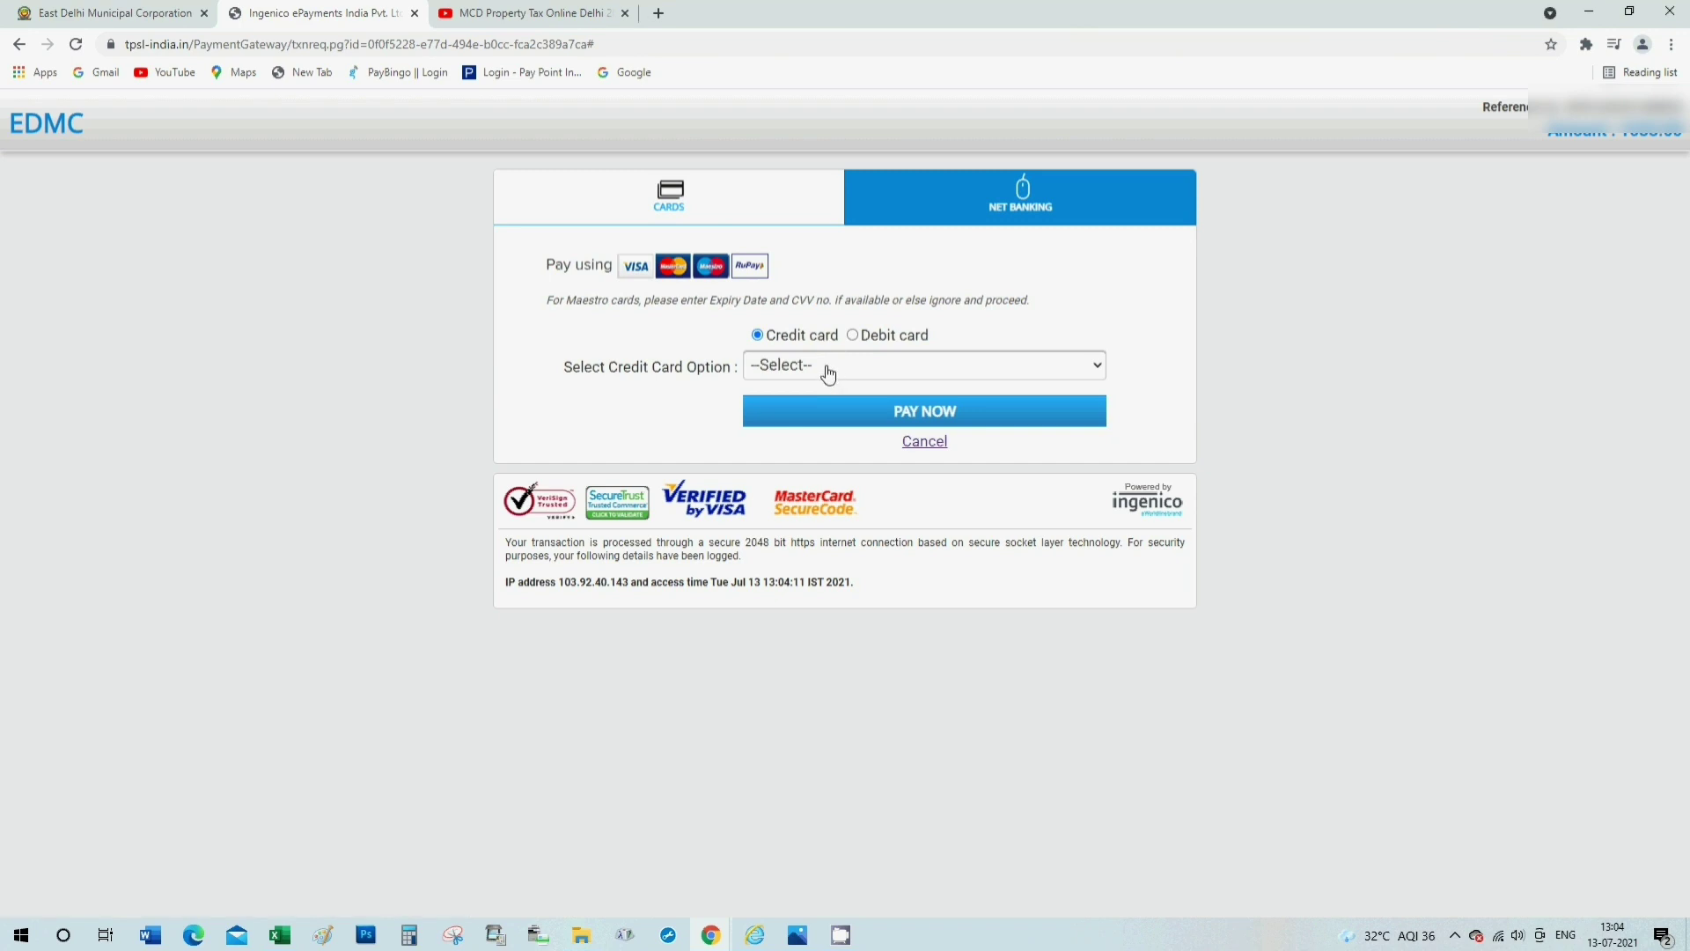
click(851, 336)
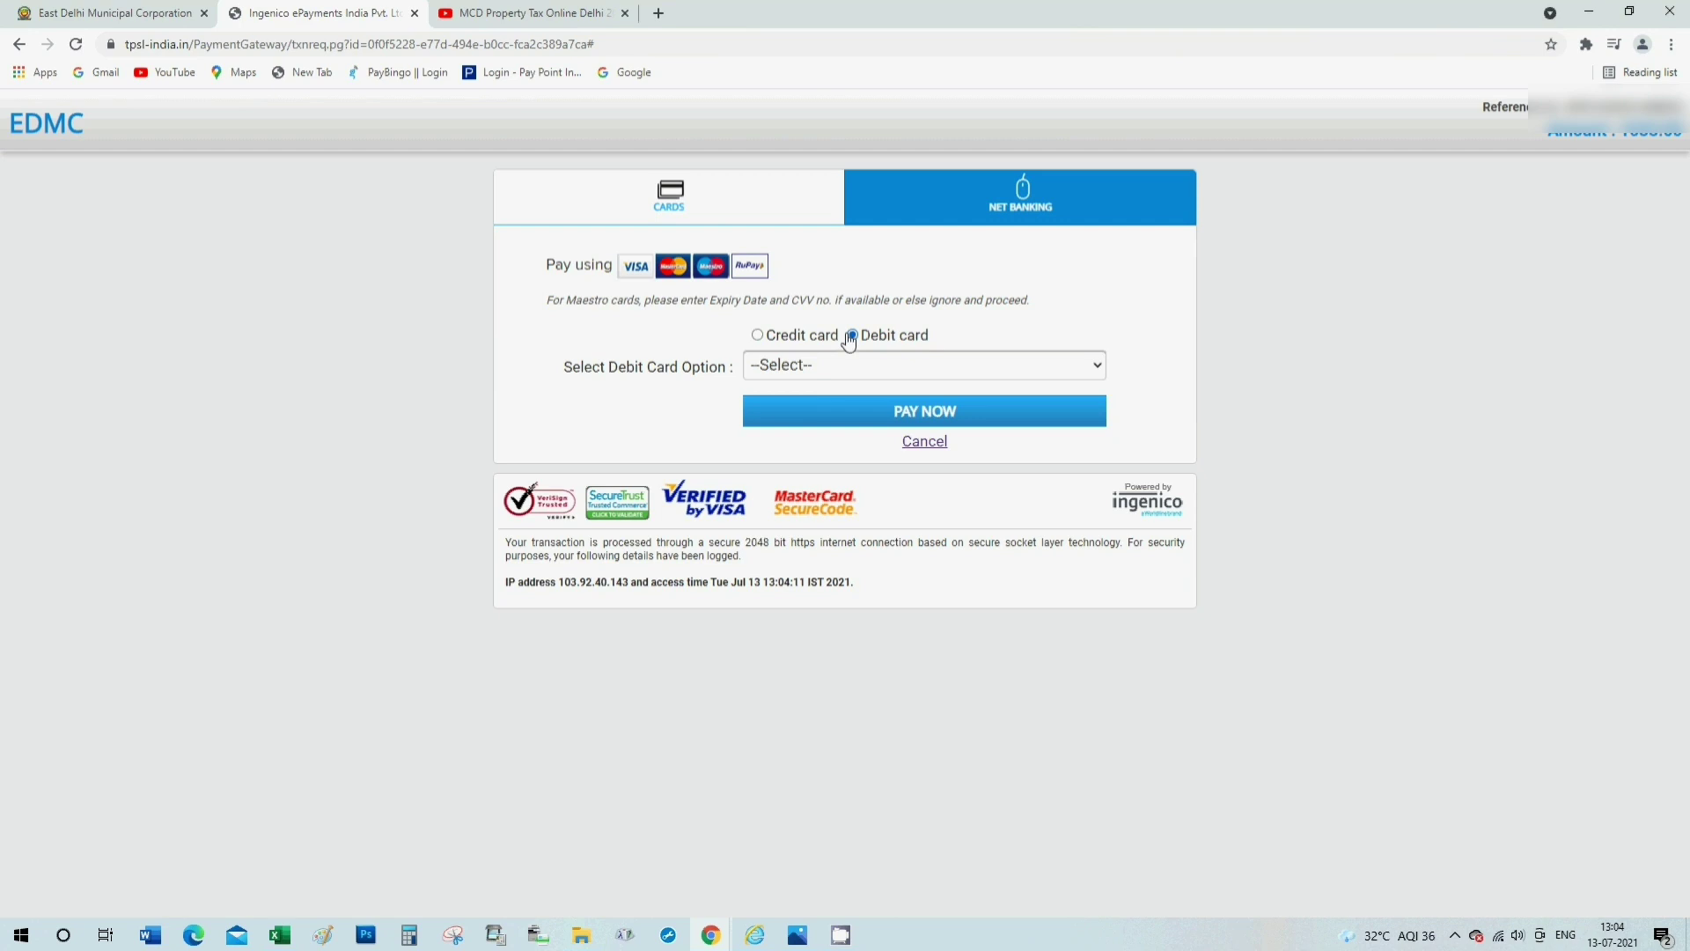
click(836, 366)
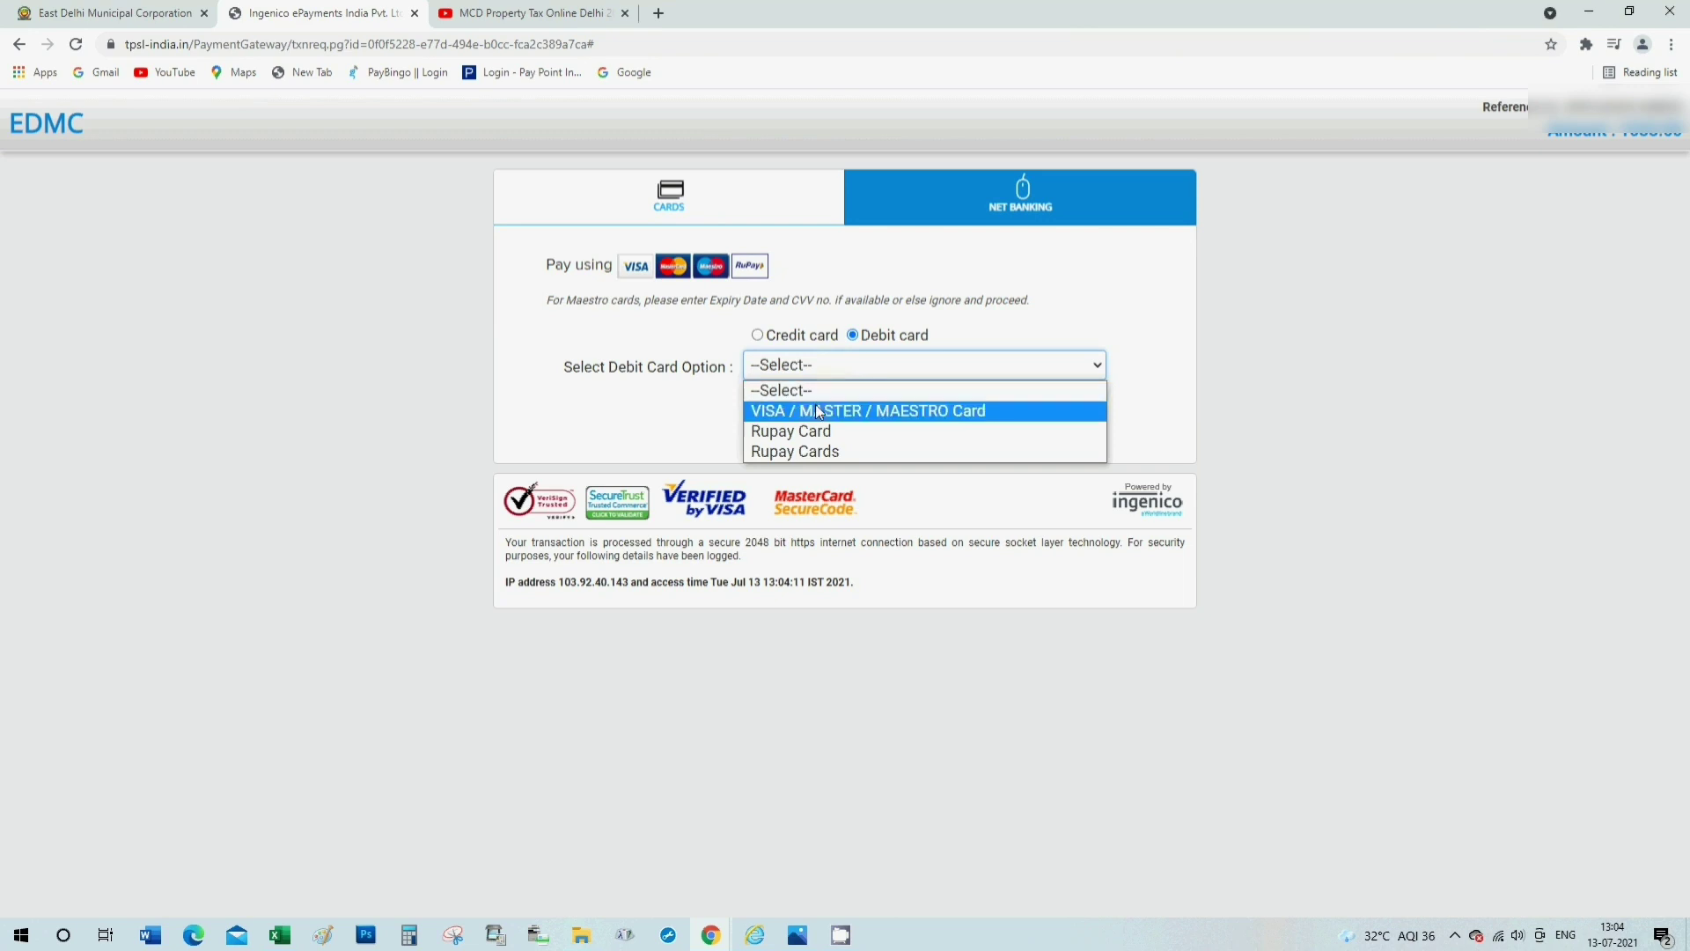
click(823, 410)
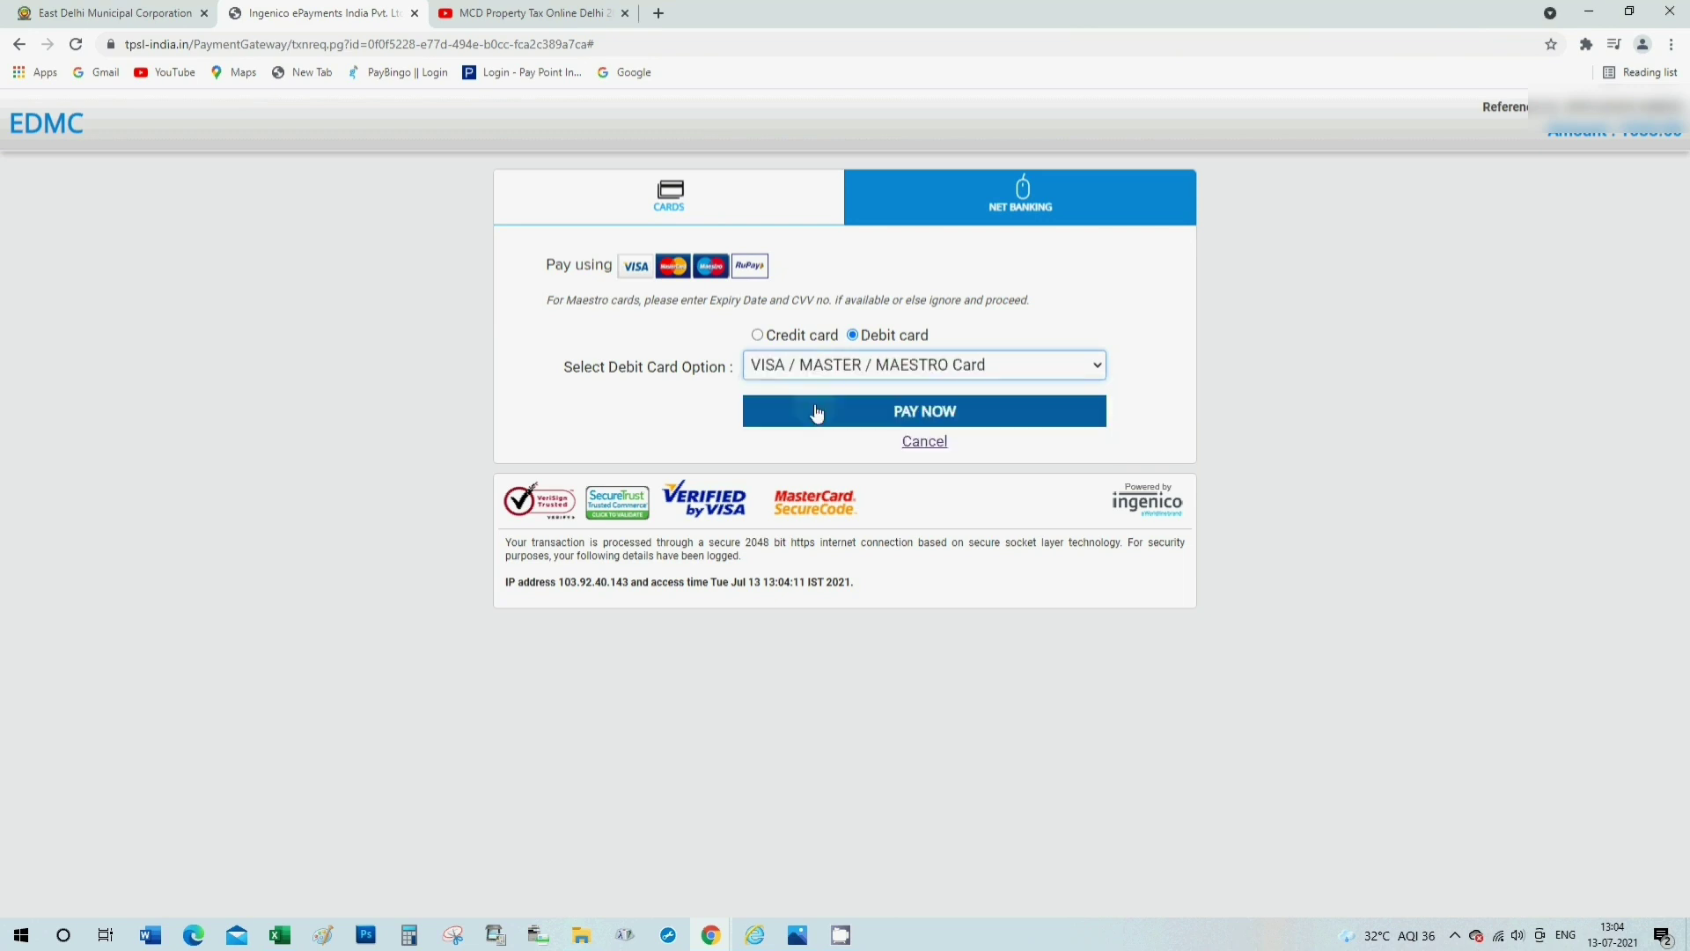
click(879, 425)
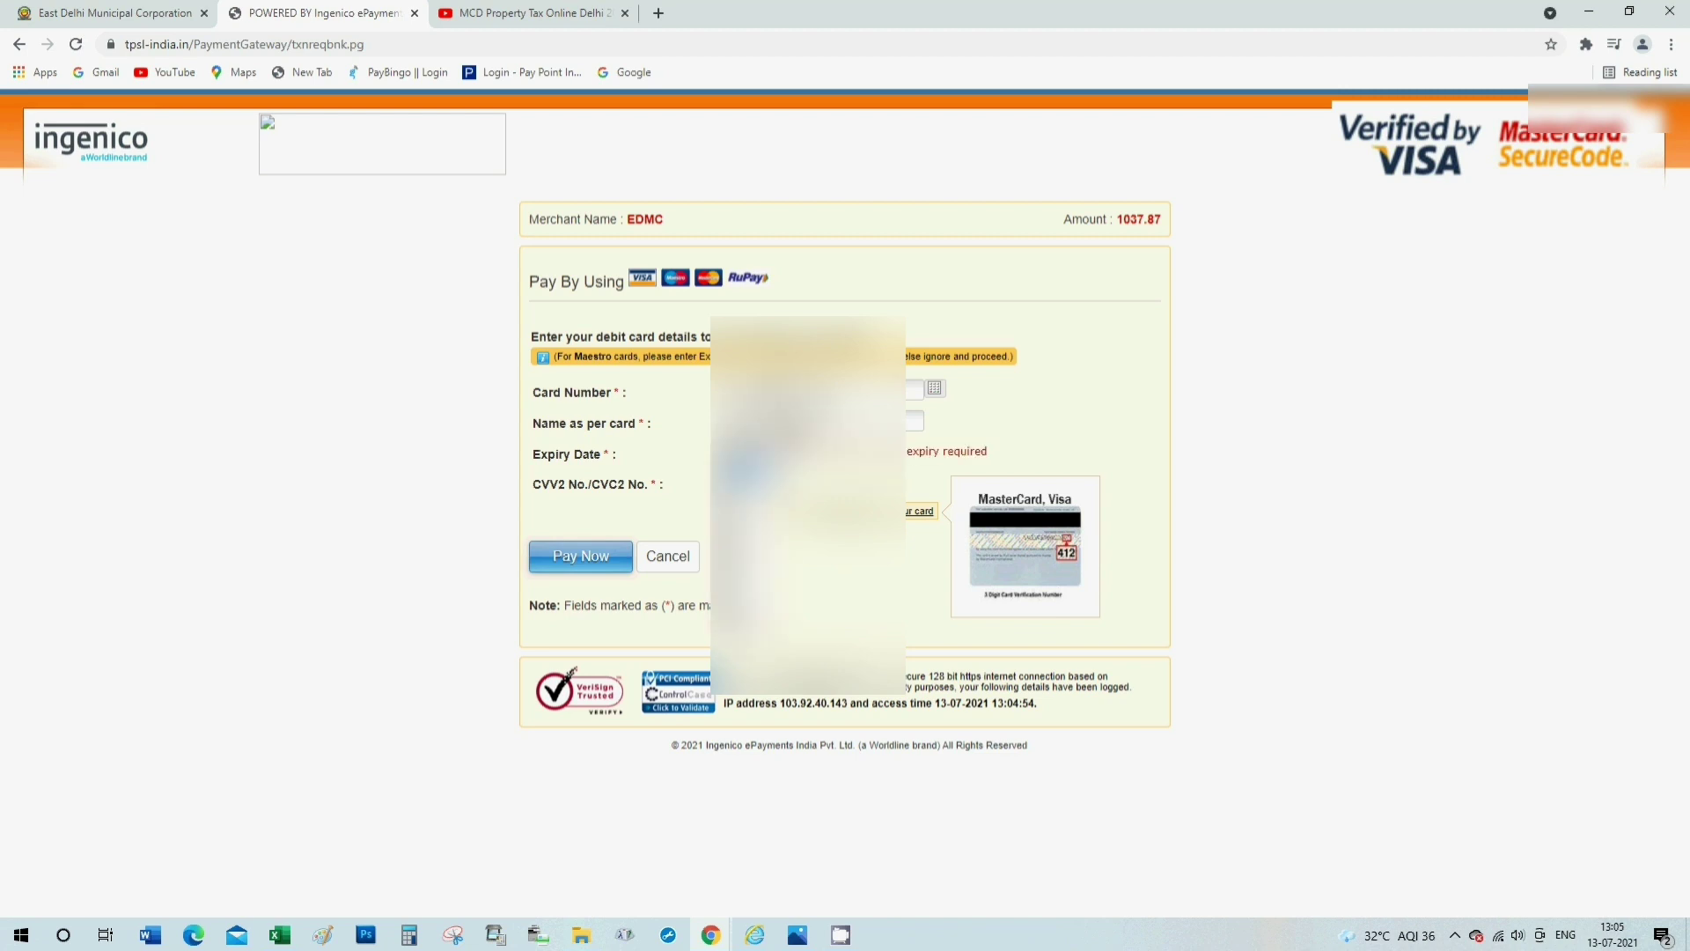
Select the card's expiry year and submit the debit card details.
click(788, 453)
click(779, 576)
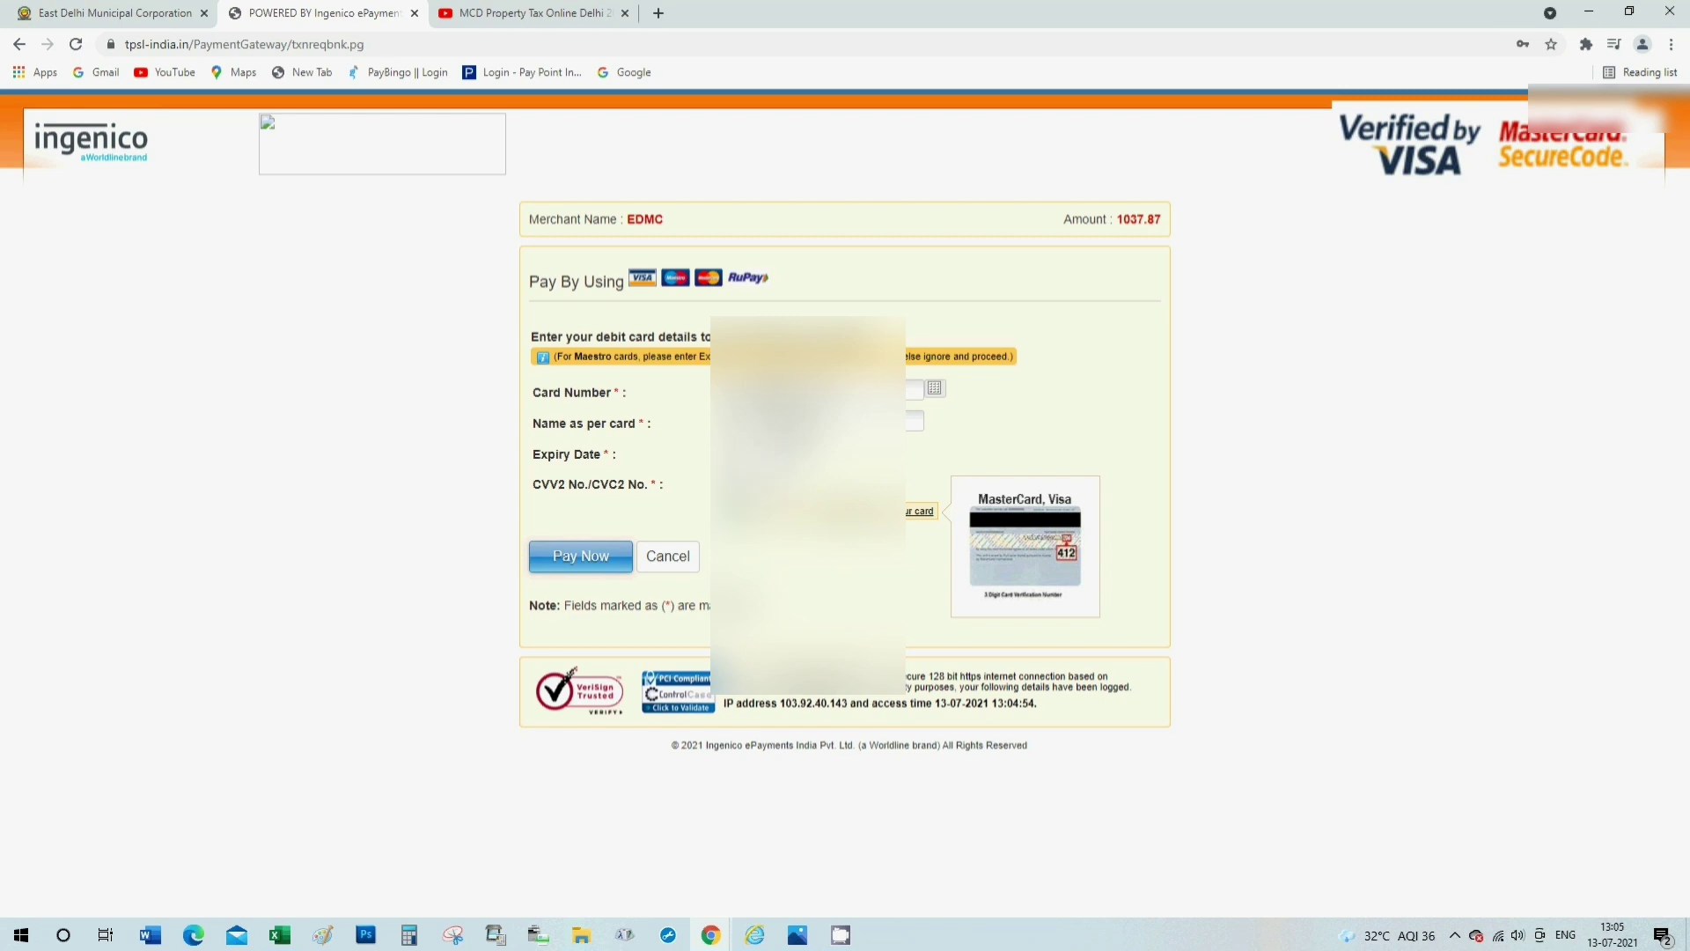
click(593, 557)
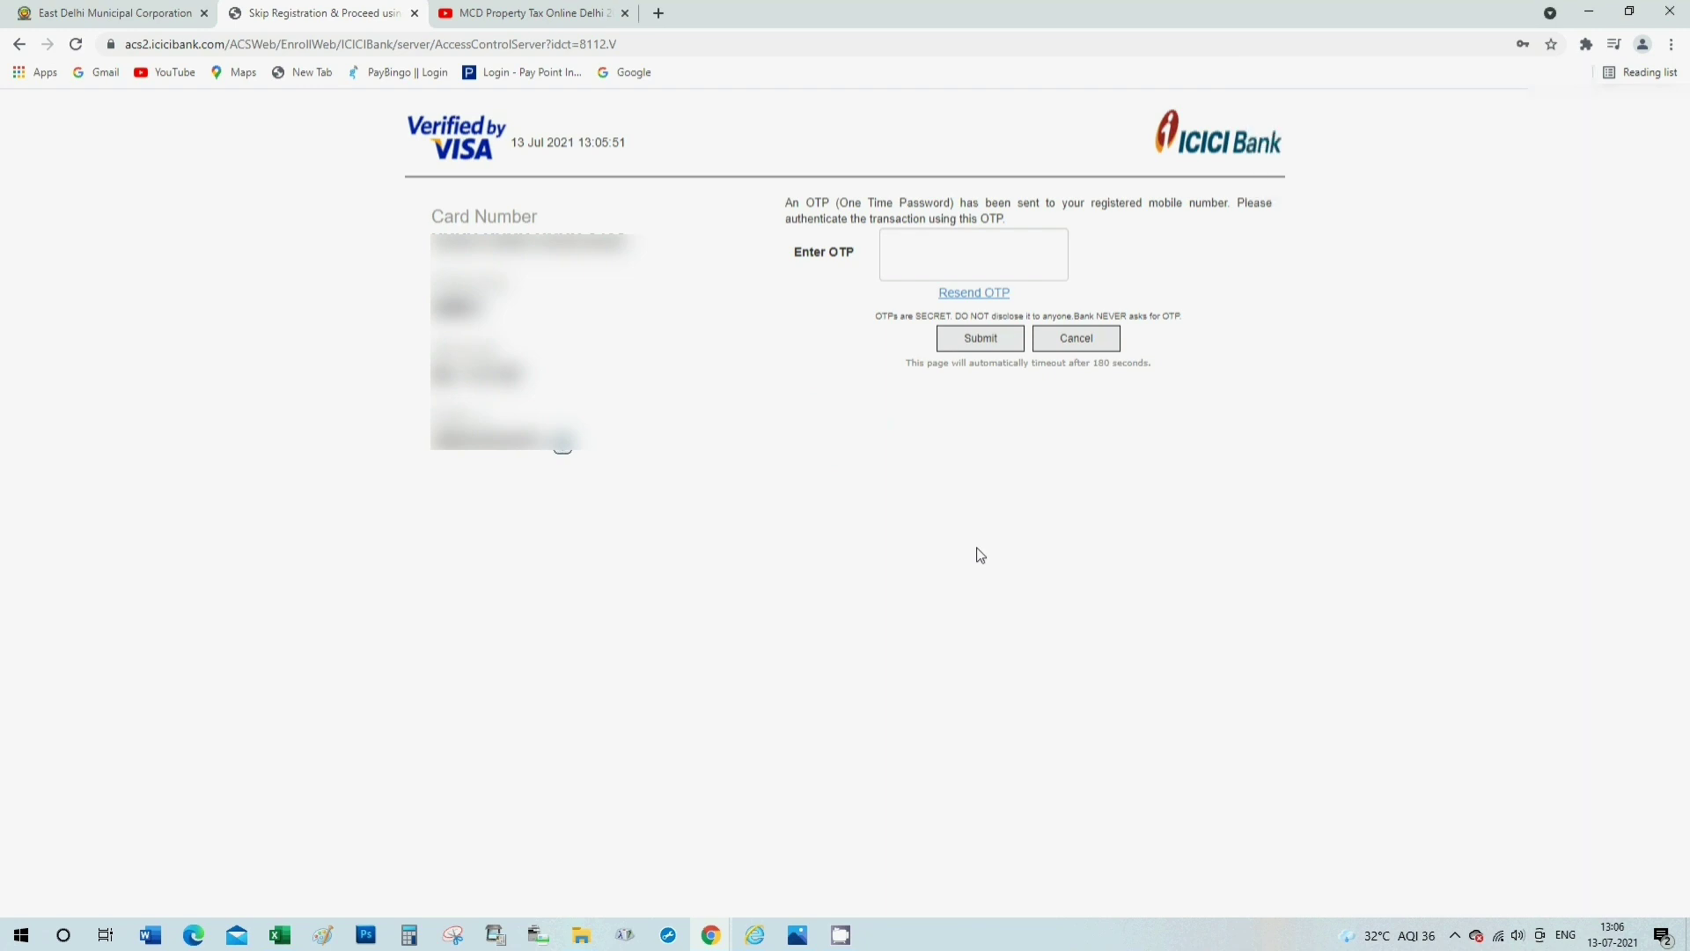
Enter the one-time password and submit it to authorise the payment.
text(123)
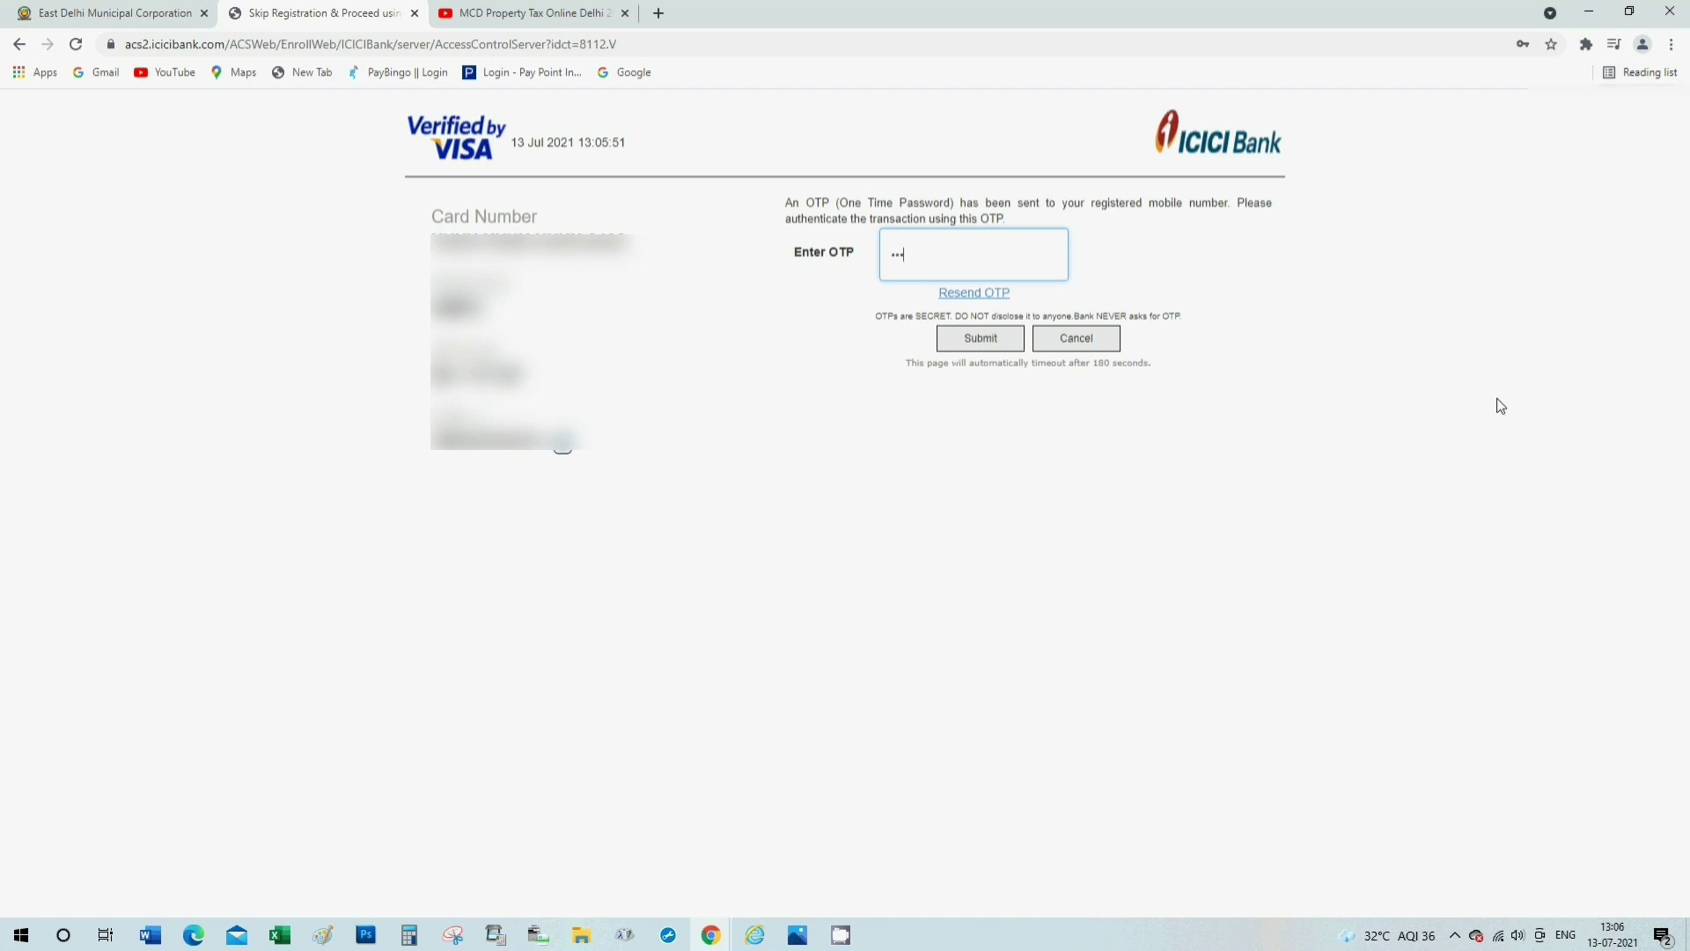
text(456)
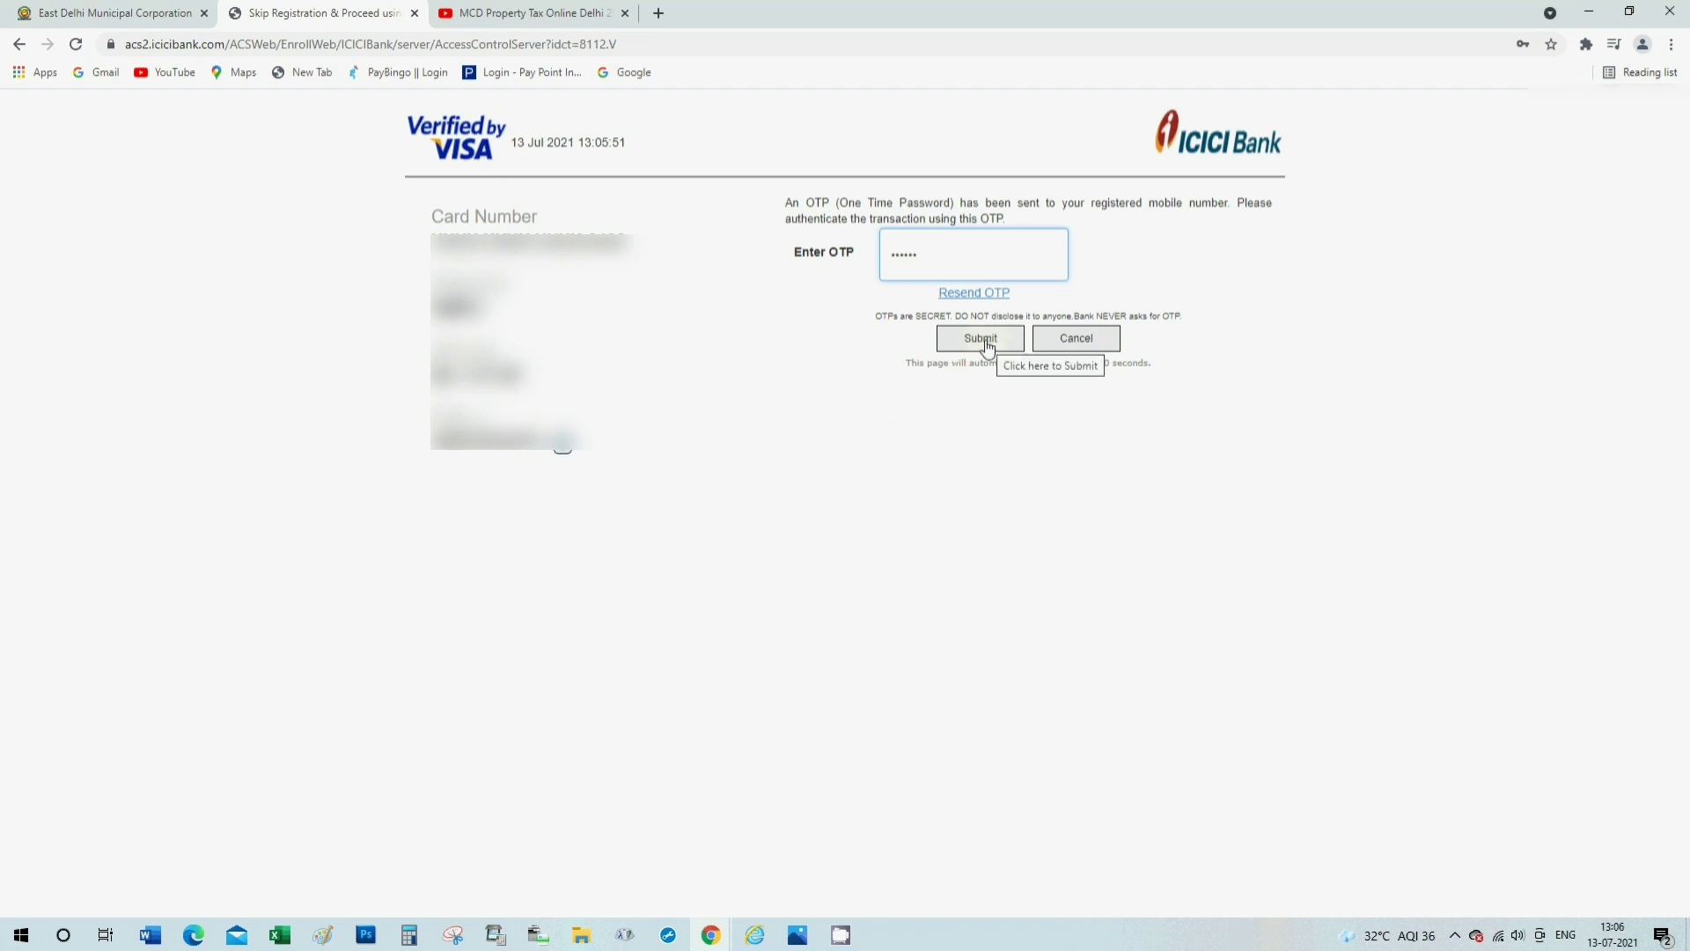
click(988, 343)
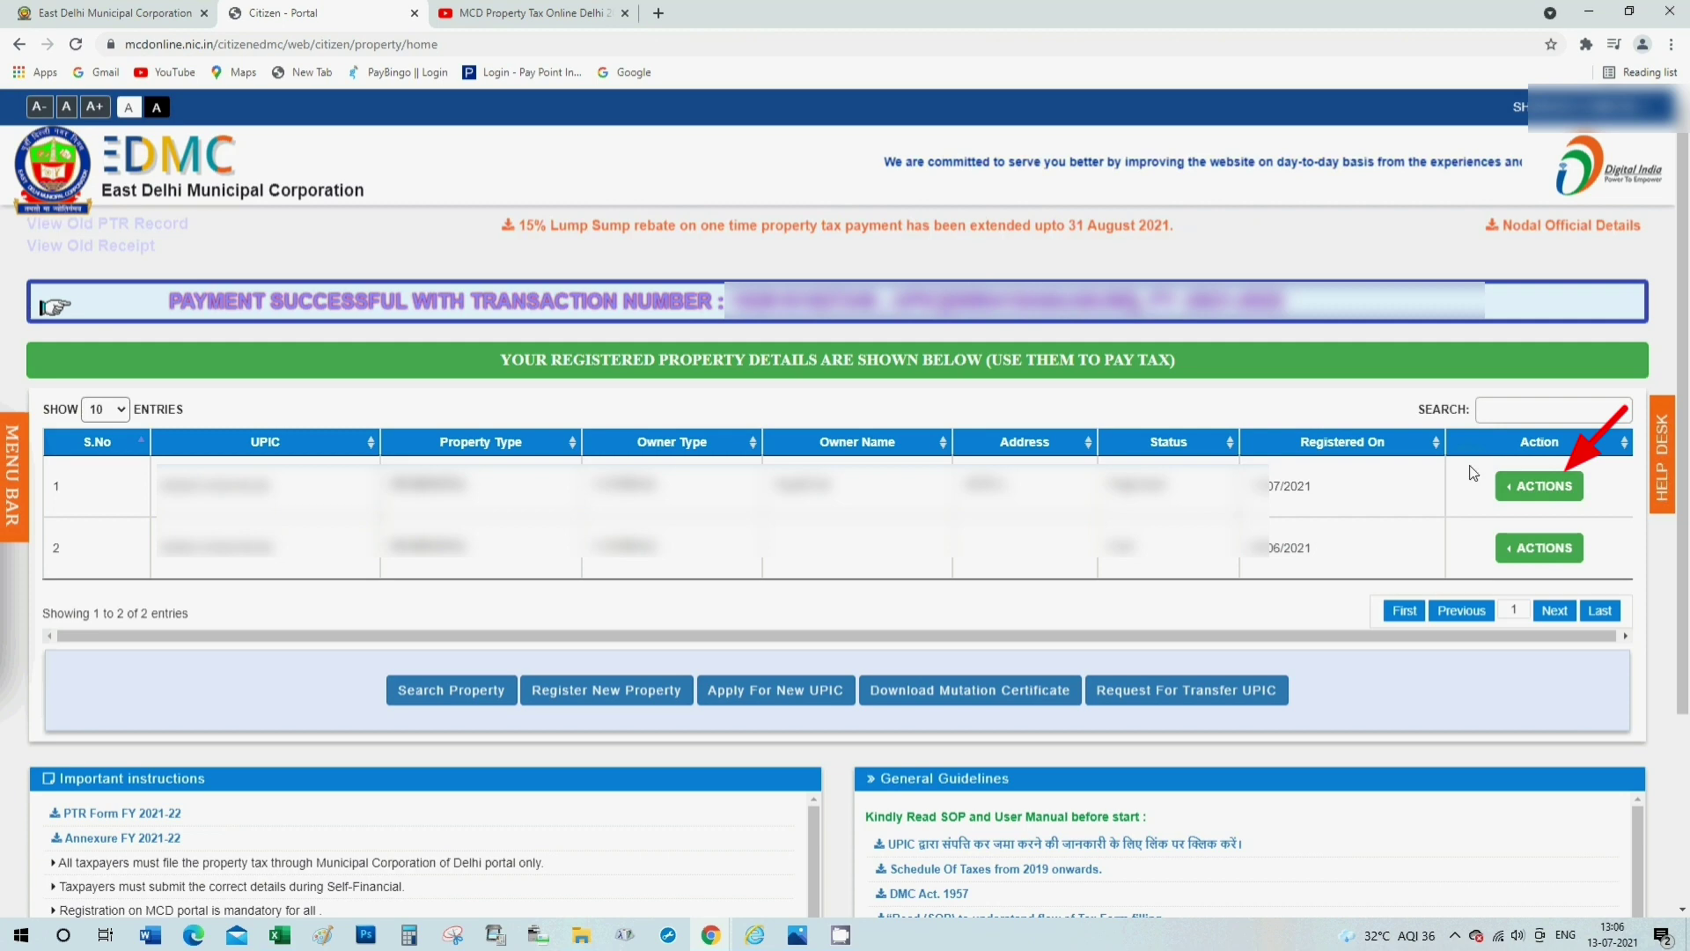
Open the property's Tax Paid Details and download the Rs 1033 receipt for 2021-2022.
click(1542, 490)
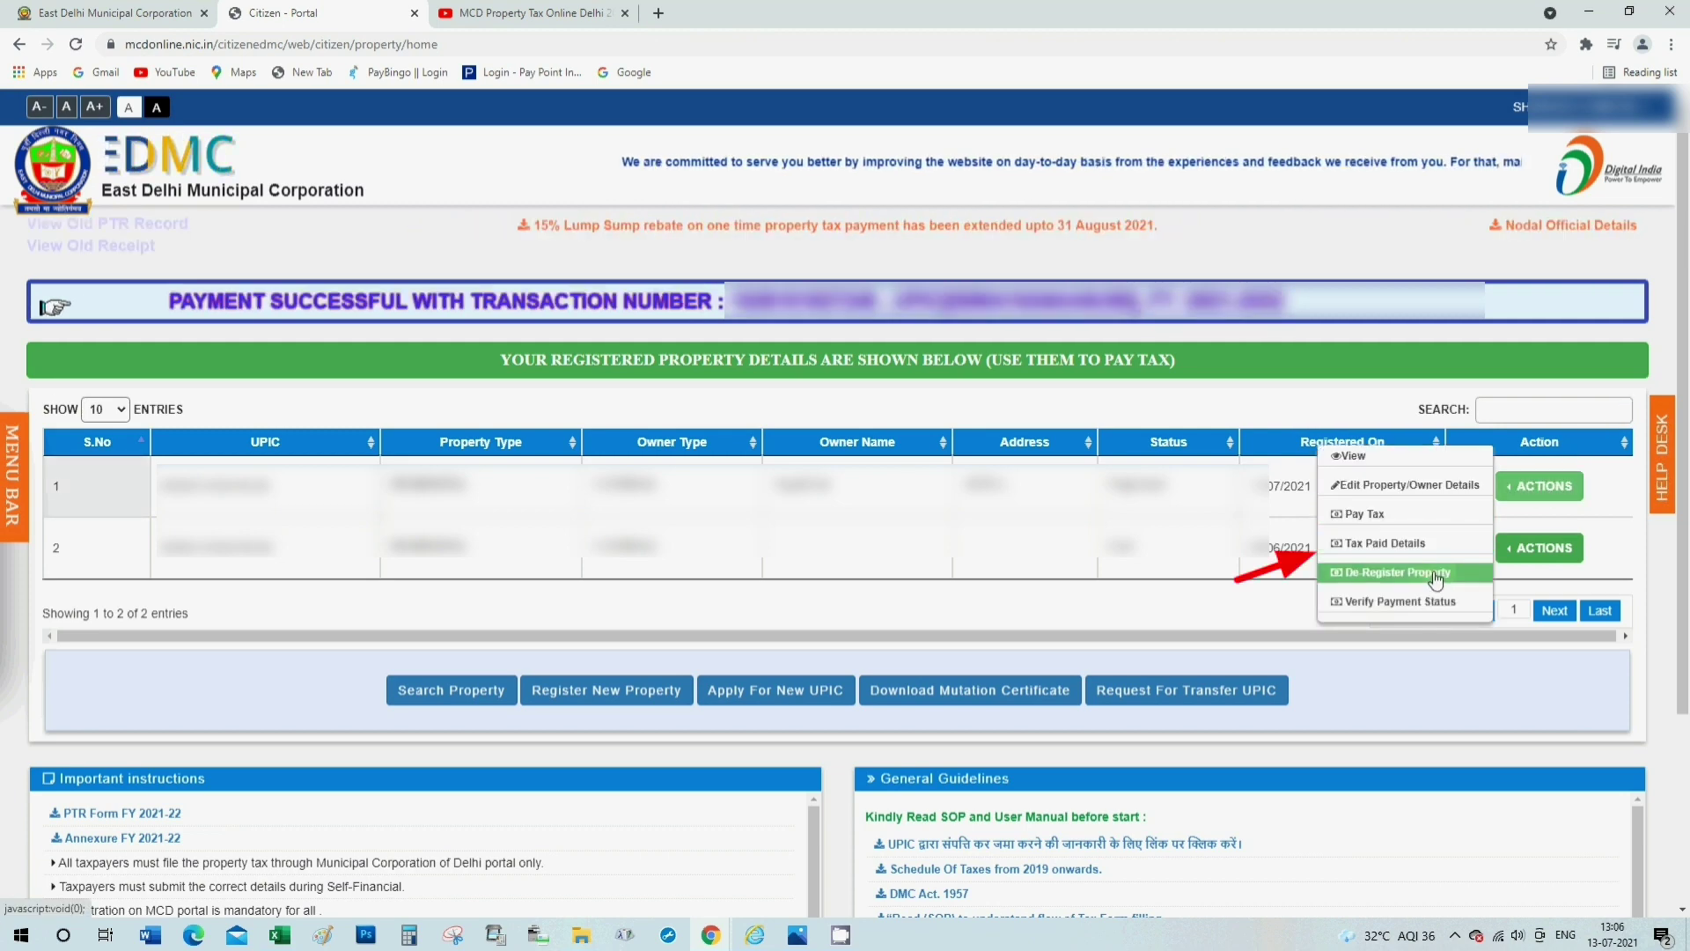
click(1408, 543)
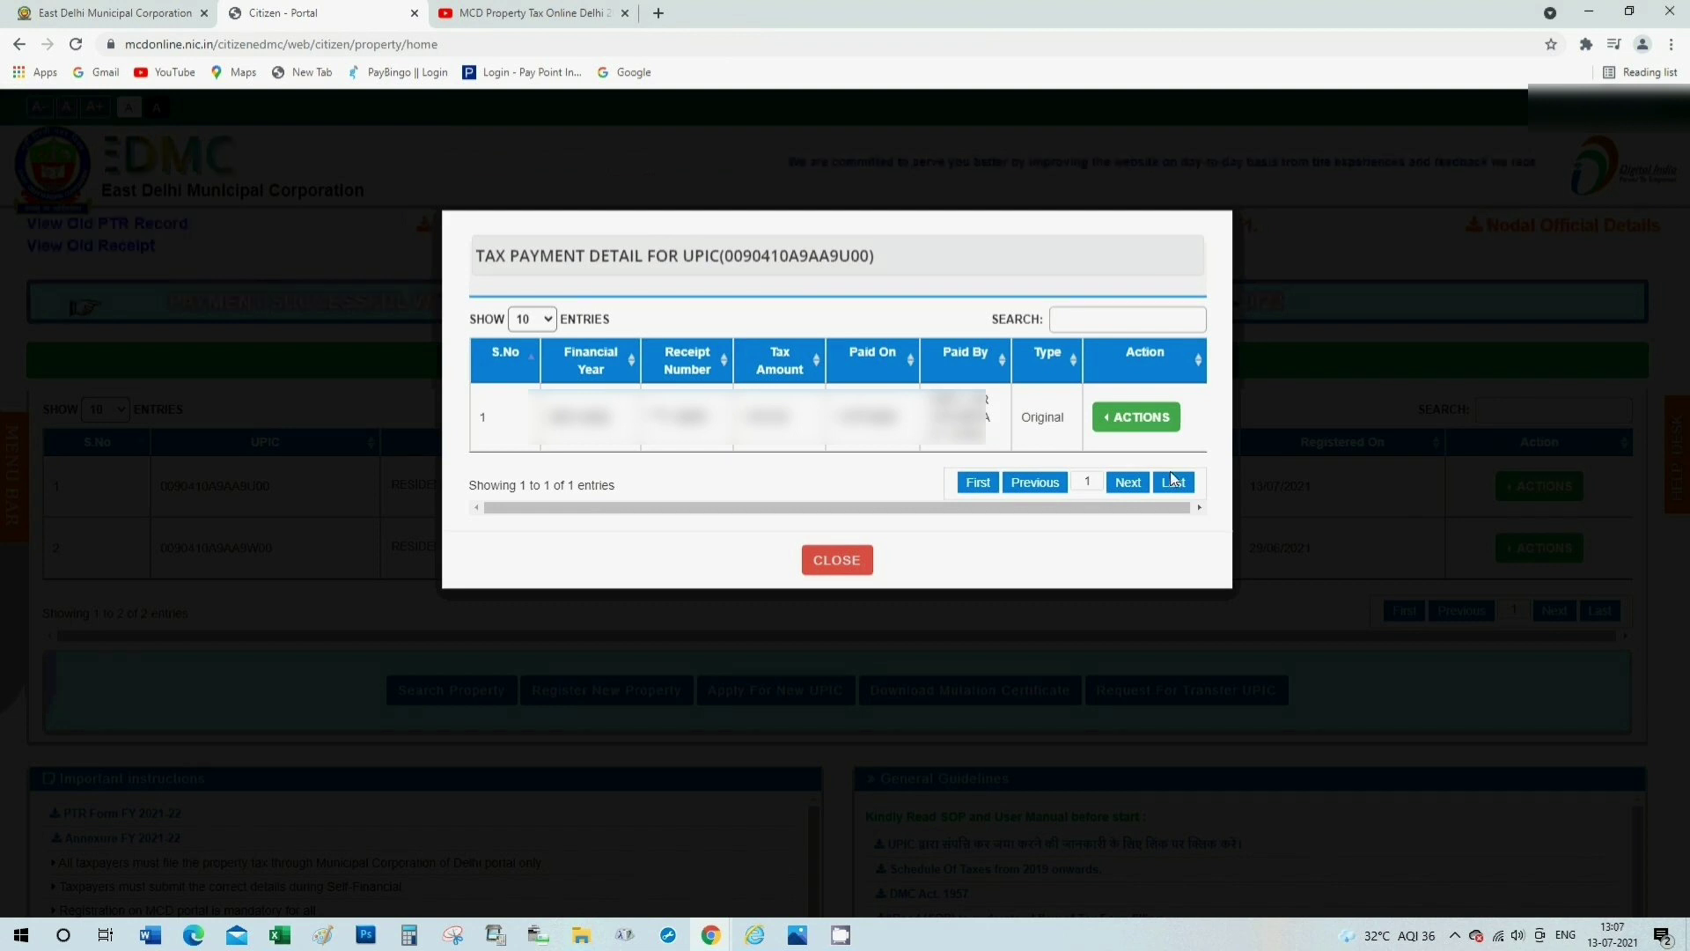
click(1141, 421)
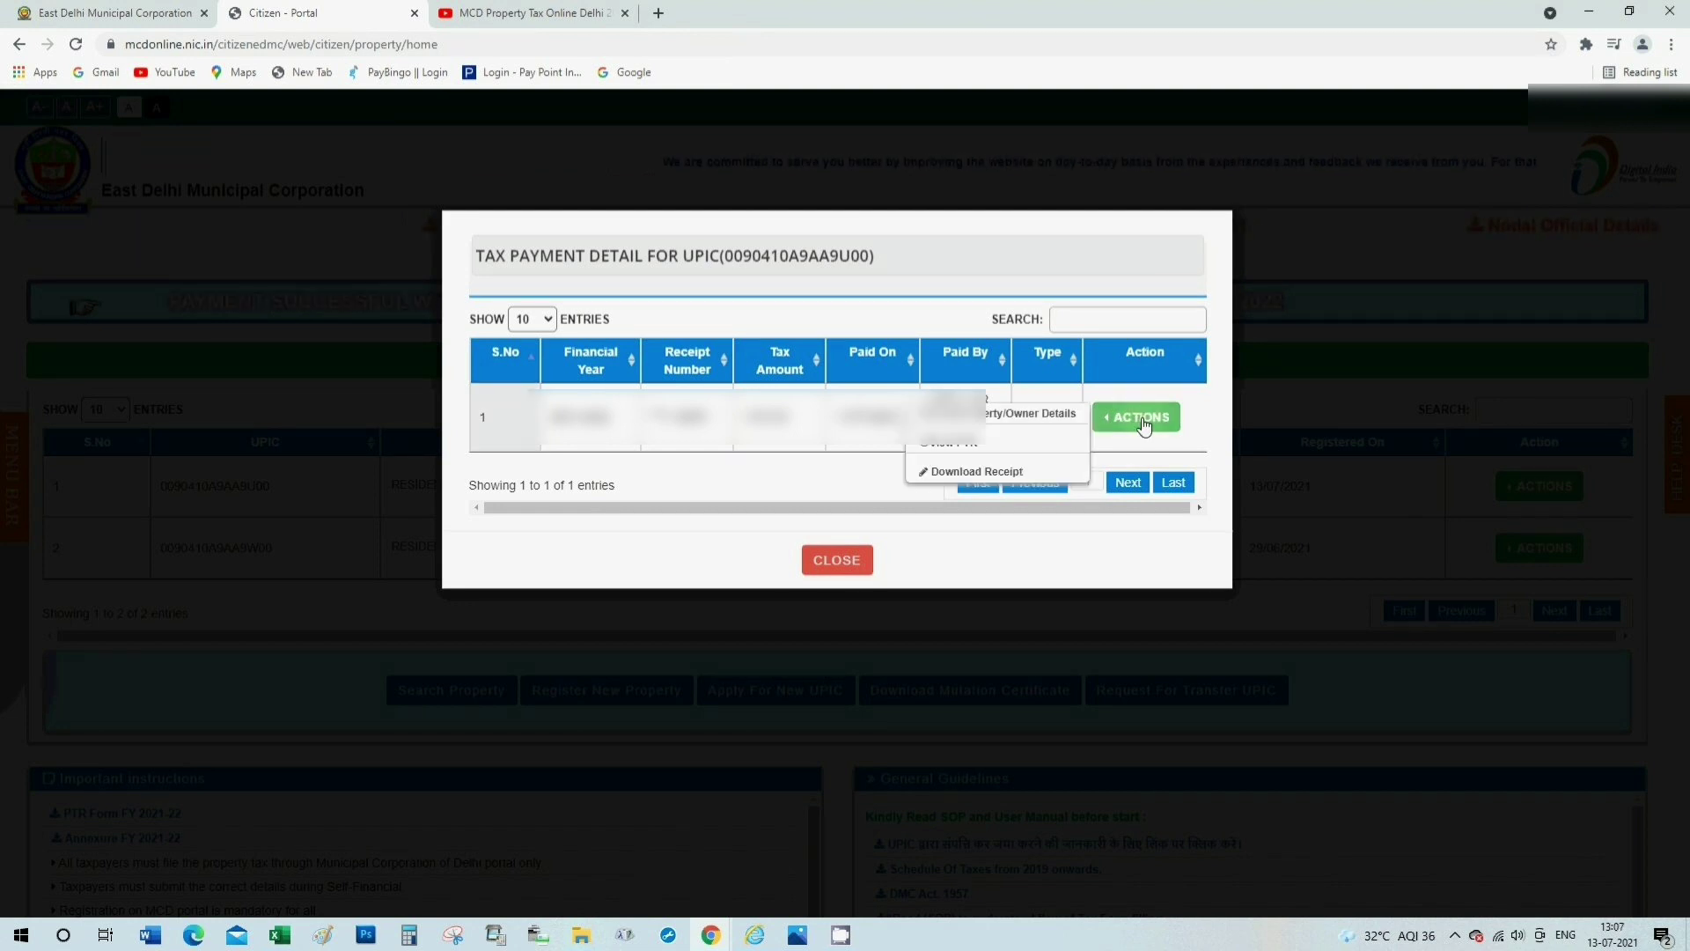
click(978, 473)
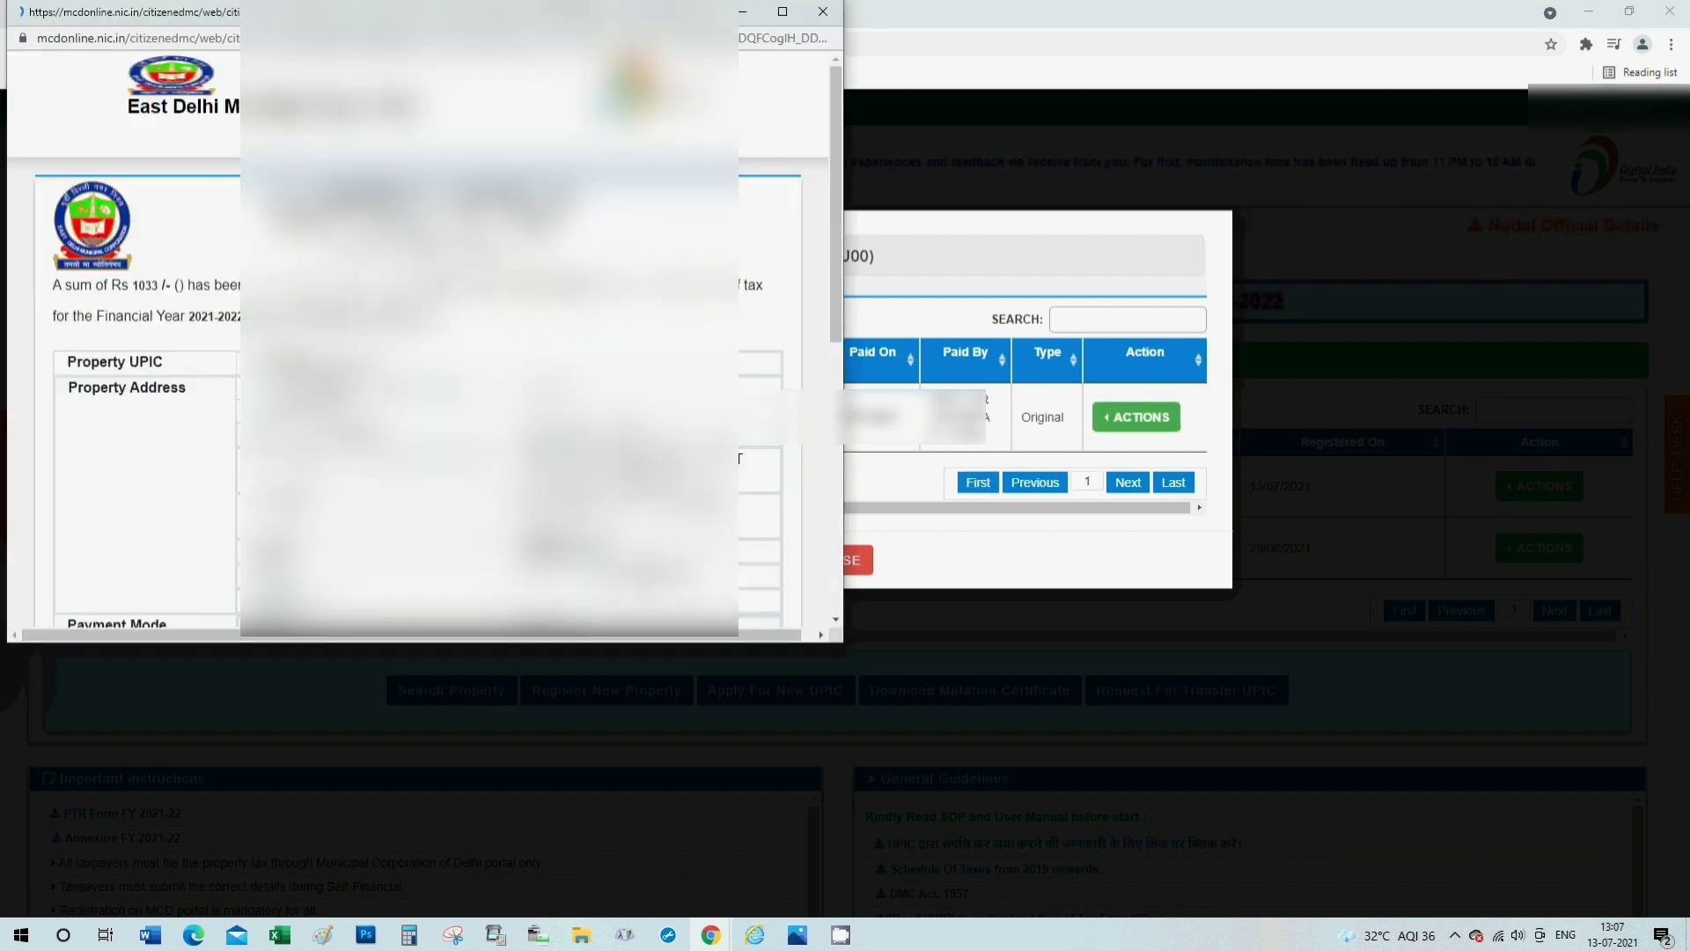
scroll(418, 343, down, 6)
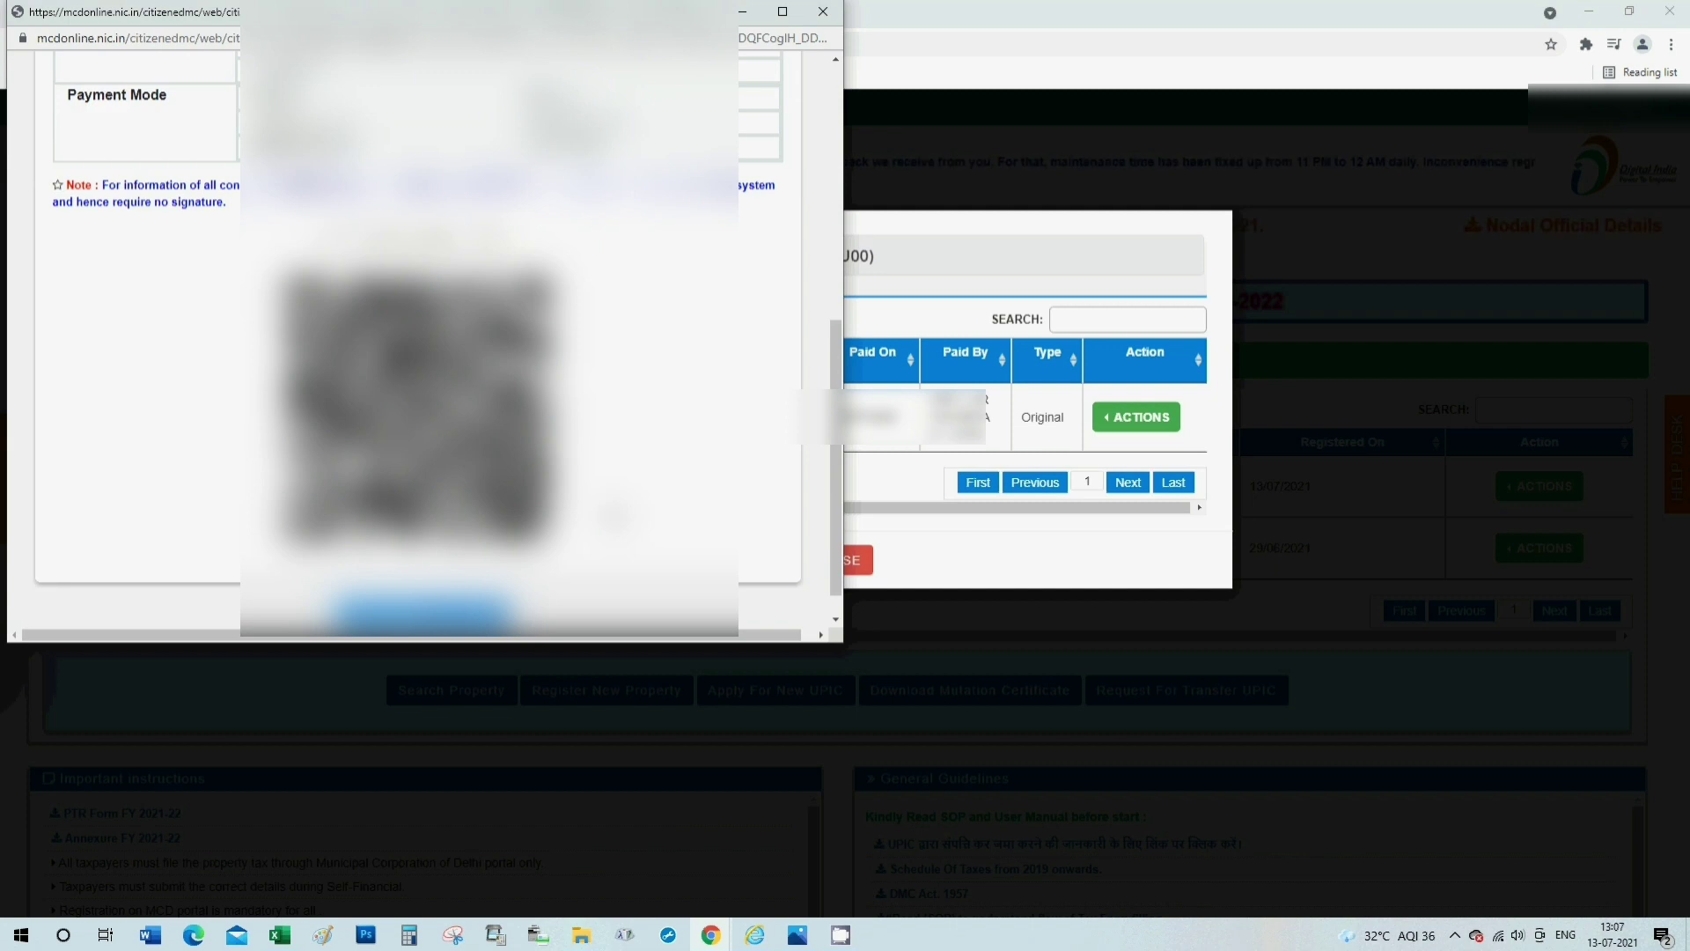